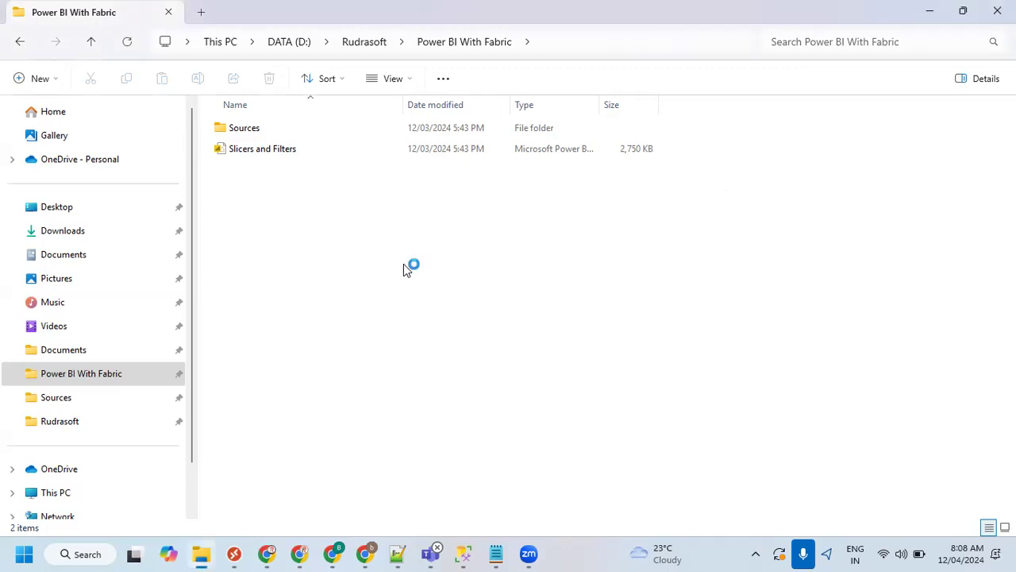
Open the Slicers and Filters report from the Power BI With Fabric folder.
double_click(270, 151)
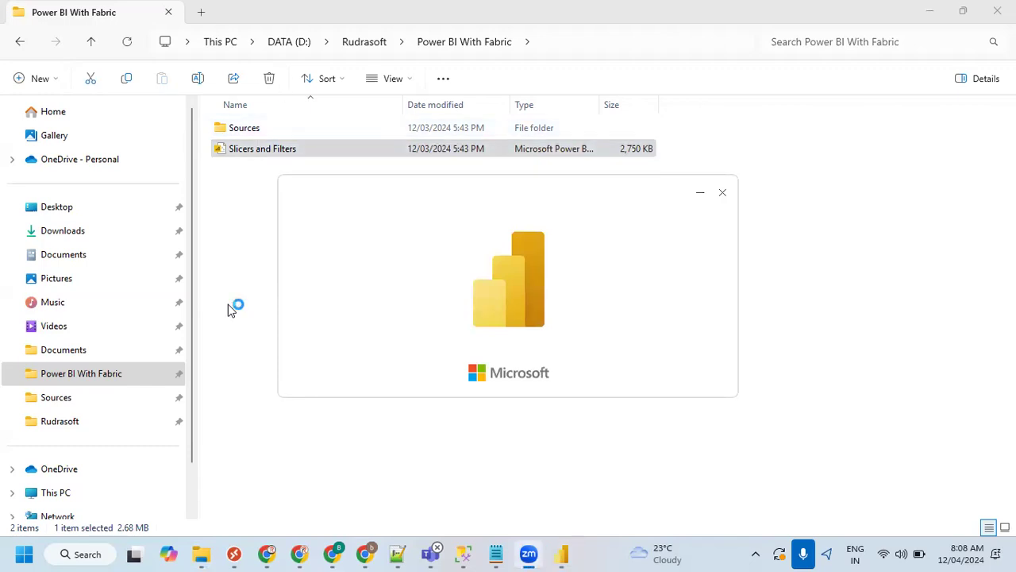
left_click(633, 151)
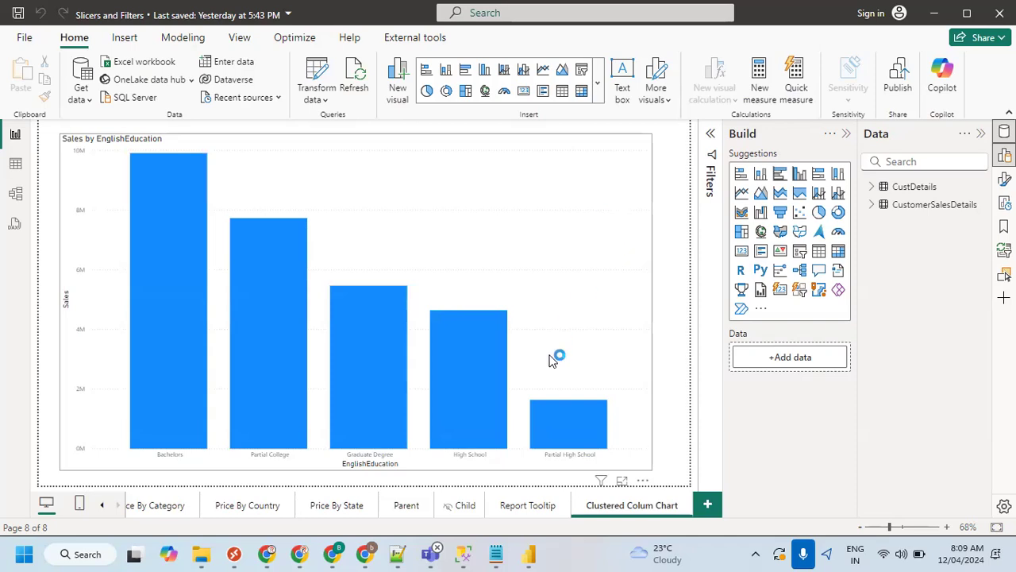
Switch to the Zoom whiteboard in Chrome, circle the Metric Sales and Category Education labels, clear the marks and return to Power BI.
left_click(340, 554)
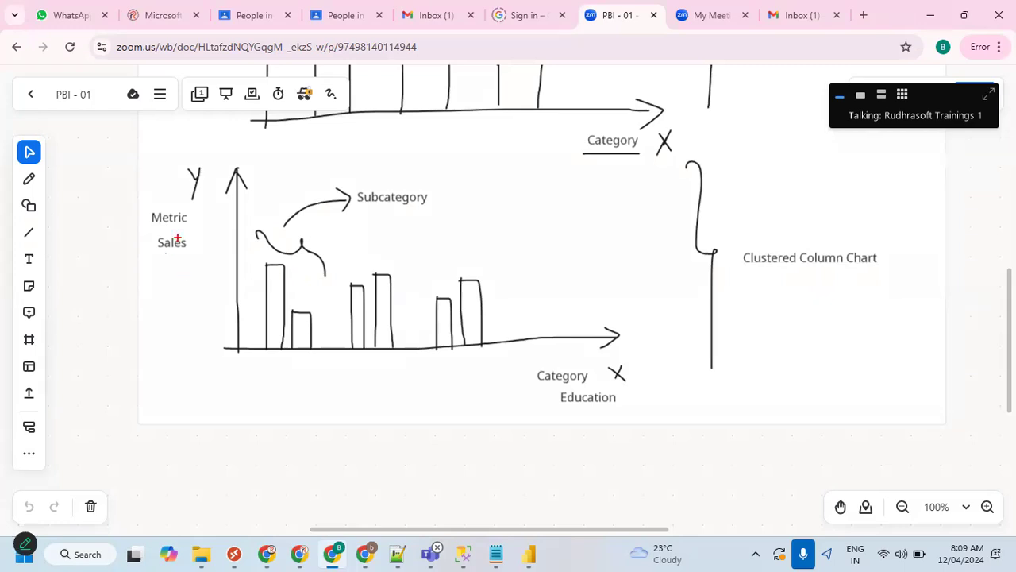
mouse_move(186, 208)
left_mouse_down()
mouse_move(154, 268)
mouse_move(174, 195)
left_mouse_up()
mouse_move(639, 381)
left_mouse_down()
mouse_move(557, 357)
mouse_move(645, 372)
mouse_move(621, 360)
left_mouse_up()
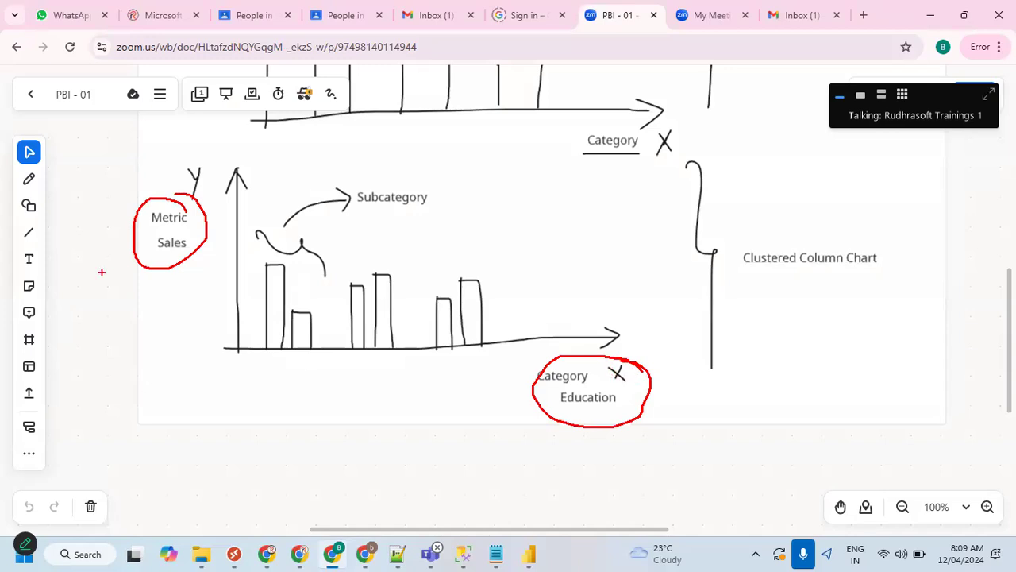
left_click_drag(95, 238, 145, 190)
left_click_drag(538, 370, 617, 325)
key("Escape")
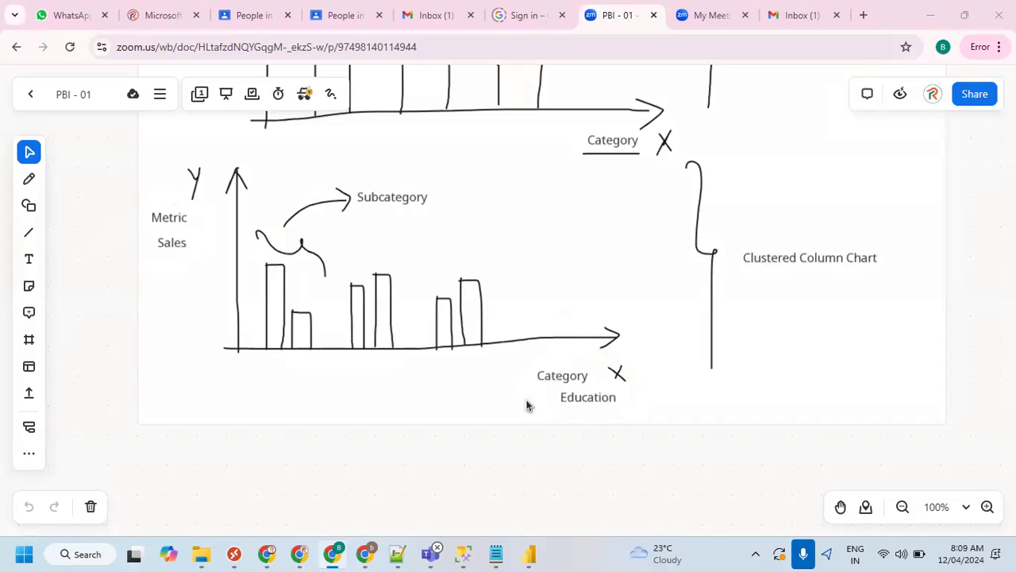
key("alt+Tab")
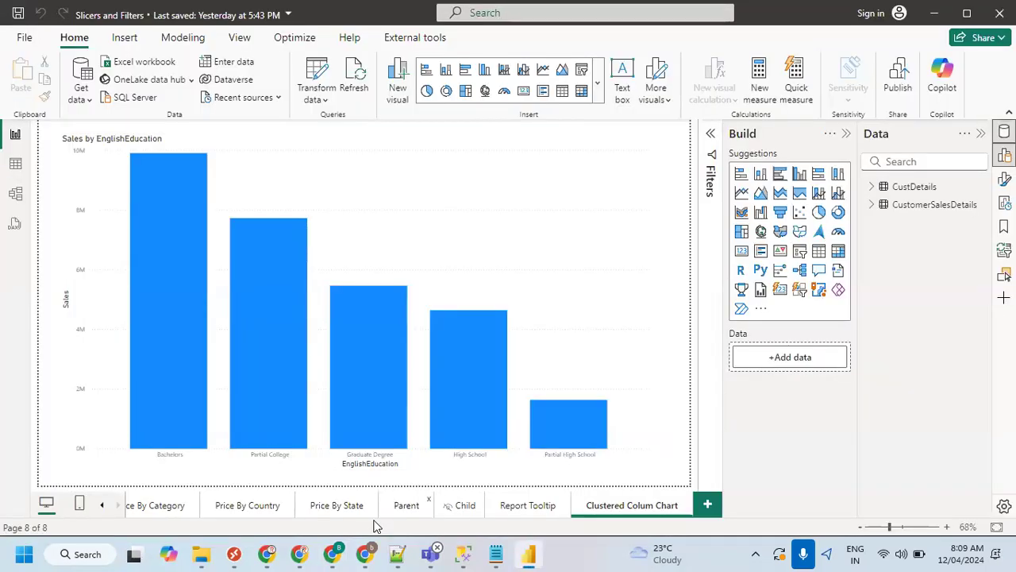
Review the visual and properties formatting options listed in the Notepad++ notes, and return to Power BI.
left_click(397, 554)
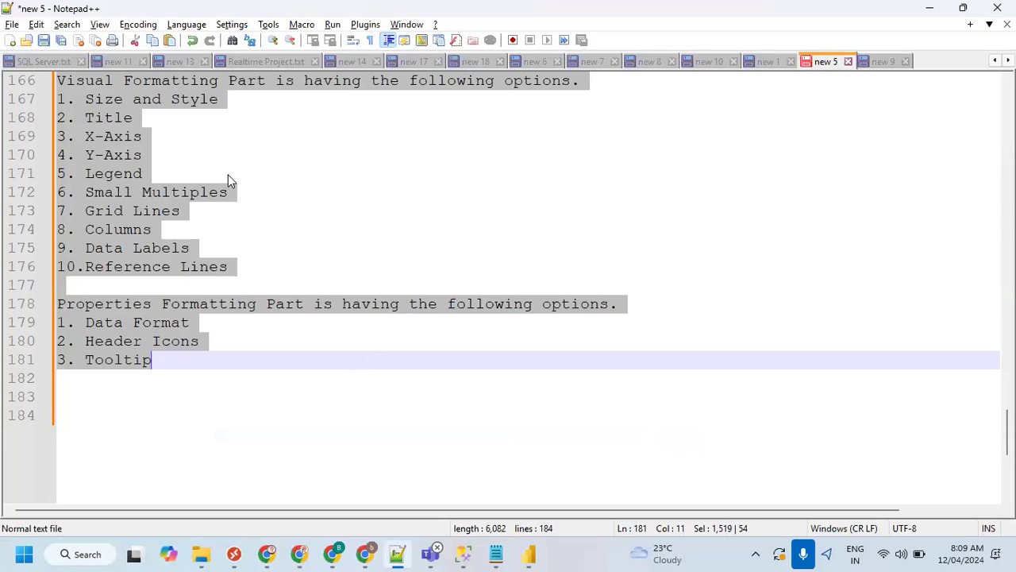
left_click(202, 353)
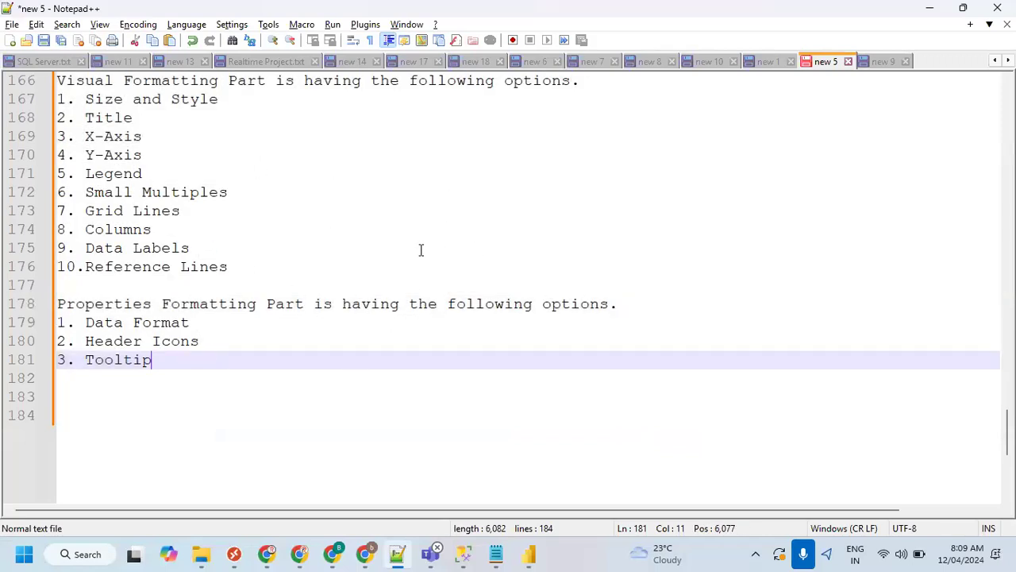
key("alt+Tab")
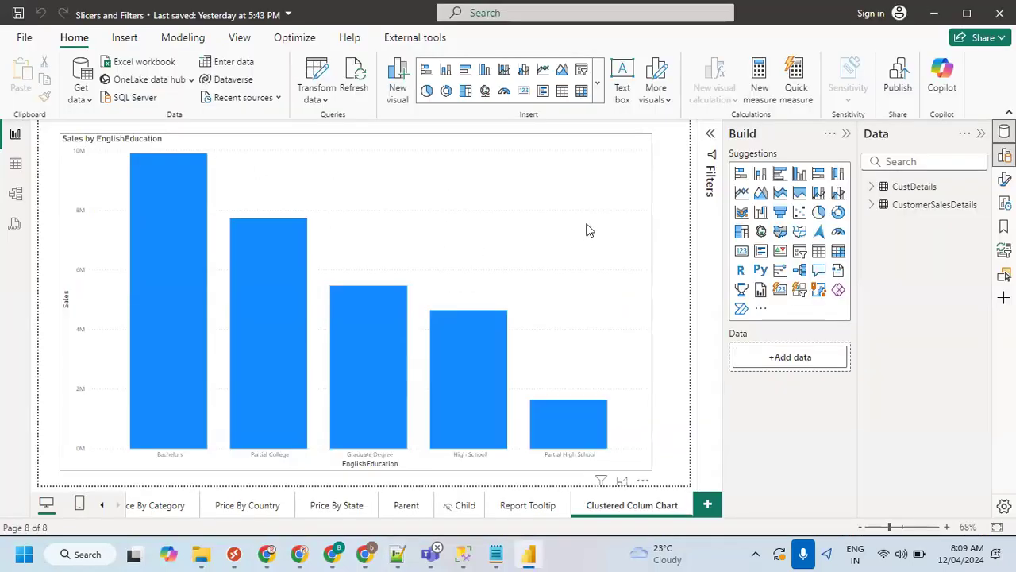
Select the Sales by EnglishEducation column chart and open its Format pane.
left_click(288, 180)
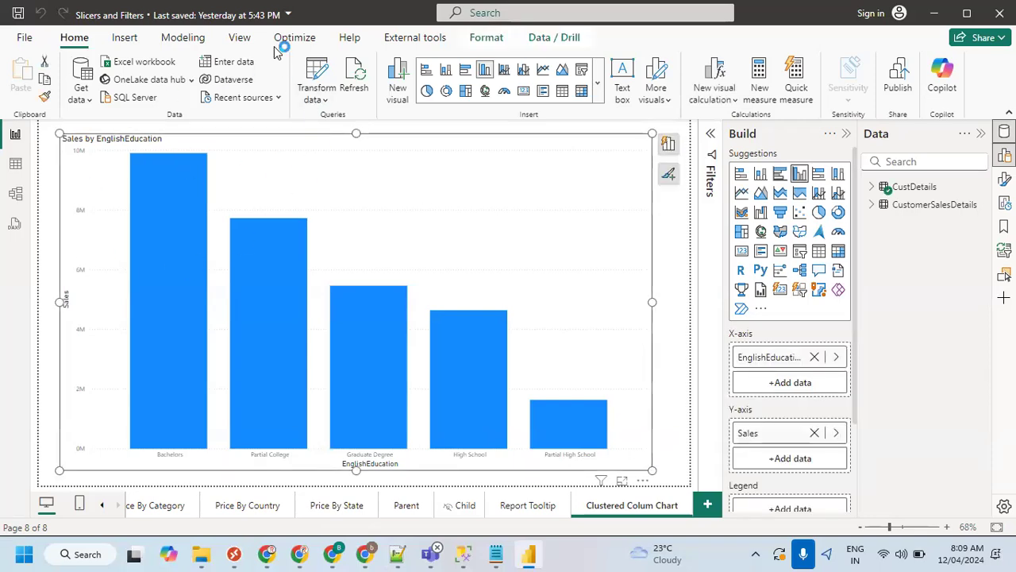
mouse_move(136, 213)
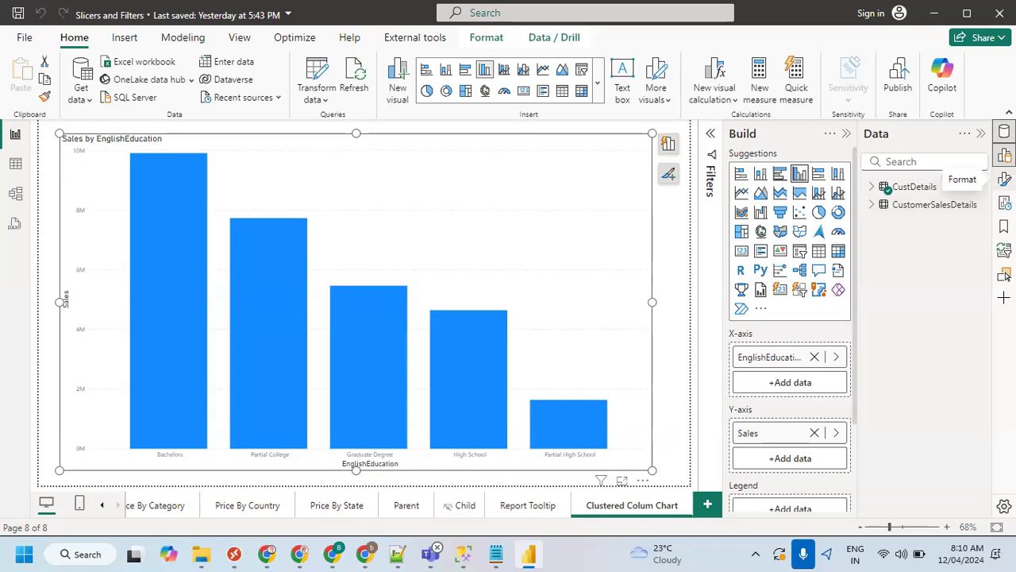
left_click(1003, 179)
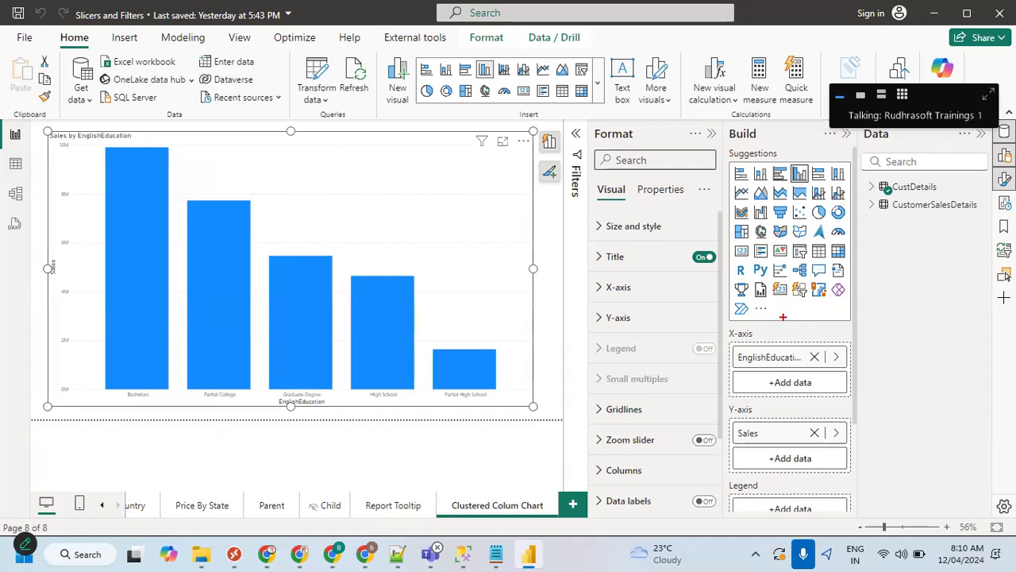
Outline the X-axis field label, the pane switcher and the Format pane with red rectangles, and clear the annotations.
left_click_drag(778, 315, 843, 338)
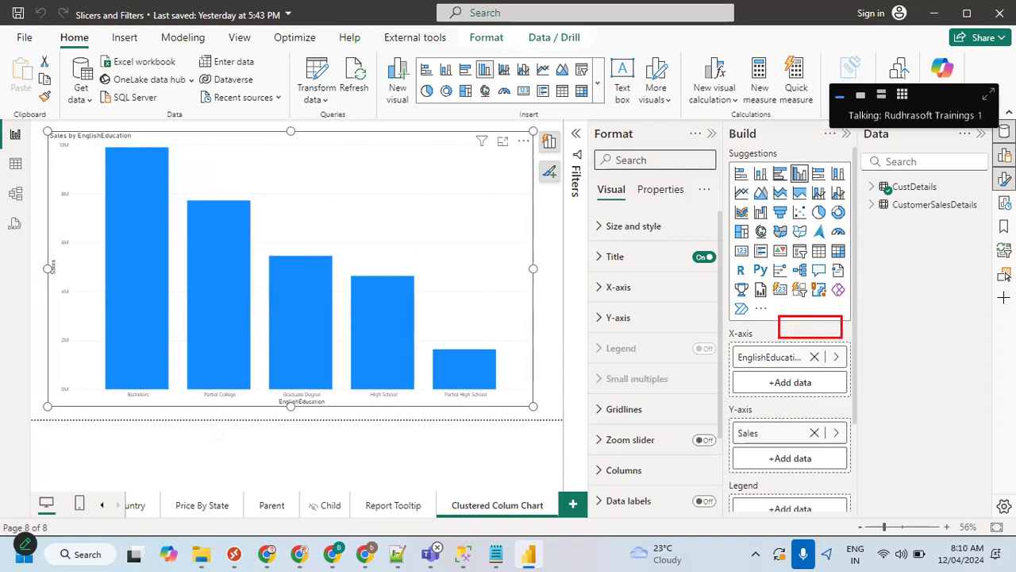
left_click_drag(725, 320, 779, 343)
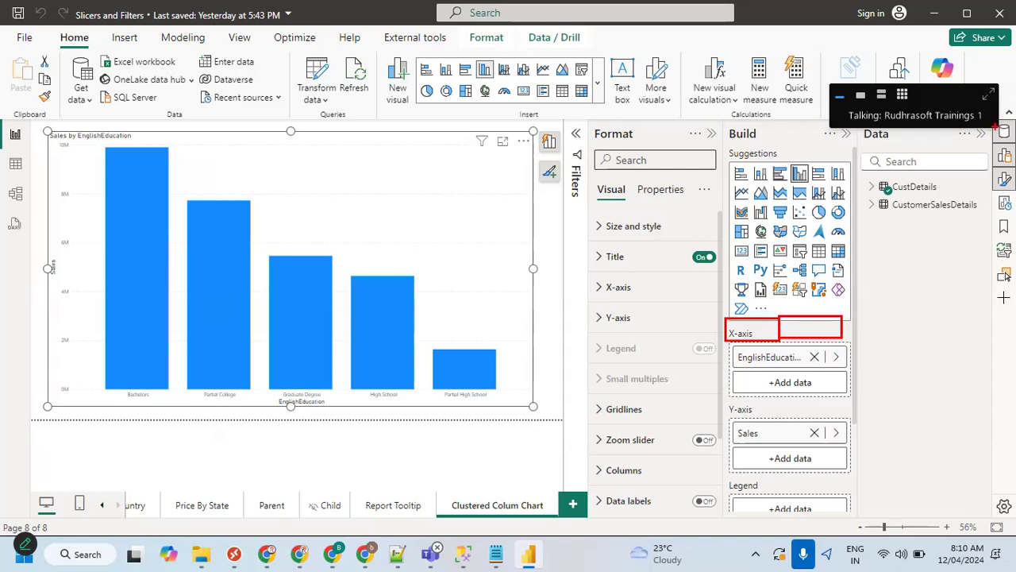
key("e")
left_click_drag(990, 117, 1013, 320)
mouse_move(586, 119)
left_mouse_down()
mouse_move(670, 271)
mouse_move(712, 528)
mouse_move(725, 528)
left_mouse_up()
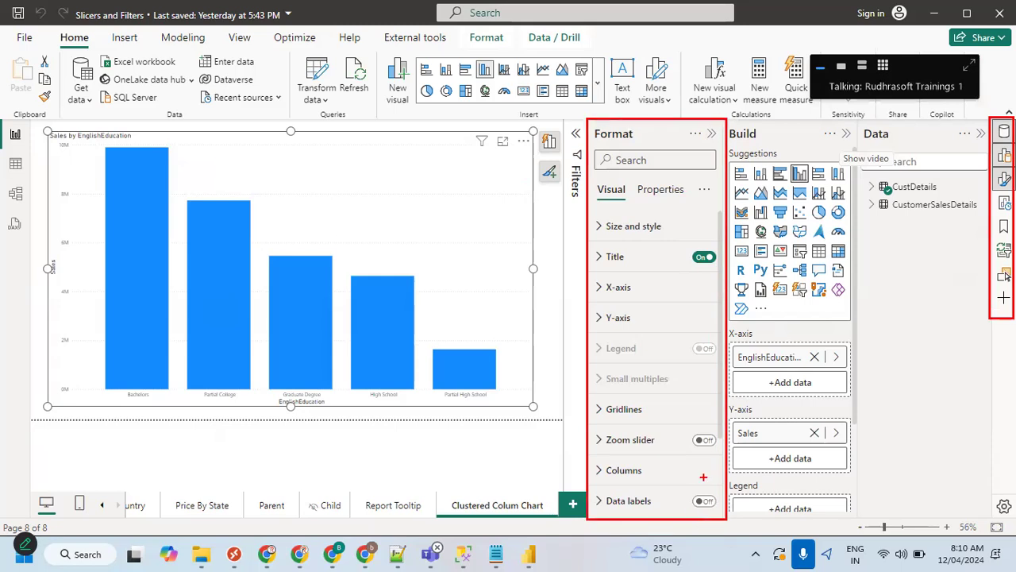
key("Escape")
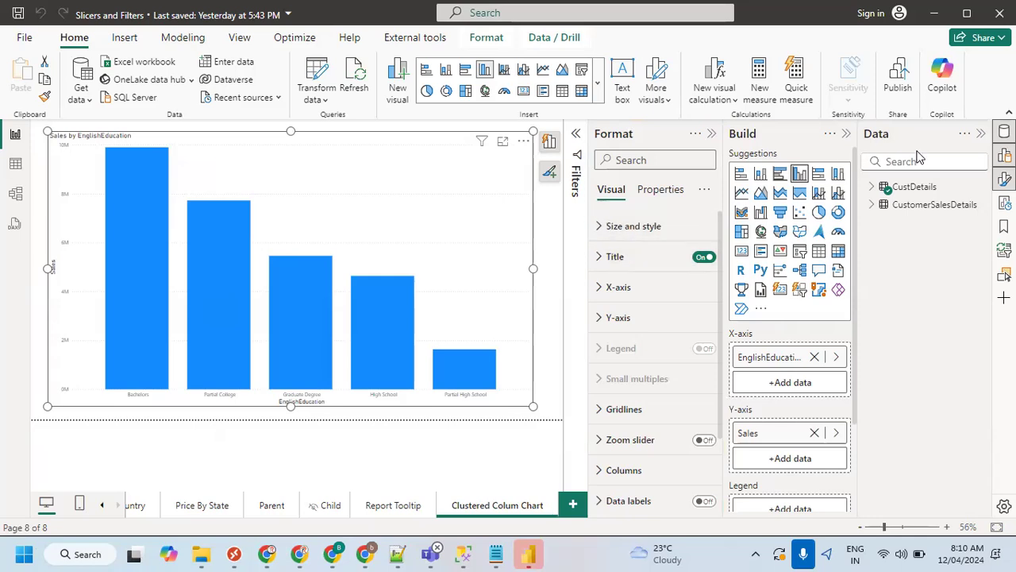
Close the Build pane and expand the chart's X-axis formatting options.
left_click(846, 134)
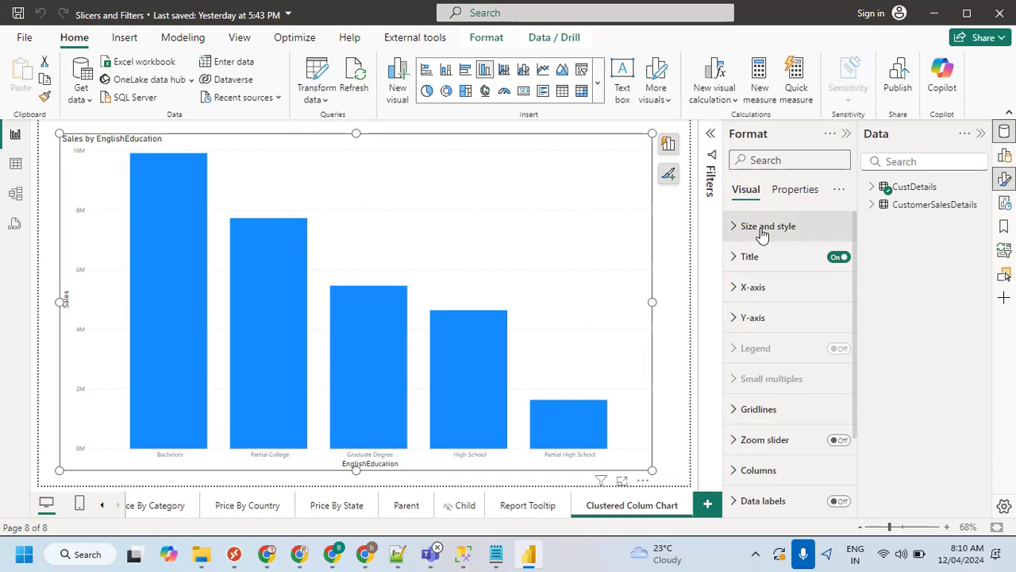
left_click(749, 290)
left_click(761, 329)
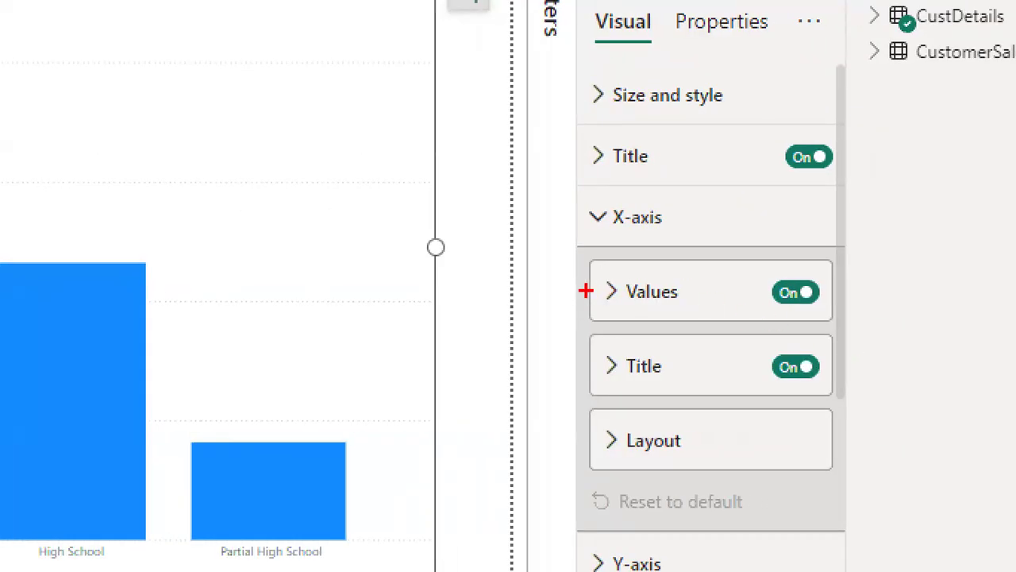
Tick the X-axis Values and Title options and cross out Layout with red screen annotations, and clear them.
left_click_drag(585, 291, 637, 237)
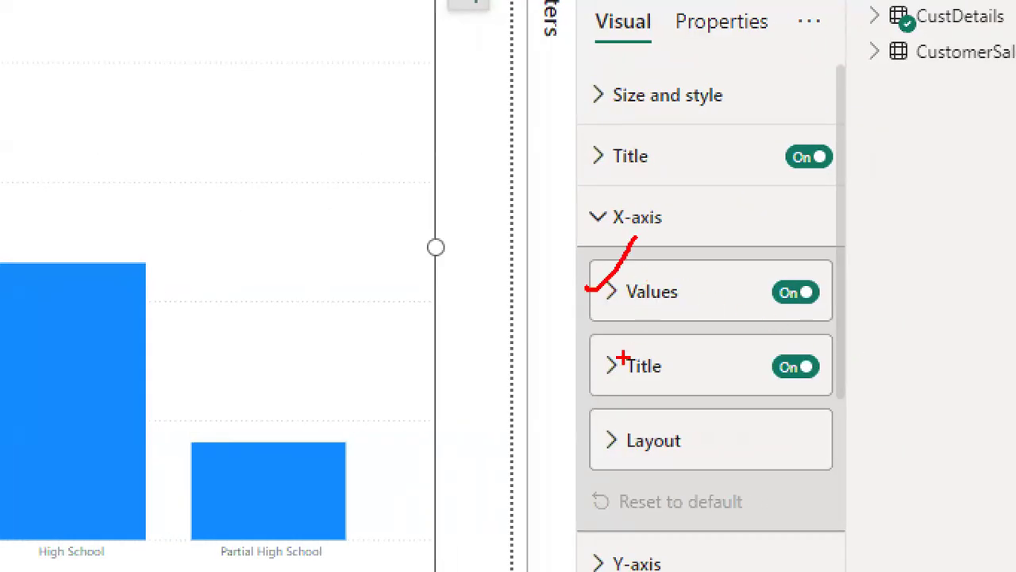
left_click(580, 371)
left_click_drag(580, 371, 631, 339)
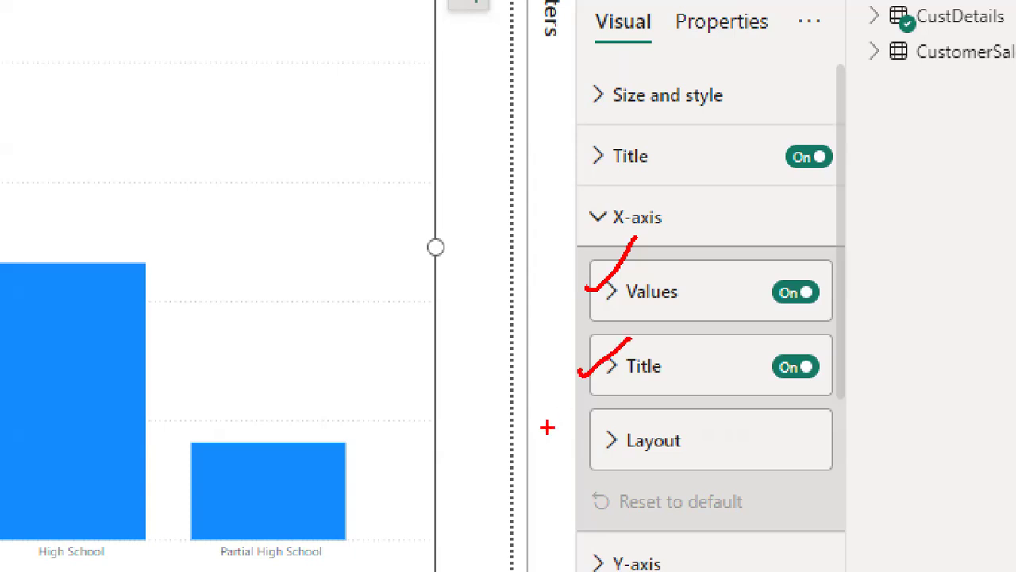
mouse_move(599, 432)
left_mouse_down()
mouse_move(632, 414)
mouse_move(678, 438)
mouse_move(594, 441)
left_mouse_up()
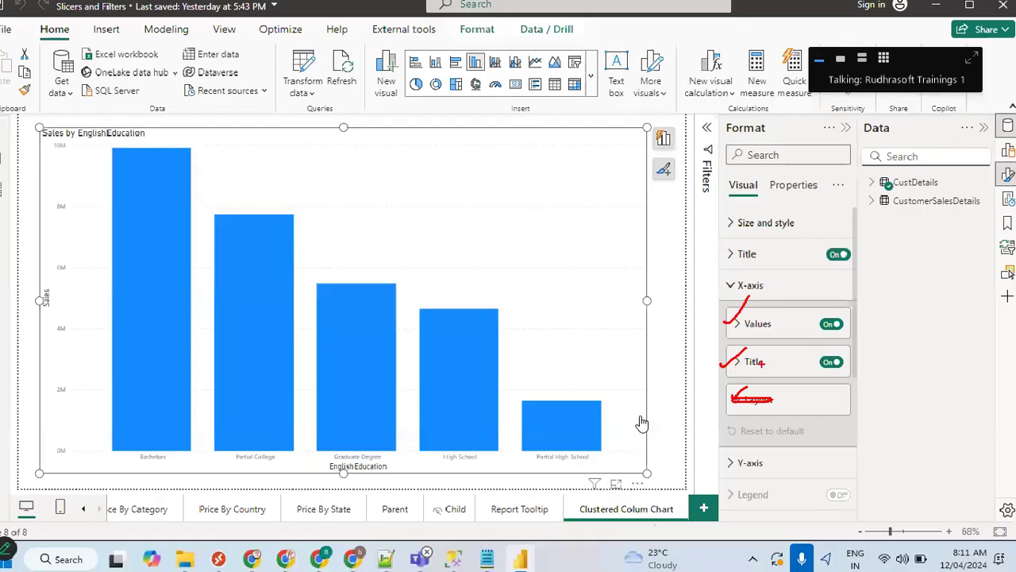
key("Escape")
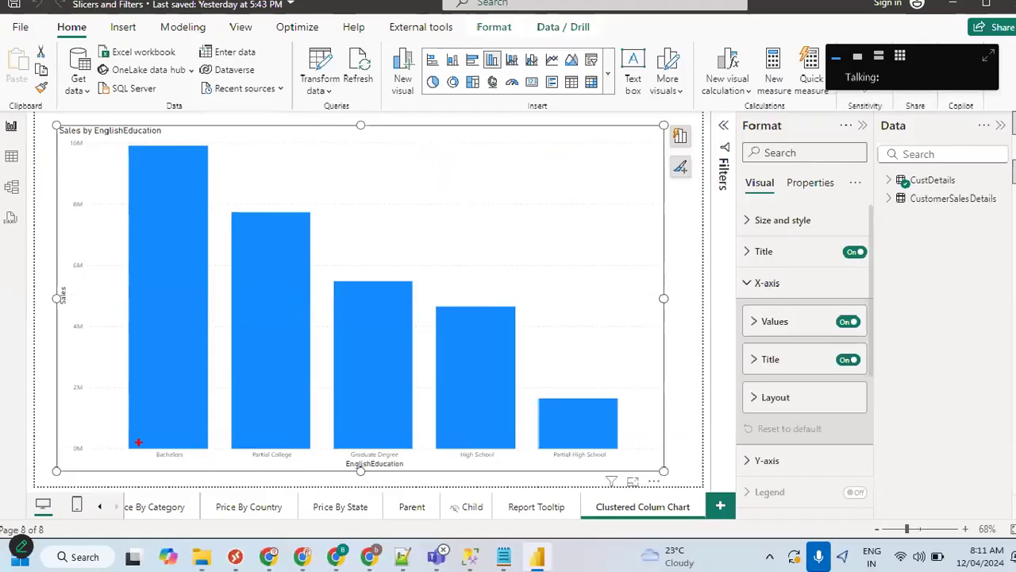
Mark the x-axis category labels and the EnglishEducation axis title on the chart, and clear the annotations.
mouse_move(139, 441)
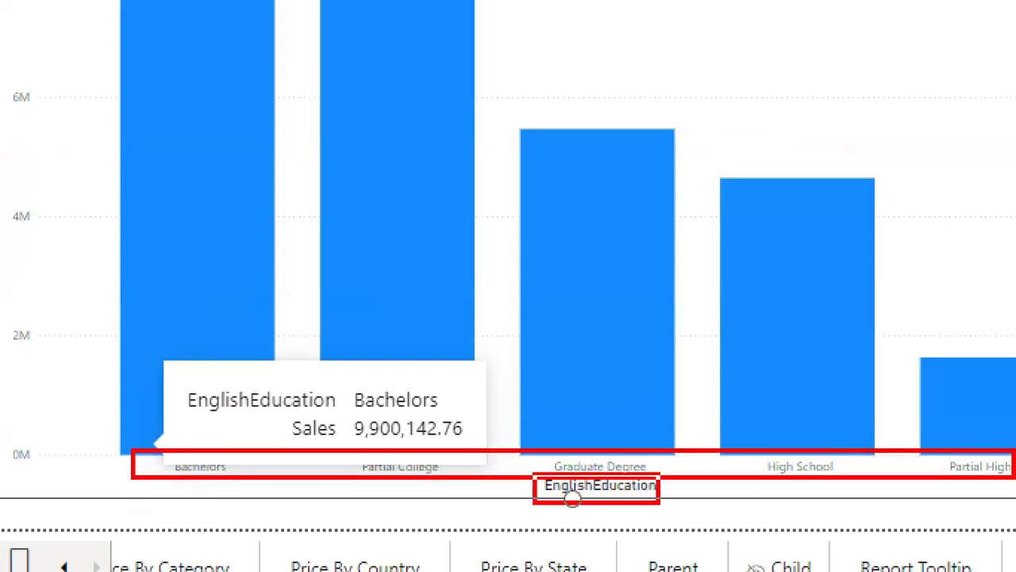
left_click_drag(777, 346, 768, 439)
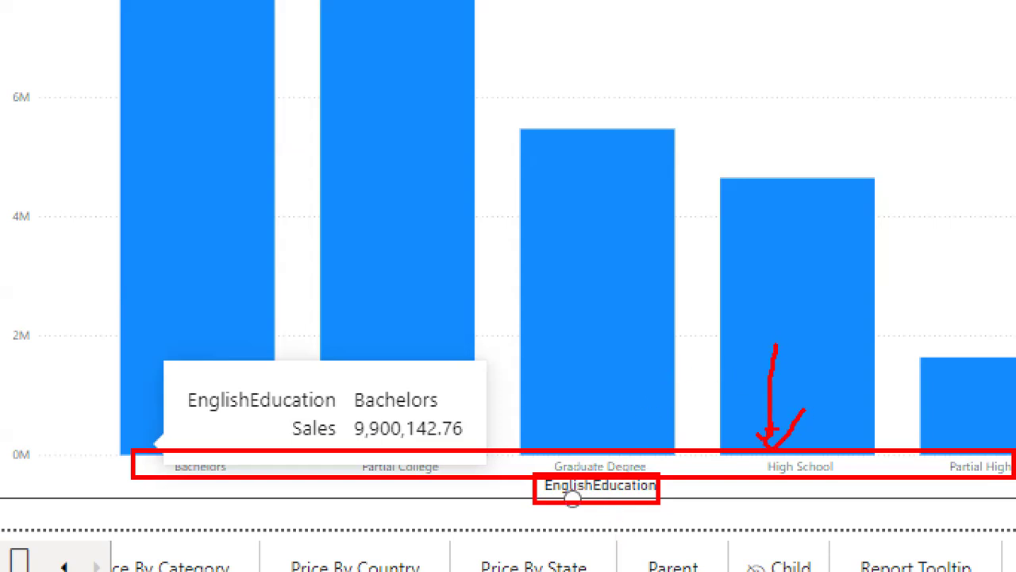
key("Escape")
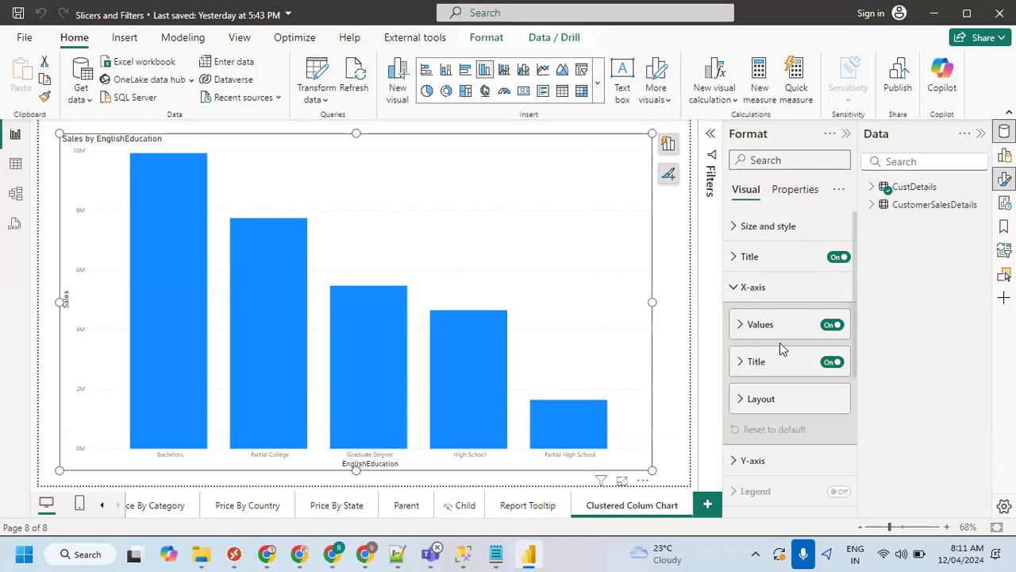
Turn the X-axis values off and back on, and do the same with the X-axis title.
left_click(830, 326)
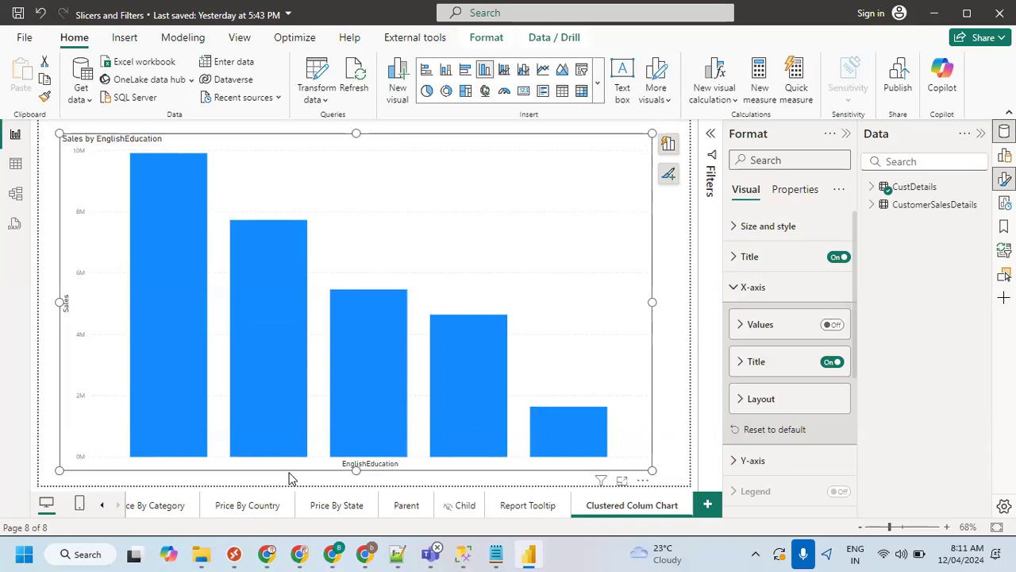
left_click(831, 326)
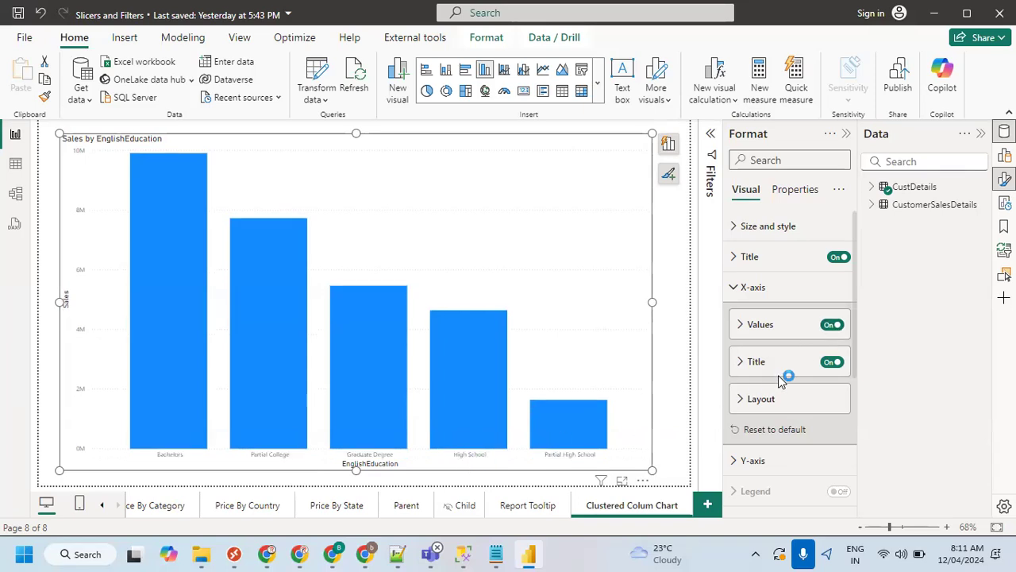
left_click(830, 362)
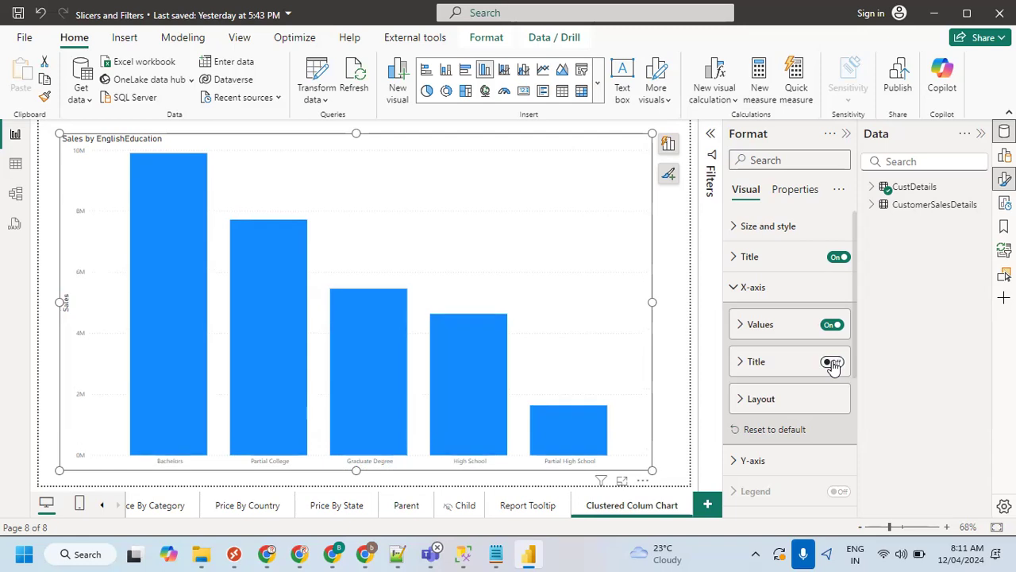
left_click(830, 362)
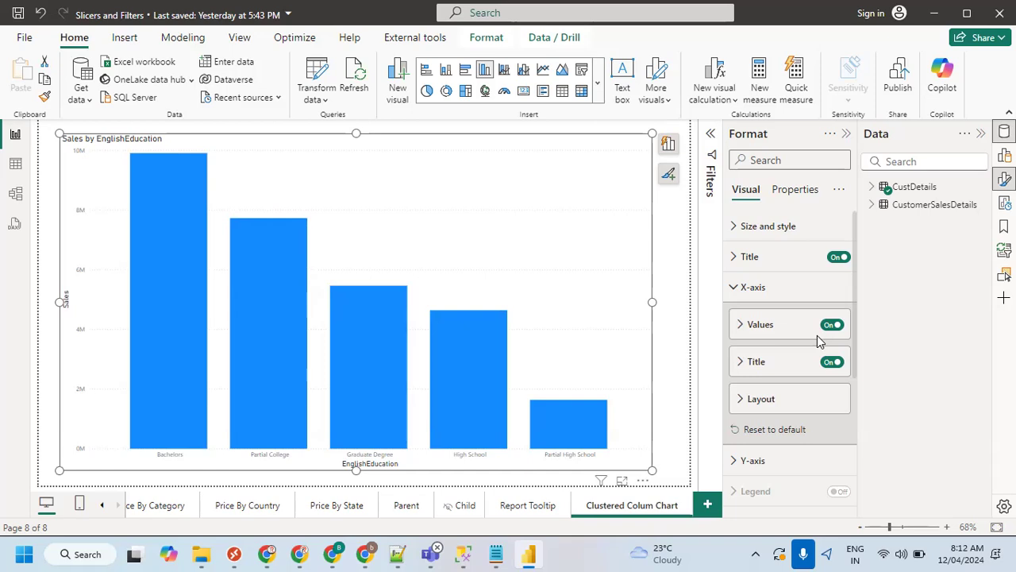
Turn off the chart's X-axis title and close the Data pane.
left_click(832, 362)
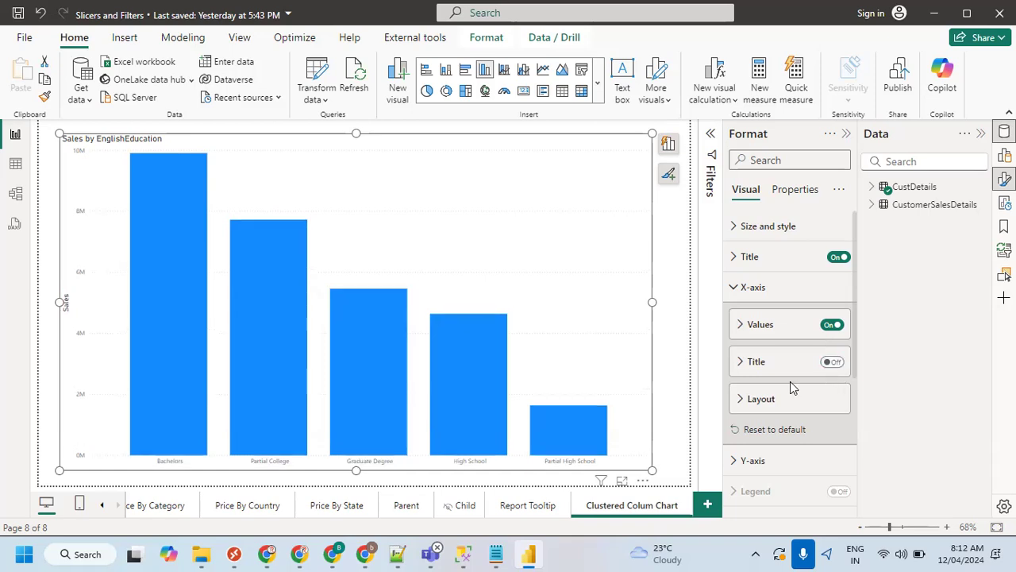
left_click(981, 135)
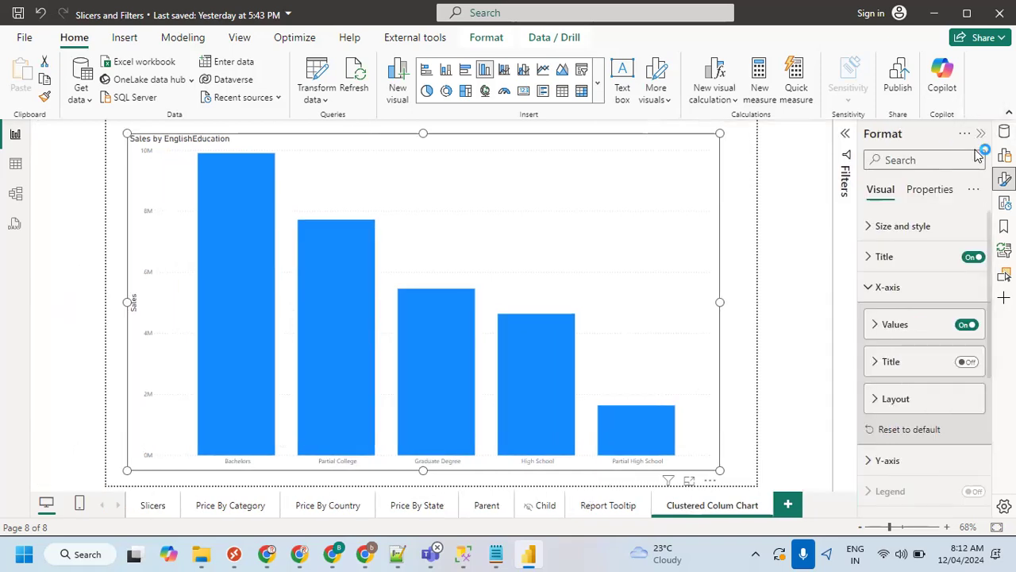
Set the X-axis values' font size to 15 and make them bold and italic.
left_click(892, 333)
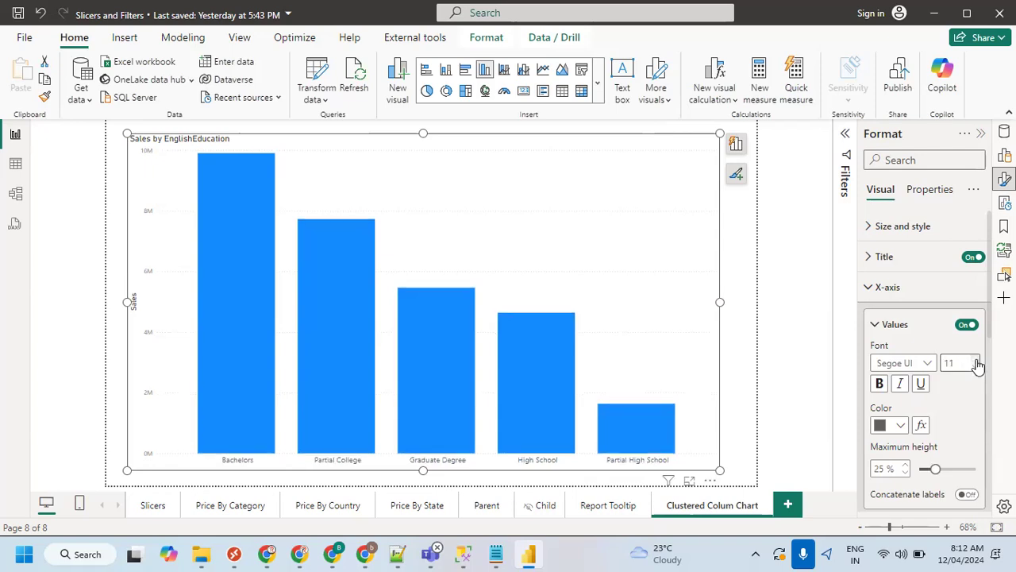
left_click(977, 361)
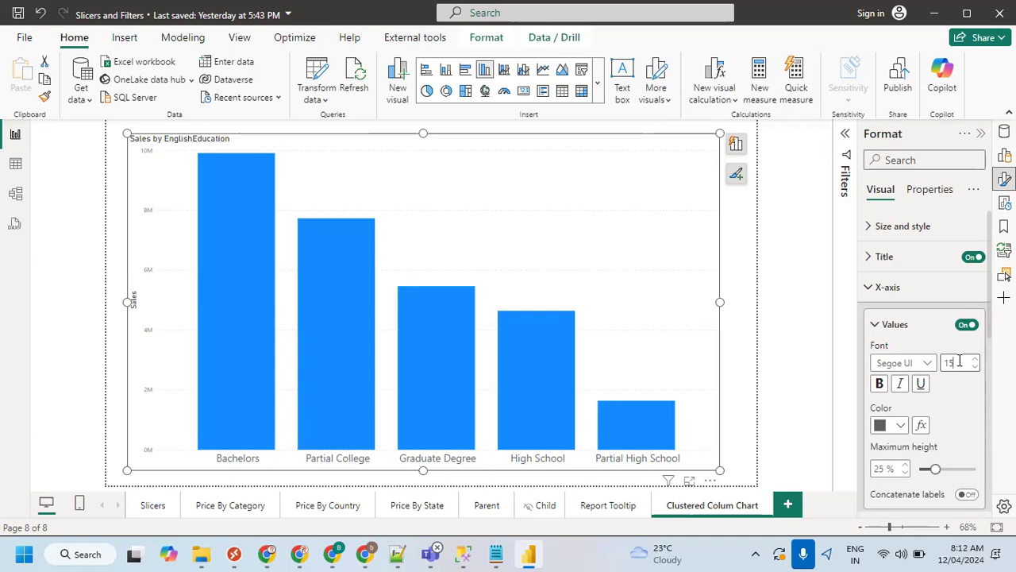
left_click(958, 361)
left_click(879, 385)
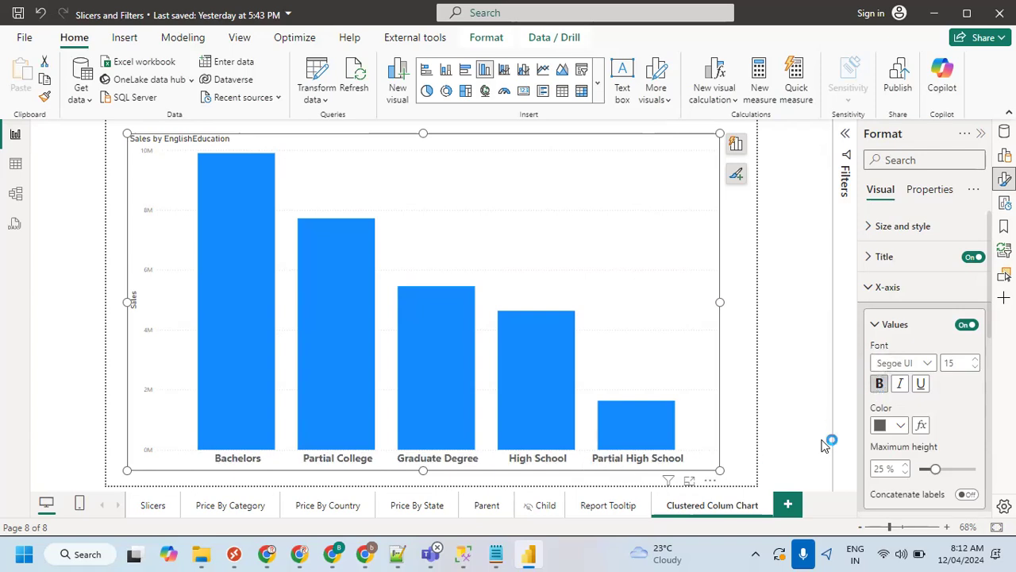
left_click(901, 386)
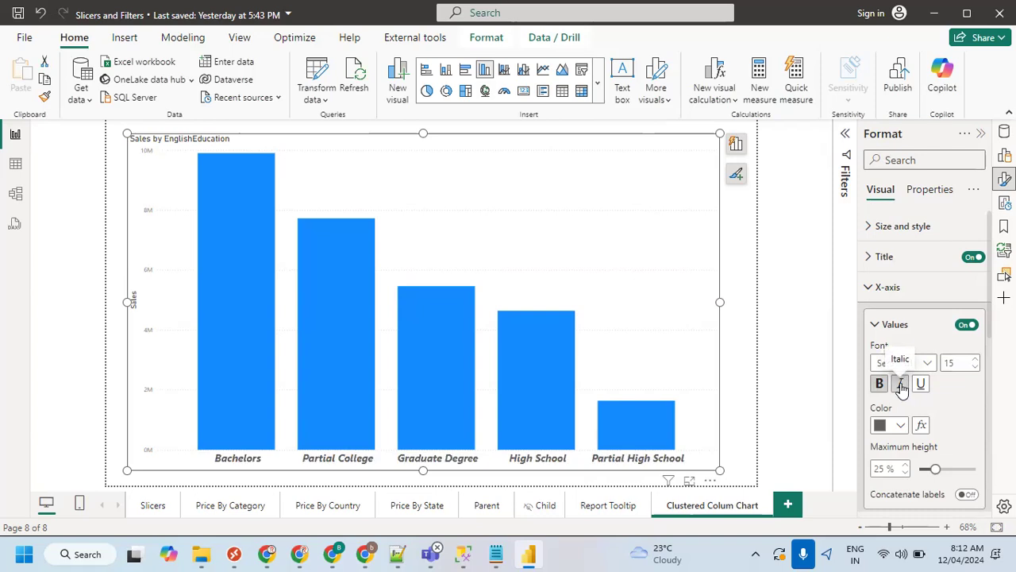
Underline the X-axis values, and remove their underline, italic and bold formatting.
left_click(921, 386)
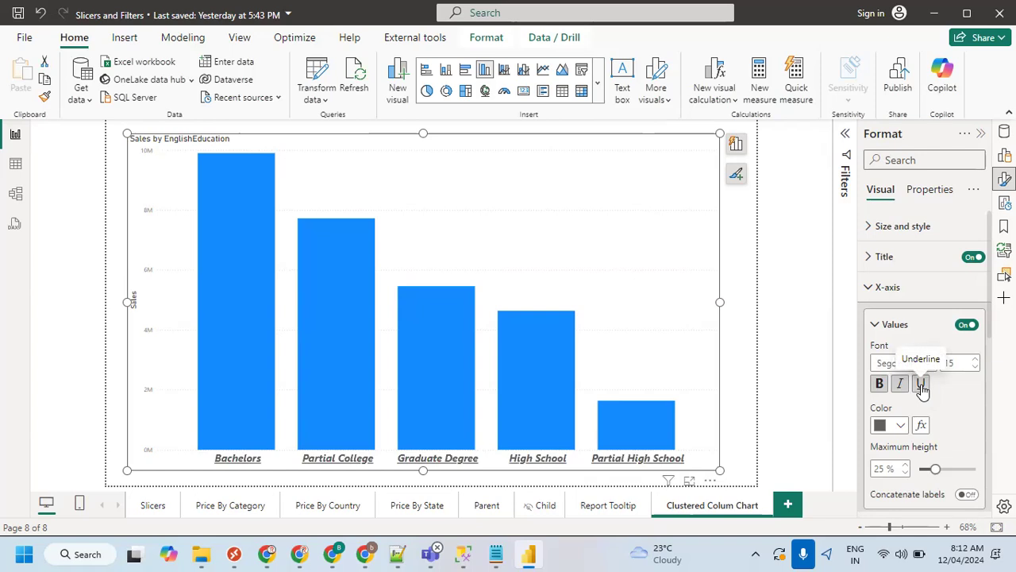
left_click(921, 385)
left_click(901, 384)
left_click(880, 388)
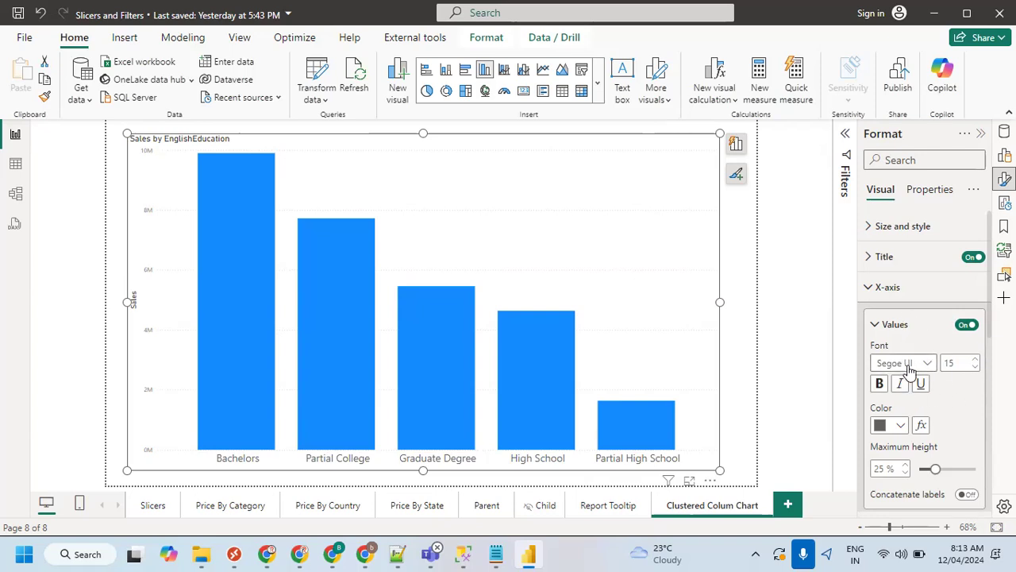
Try a dark blue color on the X-axis values, set the color to black, and collapse the X-axis settings.
left_click(902, 428)
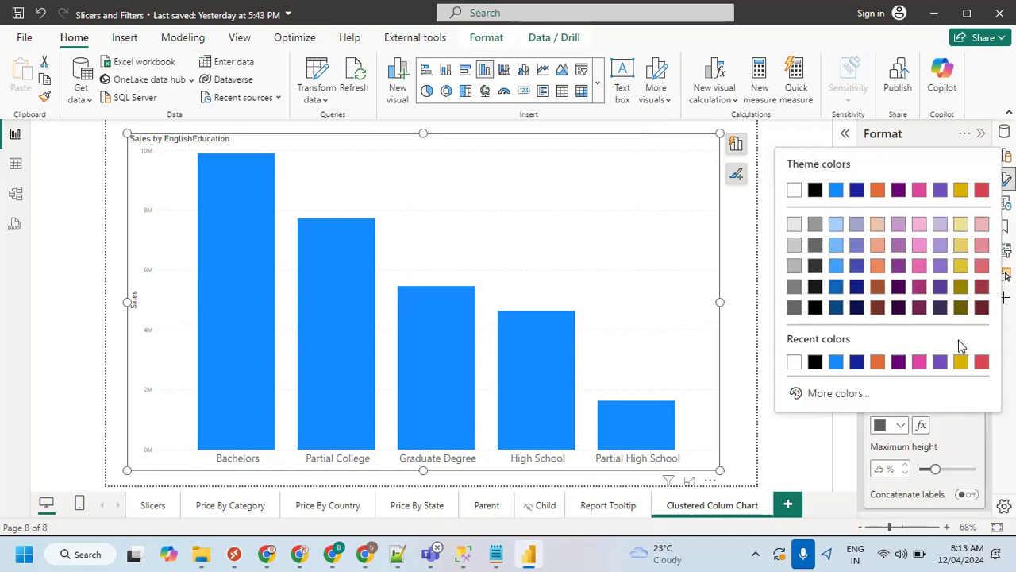
left_click(840, 289)
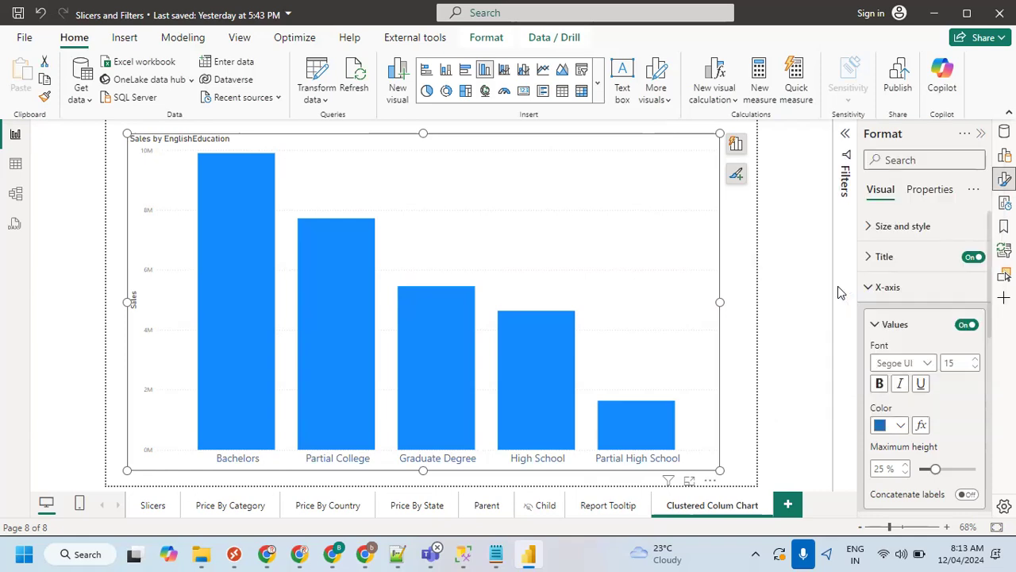
left_click(900, 425)
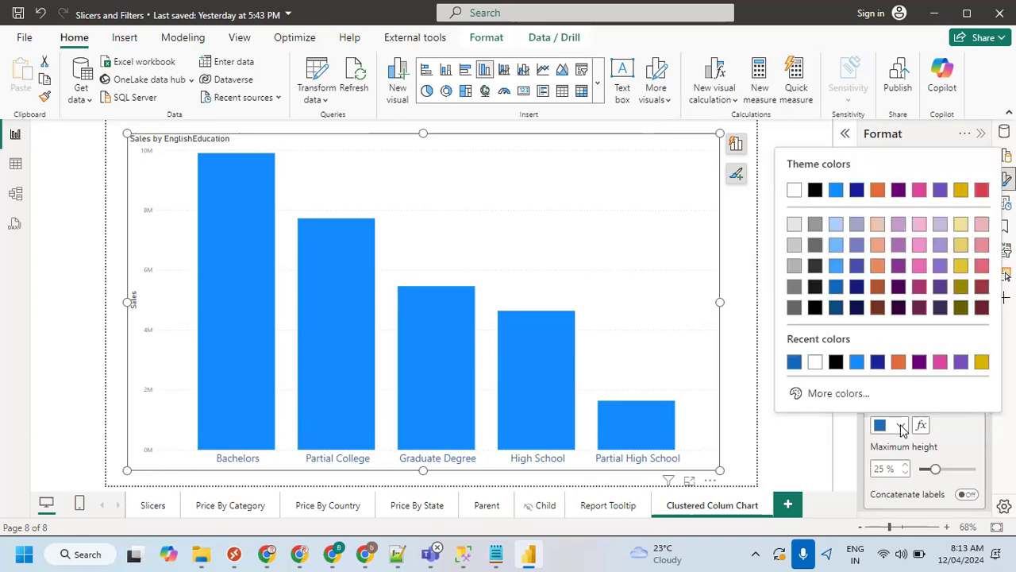
left_click(836, 363)
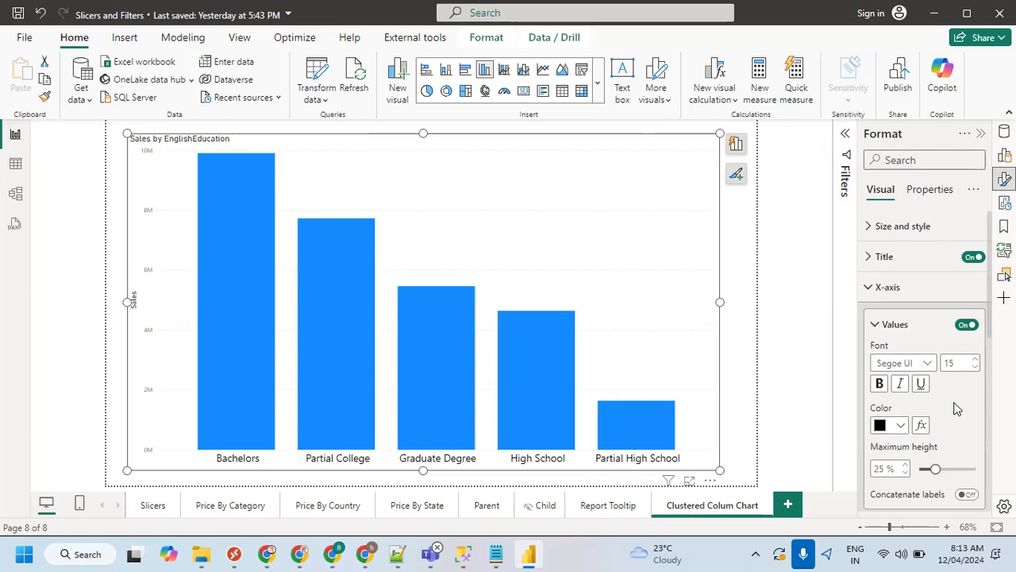
left_click(891, 324)
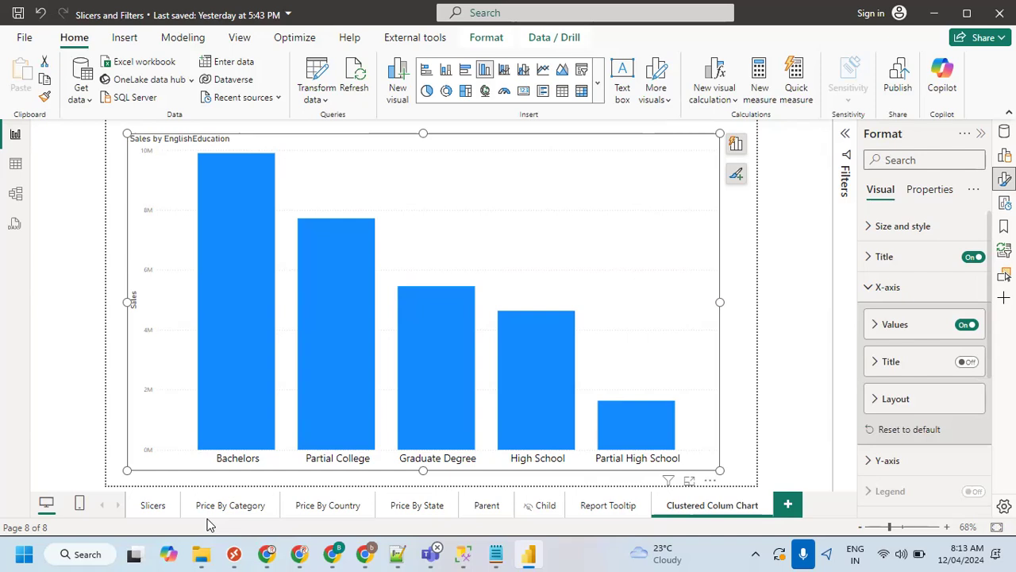
mouse_move(551, 430)
mouse_move(313, 272)
mouse_move(259, 208)
left_click(869, 290)
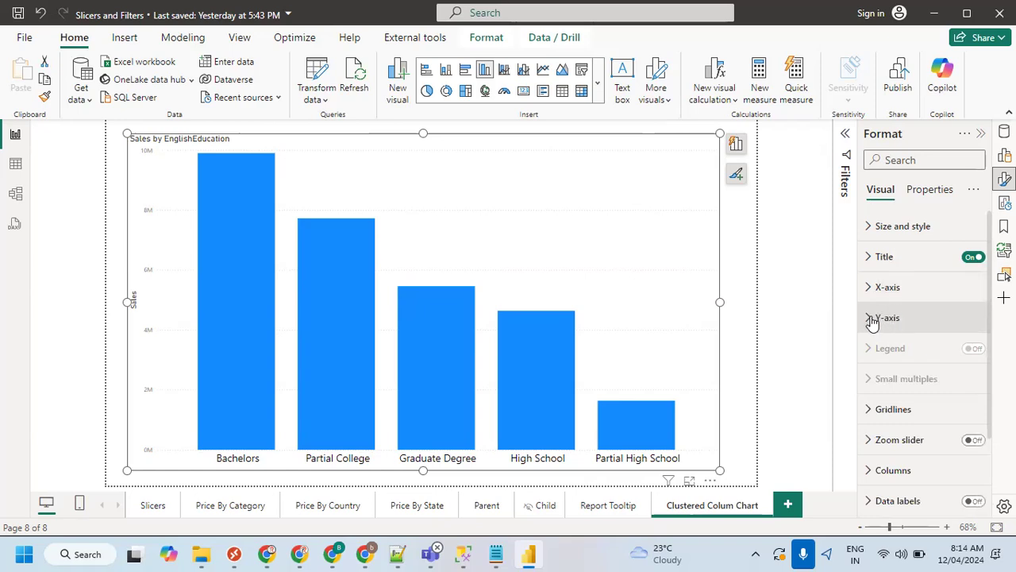
Turn off the chart's Y-axis title, and turn the Y-axis values off and back on.
left_click(871, 320)
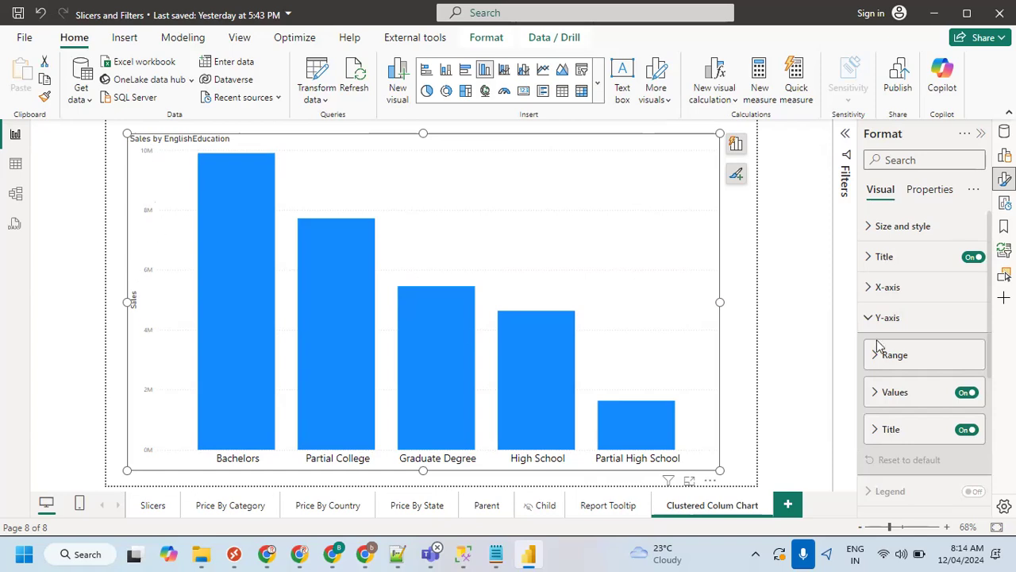
left_click(966, 429)
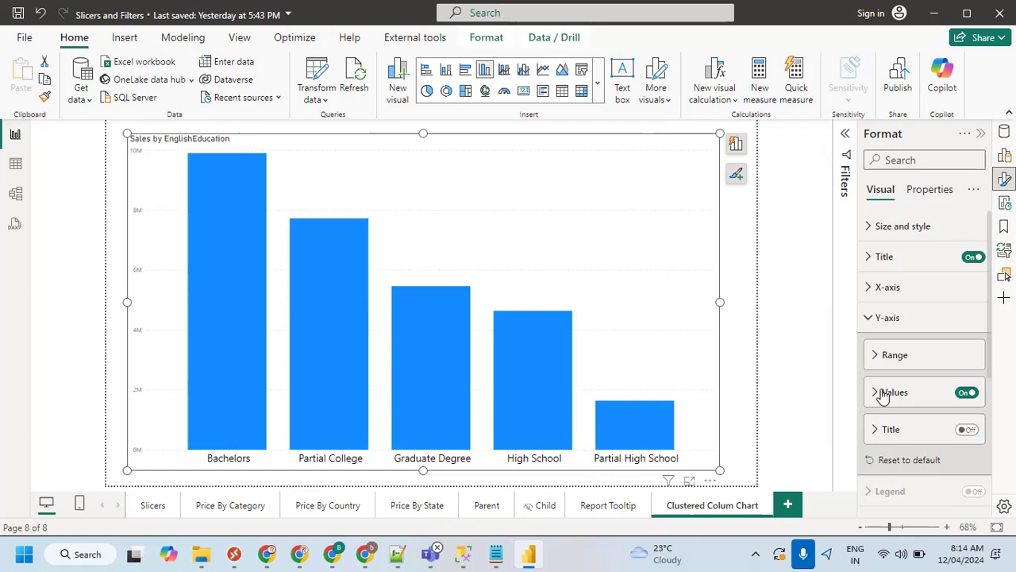
left_click(965, 393)
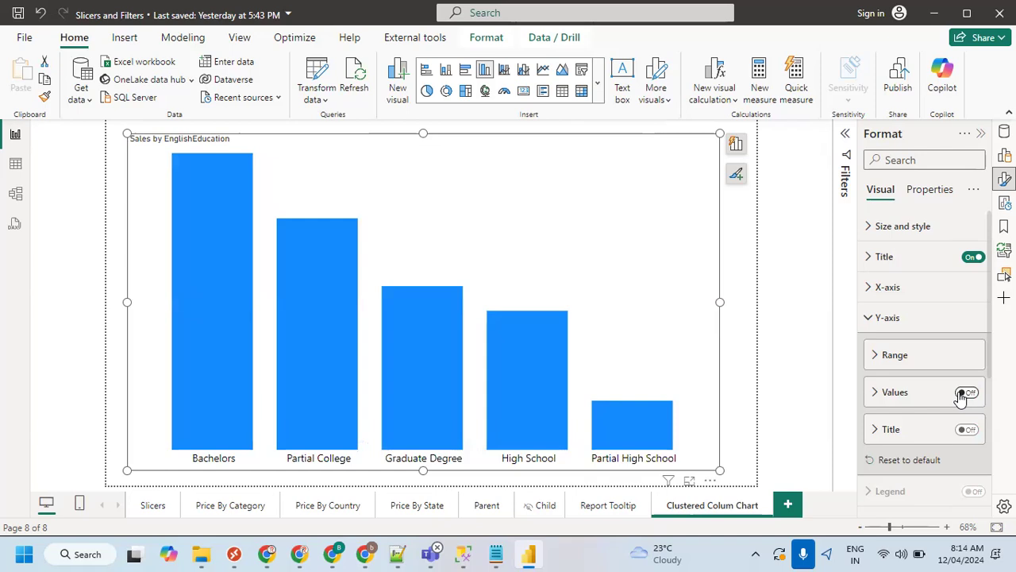
left_click(965, 392)
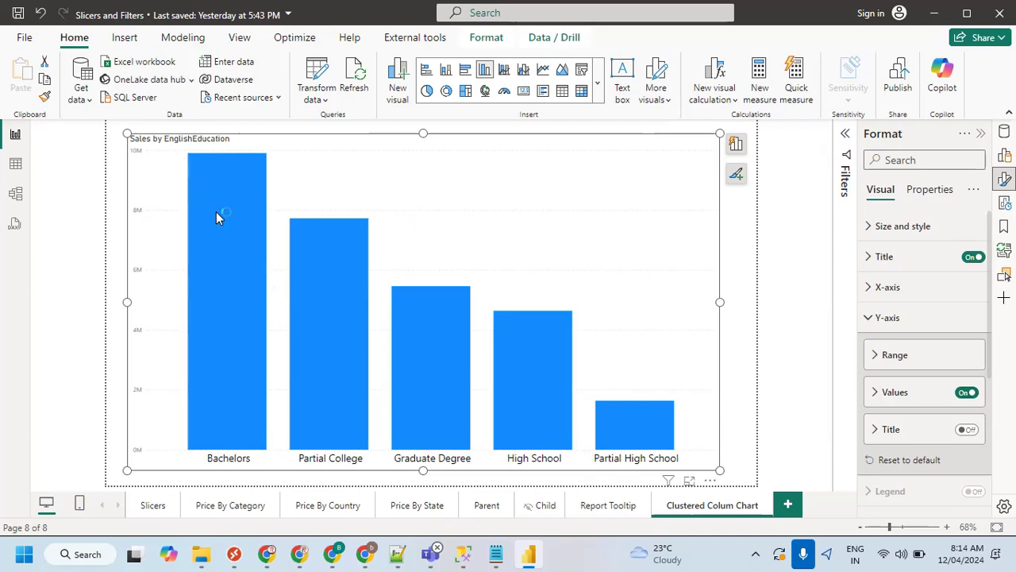
mouse_move(216, 211)
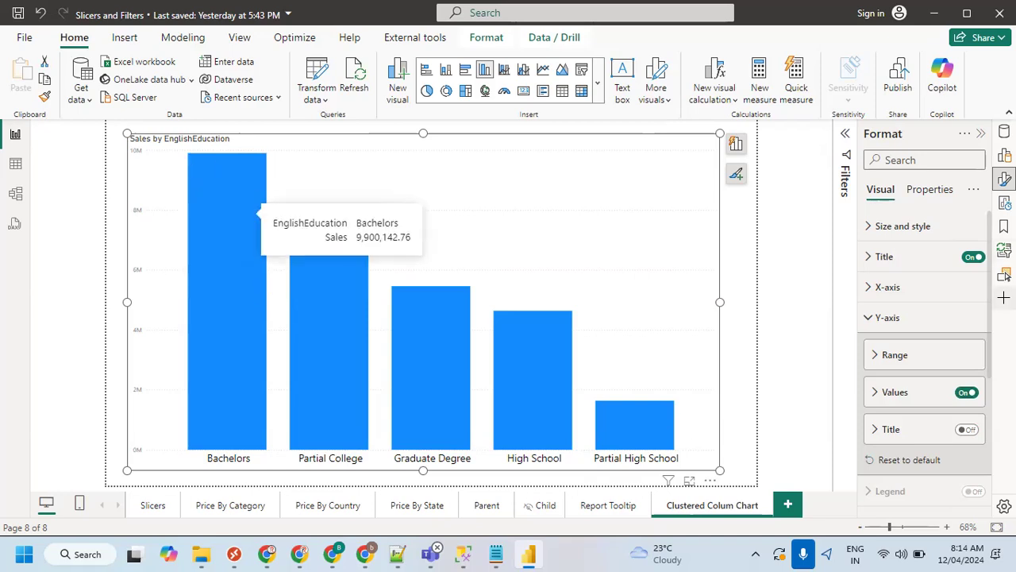
Set the Y-axis values' font size to 15.
left_click(876, 392)
left_click(949, 430)
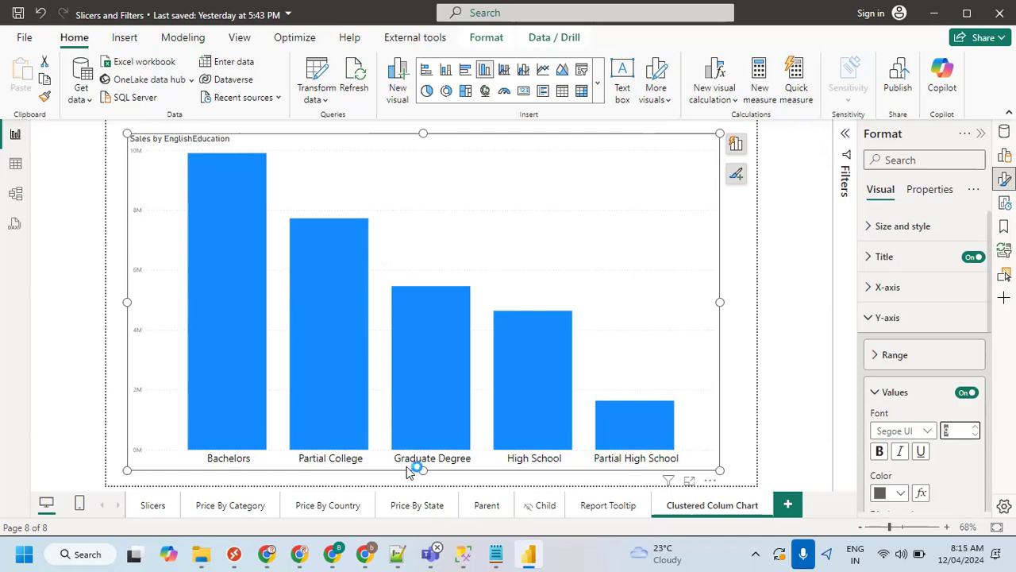
type("13")
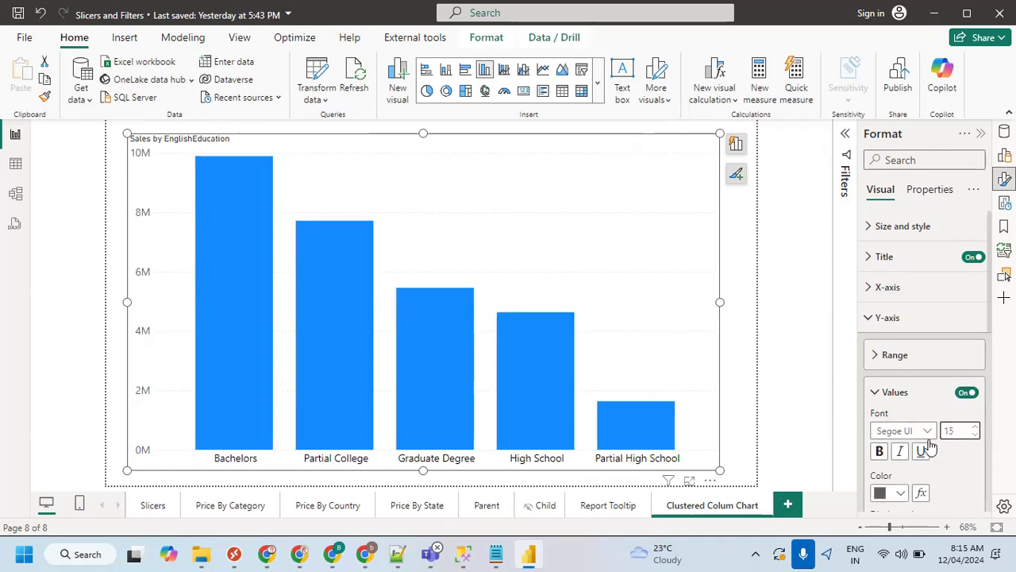
Look through the display unit choices and the decimal places setting of the Y-axis values, keeping both on Auto.
scroll(905, 408, "down", 2)
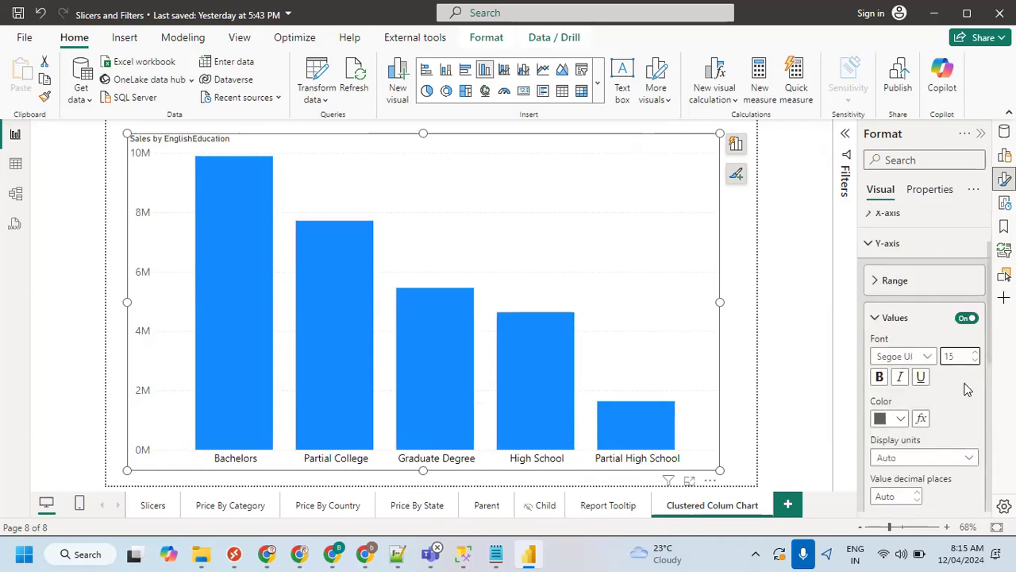
scroll(953, 409, "down", 2)
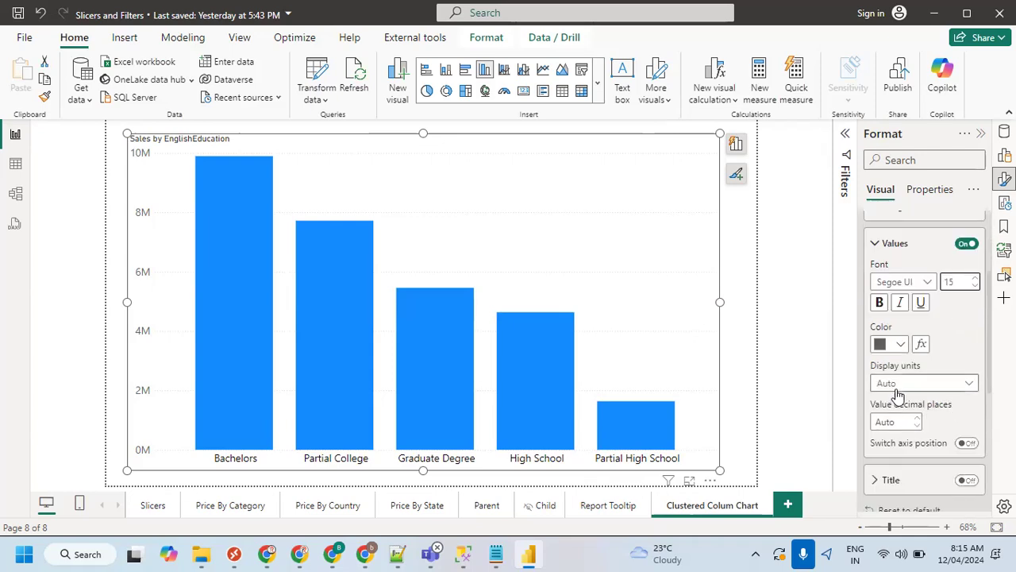
left_click(940, 384)
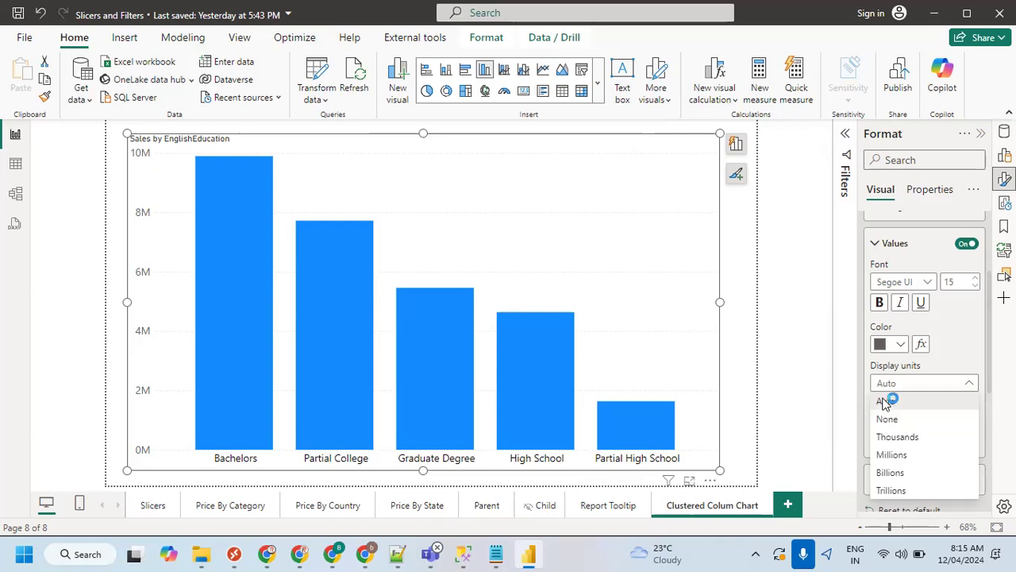
left_click(889, 385)
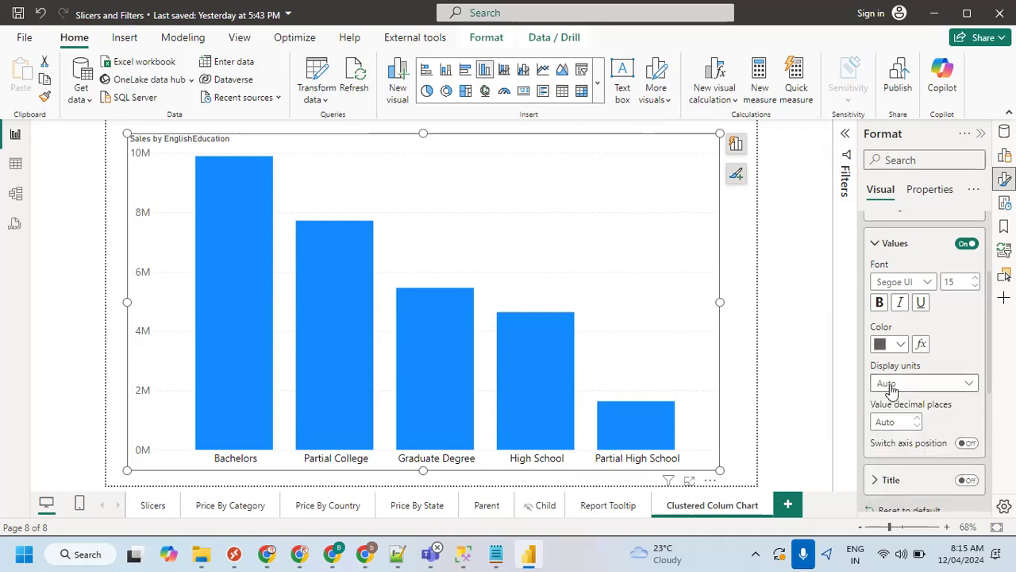
left_click(893, 422)
key("BackSpace")
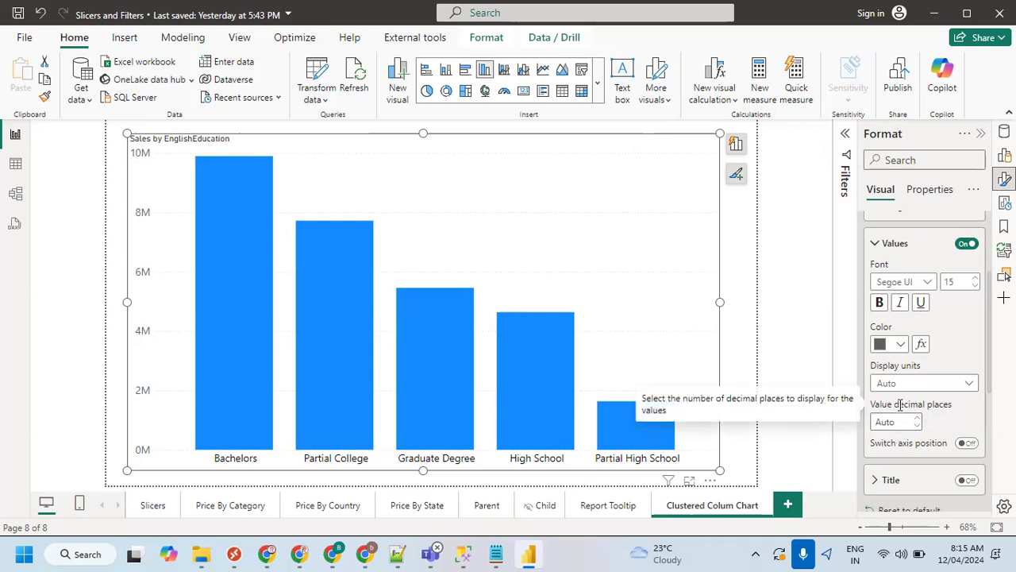
Switch the Y-axis to the opposite side of the chart and back twice, and collapse the Y-axis settings.
left_click(967, 443)
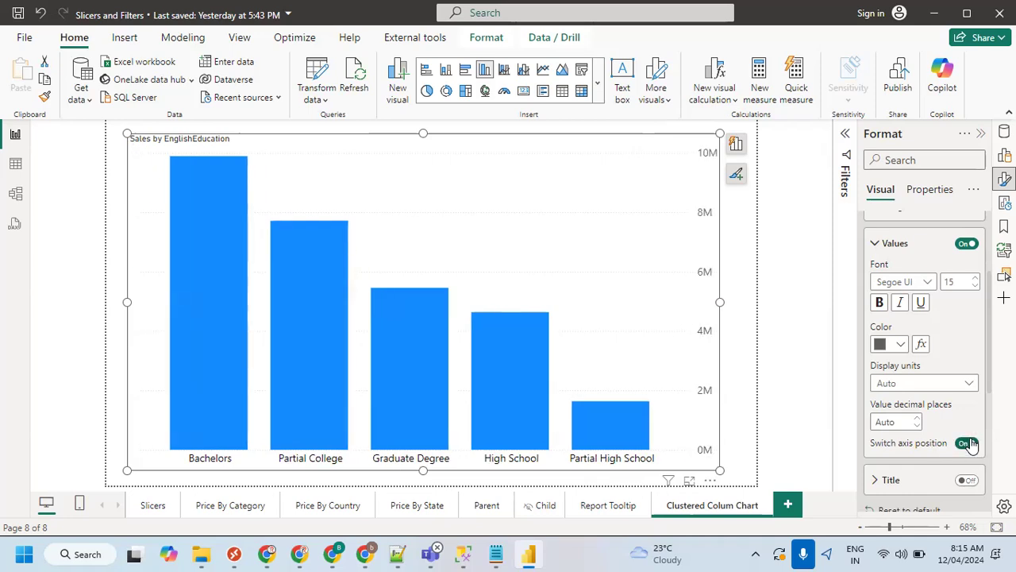
left_click(967, 443)
left_click(967, 443)
left_click(967, 443)
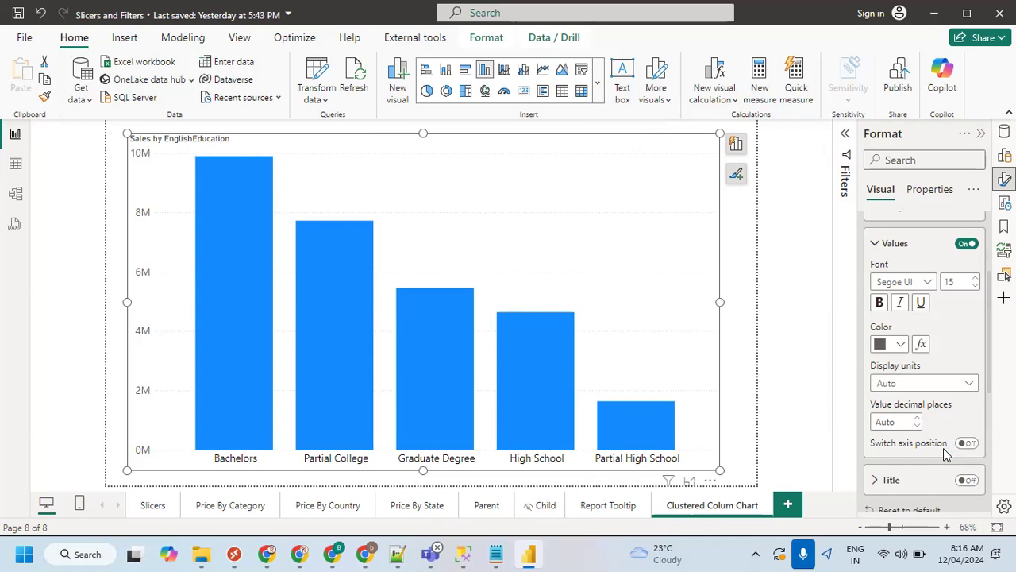
scroll(946, 398, "up", 2)
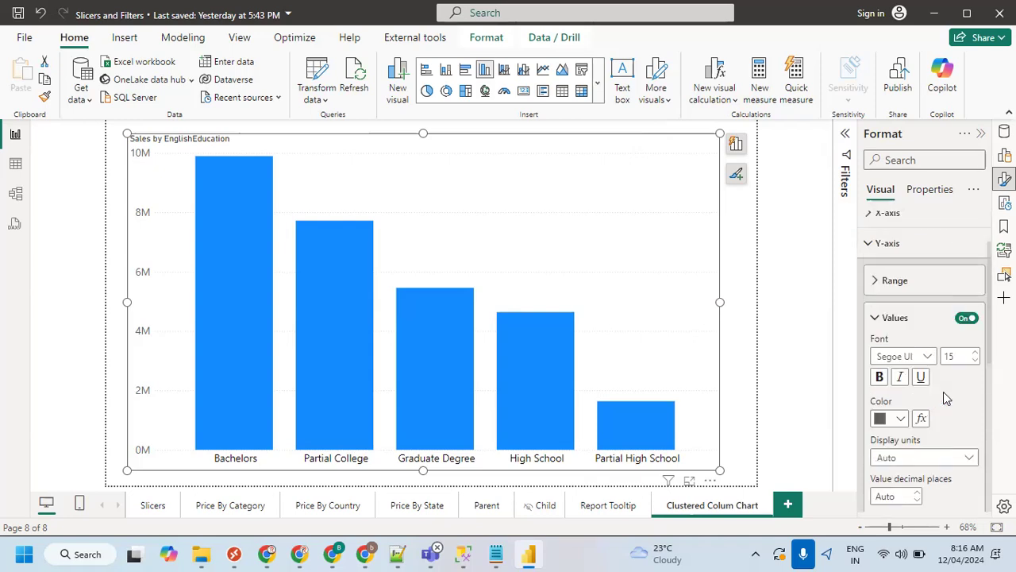
left_click(890, 320)
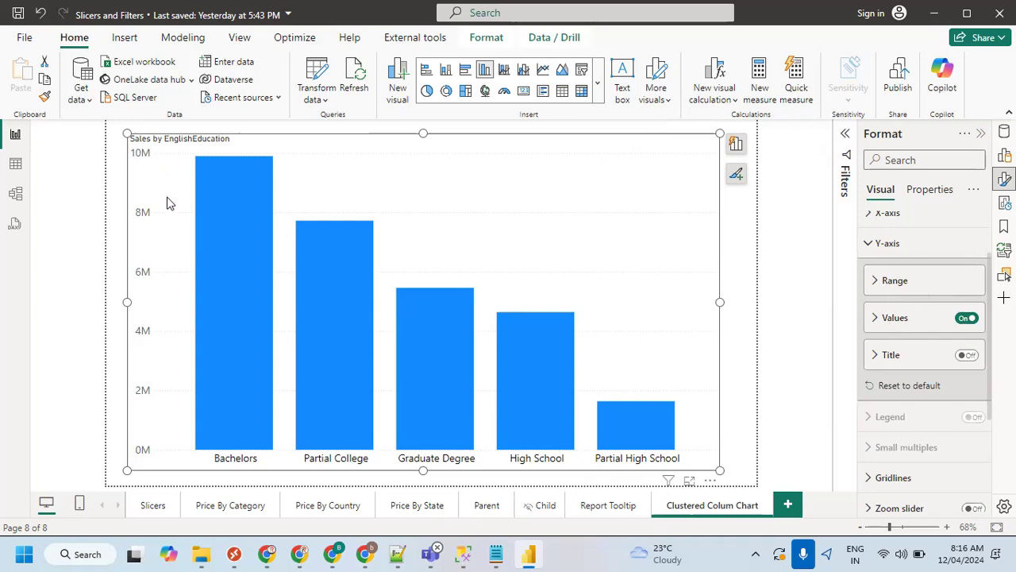
left_click(868, 244)
scroll(908, 289, "up", 2)
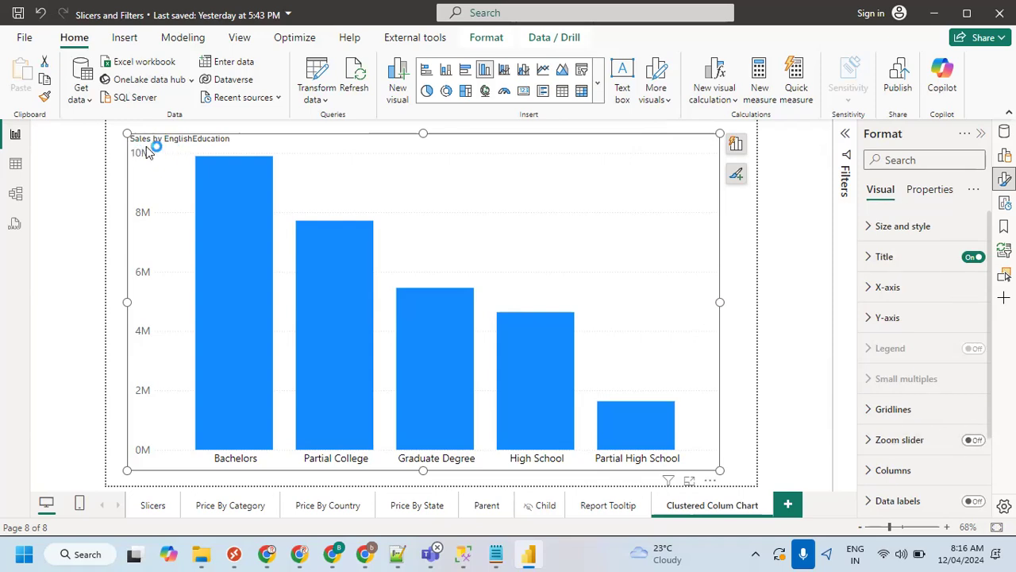
Turn the chart title off and back on, and change its text to "Sales by Education".
left_click(972, 257)
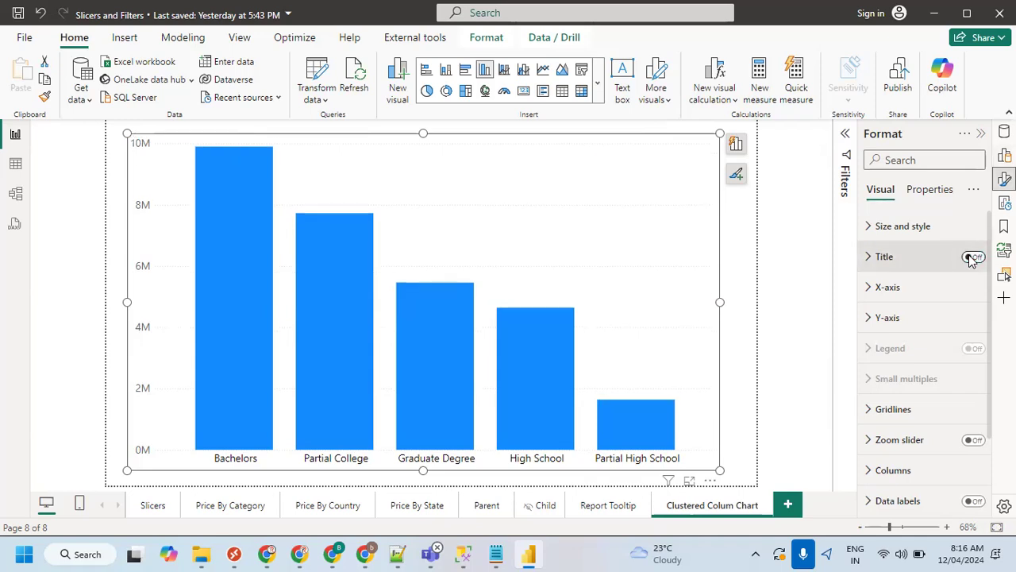
left_click(972, 258)
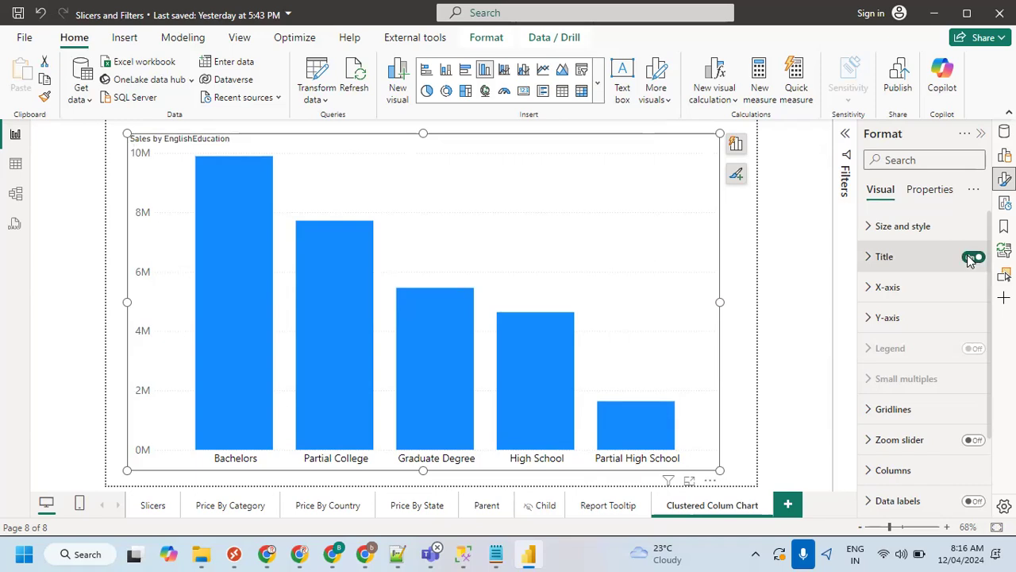
left_click(871, 258)
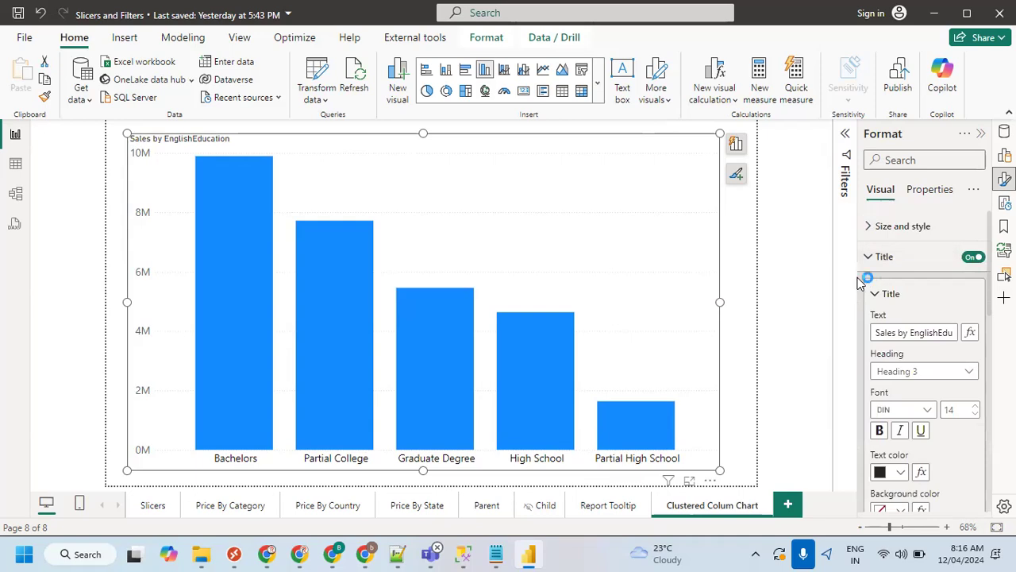
left_click_drag(858, 282, 803, 280)
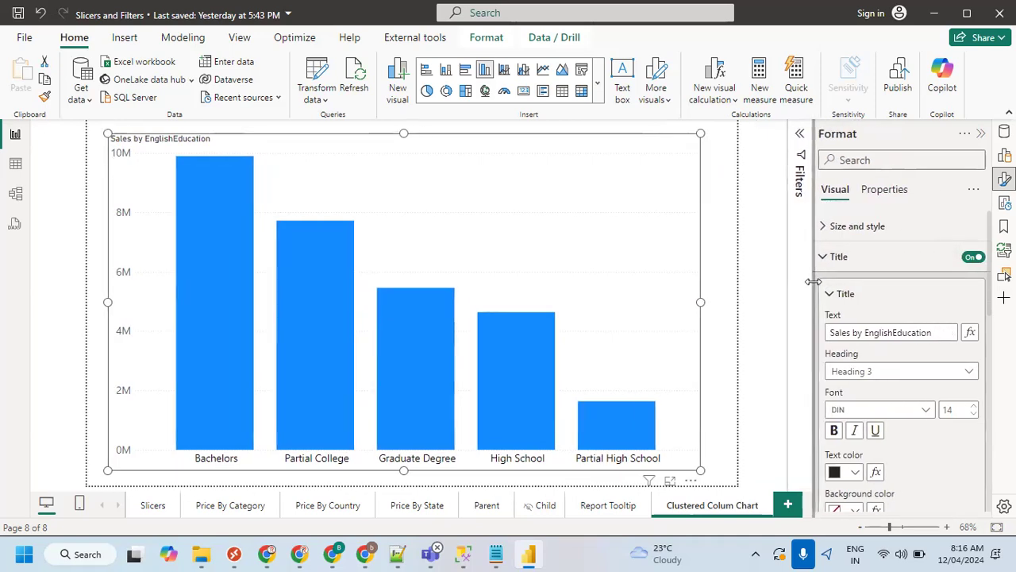
left_click_drag(937, 333, 831, 332)
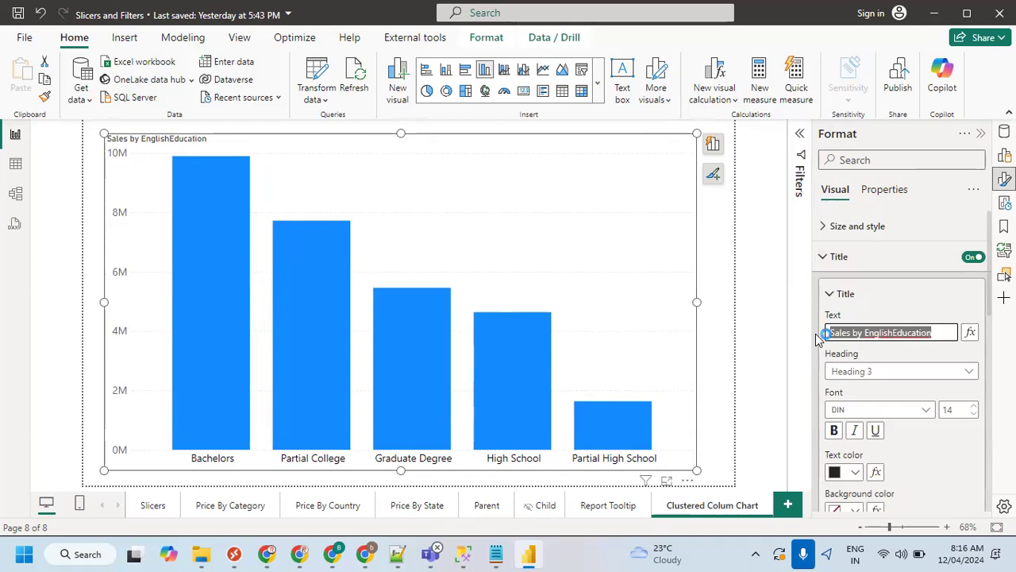
left_click(891, 332)
key("BackSpace")
key("BackSpace")
key("BackSpace")
key("BackSpace")
key("BackSpace")
key("BackSpace")
key("BackSpace")
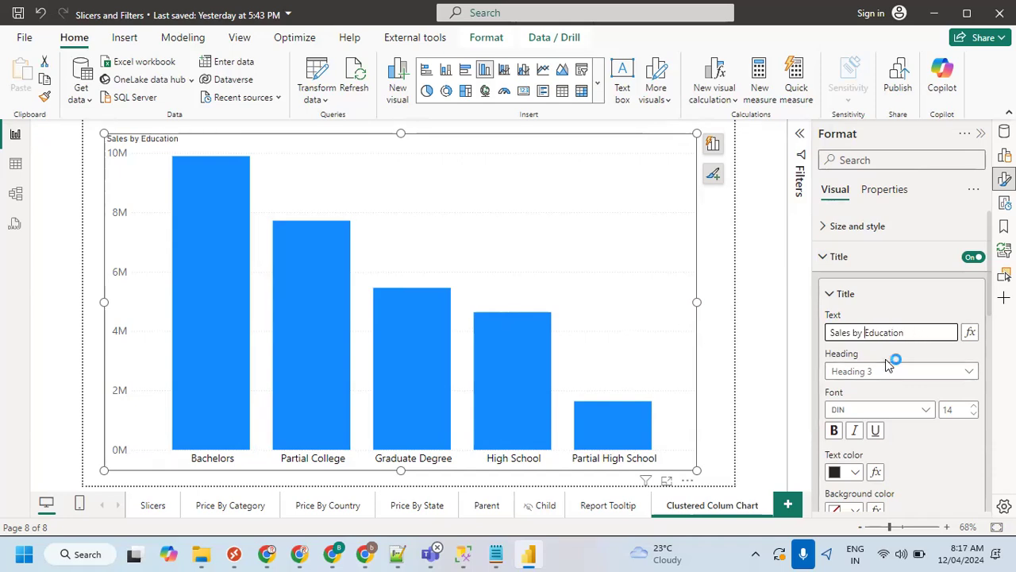
Set the chart title's font to Segoe UI at size 15.
left_click(926, 411)
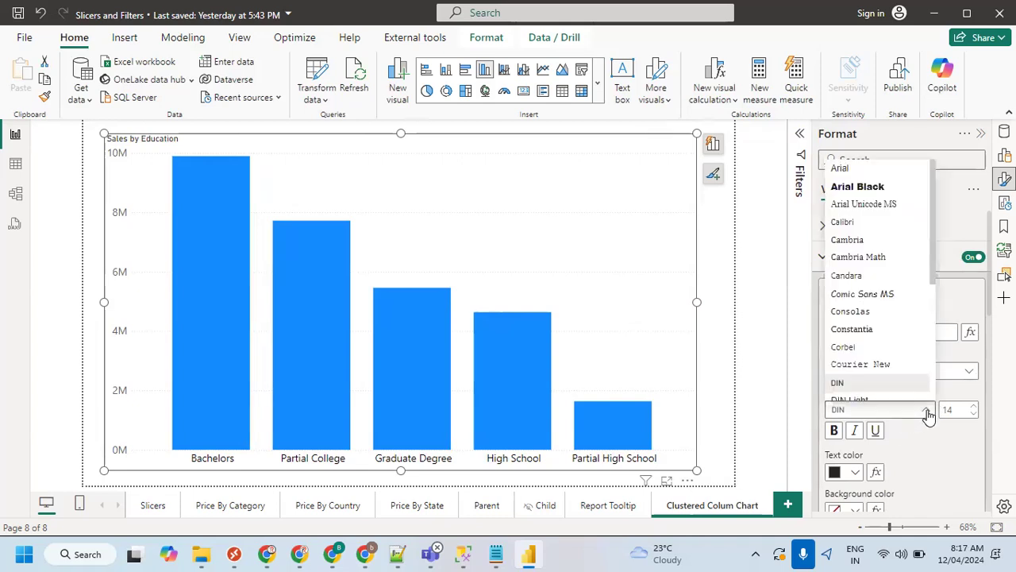
scroll(844, 324, "down", 3)
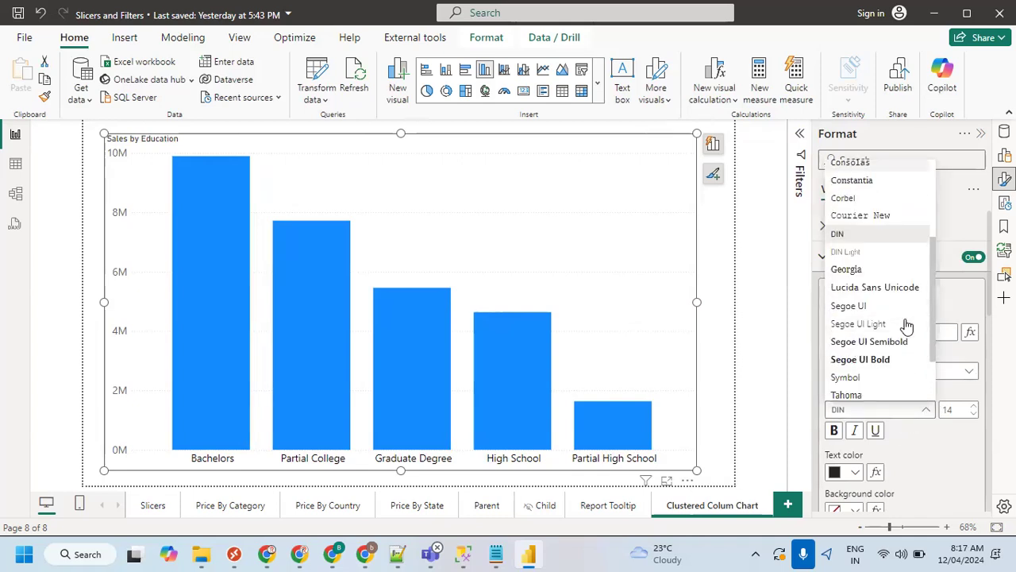
left_click(851, 309)
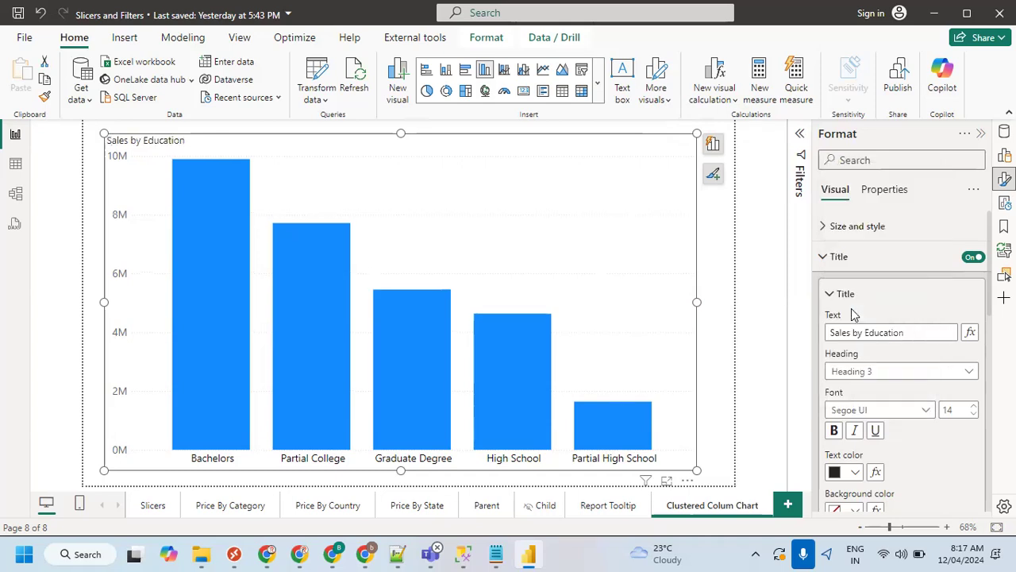
left_click(962, 409)
type("15")
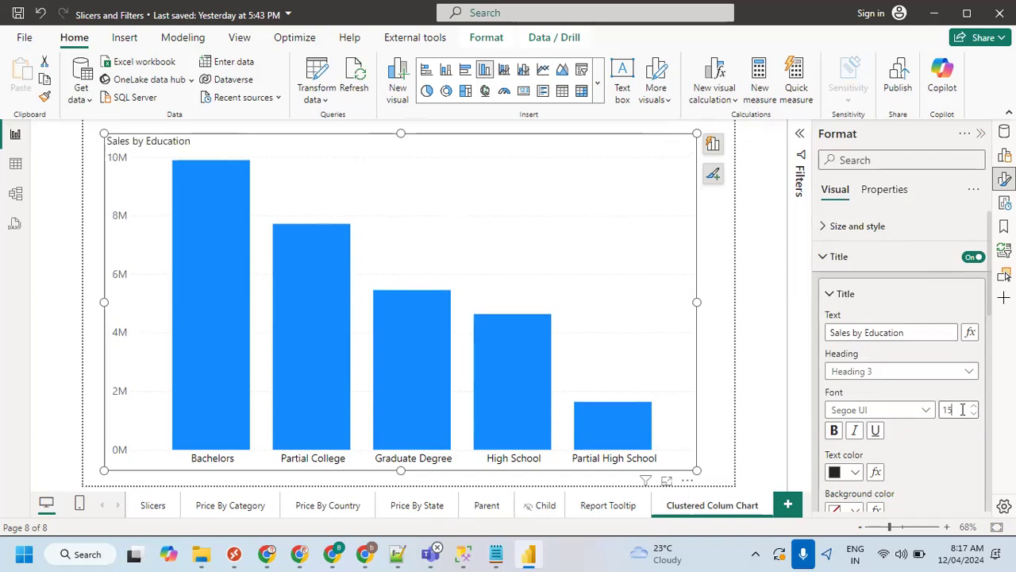
Increase the chart title's font size to 20 and make it bold.
key("Up")
key("Up")
key("Up")
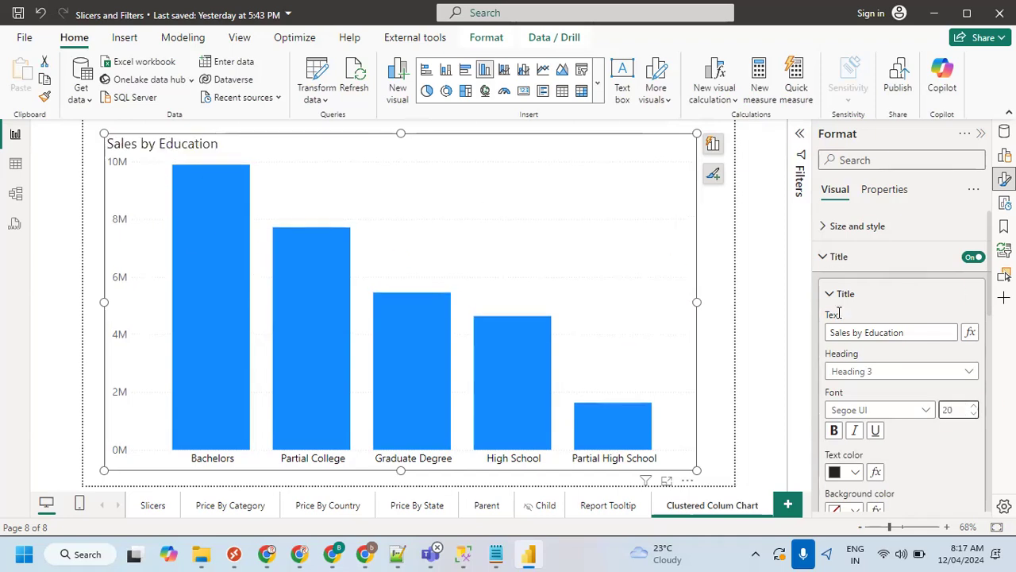
left_click(832, 431)
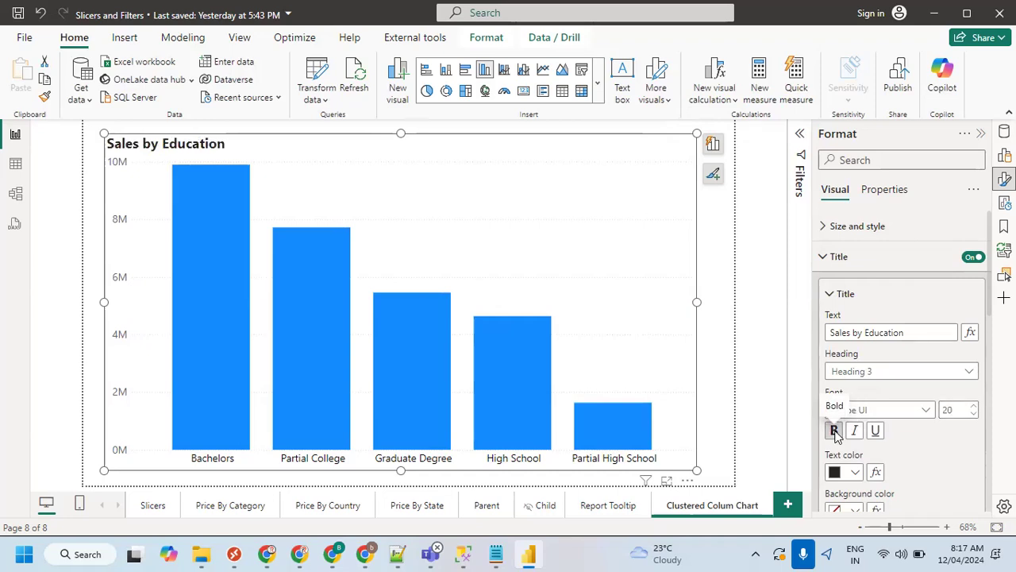
Fill the chart title's background with a light yellow theme color and refine it to the custom color #F0E6B2.
scroll(909, 444, "down", 2)
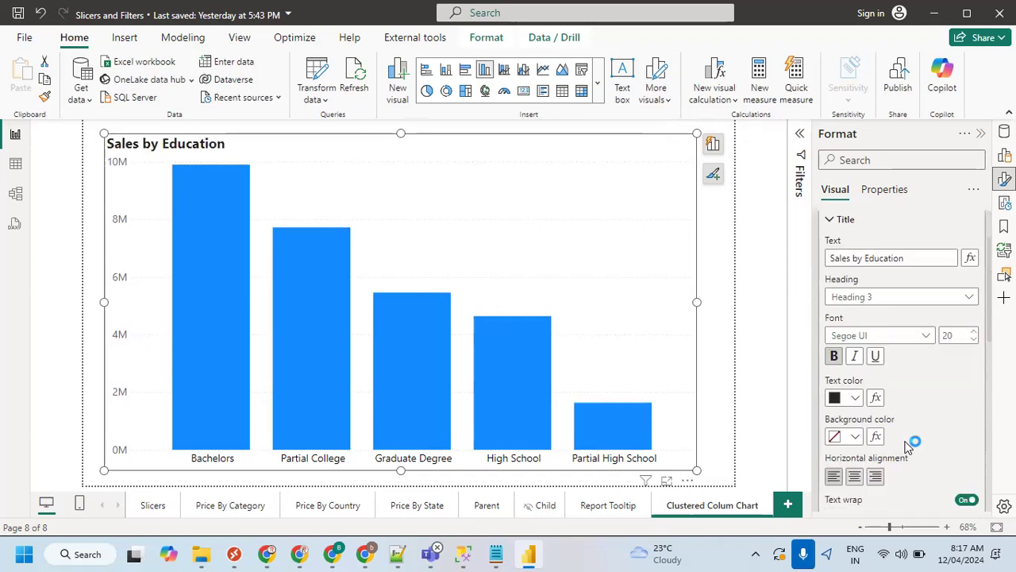
left_click(856, 437)
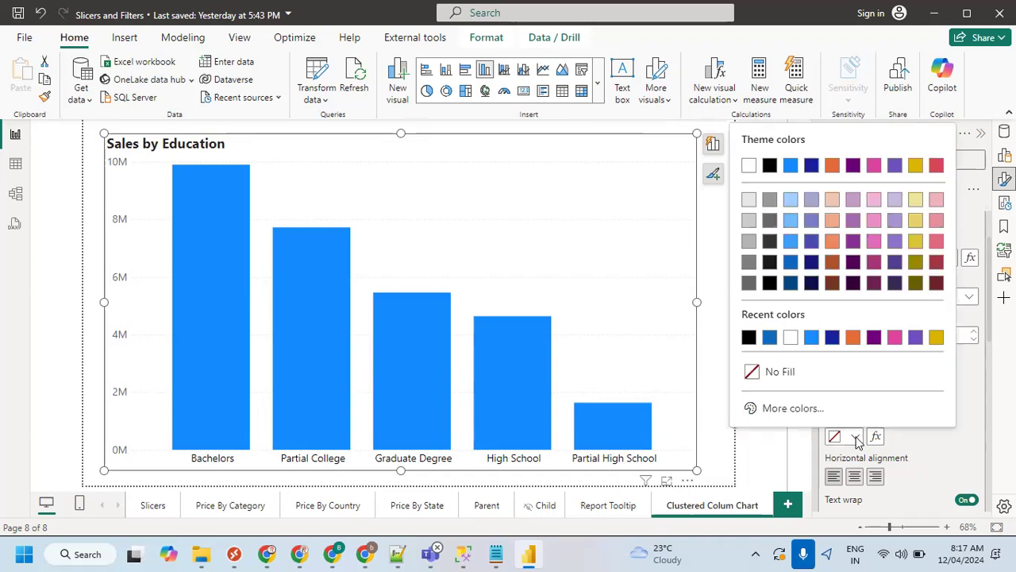
left_click(915, 200)
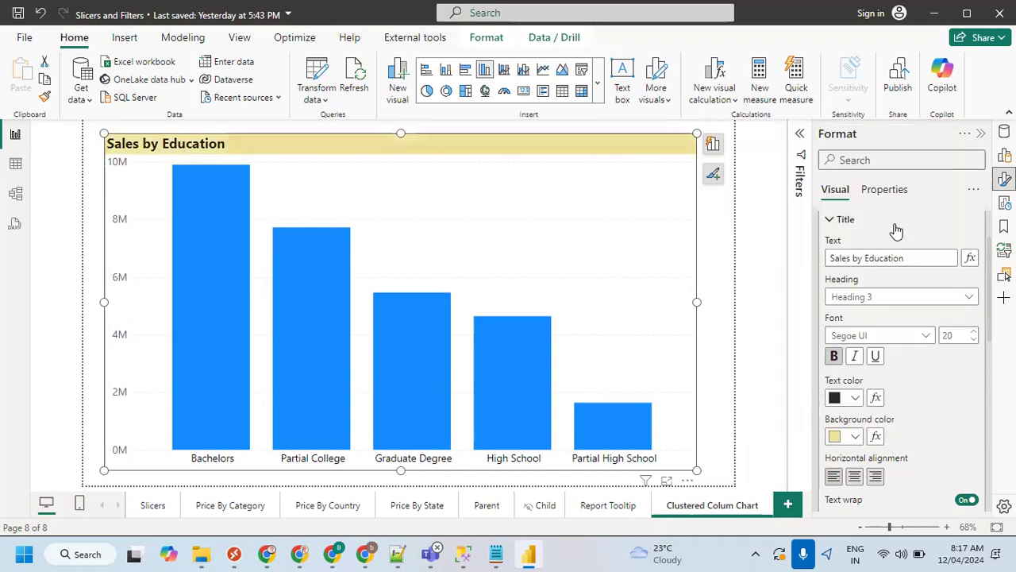
left_click(856, 437)
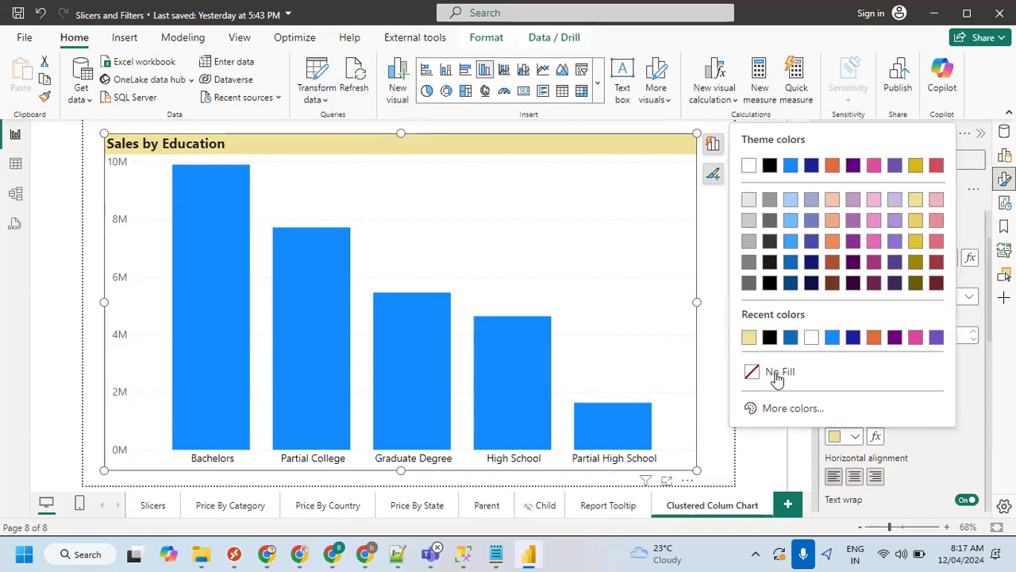
left_click(786, 408)
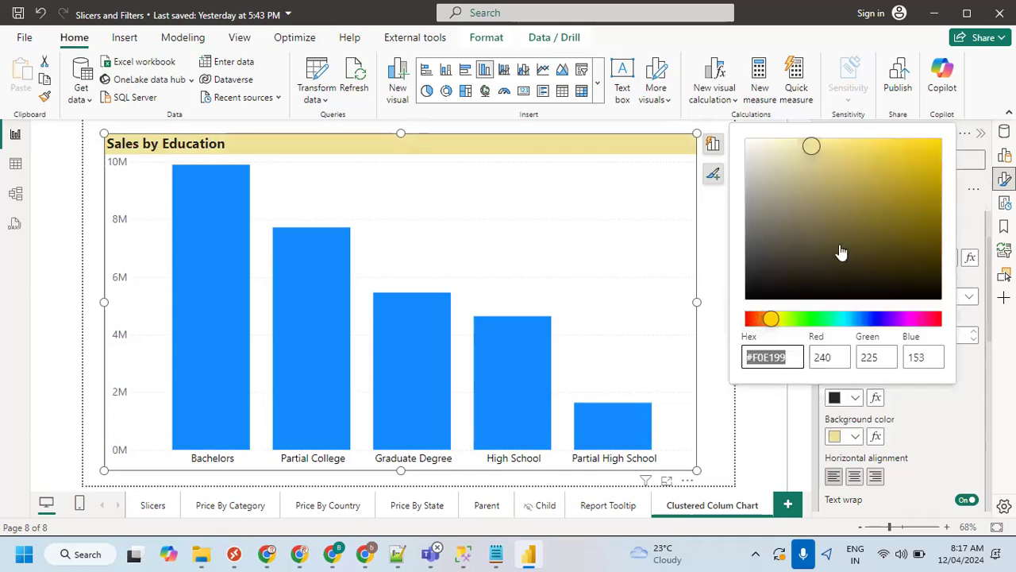
left_click(791, 142)
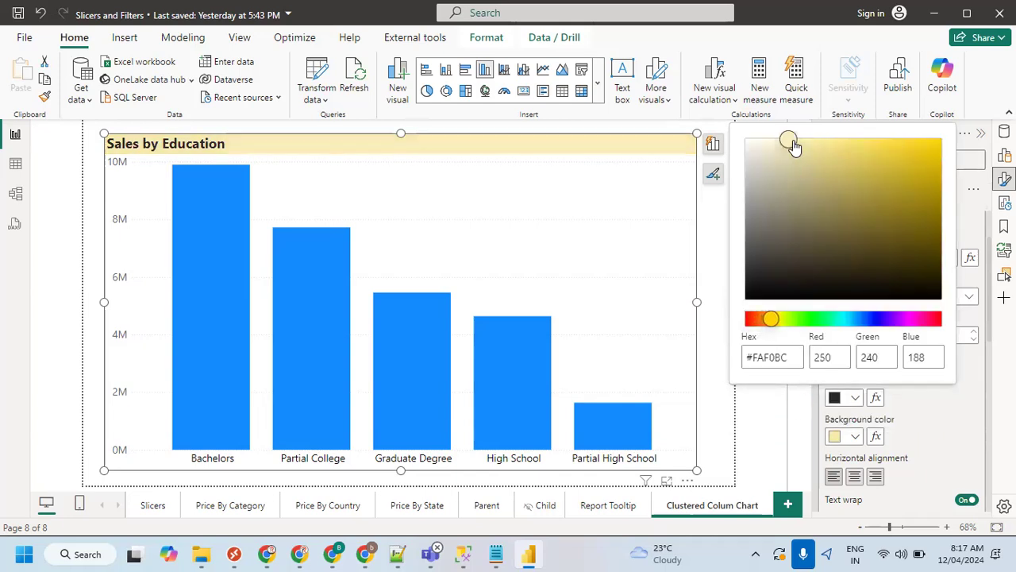
mouse_move(794, 146)
left_mouse_down()
mouse_move(794, 156)
mouse_move(783, 151)
mouse_move(793, 152)
left_mouse_up()
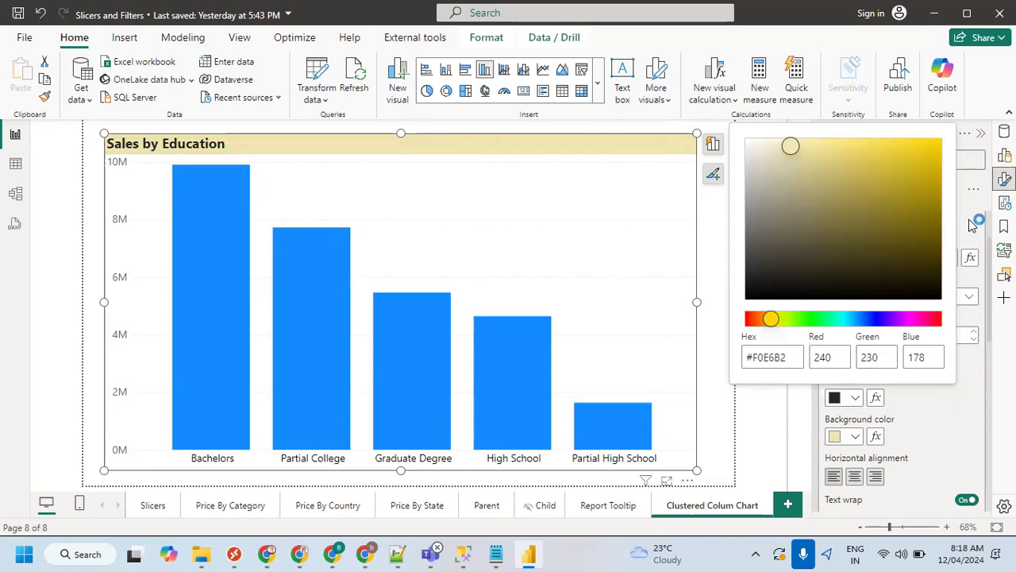
left_click_drag(787, 357, 749, 356)
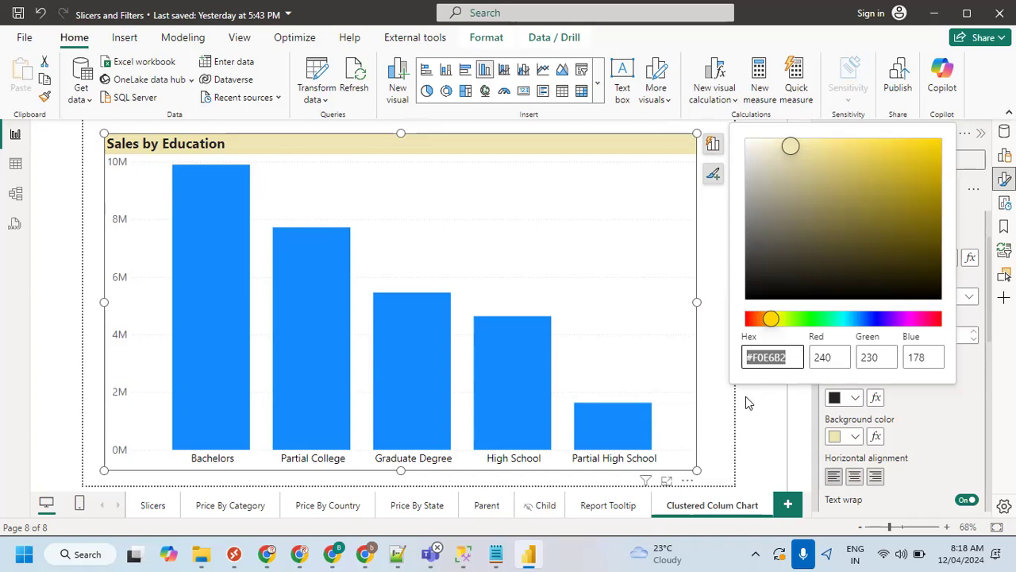
left_click(788, 347)
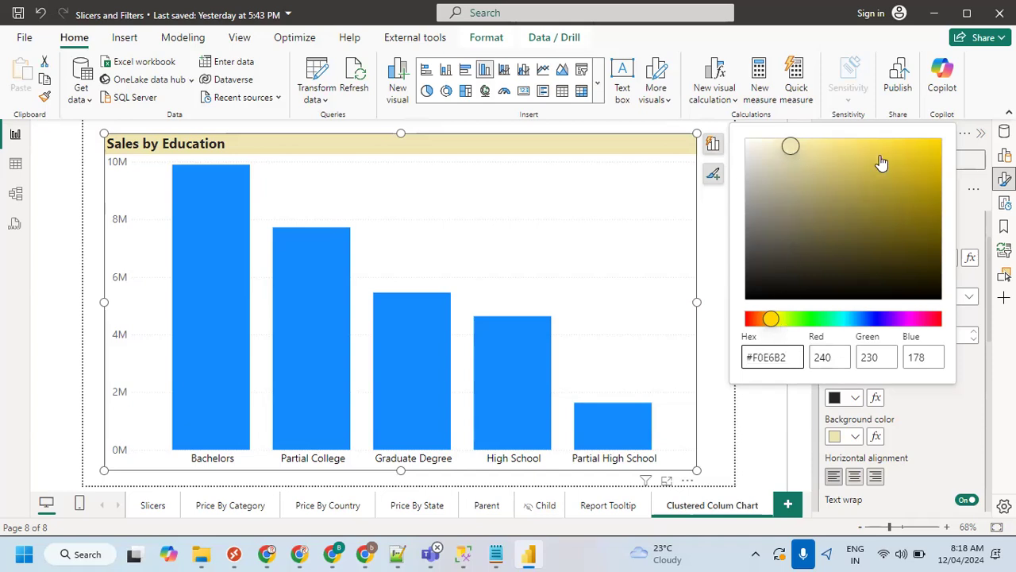
left_click(716, 294)
left_click(716, 275)
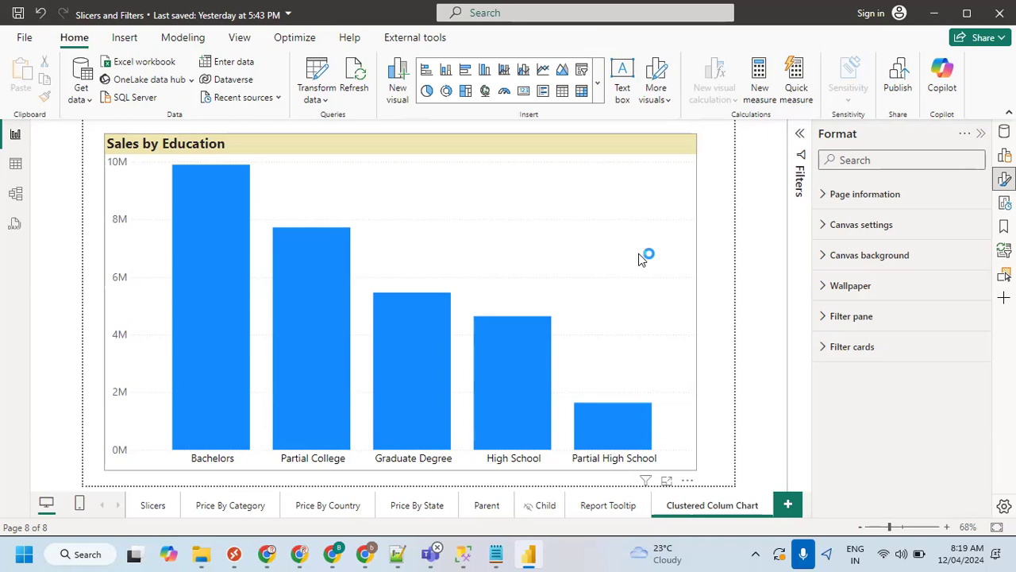
Widen the column chart to about 1205 towards the page's right edge and collapse its title settings.
left_click(678, 259)
left_click_drag(696, 301, 718, 315)
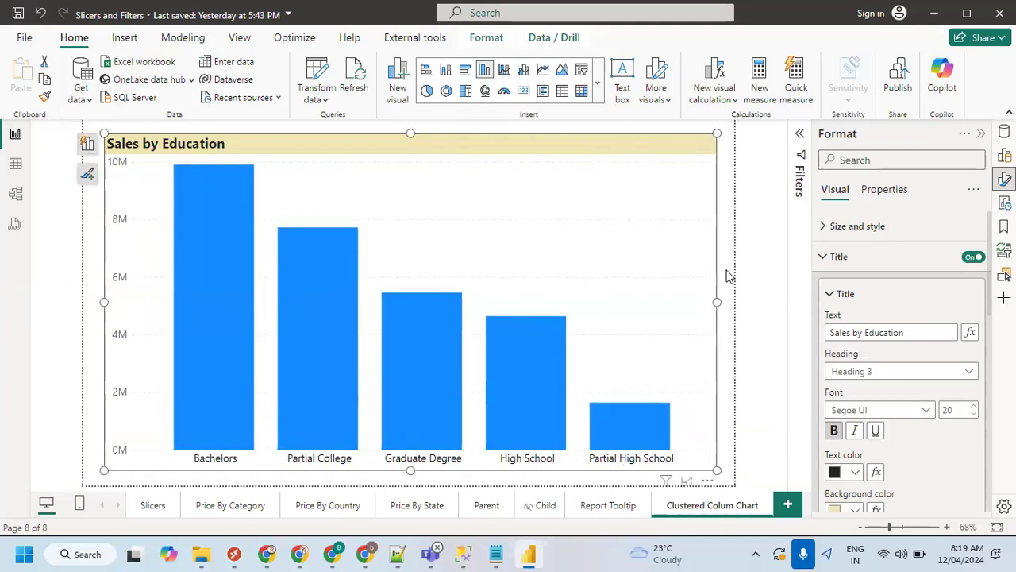
left_click(729, 275)
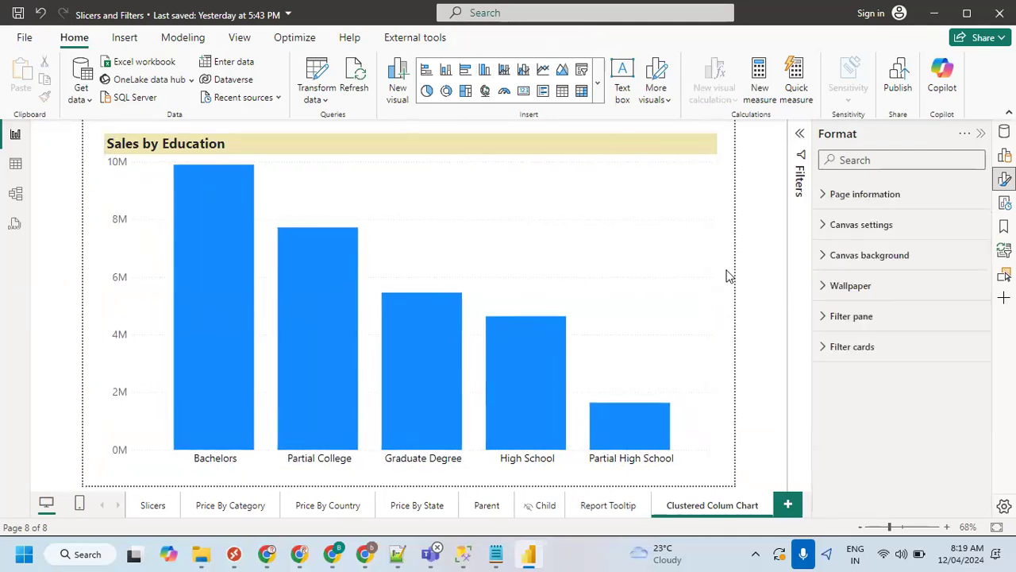
left_click(565, 232)
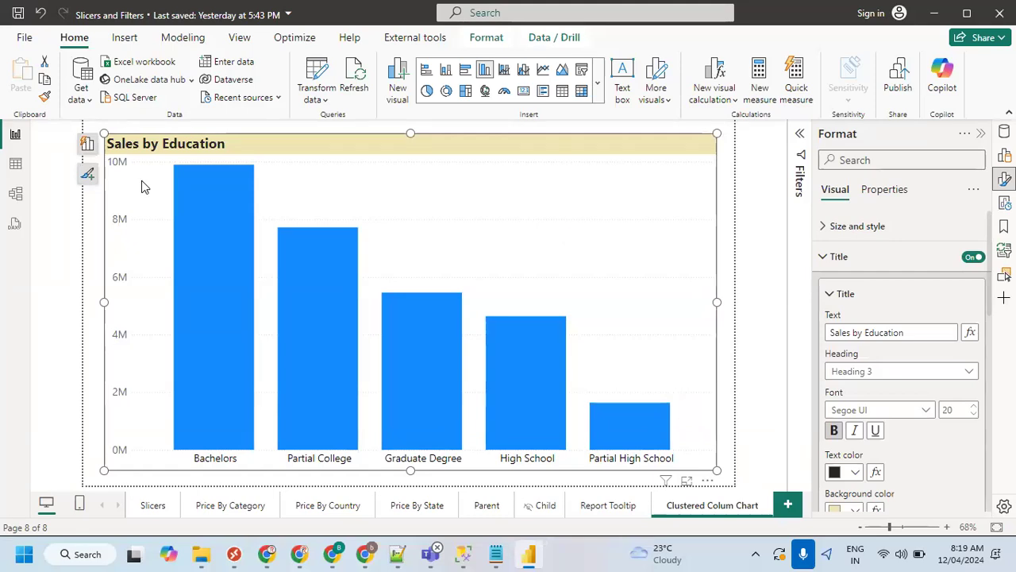
left_click(824, 258)
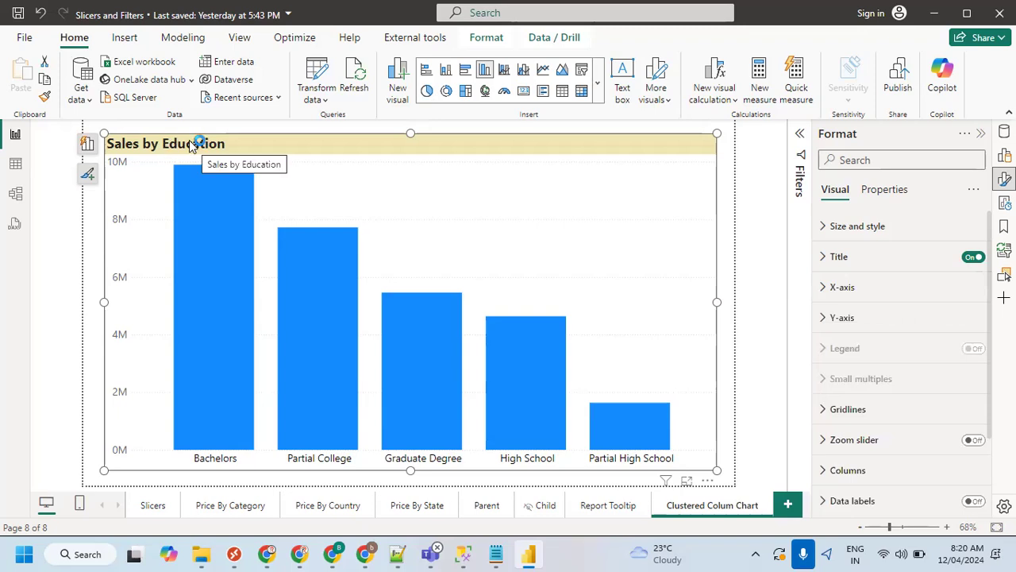
left_click(730, 193)
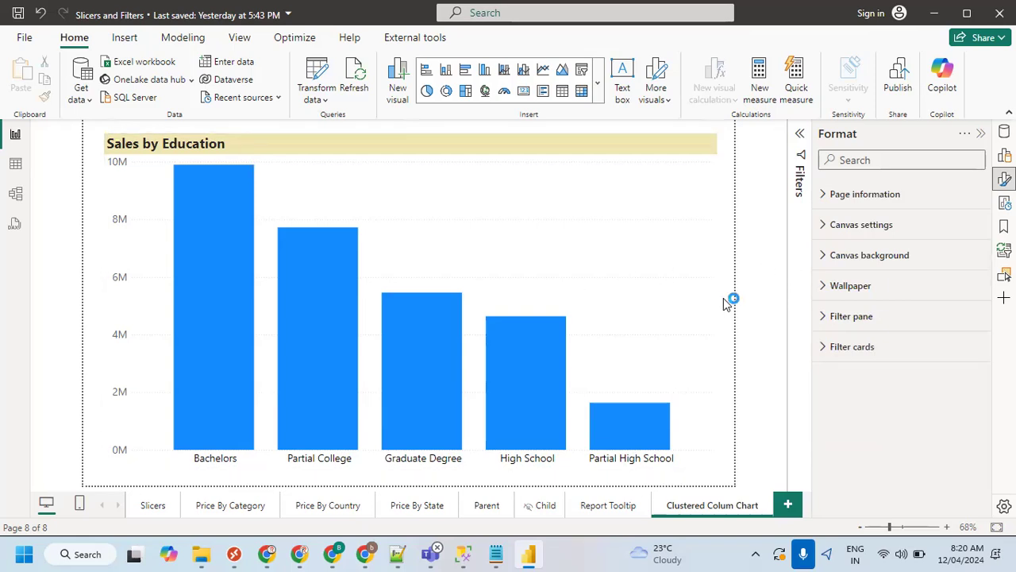
left_click(667, 288)
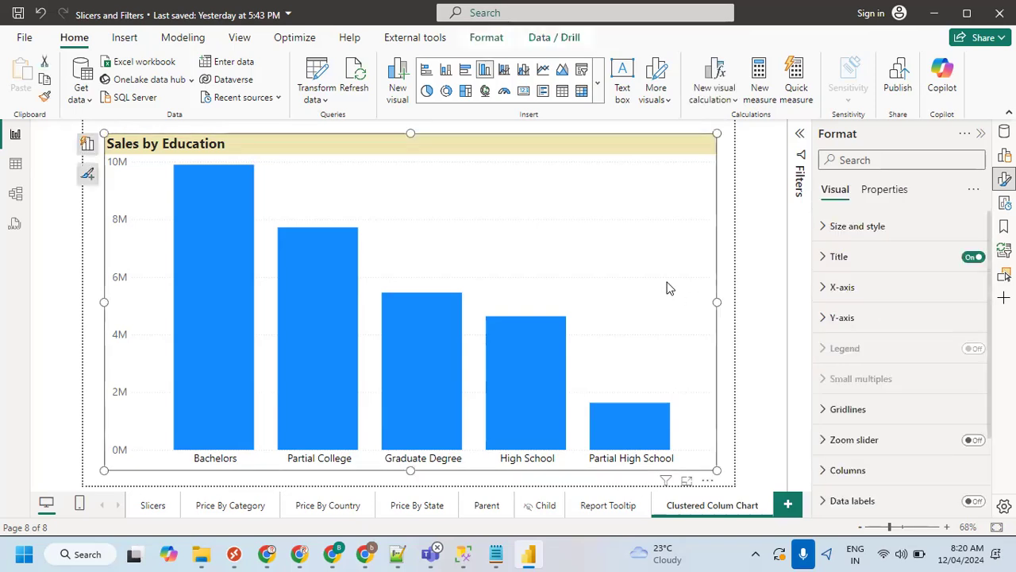
Turn on the chart's visual border in the size and style settings and deselect the chart to check it.
left_click(823, 232)
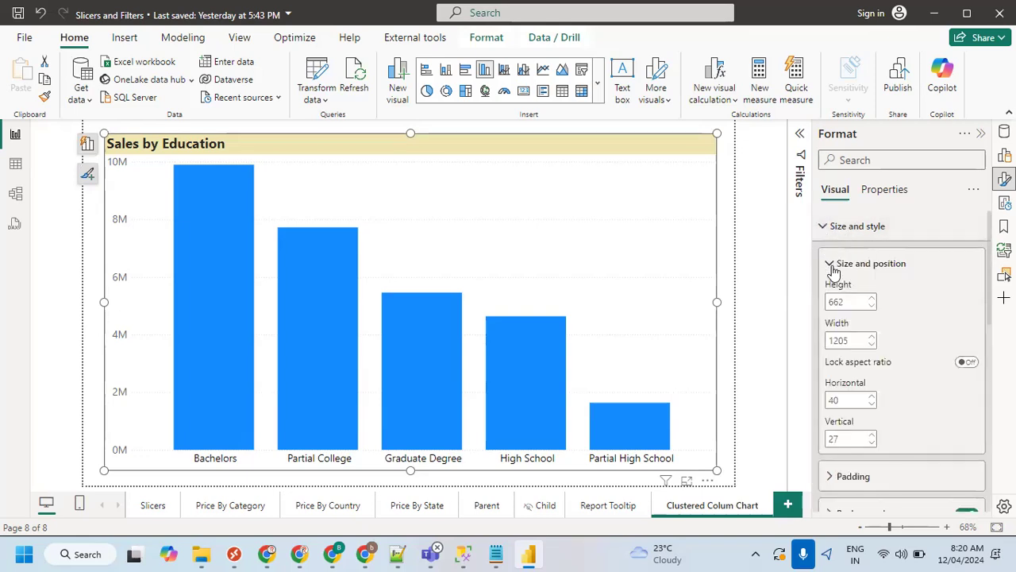
left_click(831, 268)
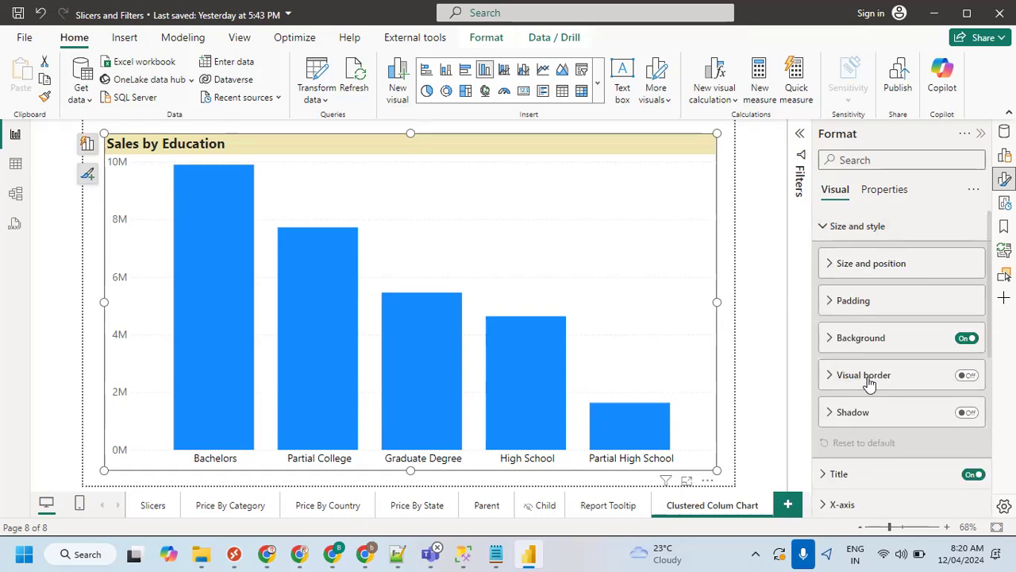
left_click(967, 376)
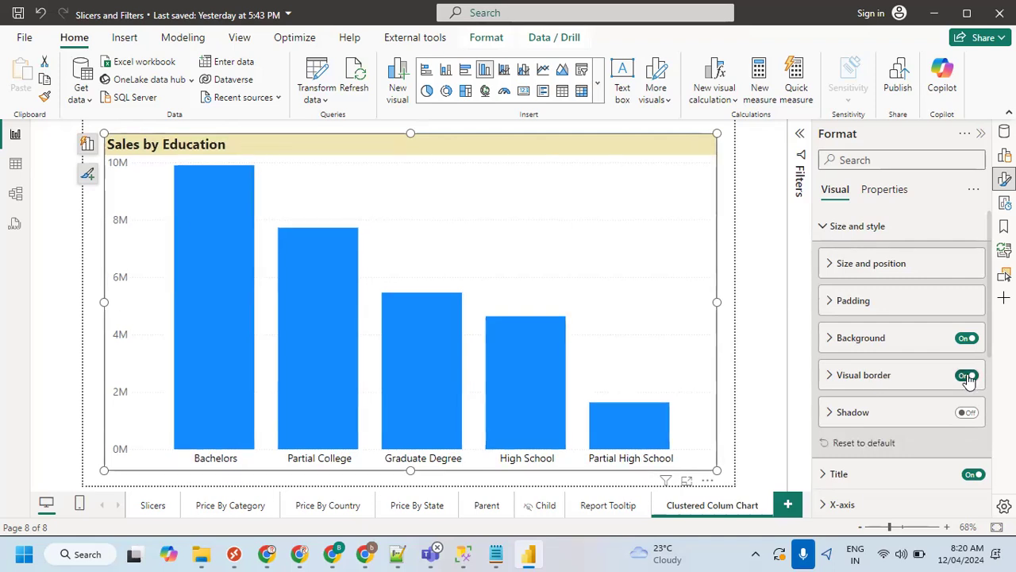
left_click(729, 368)
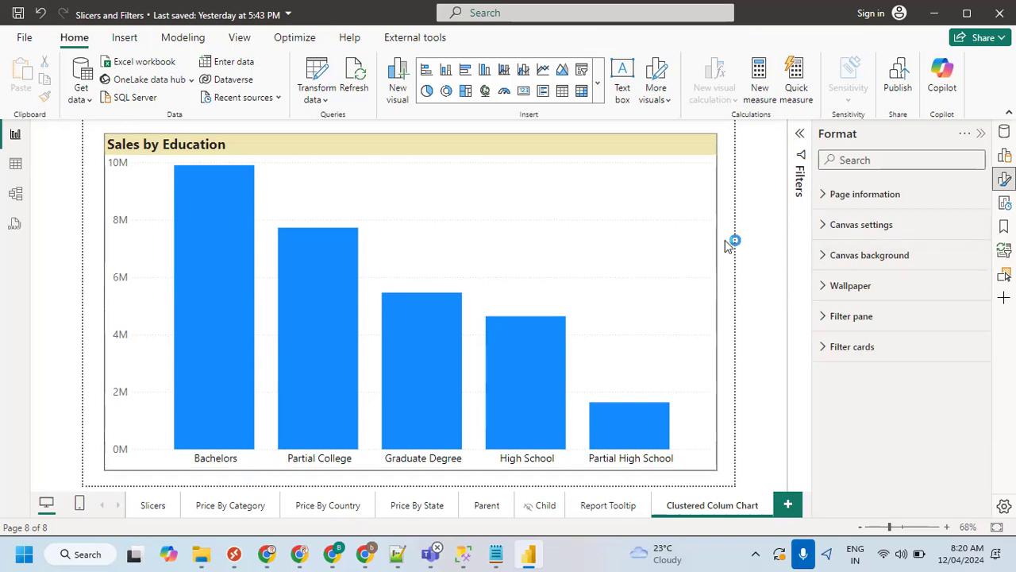
left_click(696, 251)
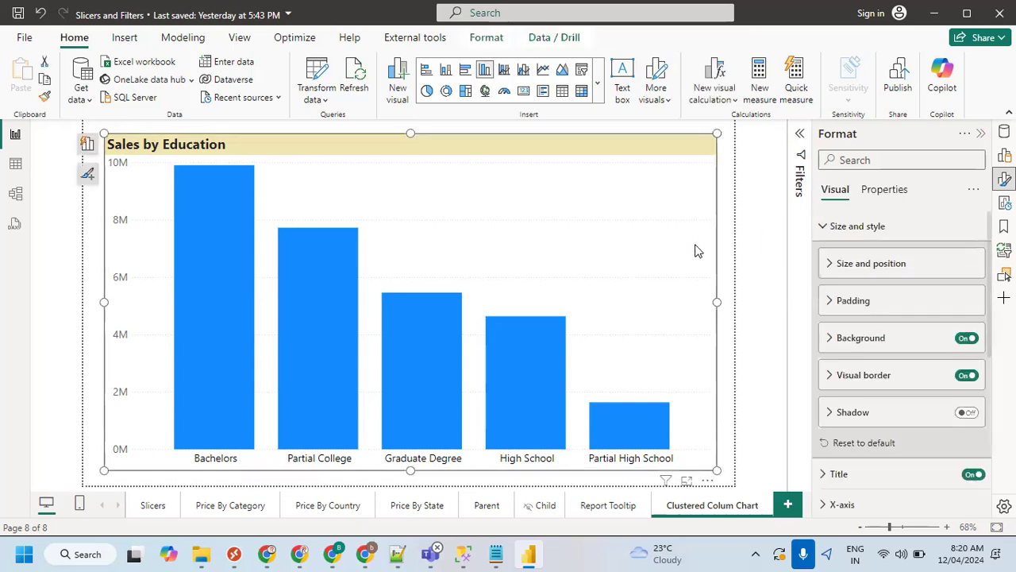
left_click(731, 212)
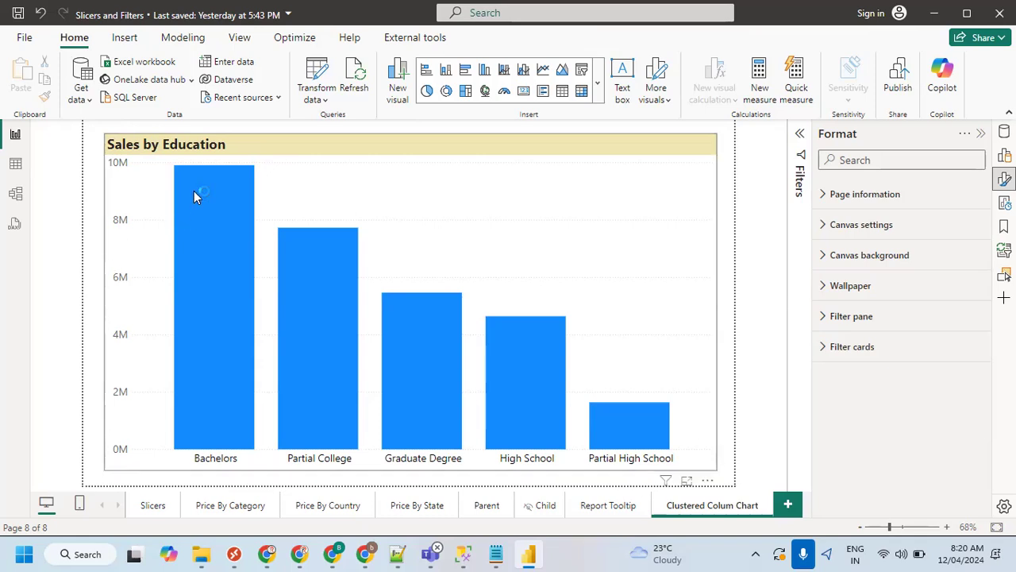
Examine the Bachelors column's tooltip, marking its education and sales entries on screen, and clear the annotations.
mouse_move(195, 195)
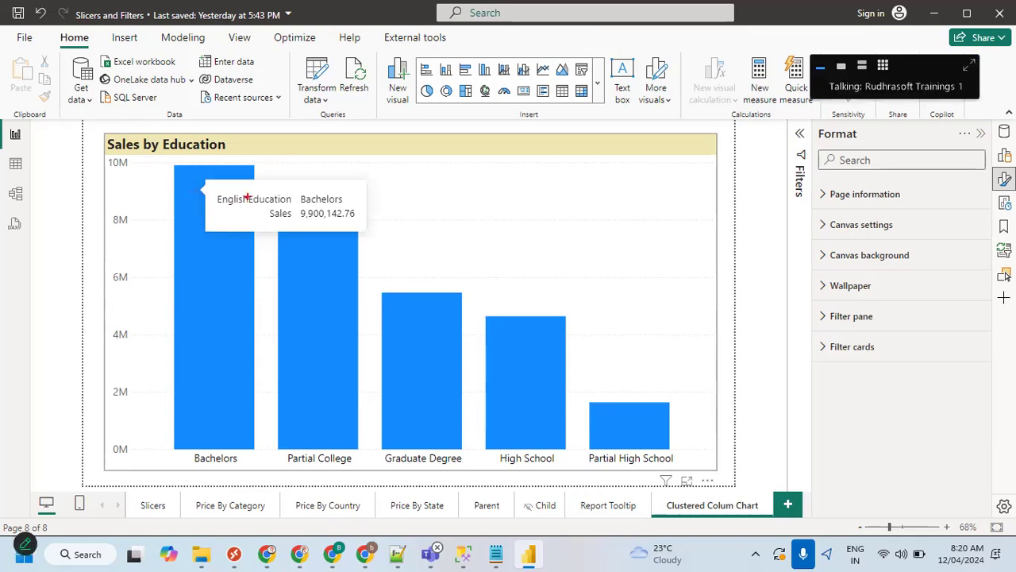
left_click_drag(211, 193, 358, 210)
left_click_drag(265, 208, 365, 224)
mouse_move(369, 180)
left_mouse_down()
mouse_move(374, 229)
mouse_move(422, 191)
mouse_move(411, 202)
mouse_move(460, 204)
mouse_move(496, 177)
mouse_move(508, 190)
mouse_move(528, 177)
mouse_move(548, 208)
mouse_move(544, 187)
left_mouse_up()
left_click_drag(446, 232, 555, 207)
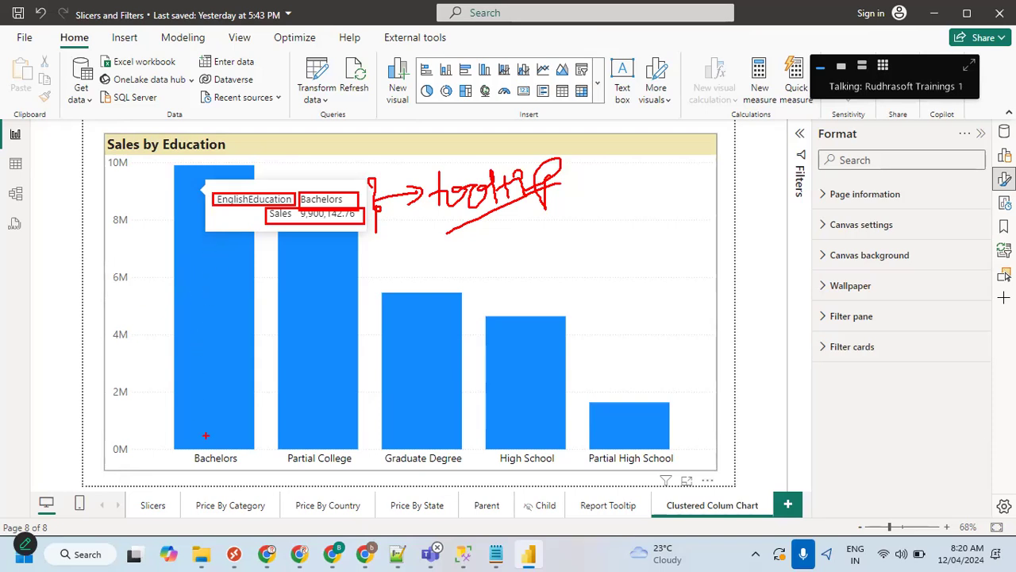
mouse_move(247, 457)
left_mouse_down()
mouse_move(216, 481)
mouse_move(207, 446)
left_mouse_up()
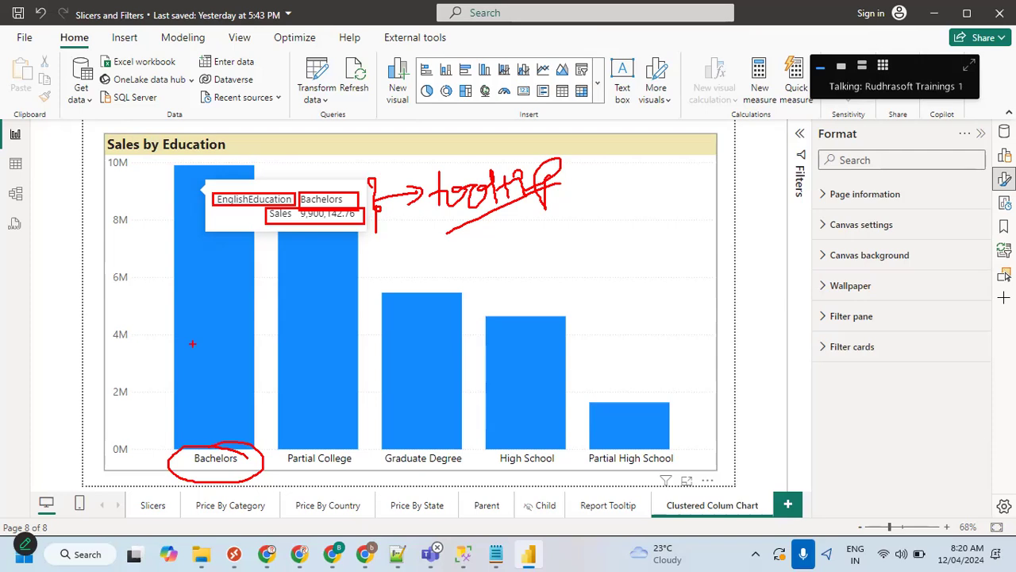
left_click_drag(129, 166, 174, 166)
key("Escape")
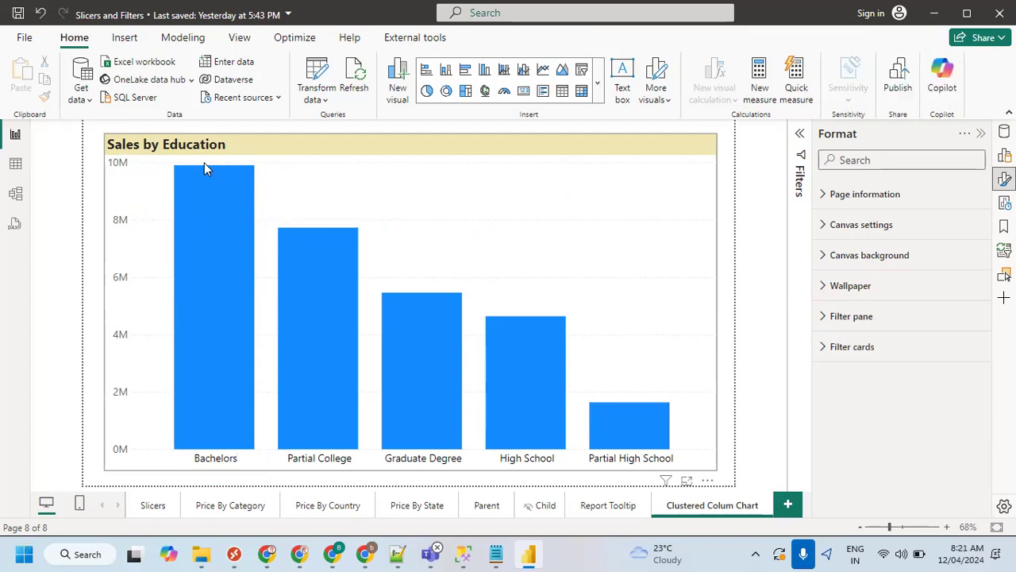
Switch to Notepad++ and review the visual formatting list, highlighting X-Axis, Y-Axis, Size and Style, Title and Data Labels.
left_click(398, 552)
left_click_drag(191, 248, 85, 248)
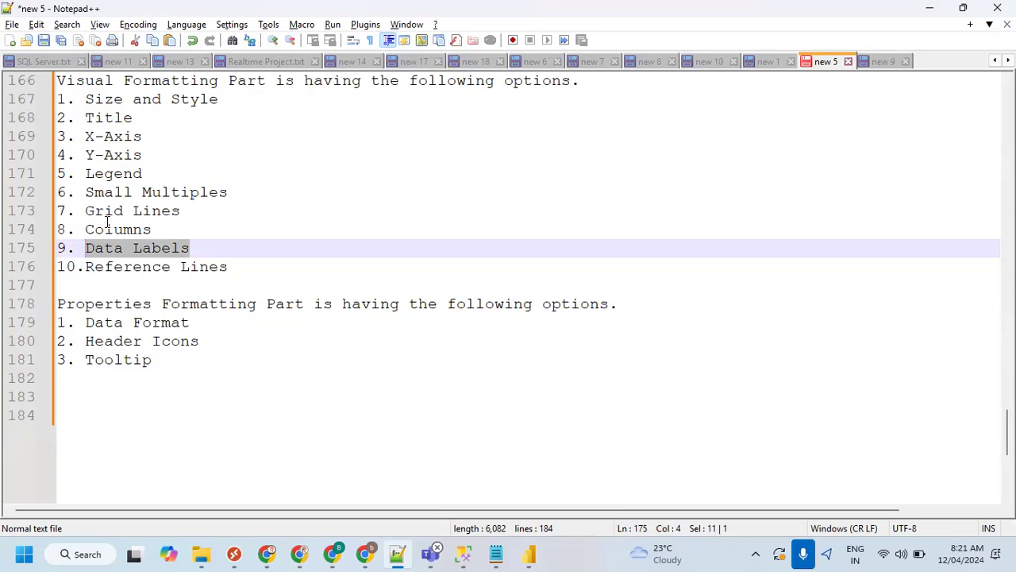
left_click_drag(87, 136, 143, 137)
left_click_drag(86, 154, 143, 155)
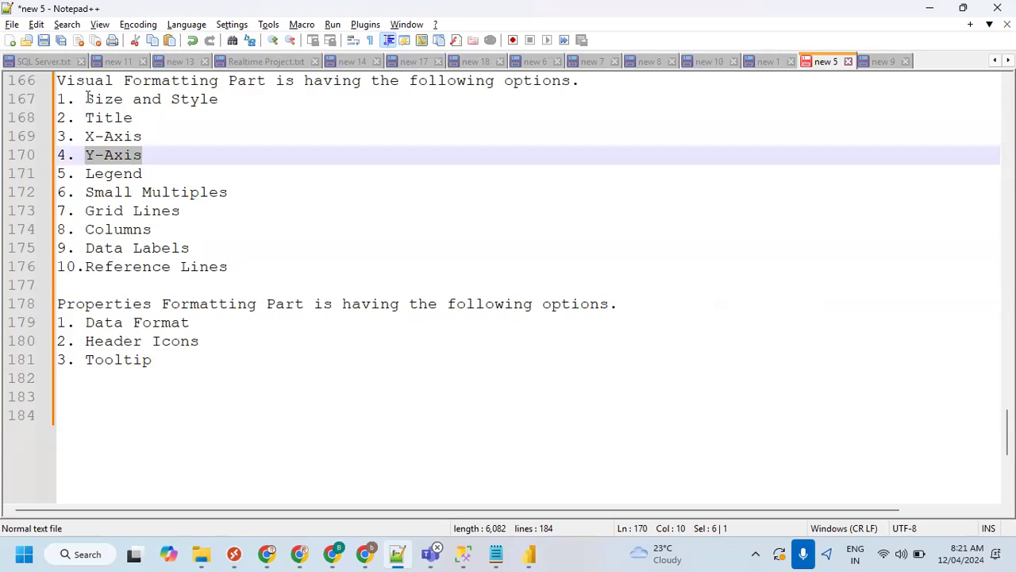
left_click_drag(85, 100, 224, 100)
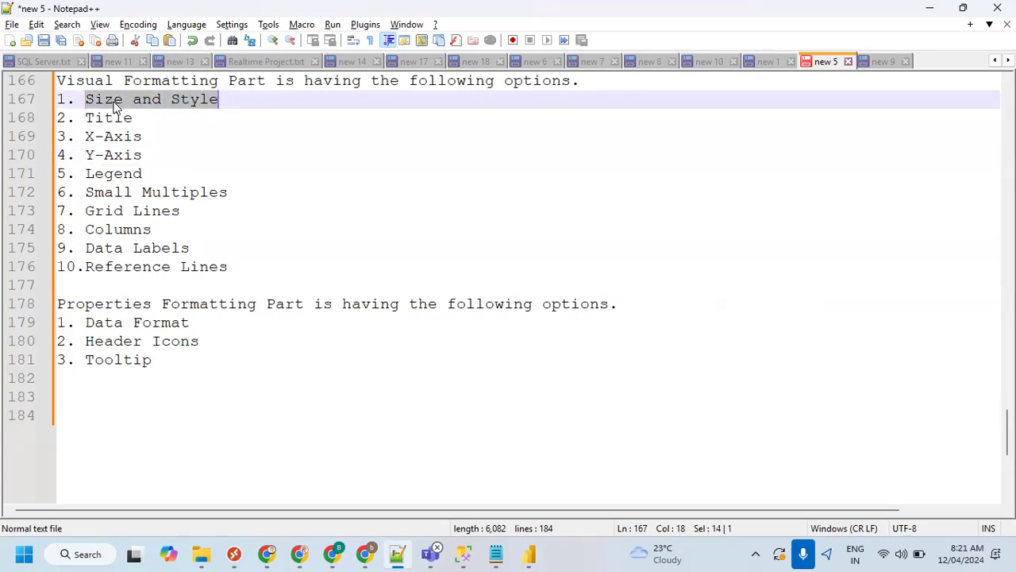
left_click_drag(85, 118, 133, 118)
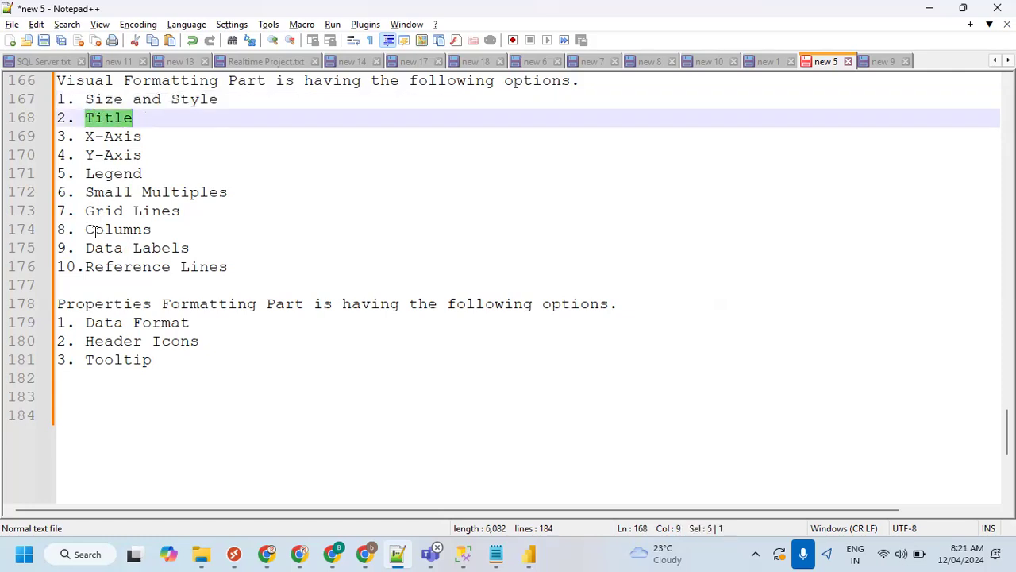
left_click_drag(86, 248, 190, 250)
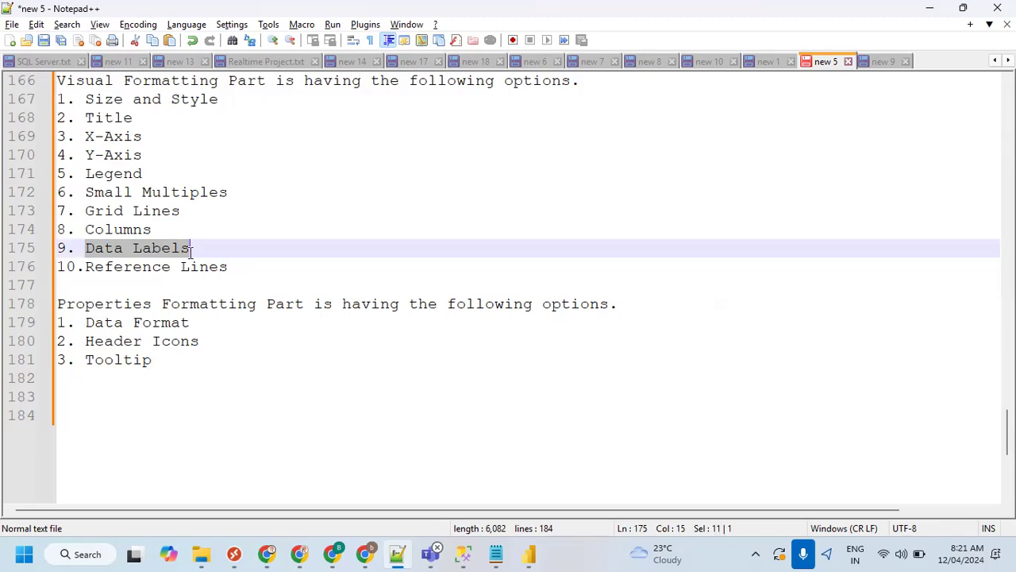
Switch to Power BI and turn on data labels for the Sales by Education column chart.
left_click(528, 554)
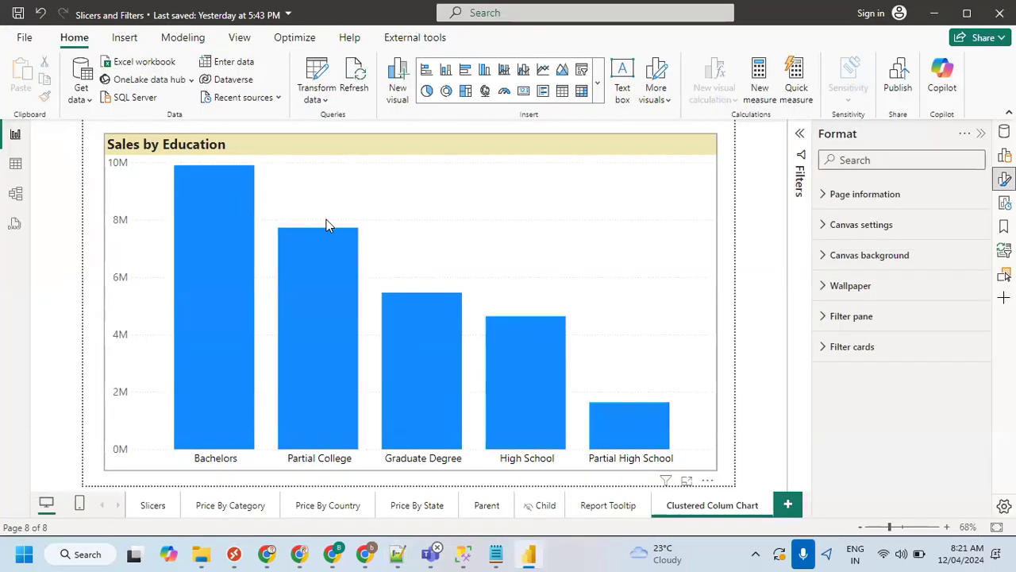
left_click(320, 176)
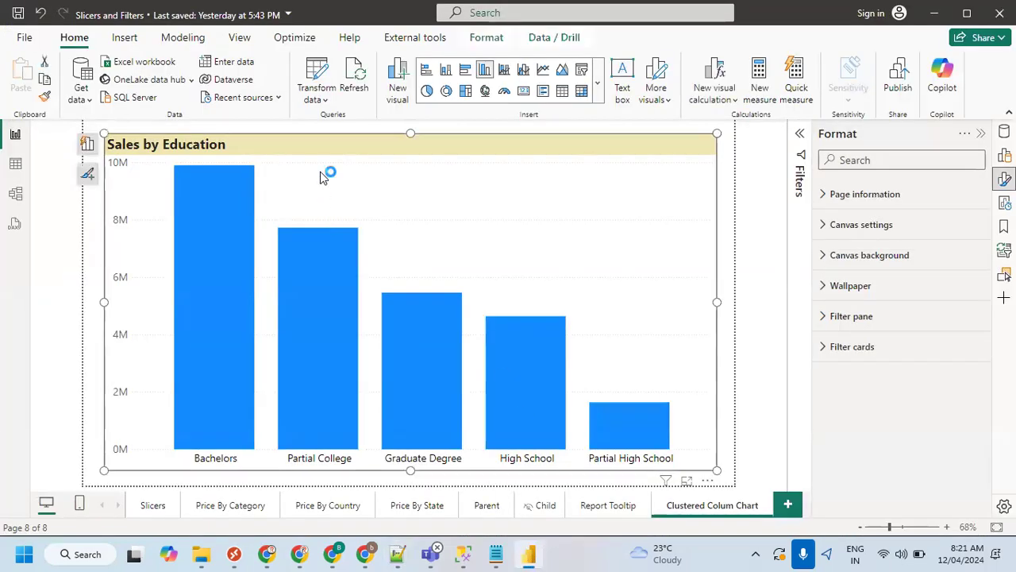
left_click(827, 228)
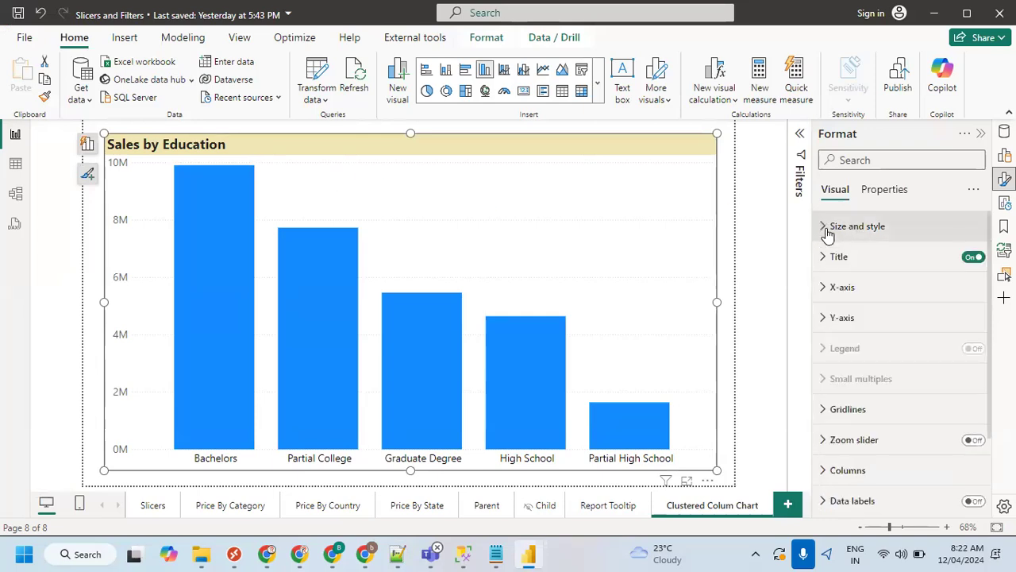
scroll(937, 403, "down", 2)
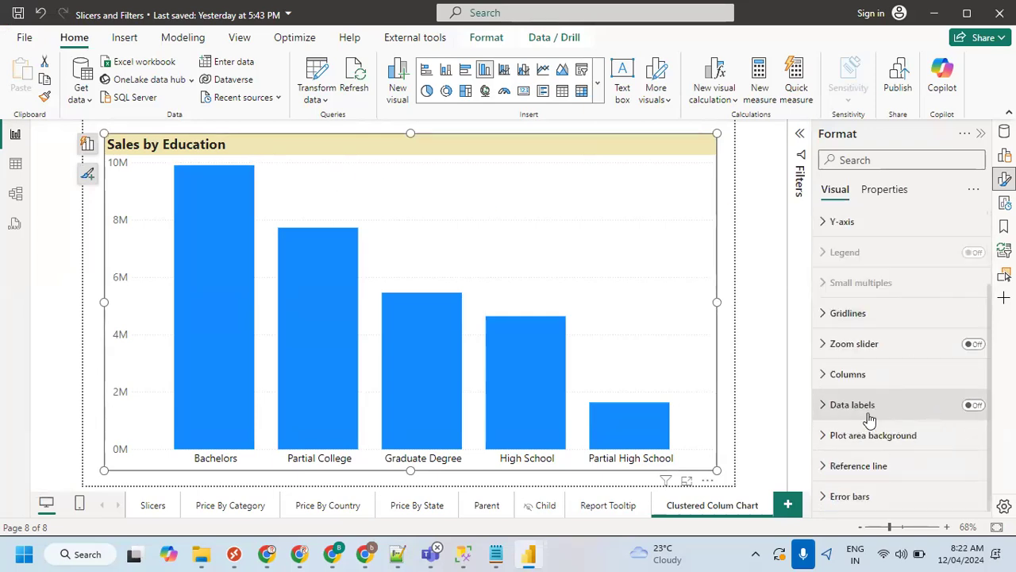
left_click(973, 405)
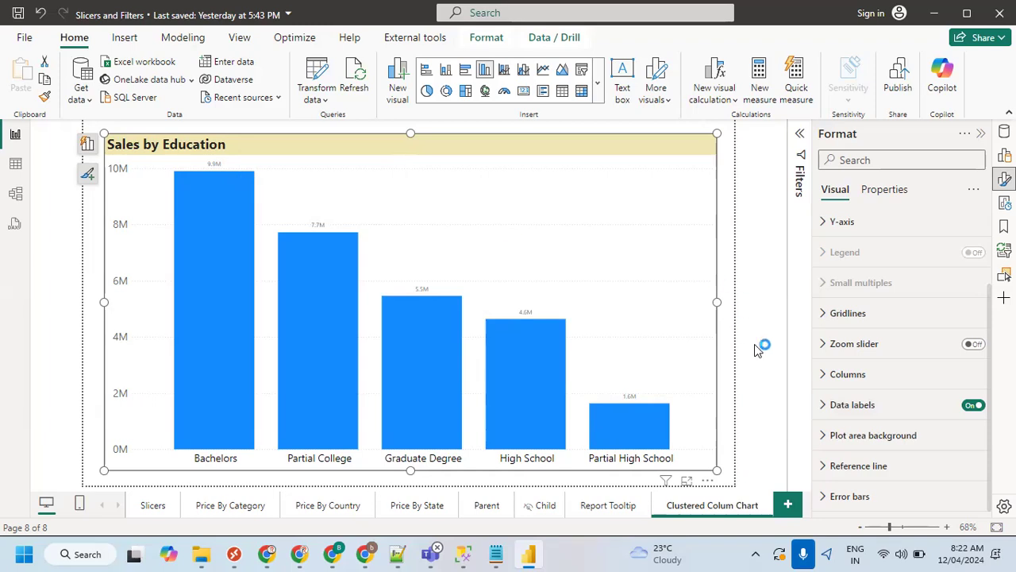
Set the font size of the chart's data label values to 13, collapsing the label orientation and position options.
left_click(825, 407)
scroll(873, 404, "down", 1)
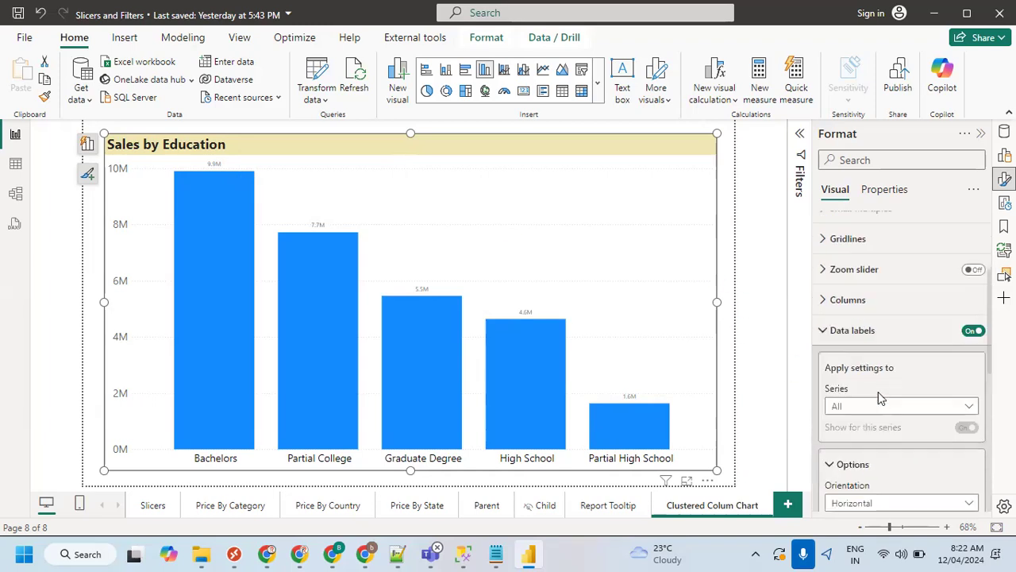
scroll(879, 397, "down", 2)
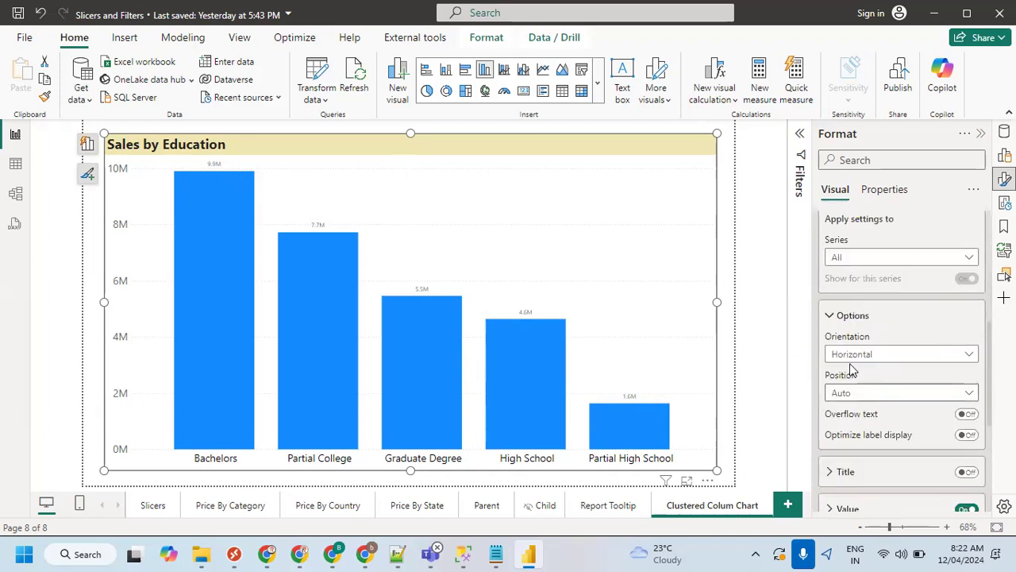
left_click(847, 321)
scroll(869, 350, "down", 1)
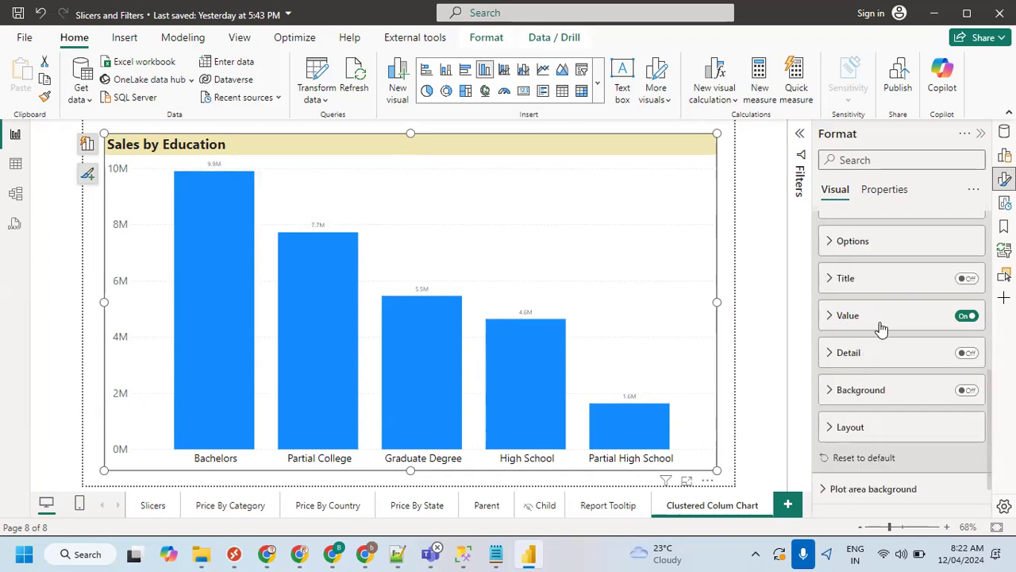
scroll(886, 284, "up", 1)
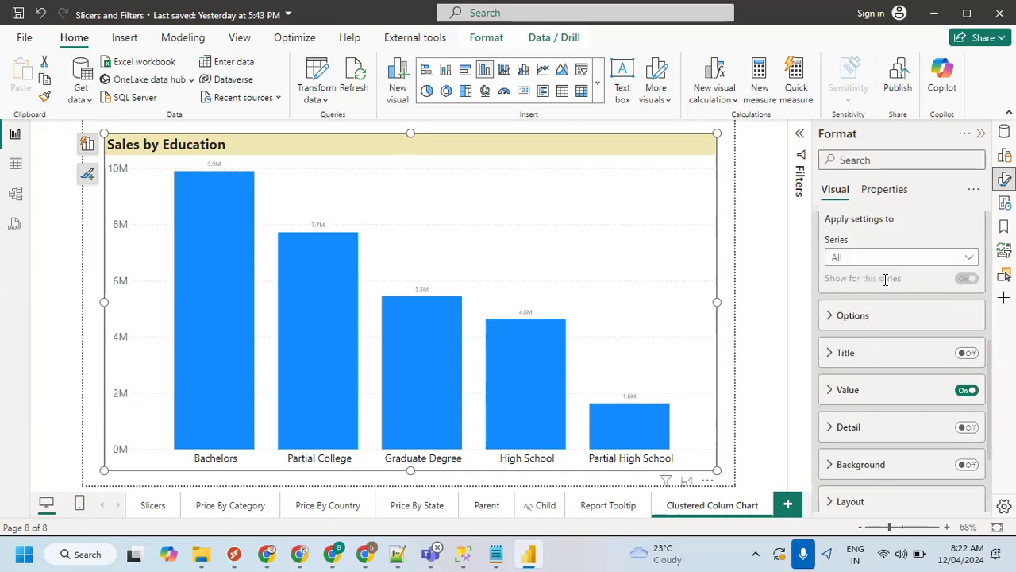
scroll(991, 357, "up", 1)
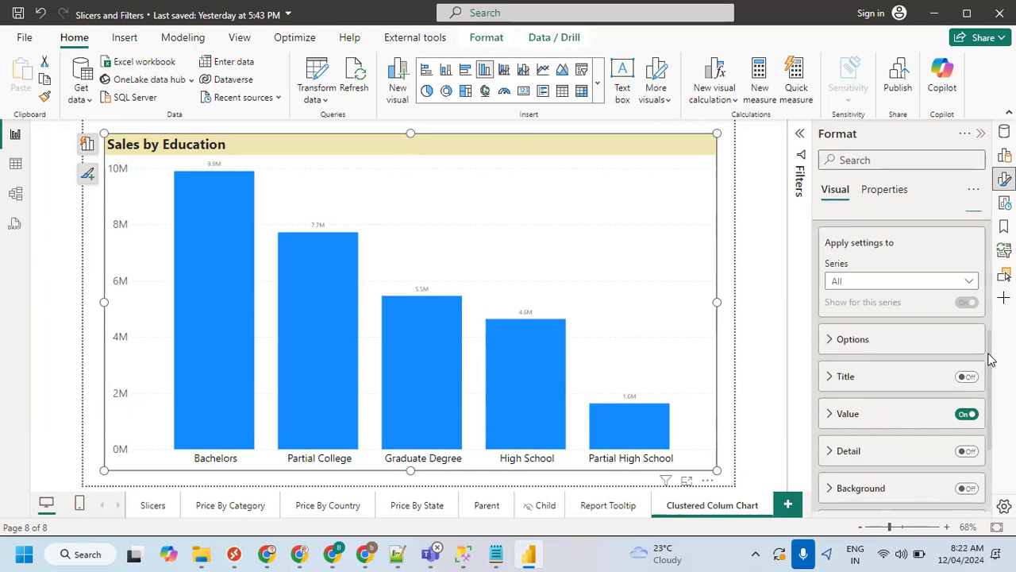
scroll(991, 357, "down", 1)
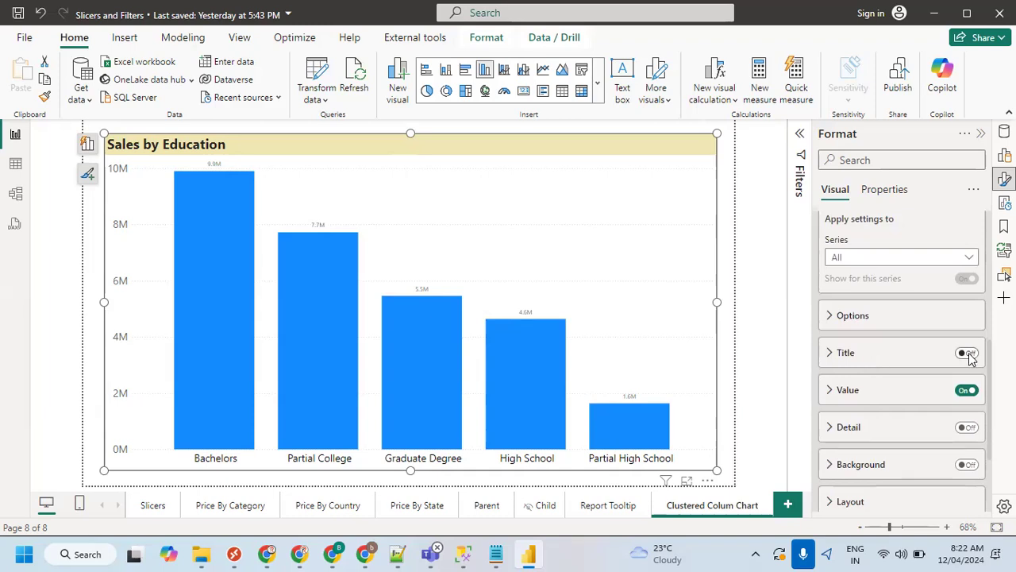
left_click(830, 393)
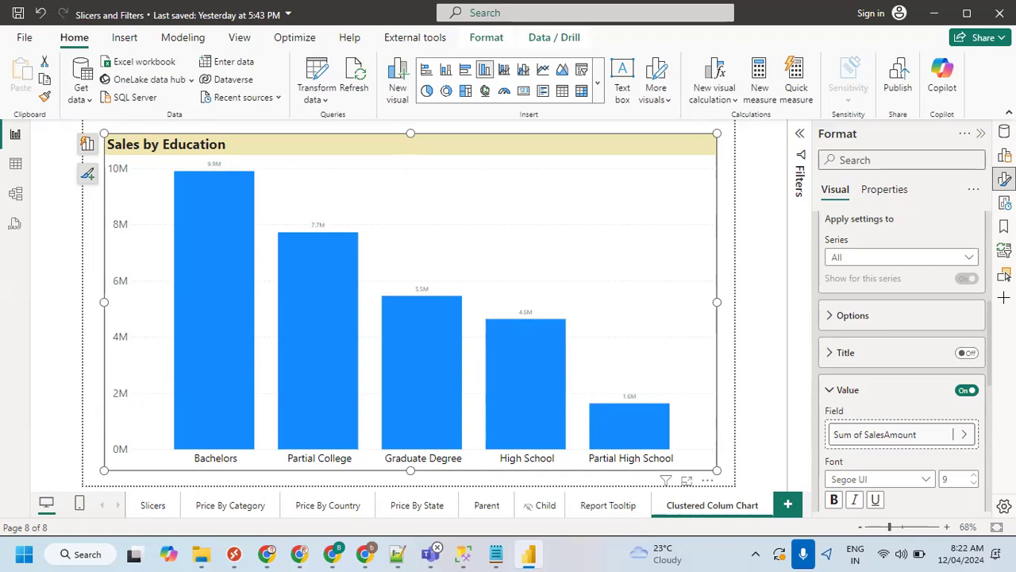
scroll(982, 353, "down", 3)
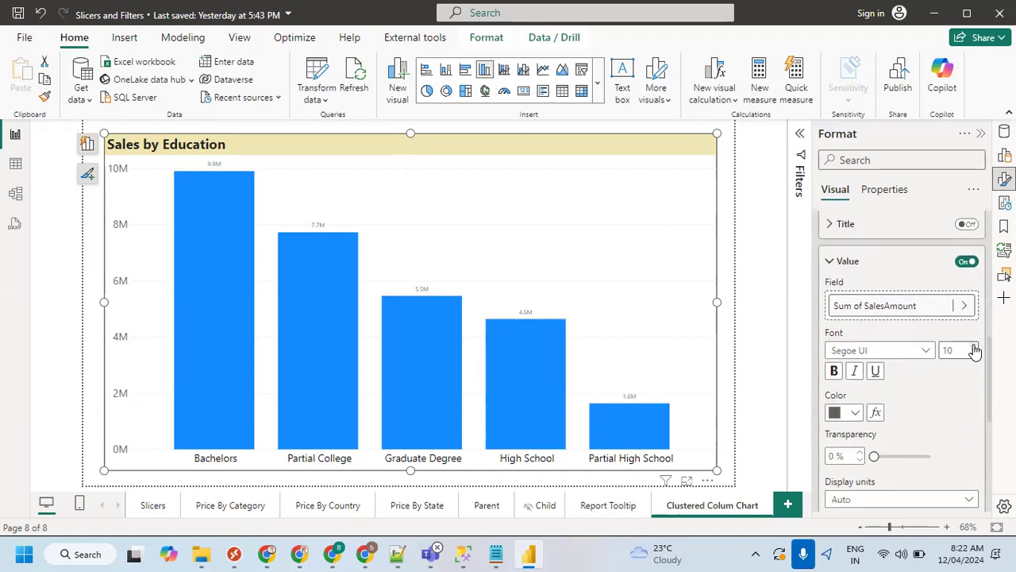
left_click(975, 347)
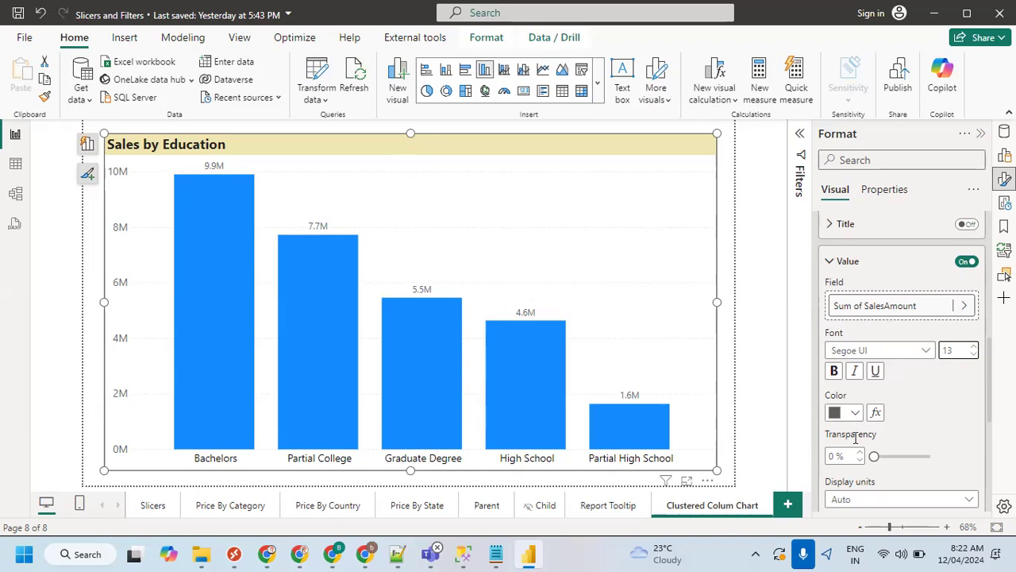
Review the remaining data label value settings, collapse the Format pane, and compare the labels with the column tooltips.
scroll(905, 451, "down", 2)
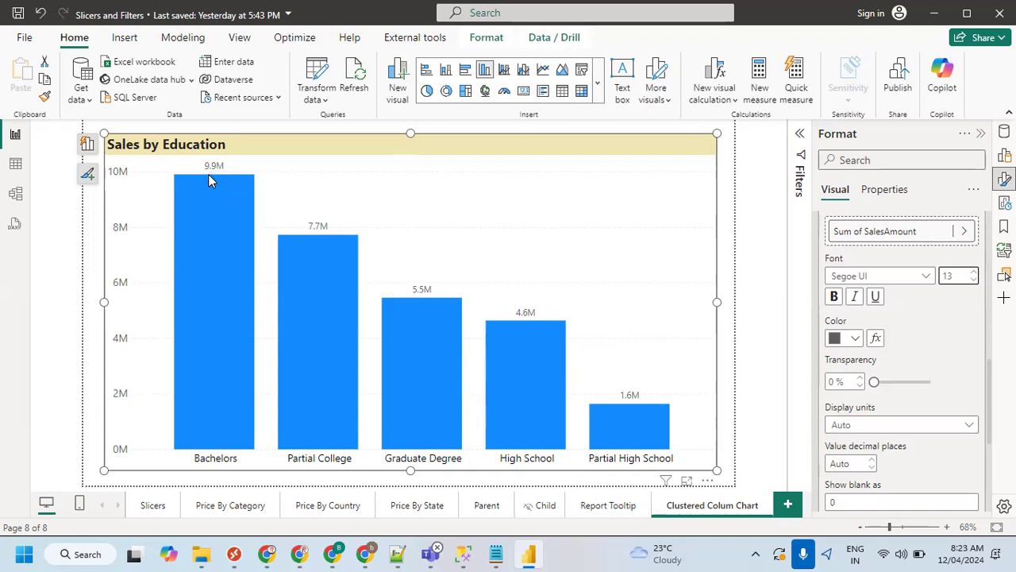
scroll(898, 313, "down", 2)
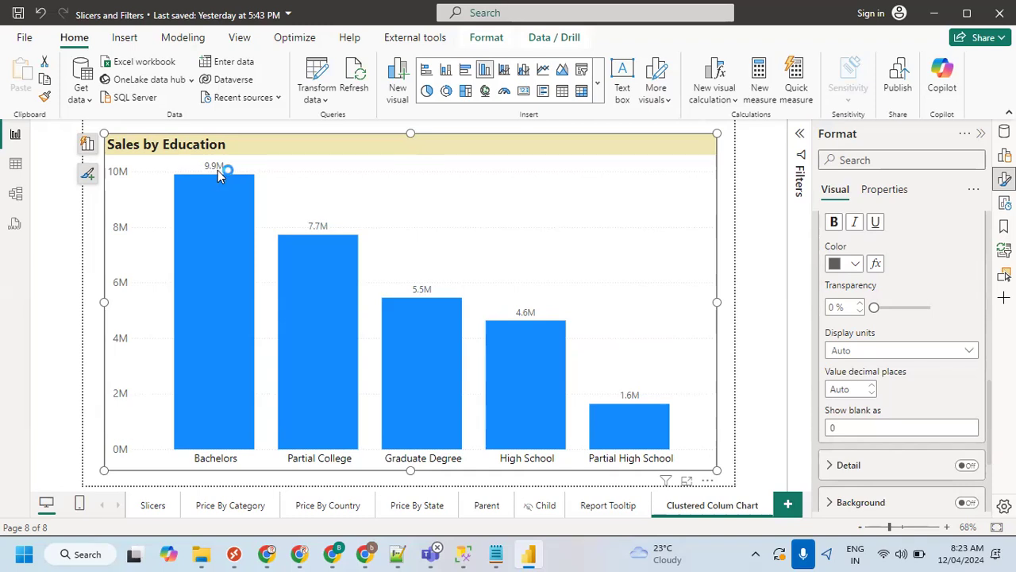
mouse_move(214, 175)
mouse_move(228, 206)
left_click(981, 133)
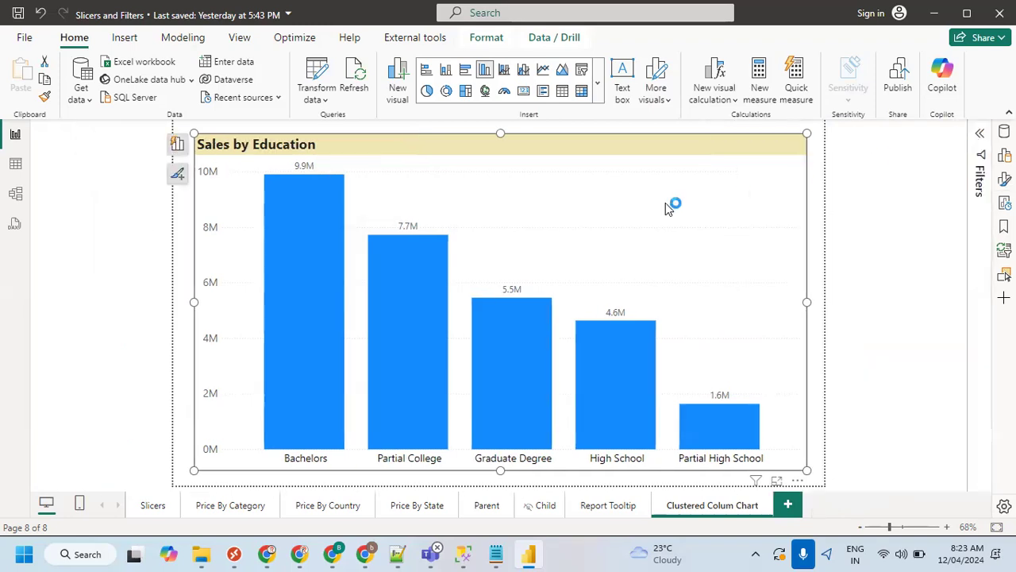
left_click(190, 231)
mouse_move(305, 238)
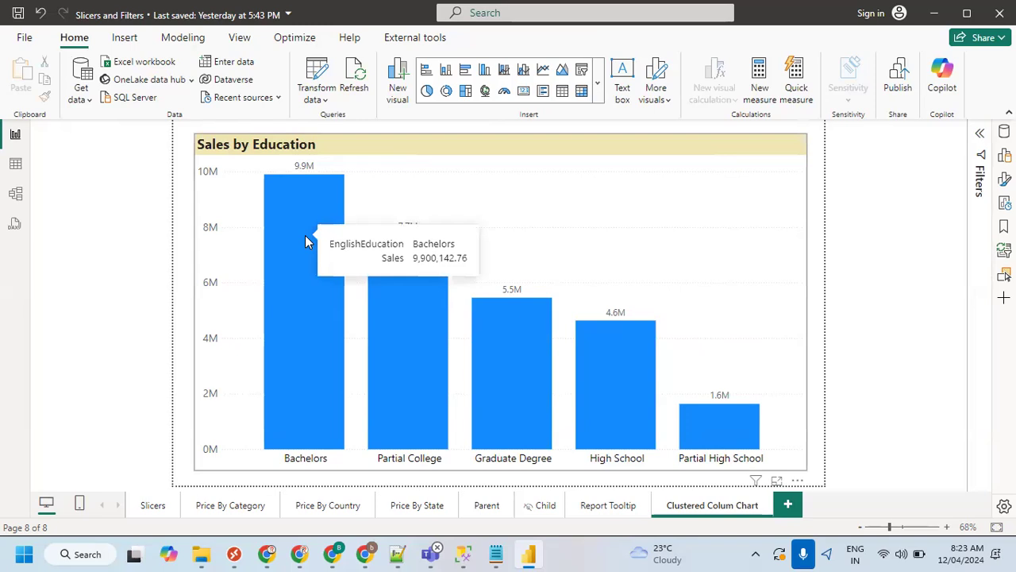
mouse_move(427, 352)
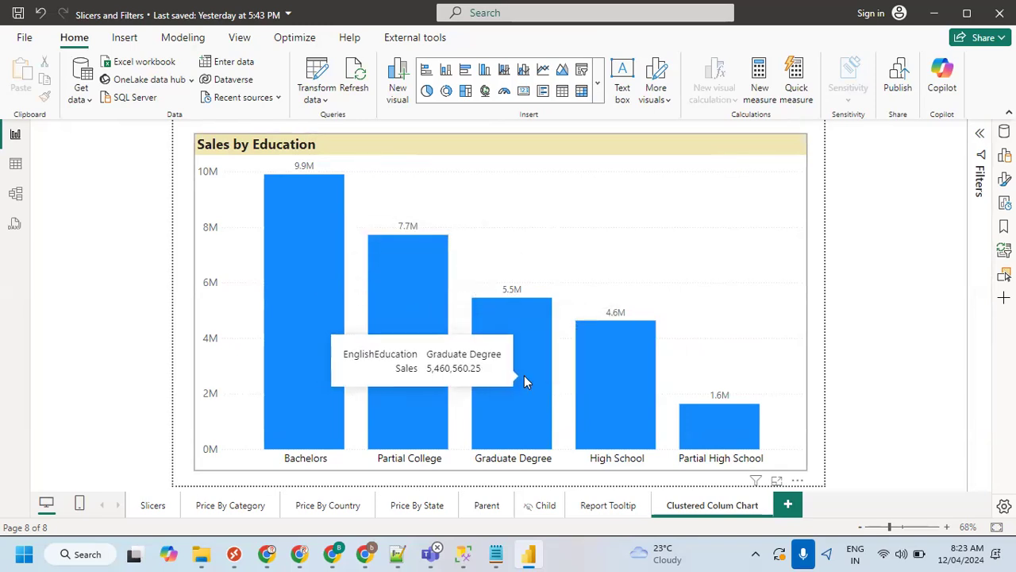
mouse_move(633, 395)
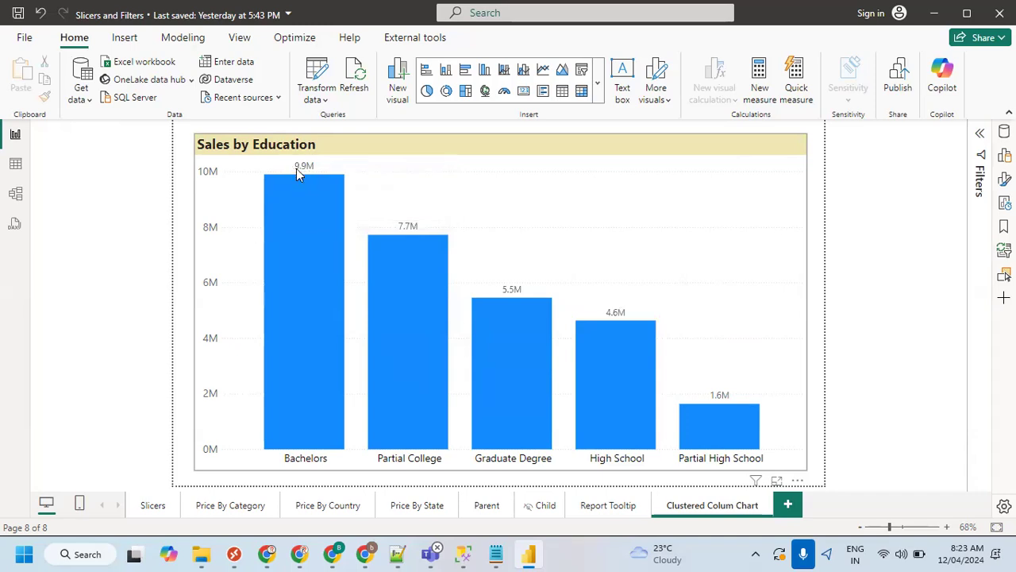
Save the Slicers and Filters report.
left_click(211, 185)
left_click(224, 170)
left_click(18, 13)
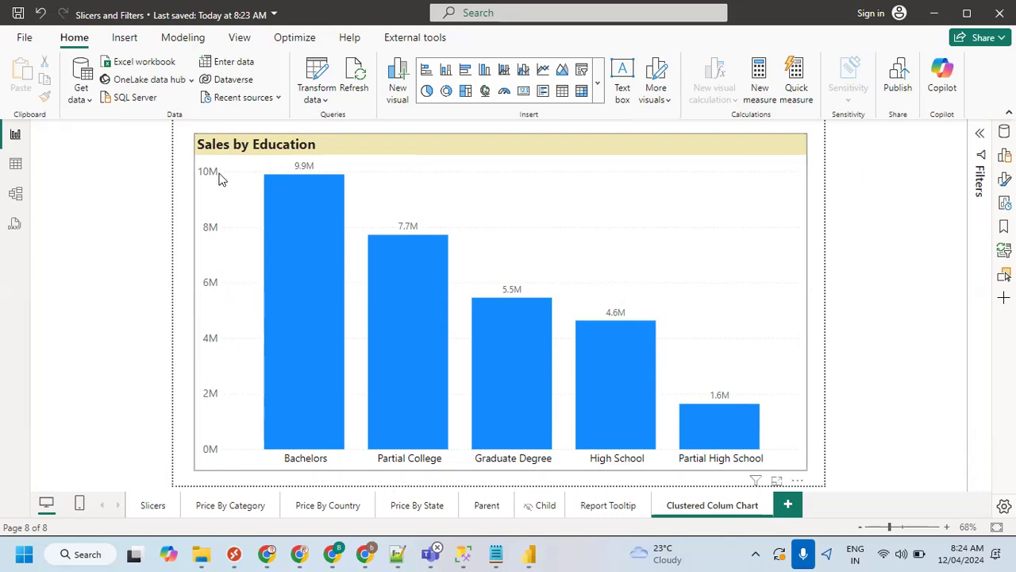
Switch to the Zoom whiteboard in Chrome and compare the normal and clustered column chart sketches.
left_click(333, 553)
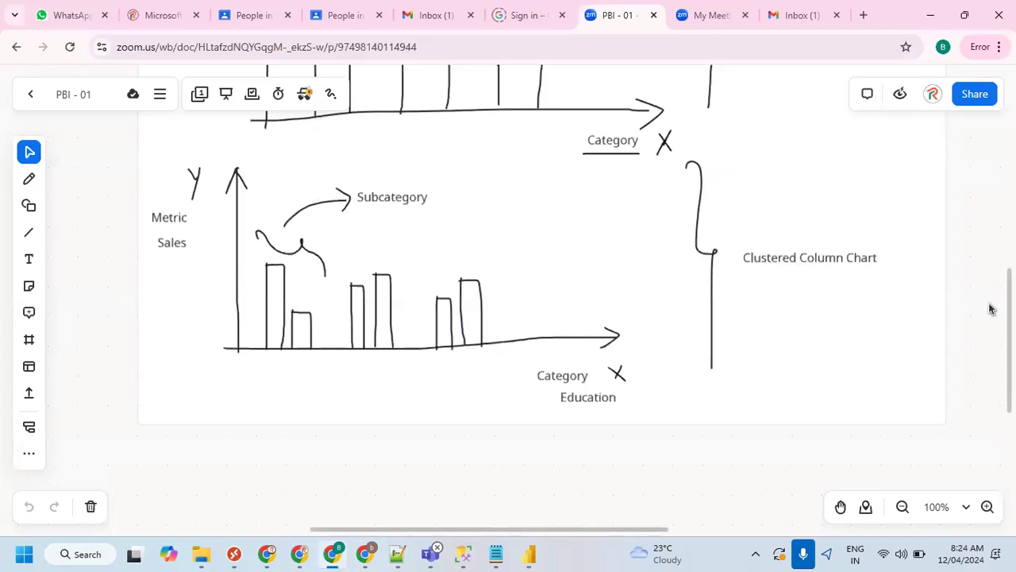
scroll(989, 308, "up", 3)
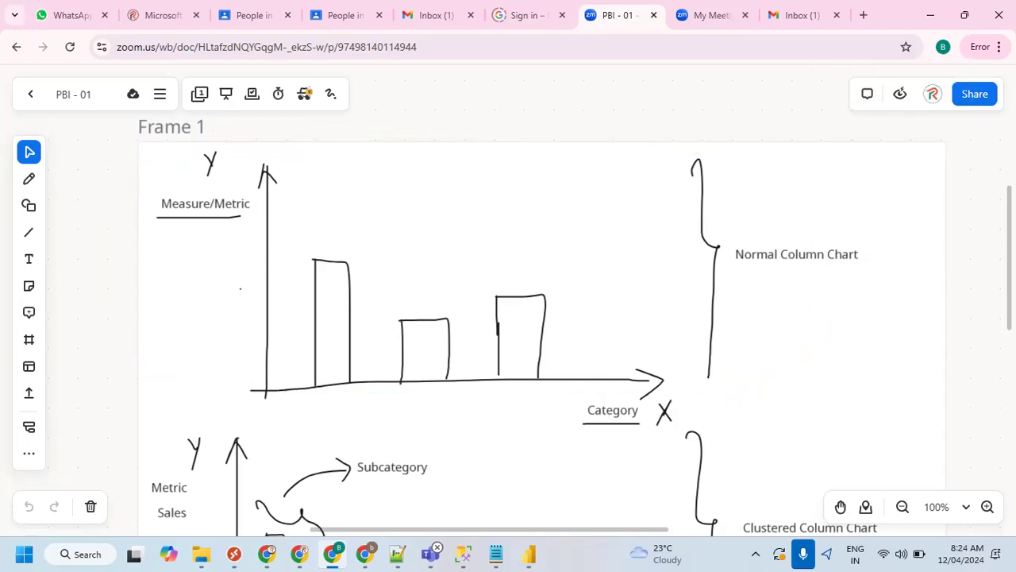
scroll(540, 317, "down", 5)
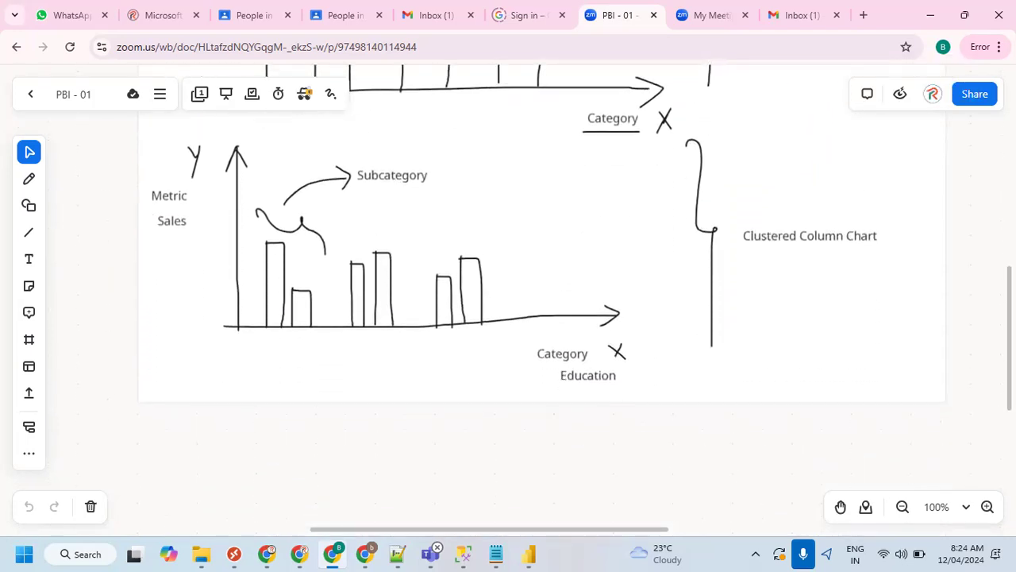
scroll(540, 317, "up", 1)
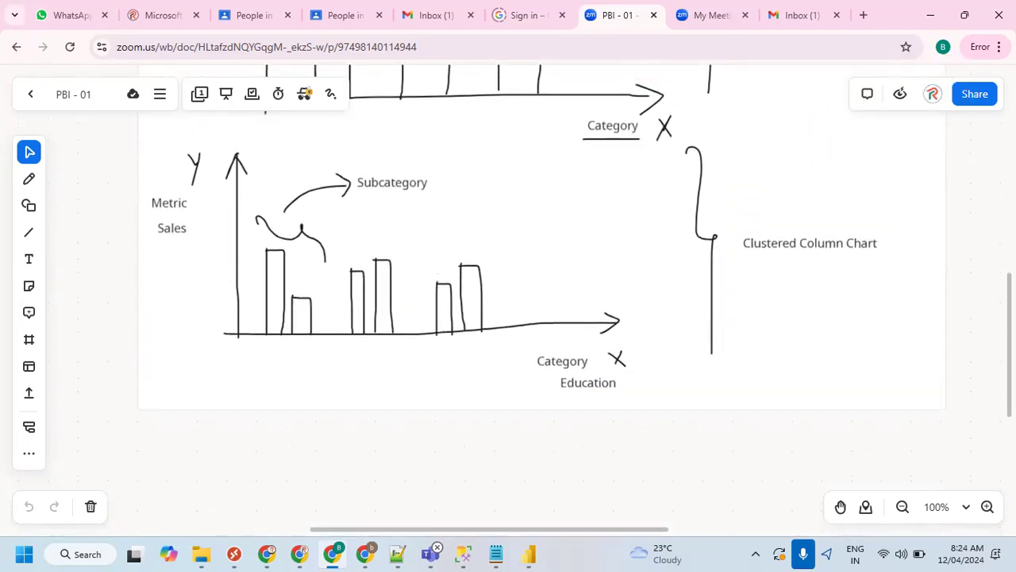
scroll(540, 317, "up", 1)
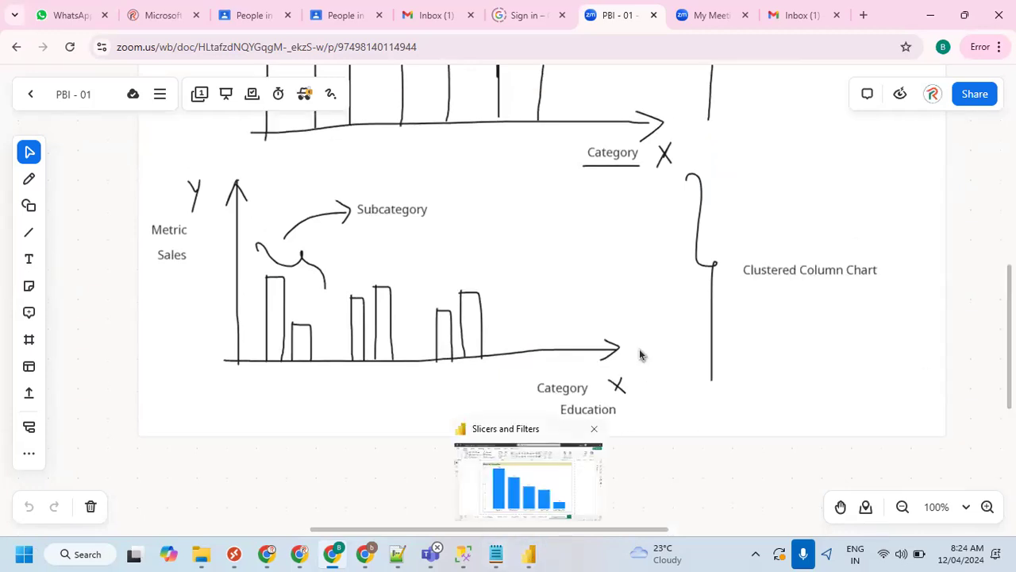
Switch back to Power BI and rename the current chart page as Clustered Colum Chart - 1.
left_click(530, 553)
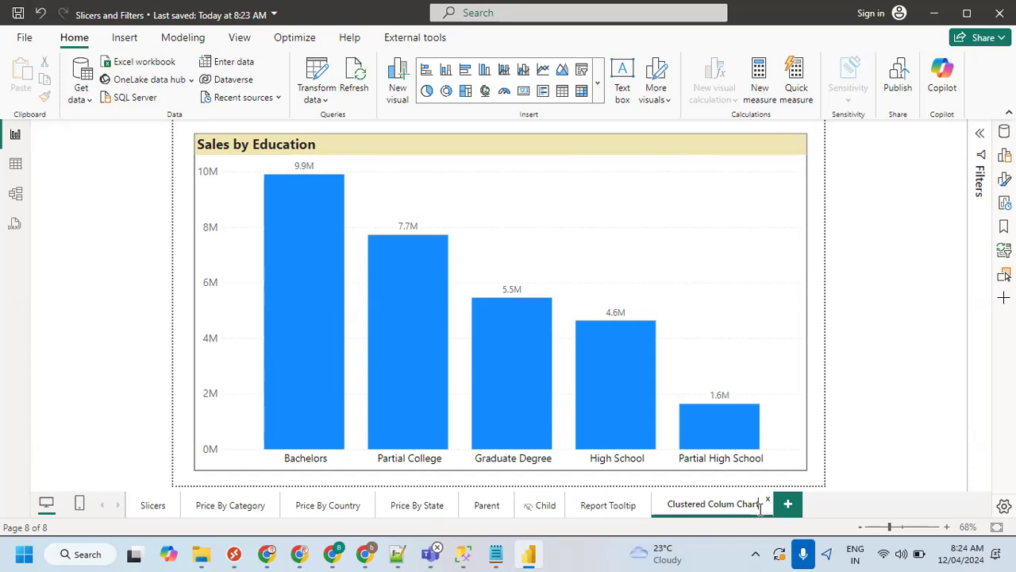
type("- 1")
key("BackSpace")
type("1")
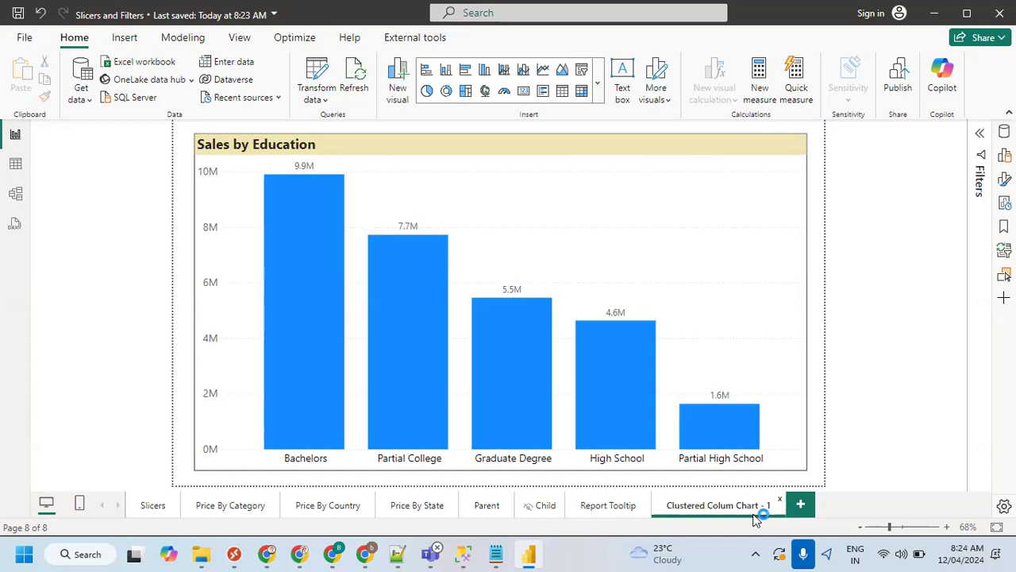
key("Return")
Add a new report page and name it Clustered Colum Chart - 2.
left_click(800, 505)
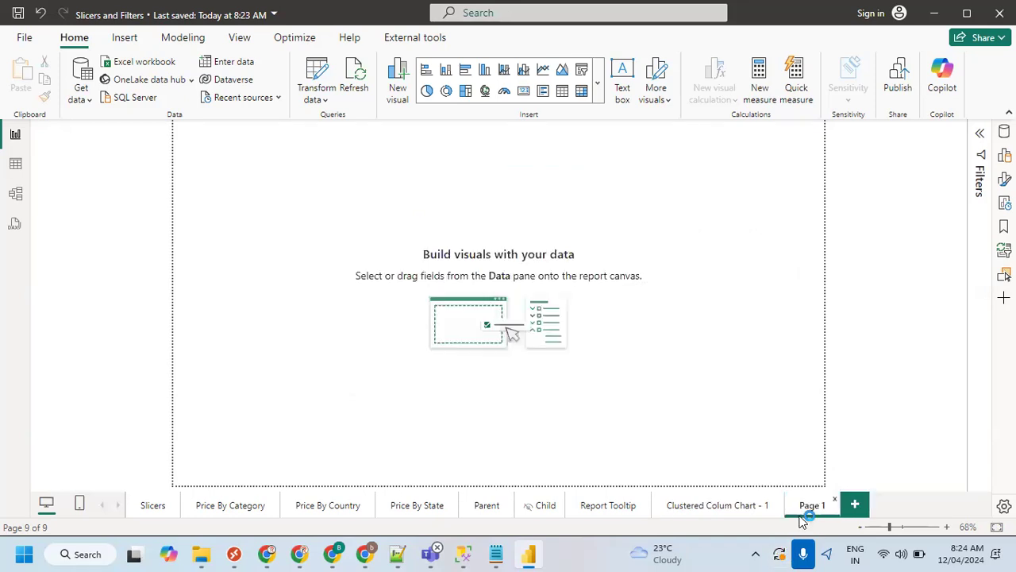
left_click(709, 512)
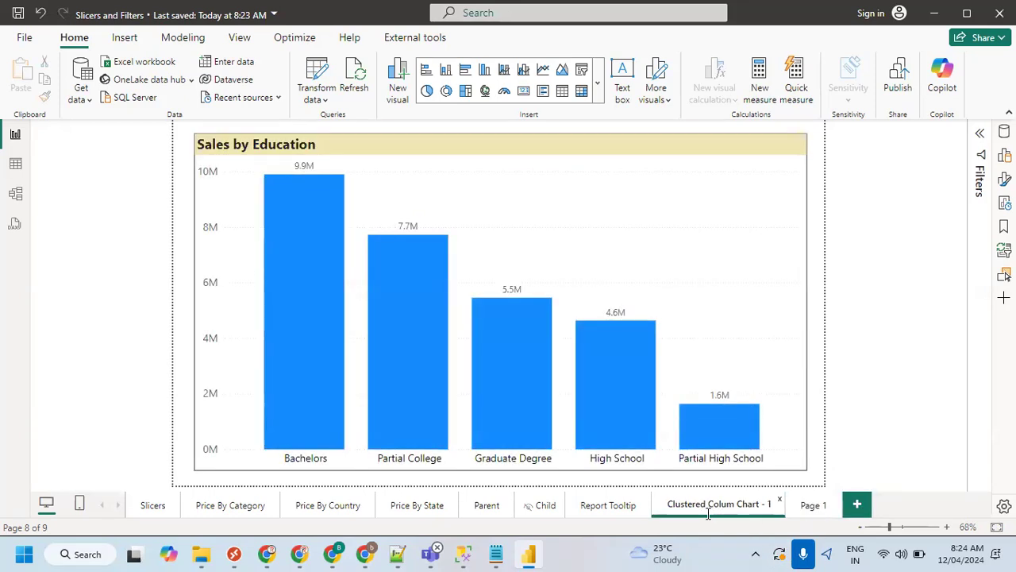
left_click(810, 508)
double_click(808, 510)
key("ctrl+a")
key("ctrl+v")
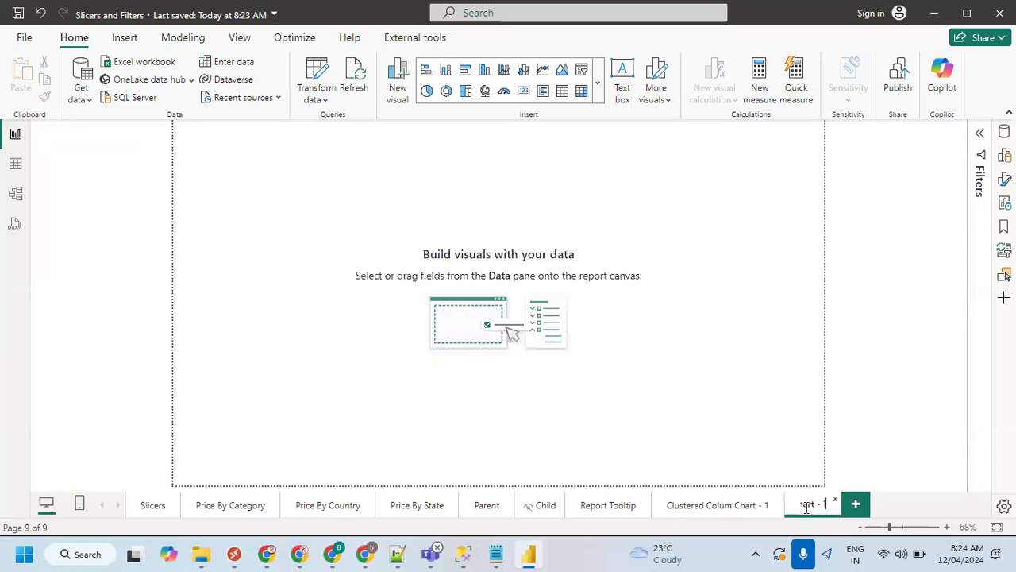
key("BackSpace")
type("2")
key("Return")
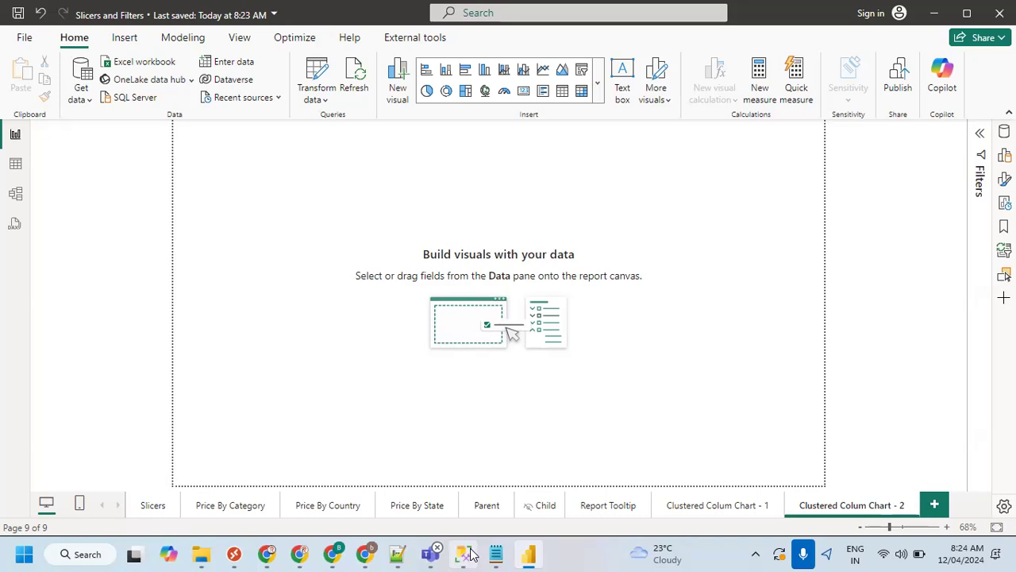
Switch to the Zoom whiteboard and circle the Sales and Education labels on the clustered column chart sketch in red.
left_click(337, 556)
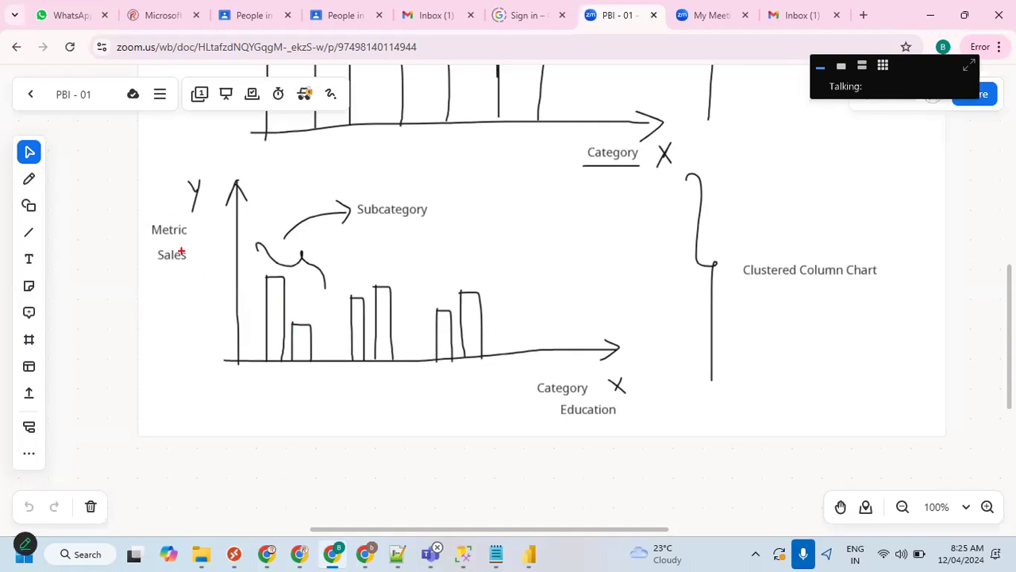
mouse_move(169, 245)
left_mouse_down()
mouse_move(141, 272)
mouse_move(197, 264)
mouse_move(179, 243)
left_mouse_up()
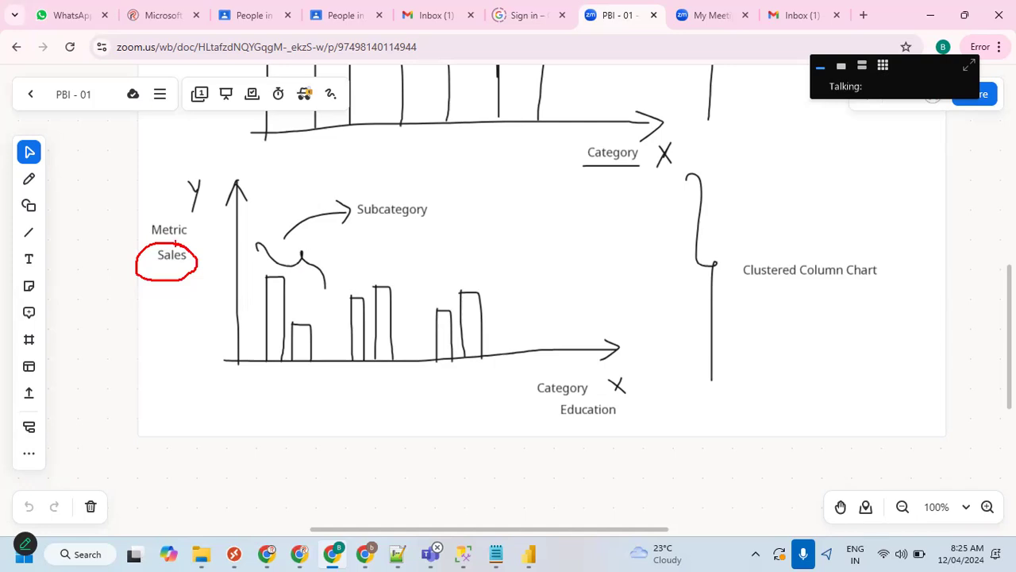
mouse_move(615, 401)
left_mouse_down()
mouse_move(512, 420)
mouse_move(610, 436)
mouse_move(624, 401)
left_mouse_up()
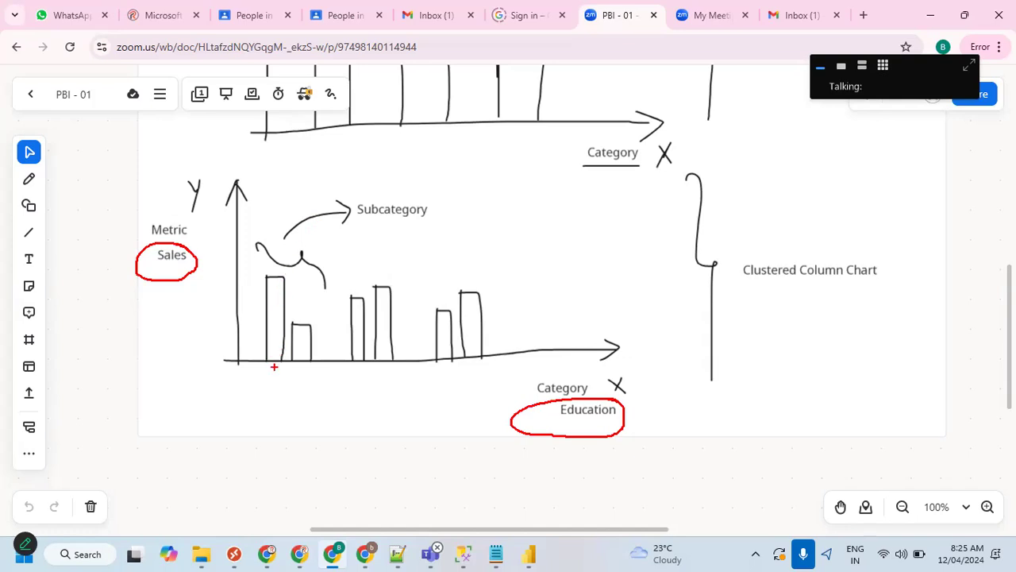
Draw red arrows from the first cluster's two bars on the whiteboard sketch and label them Male and Female.
mouse_move(274, 347)
left_mouse_down()
mouse_move(278, 387)
mouse_move(260, 443)
mouse_move(359, 435)
left_mouse_up()
mouse_move(298, 352)
left_mouse_down()
mouse_move(361, 410)
mouse_move(390, 386)
mouse_move(394, 407)
mouse_move(474, 406)
left_mouse_up()
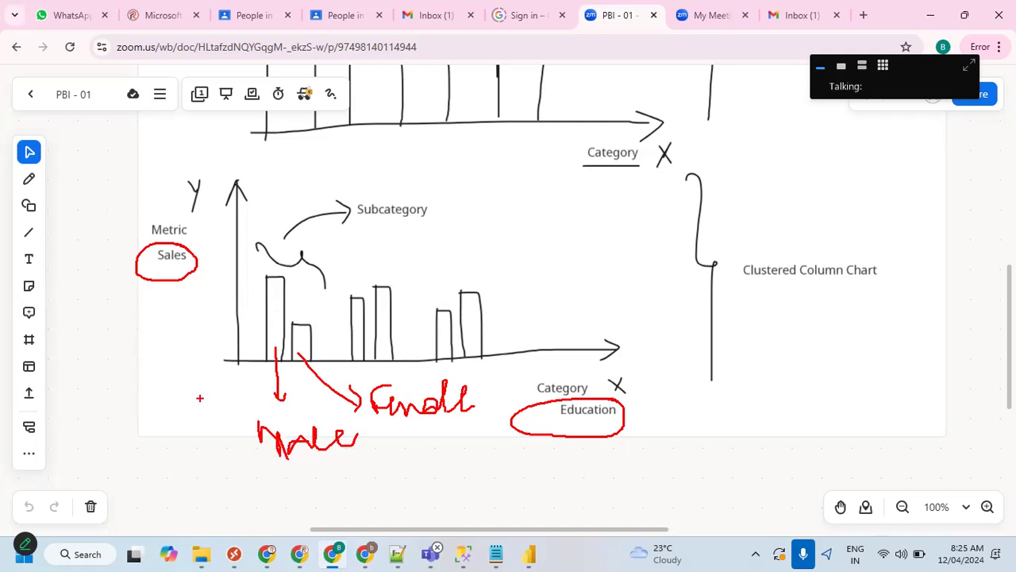
Switch to Power BI, open the Clustered Colum Chart - 1 page, circle the Bachelors label and write an underlined 9.9 in red.
key("alt+Tab")
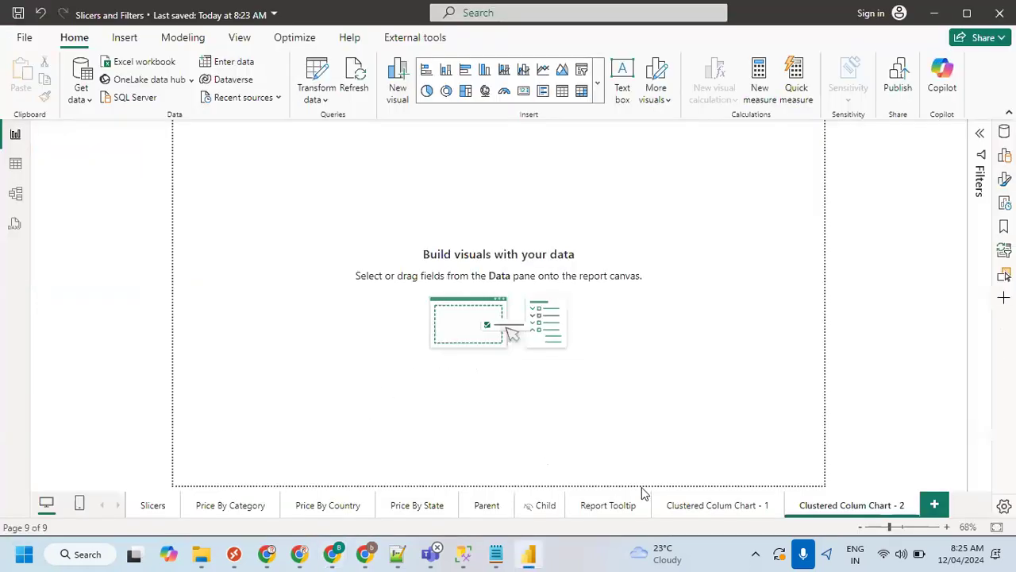
left_click(695, 509)
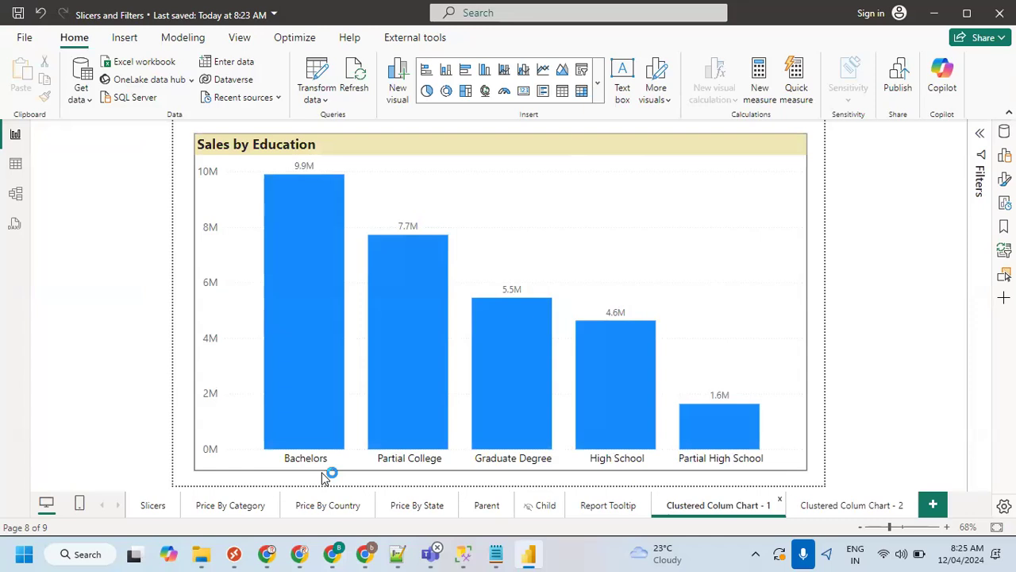
mouse_move(336, 458)
left_mouse_down()
mouse_move(287, 452)
mouse_move(292, 475)
mouse_move(343, 459)
left_mouse_up()
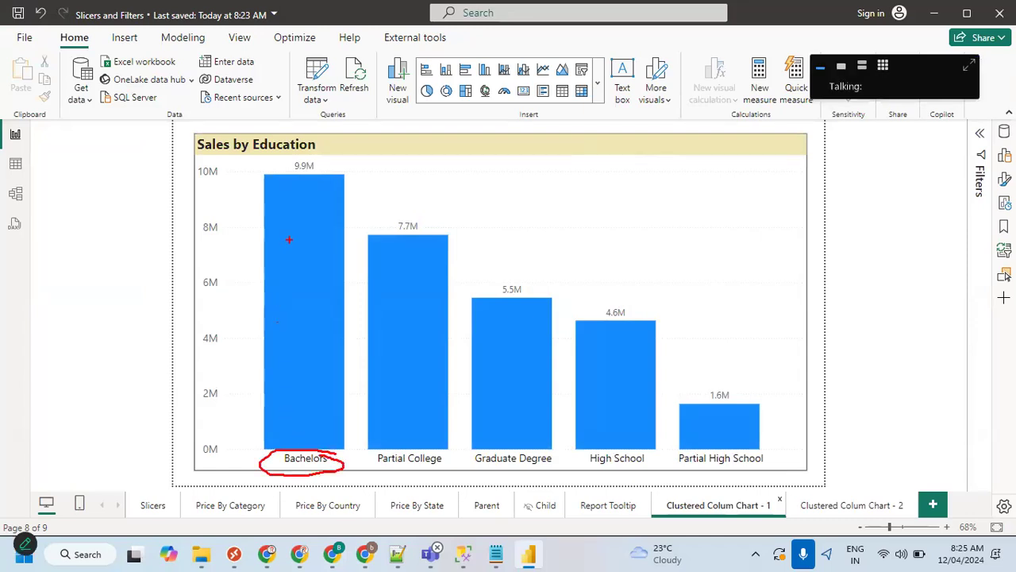
mouse_move(474, 145)
left_mouse_down()
mouse_move(492, 126)
mouse_move(513, 169)
mouse_move(548, 135)
mouse_move(553, 162)
left_mouse_up()
left_click_drag(455, 212, 616, 146)
left_click_drag(492, 206, 649, 138)
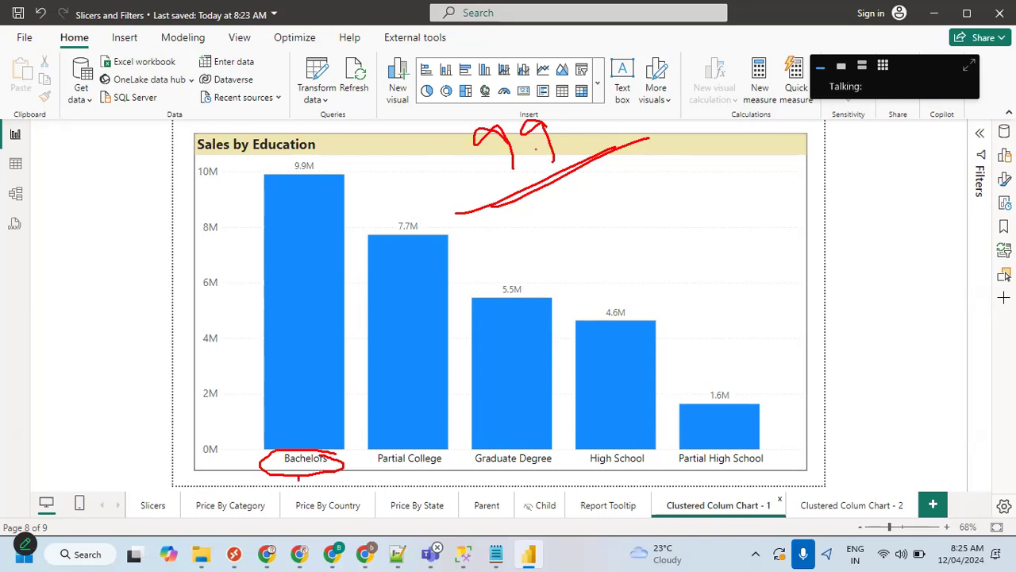
Draw two branching red arrows from the Bachelors label to the text notes Male and Female, and tick both notes.
mouse_move(300, 505)
left_mouse_down()
mouse_move(332, 505)
mouse_move(300, 525)
mouse_move(330, 528)
left_mouse_up()
mouse_move(320, 519)
left_mouse_down()
mouse_move(332, 527)
mouse_move(322, 533)
left_mouse_up()
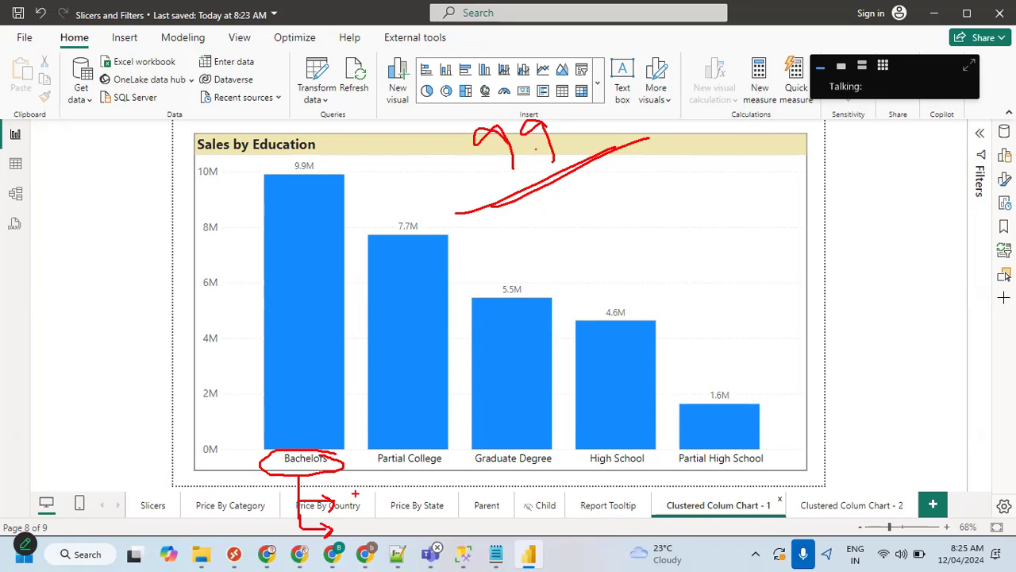
left_click_drag(350, 494, 348, 514)
type("Male ")
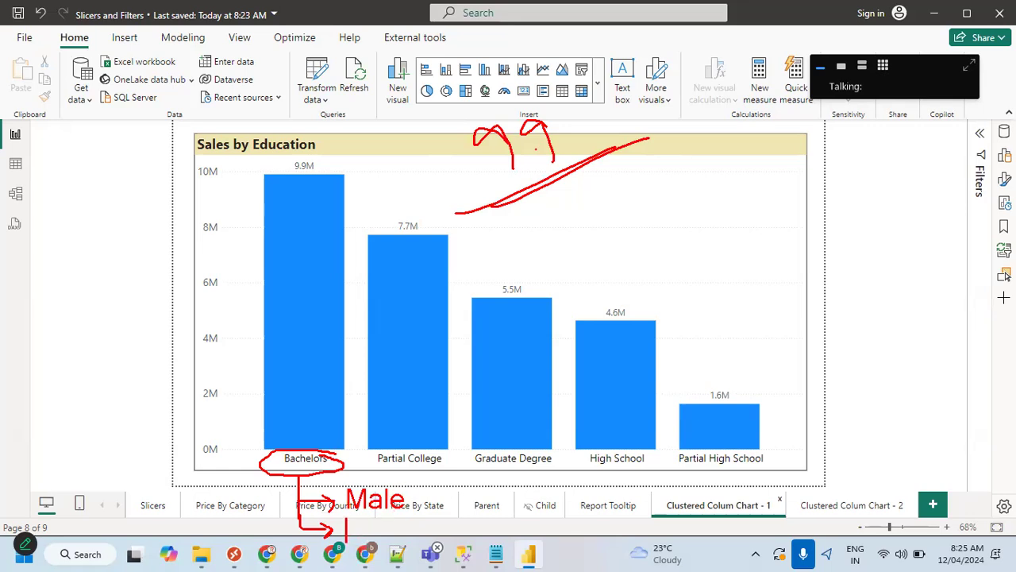
type("Female")
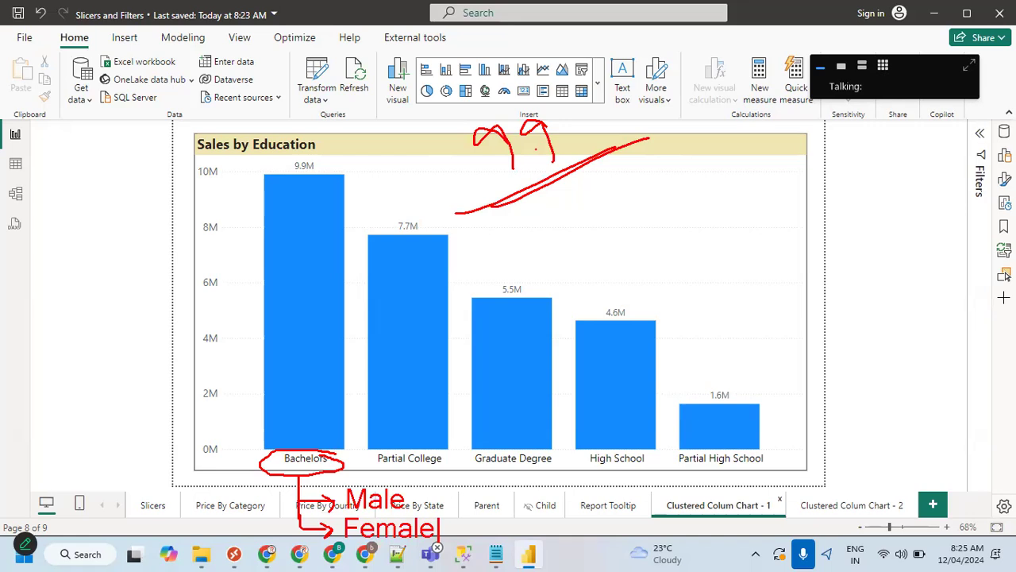
key("Escape")
left_click_drag(419, 491, 458, 467)
left_click_drag(447, 525, 481, 503)
Circle the whole chart in green, mark the Partial High School and Bachelors columns, and clear the screen annotations.
mouse_move(386, 144)
left_mouse_down()
mouse_move(280, 124)
mouse_move(173, 454)
mouse_move(524, 484)
mouse_move(813, 419)
mouse_move(459, 152)
mouse_move(373, 137)
left_mouse_up()
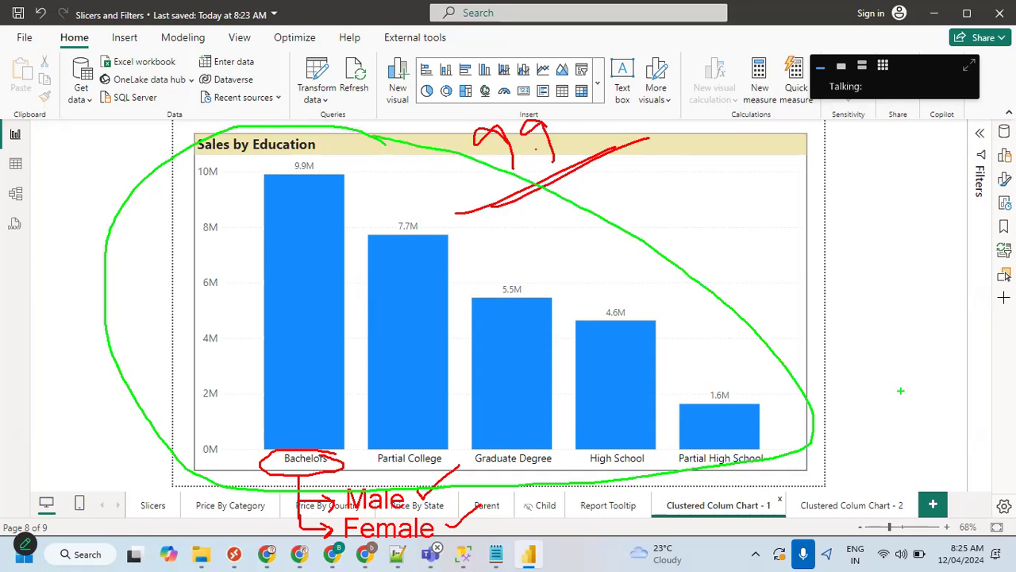
mouse_move(728, 329)
left_mouse_down()
mouse_move(722, 392)
mouse_move(708, 370)
left_mouse_up()
left_click_drag(235, 438, 313, 370)
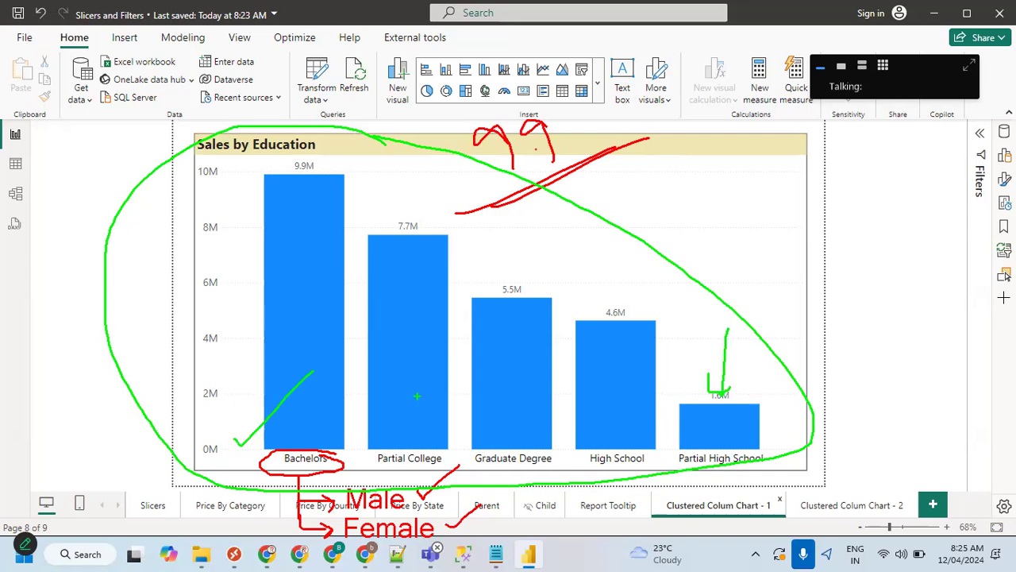
left_click_drag(469, 482, 485, 498)
key("Escape")
Insert a clustered column chart on the Clustered Colum Chart - 2 page and enlarge it to nearly fill the canvas.
left_click(832, 506)
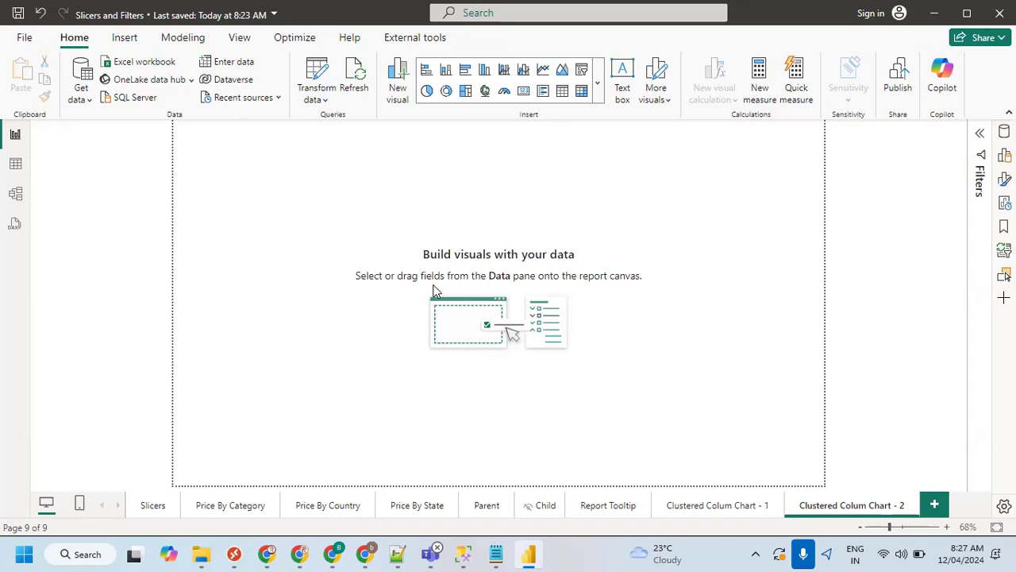
left_click(1004, 131)
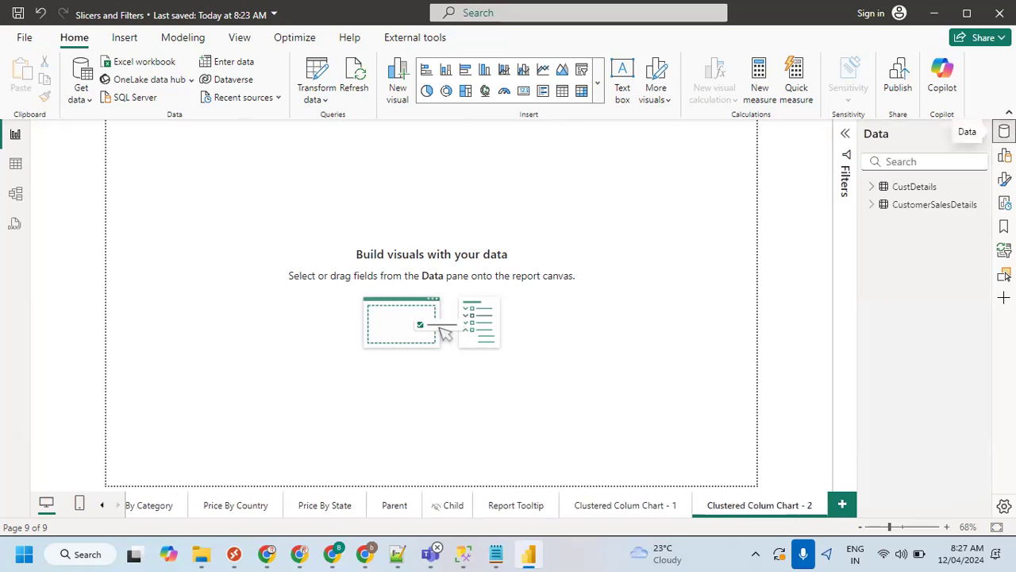
left_click(1004, 156)
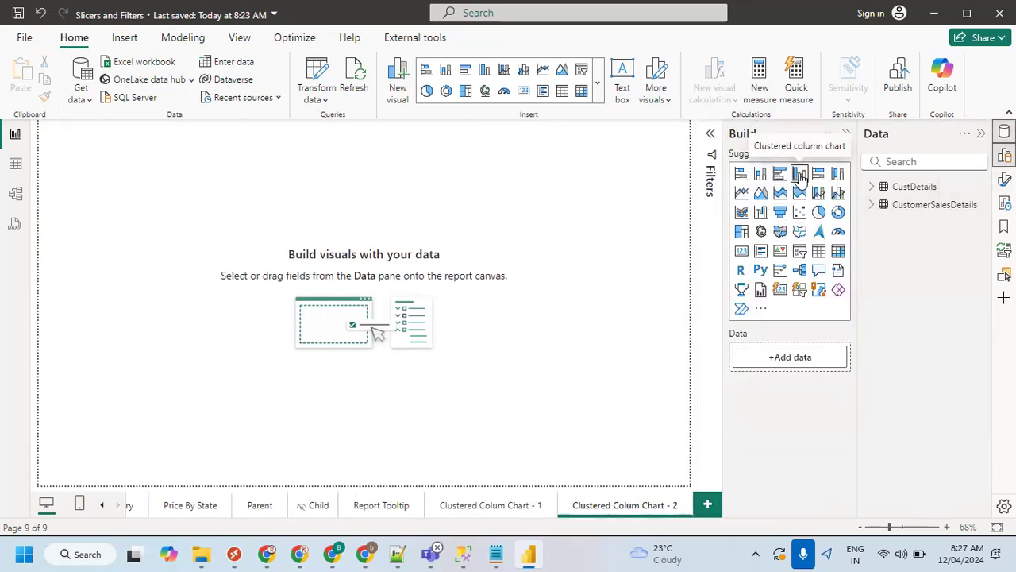
left_click(799, 177)
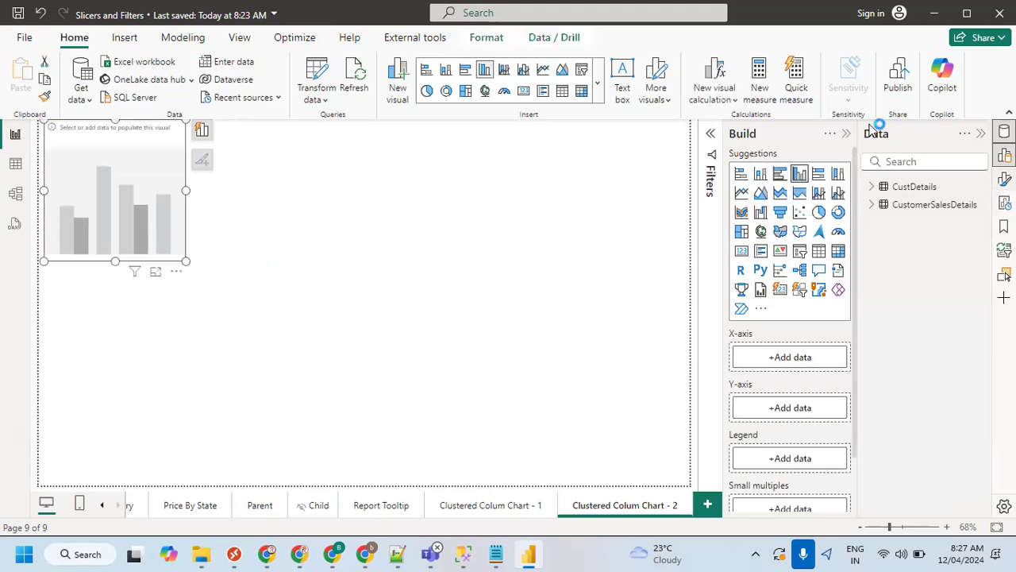
left_click_drag(107, 150, 111, 160)
left_click_drag(186, 271, 669, 475)
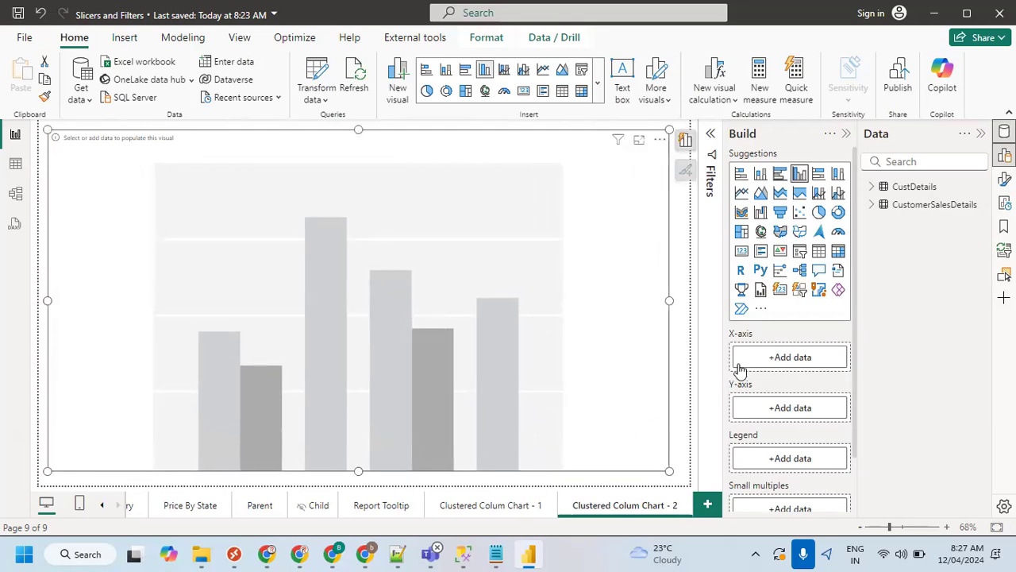
Search the data fields for sales and add SalesAmount from CustDetails to the chart's Y-axis.
left_click(872, 205)
left_click(874, 205)
left_click(871, 187)
left_click(918, 158)
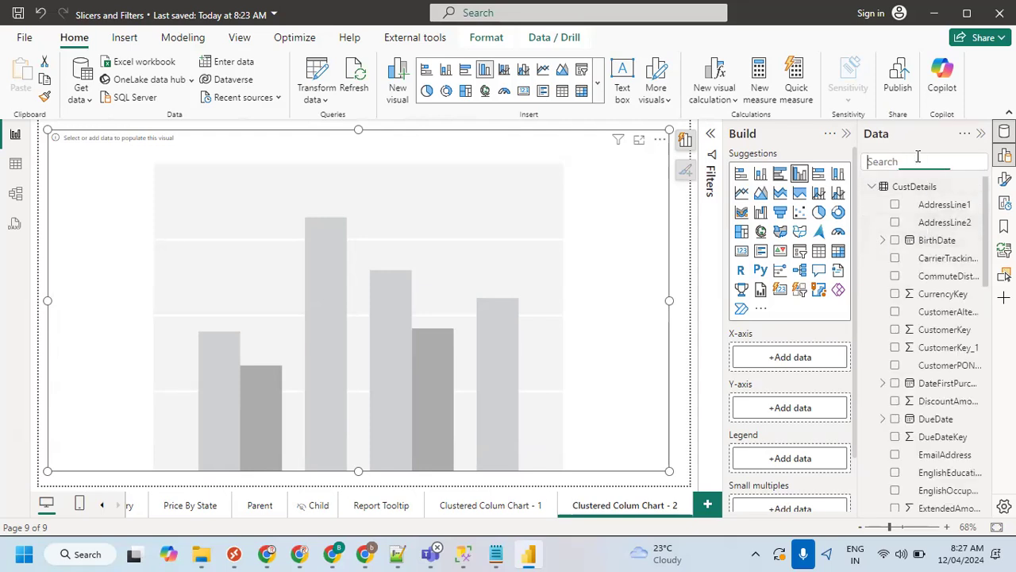
type("sl")
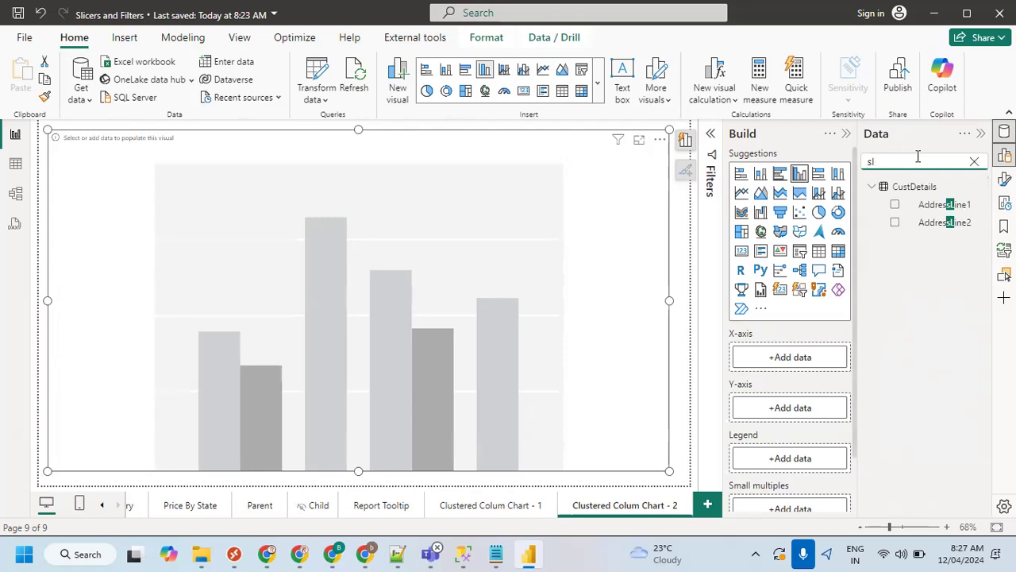
key("BackSpace")
type("ales")
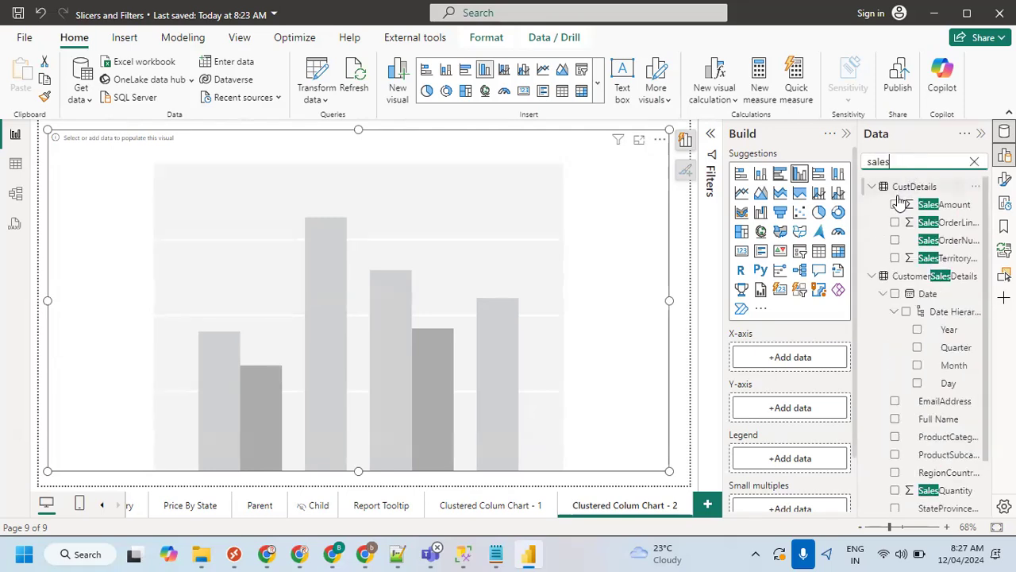
left_click(895, 204)
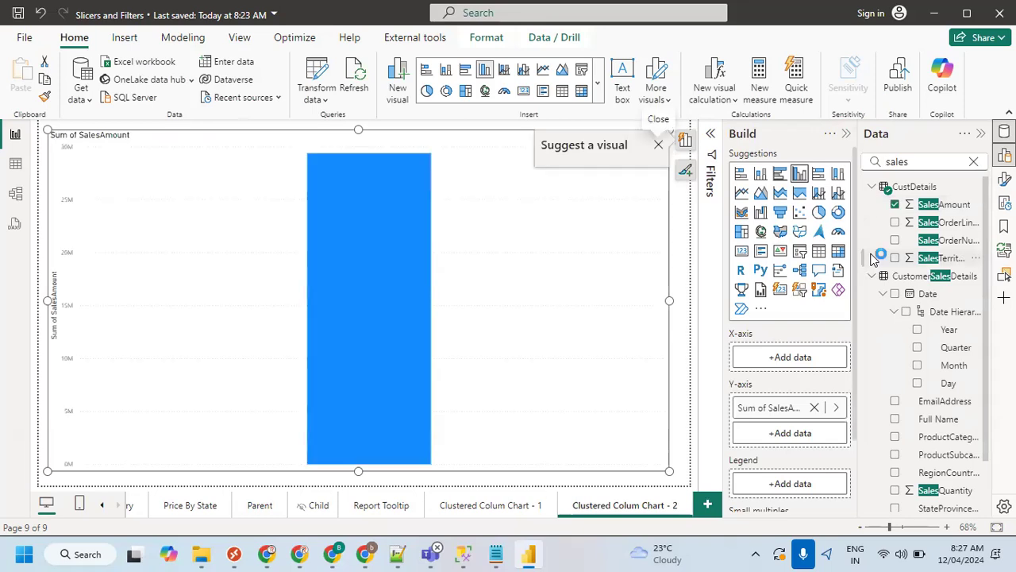
Search the data fields for educa and add EnglishEducation to the chart's X-axis.
left_click_drag(913, 163, 851, 169)
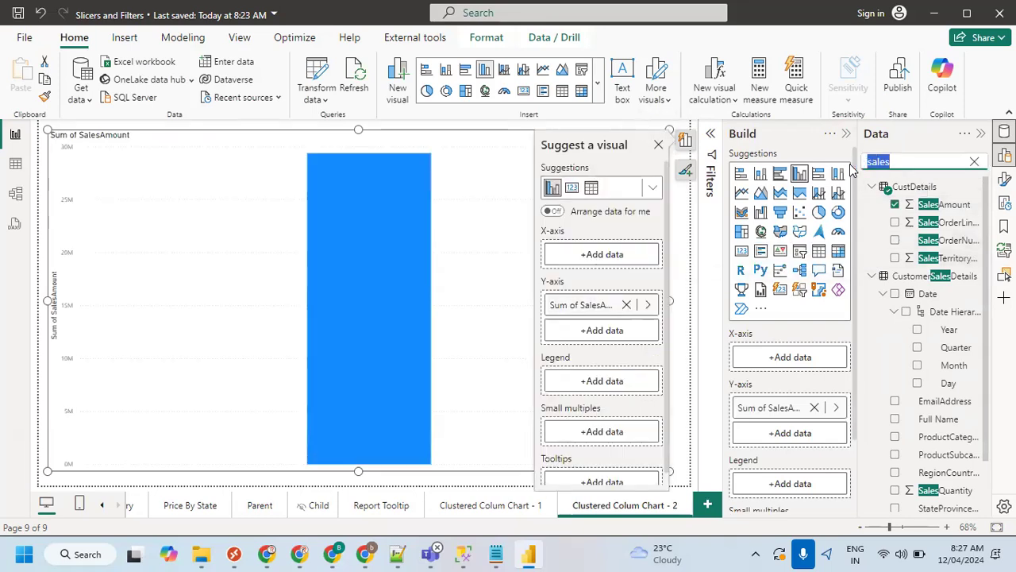
type("educa")
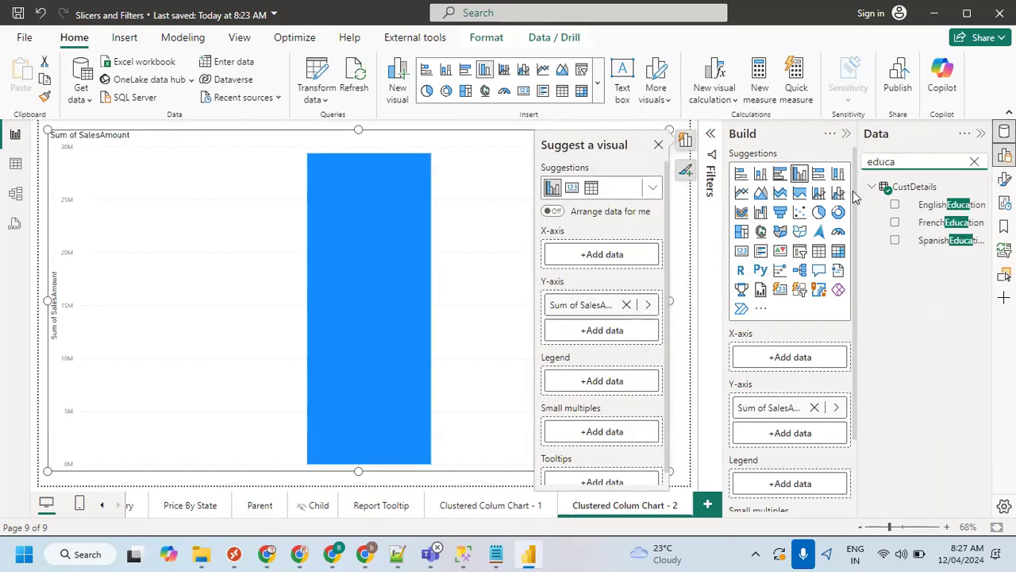
left_click(896, 205)
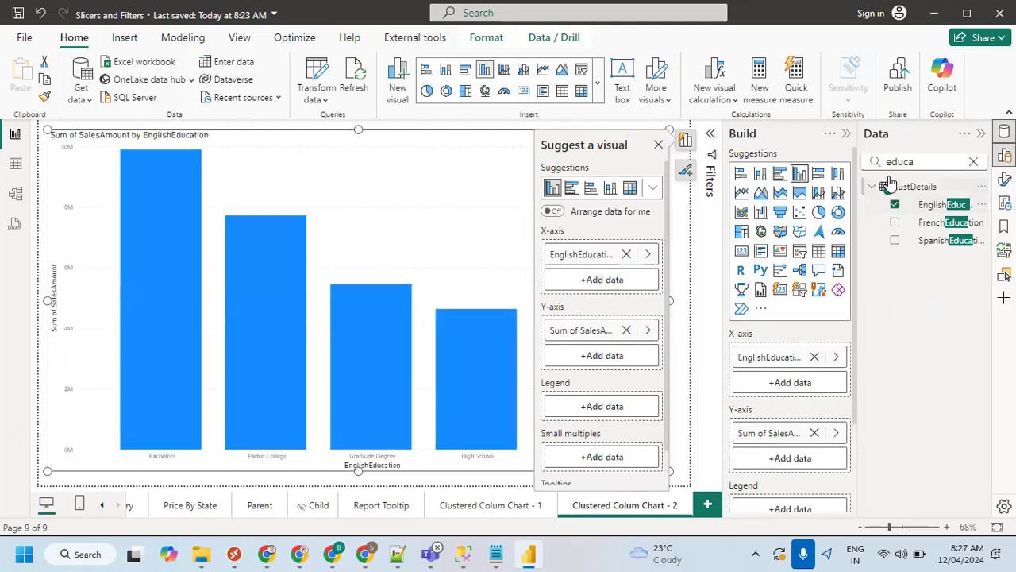
Search the data fields for gend, add Gender as the chart's legend, and close the visual suggestions.
left_click_drag(921, 163, 856, 165)
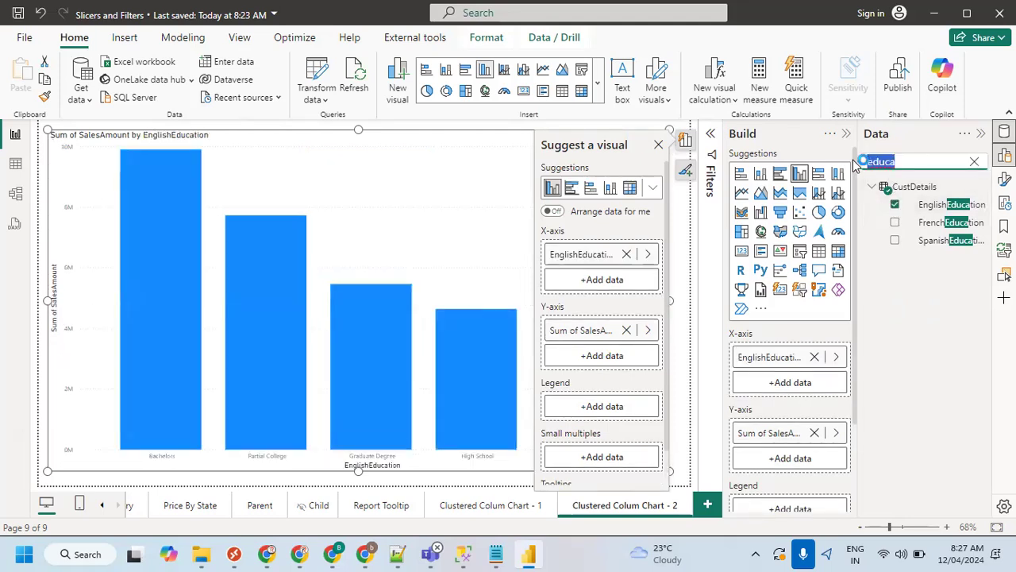
type("gend")
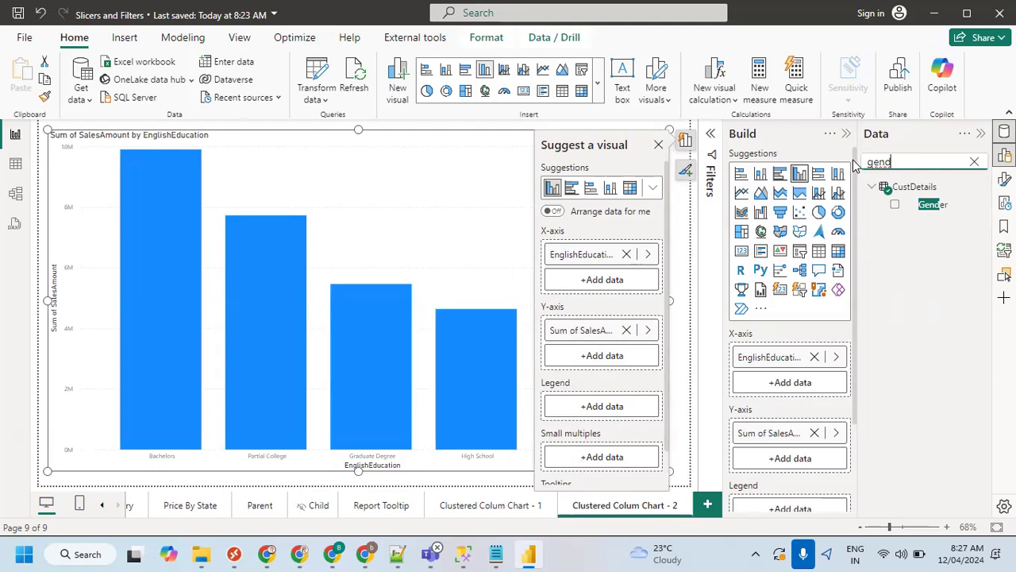
left_click(893, 207)
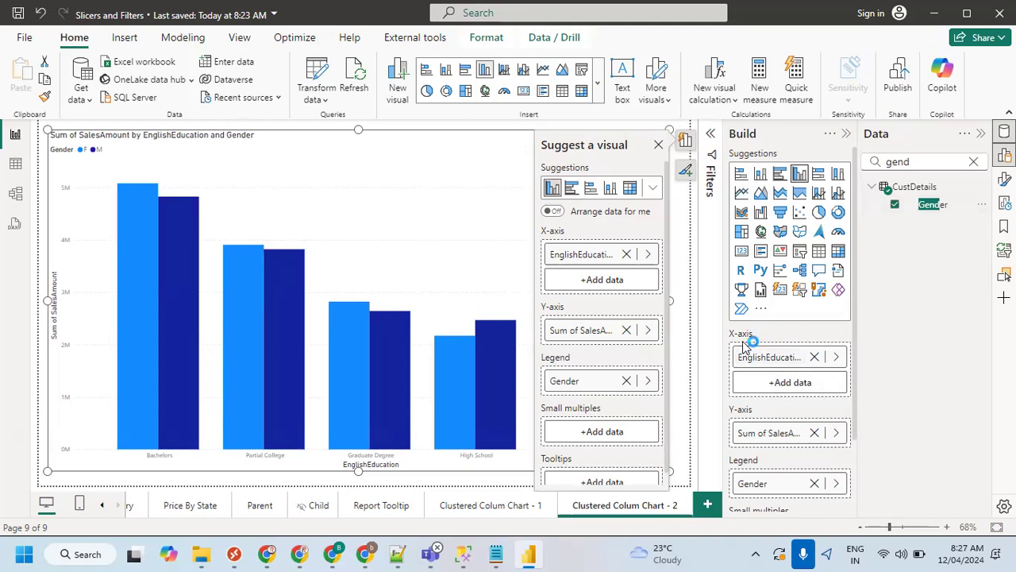
left_click(658, 145)
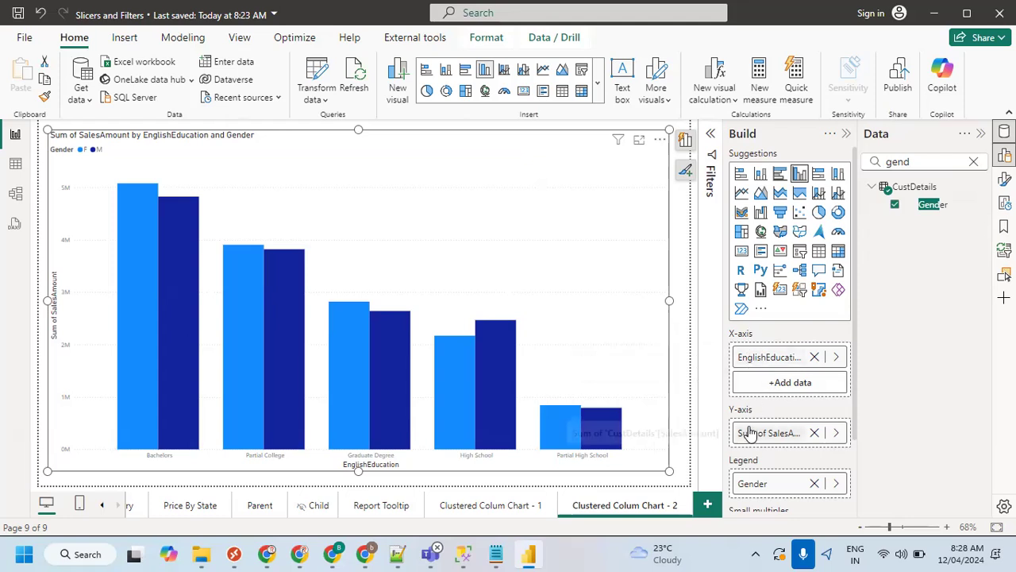
Rename the chart's X-axis field as Education.
scroll(758, 475, "down", 1)
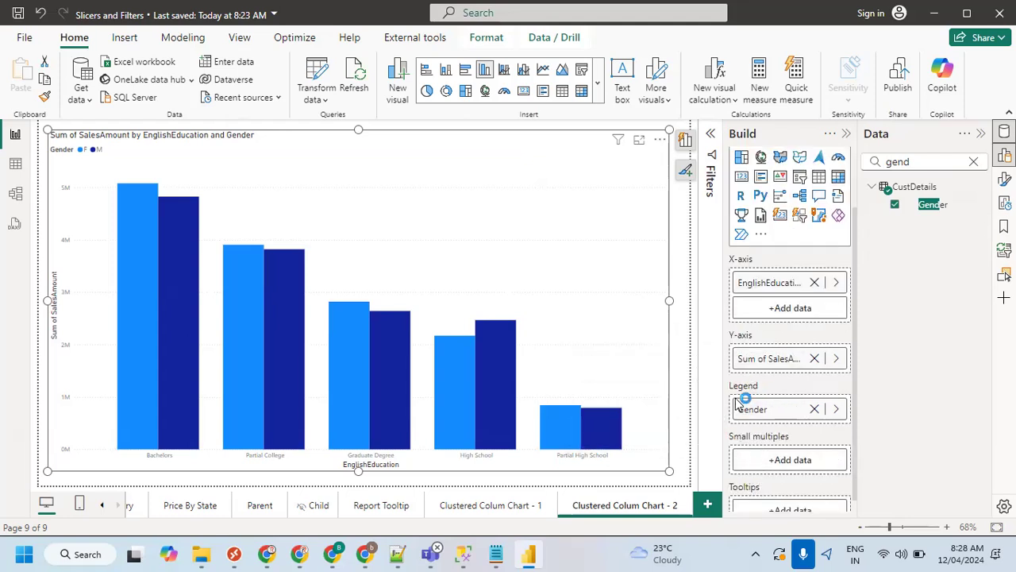
scroll(746, 441, "down", 1)
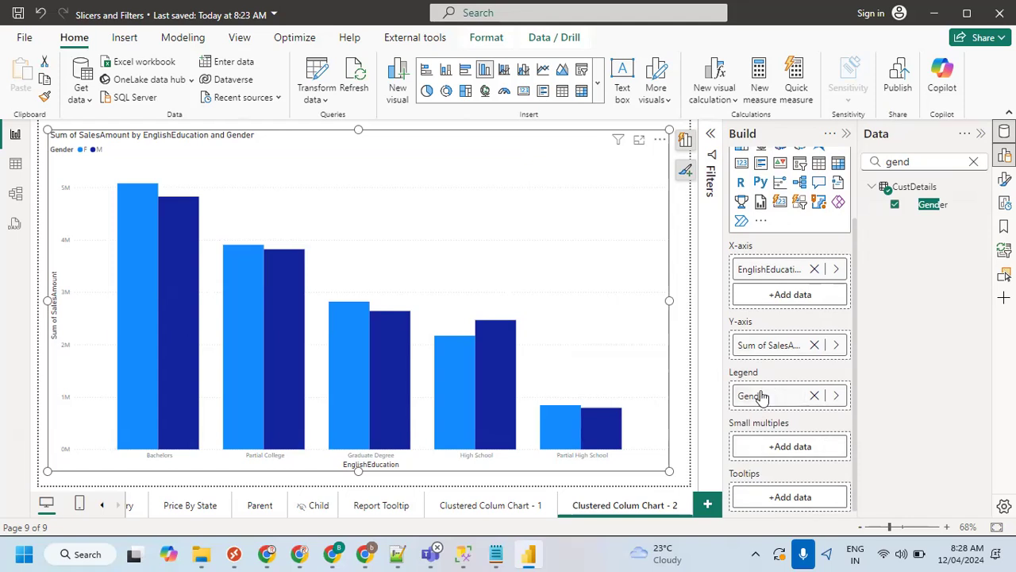
scroll(778, 452, "up", 2)
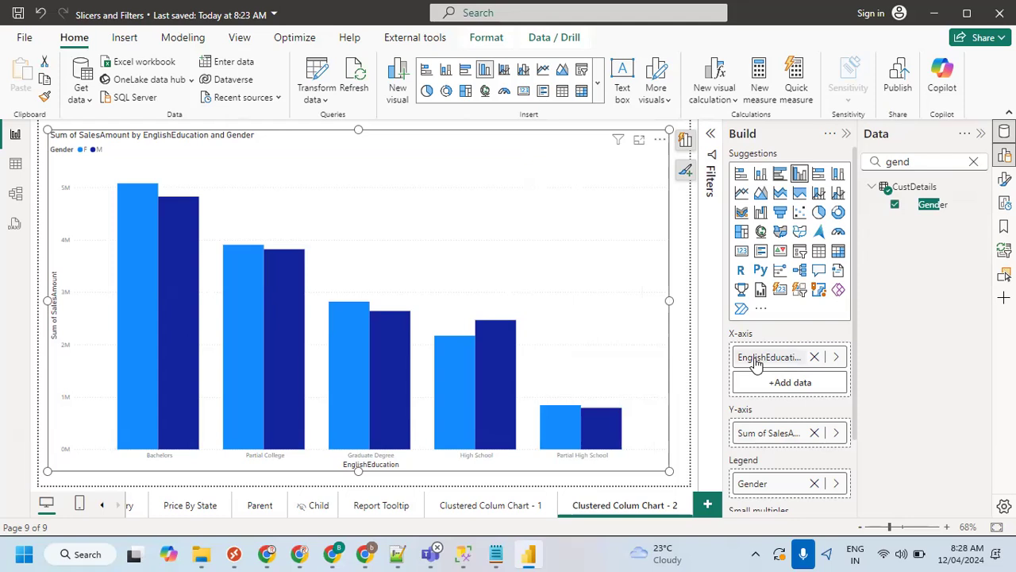
left_click_drag(765, 362, 708, 364)
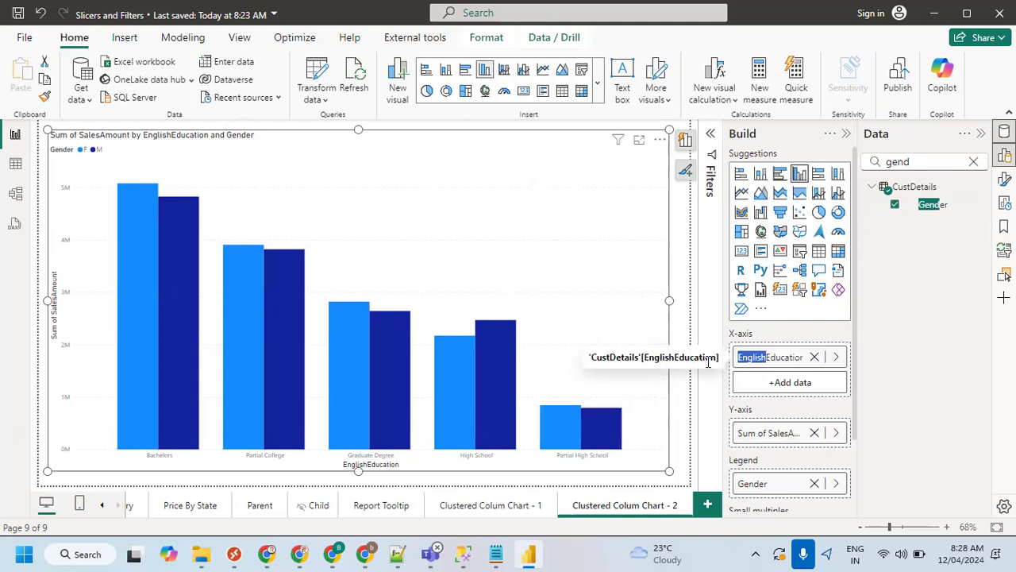
key("BackSpace")
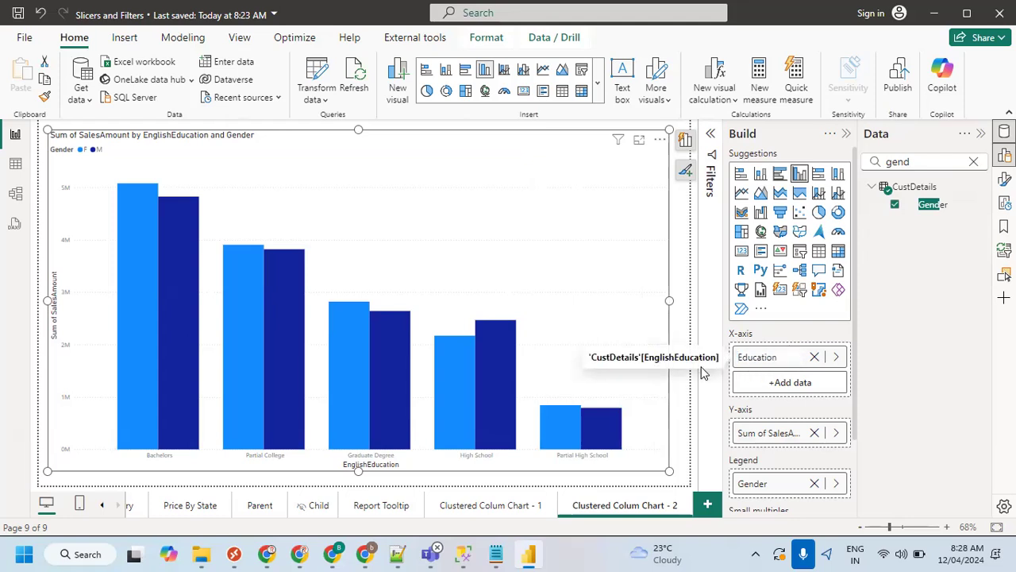
key("Return")
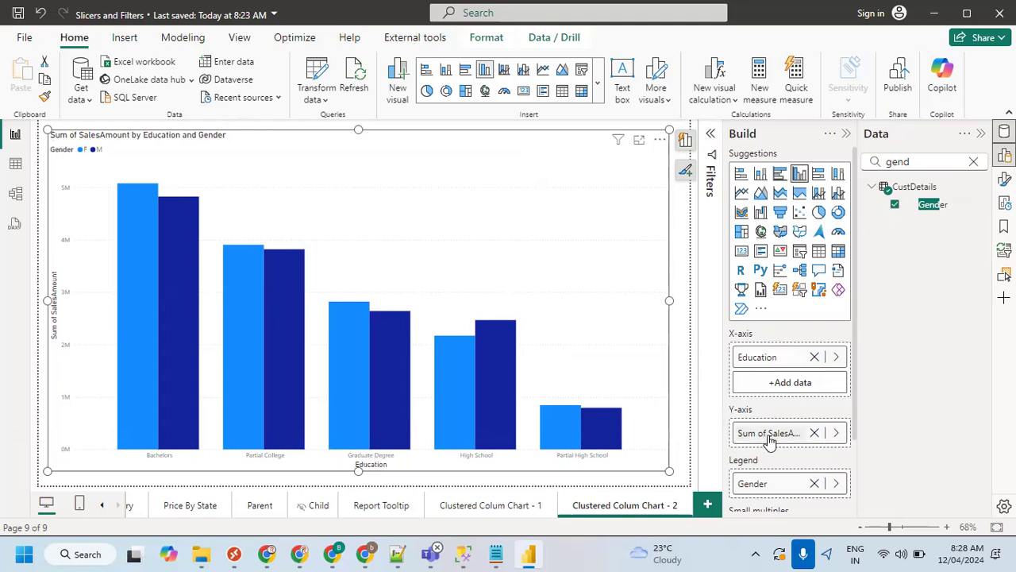
Rename the chart's Y-axis field as Sales.
double_click(768, 439)
double_click(778, 432)
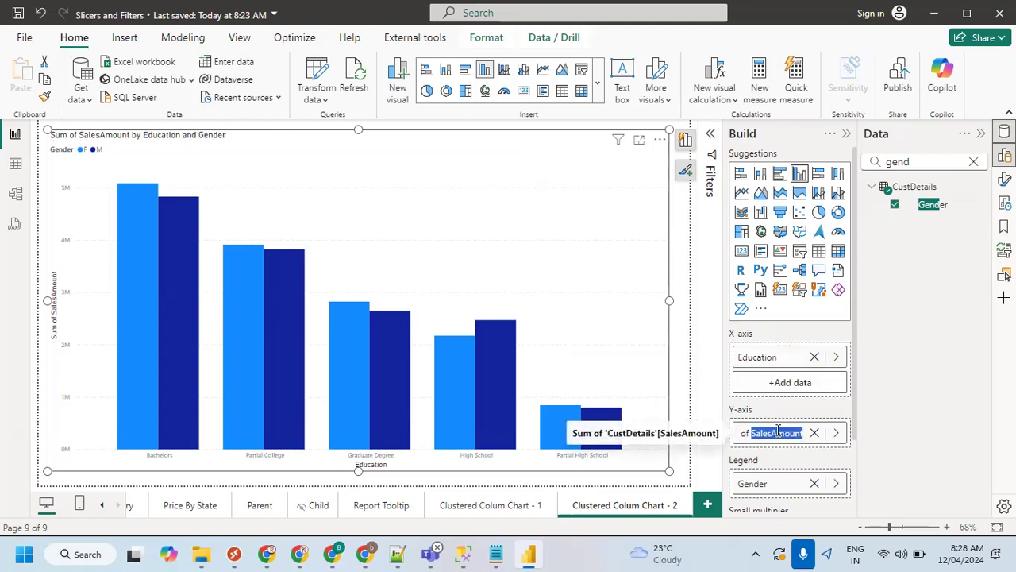
key("ctrl+a")
type("Sales")
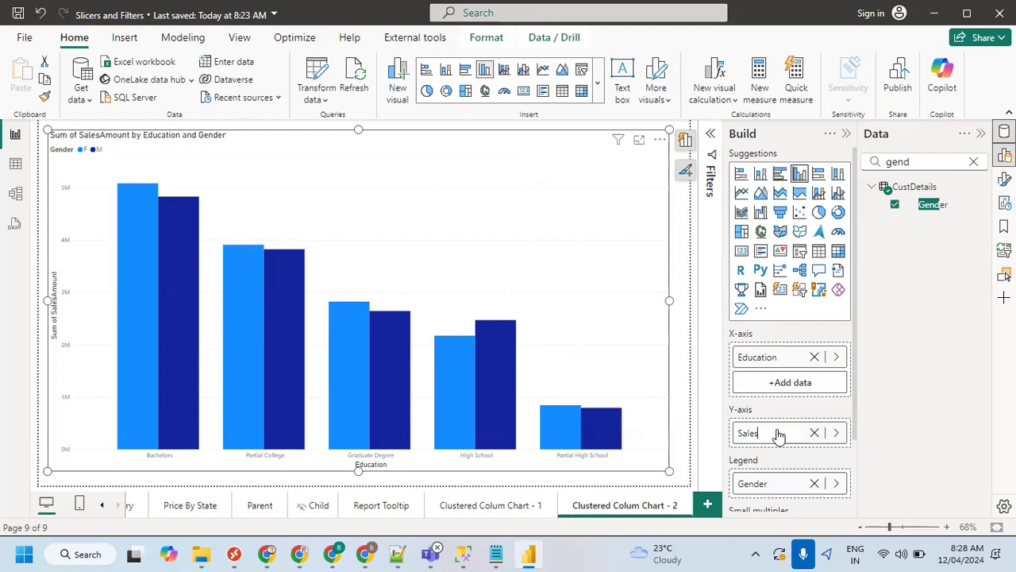
key("Return")
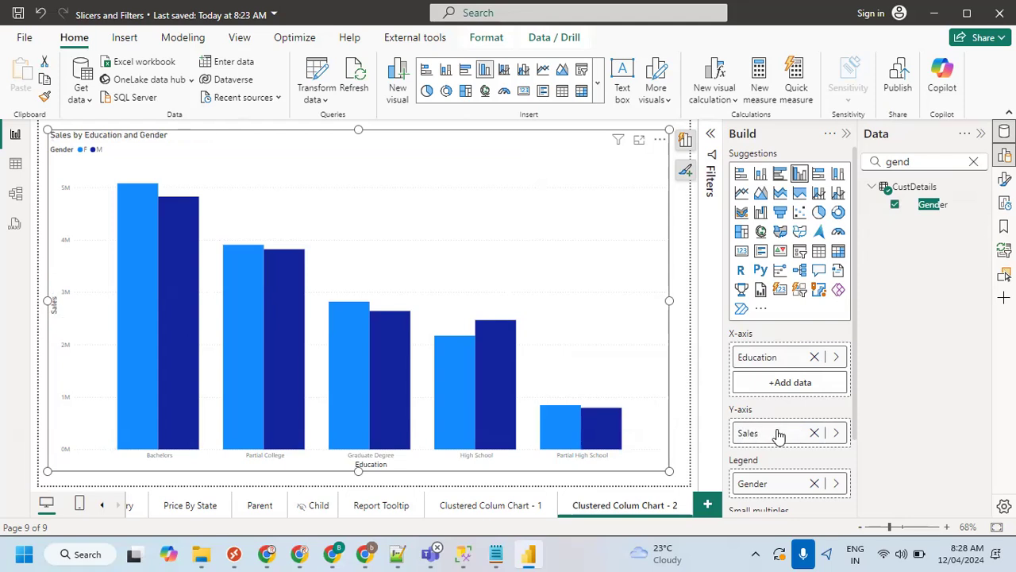
Close the Build pane and deselect the Sales by Education and Gender chart.
scroll(750, 449, "down", 2)
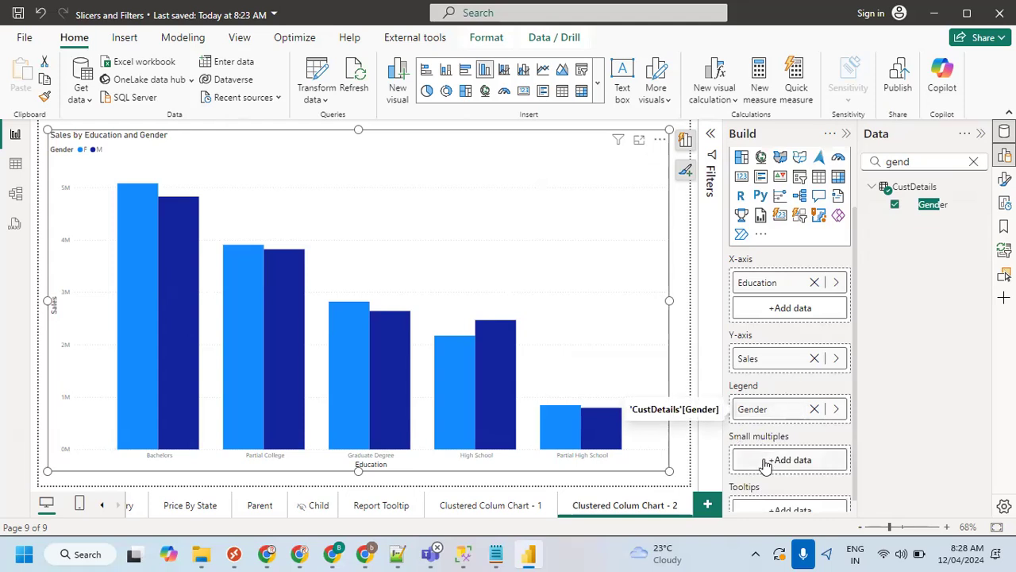
left_click(846, 134)
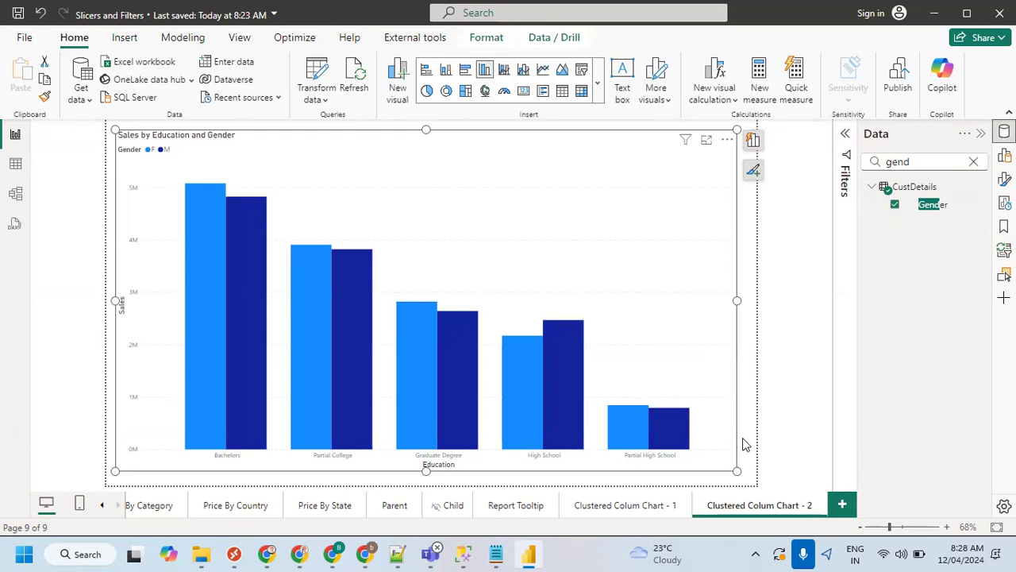
left_click(744, 441)
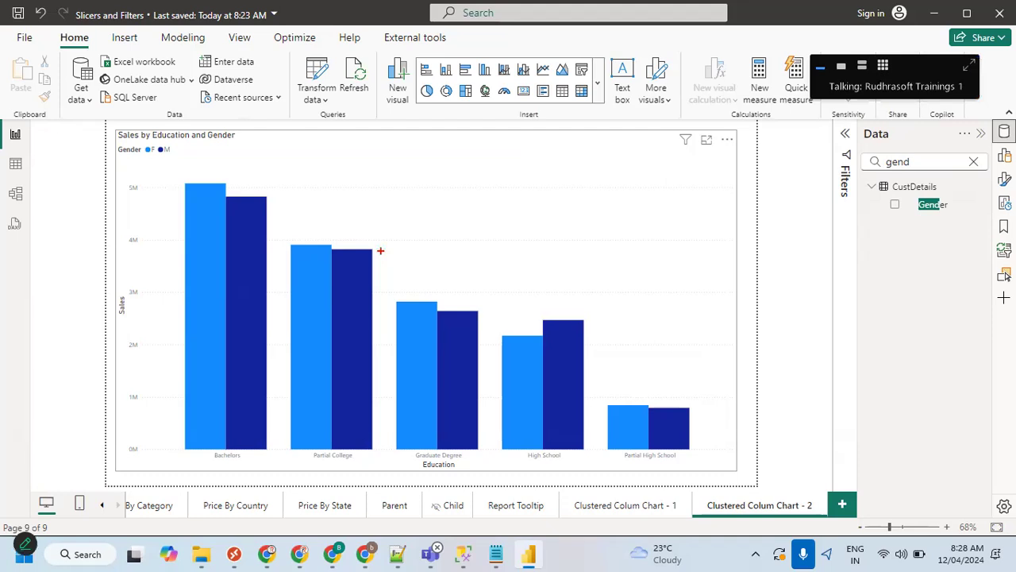
Annotate the chart with the handwritten note "50 visuals" and outlines around its axes, columns and title, and clear the markings.
mouse_move(420, 188)
left_mouse_down()
mouse_move(417, 213)
mouse_move(462, 186)
left_mouse_up()
left_click_drag(460, 194, 463, 216)
mouse_move(510, 183)
left_mouse_down()
mouse_move(524, 181)
mouse_move(539, 210)
mouse_move(607, 182)
mouse_move(629, 156)
mouse_move(659, 167)
mouse_move(638, 186)
left_mouse_up()
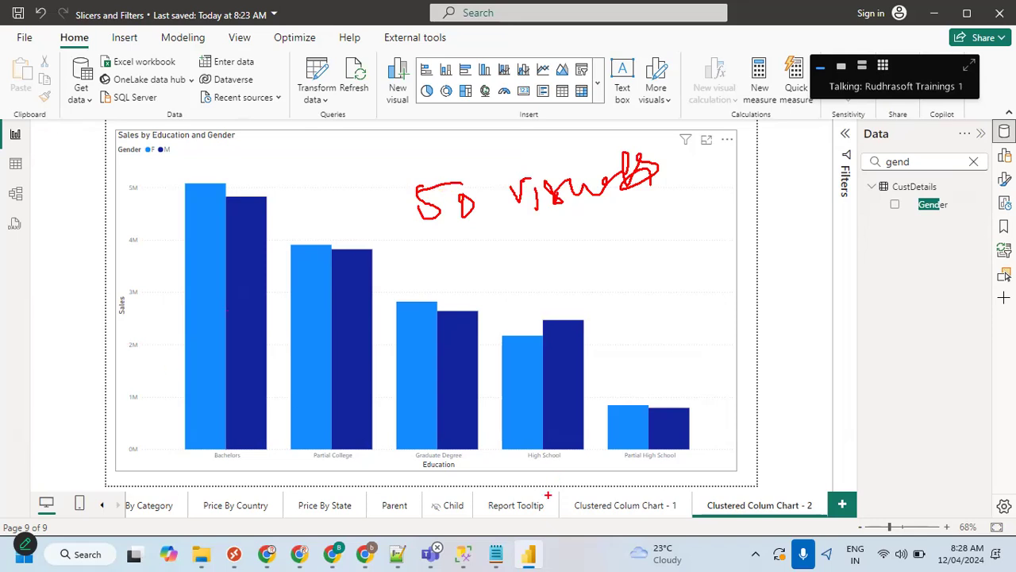
mouse_move(691, 454)
left_mouse_down()
mouse_move(265, 446)
mouse_move(700, 473)
mouse_move(549, 461)
left_mouse_up()
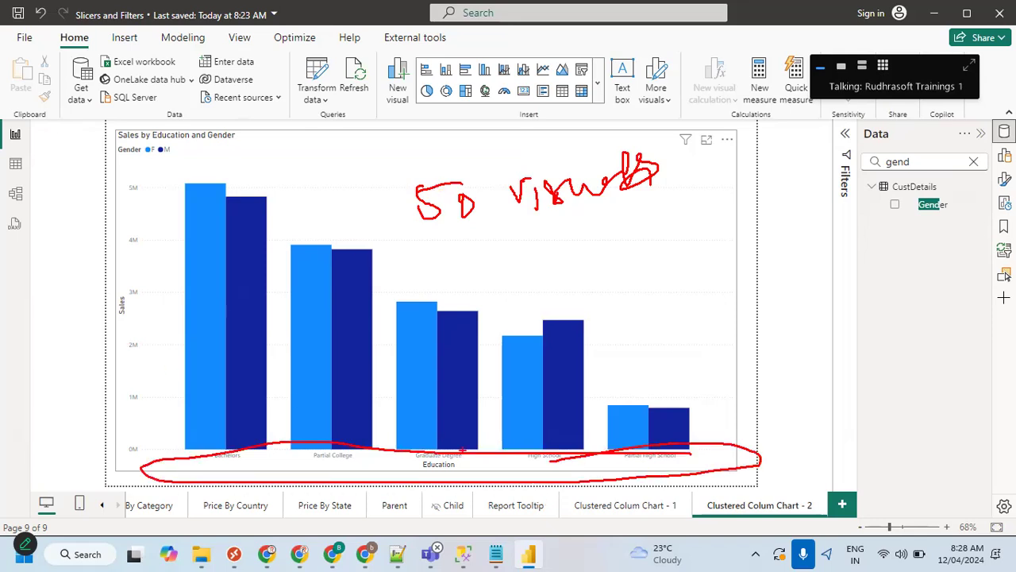
mouse_move(147, 169)
left_mouse_down()
mouse_move(130, 449)
mouse_move(142, 152)
left_mouse_up()
mouse_move(189, 176)
left_mouse_down()
mouse_move(444, 353)
mouse_move(254, 186)
mouse_move(197, 168)
left_mouse_up()
mouse_move(117, 110)
left_mouse_down()
mouse_move(95, 333)
mouse_move(94, 276)
mouse_move(141, 157)
mouse_move(194, 119)
left_mouse_up()
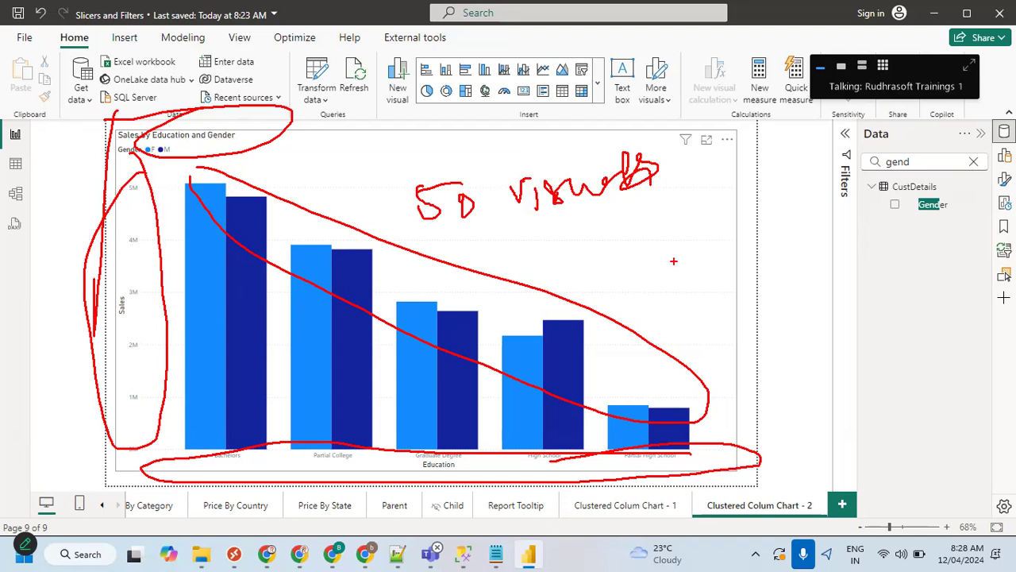
key("Escape")
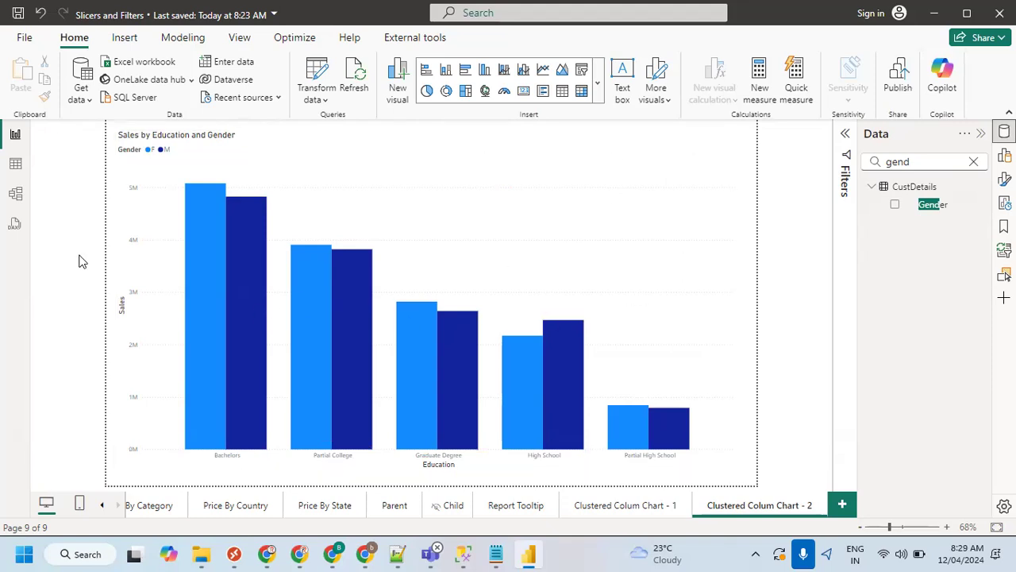
Open the Clustered Colum Chart - 1 page and select its Sales by Education chart.
left_click(617, 505)
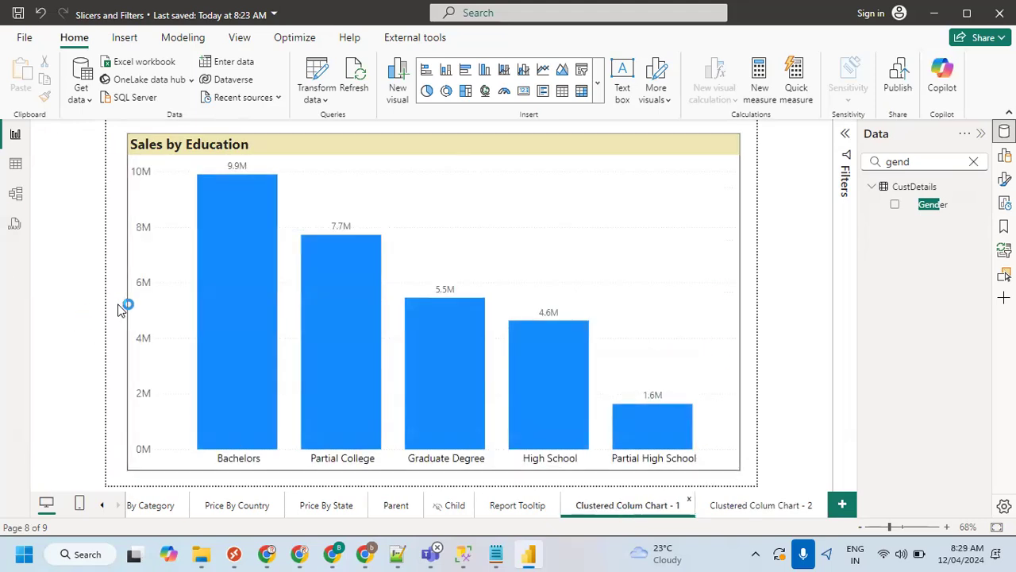
left_click(176, 277)
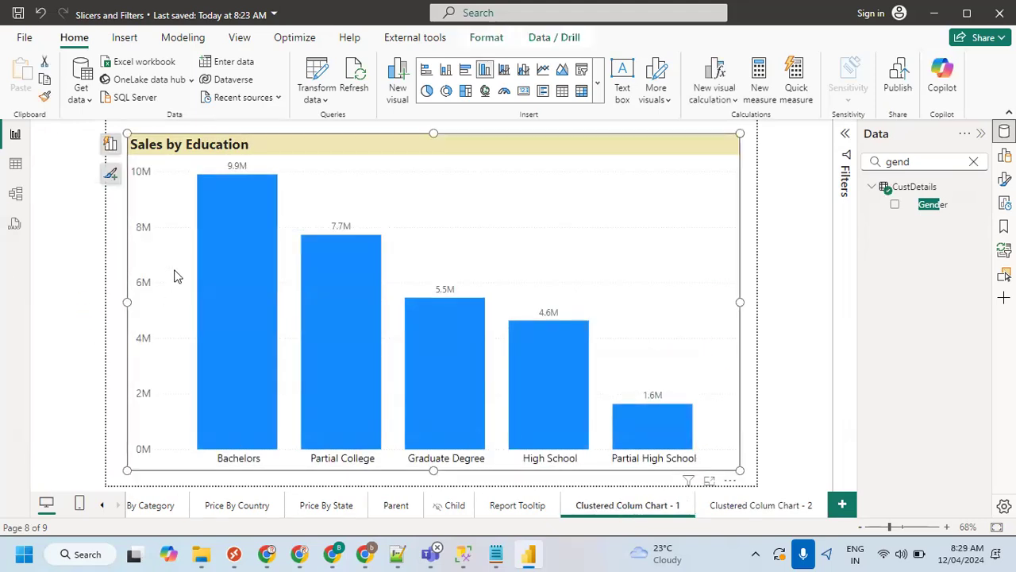
Mark the formatted chart, the Format Painter and the Clustered Colum Chart - 2 page with freehand annotations, and clear them.
mouse_move(553, 133)
left_mouse_down()
mouse_move(473, 127)
mouse_move(32, 330)
mouse_move(528, 435)
mouse_move(543, 161)
mouse_move(508, 150)
left_mouse_up()
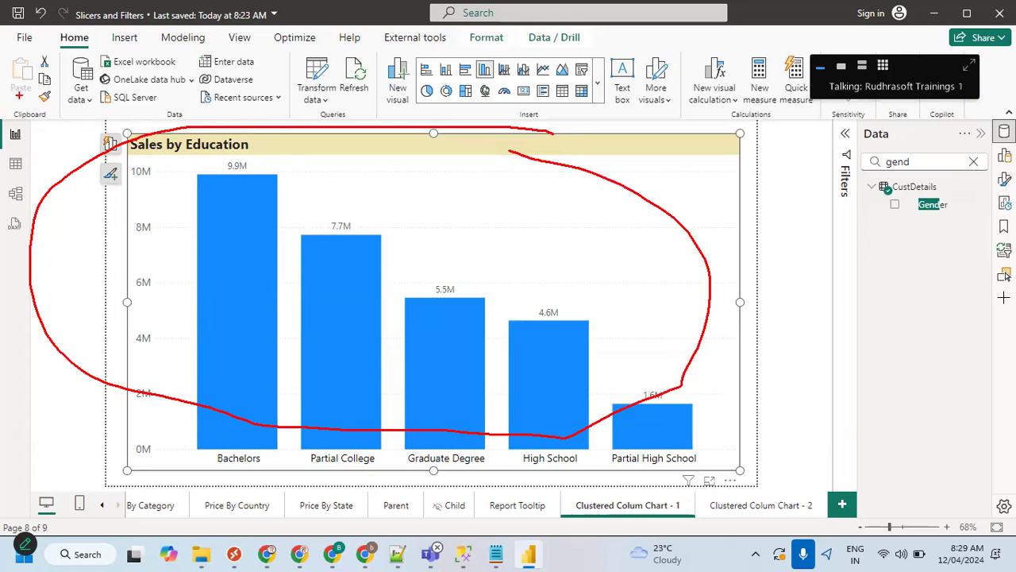
left_click_drag(31, 85, 55, 104)
mouse_move(46, 152)
left_mouse_down()
mouse_move(45, 108)
mouse_move(38, 119)
mouse_move(61, 119)
left_mouse_up()
mouse_move(813, 498)
left_mouse_down()
mouse_move(743, 531)
mouse_move(774, 478)
left_mouse_up()
mouse_move(778, 420)
left_mouse_down()
mouse_move(773, 472)
mouse_move(782, 449)
left_mouse_up()
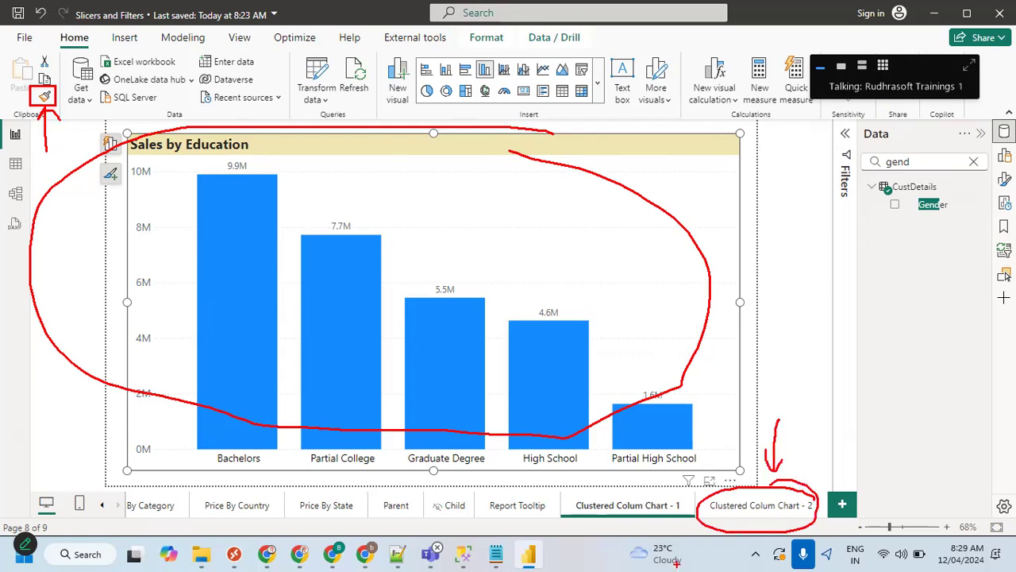
key("Escape")
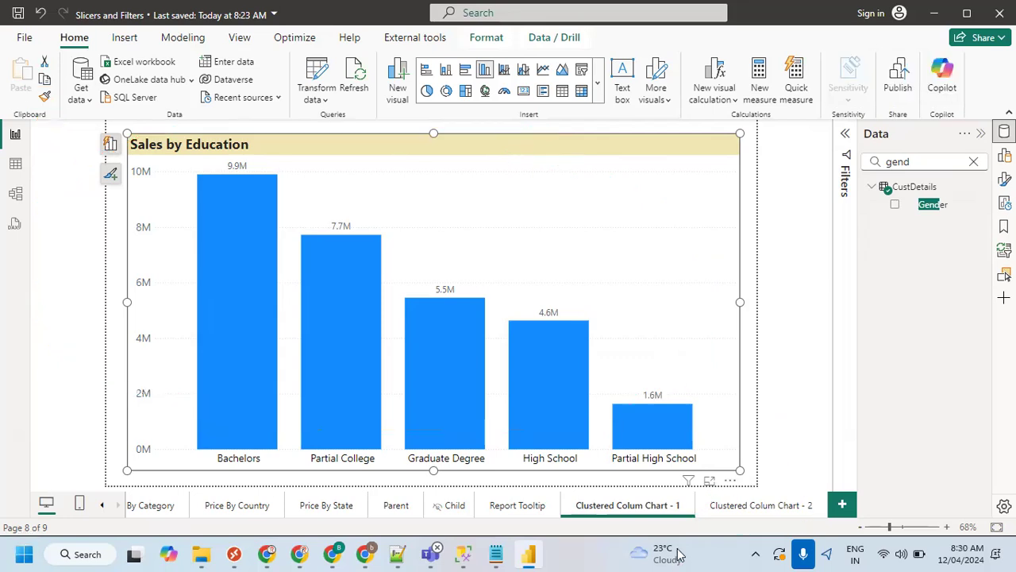
Copy the selected chart's formatting with Format Painter onto the Sales by Education and Gender chart on Clustered Colum Chart - 2, and deselect it.
left_click(44, 97)
left_click(724, 507)
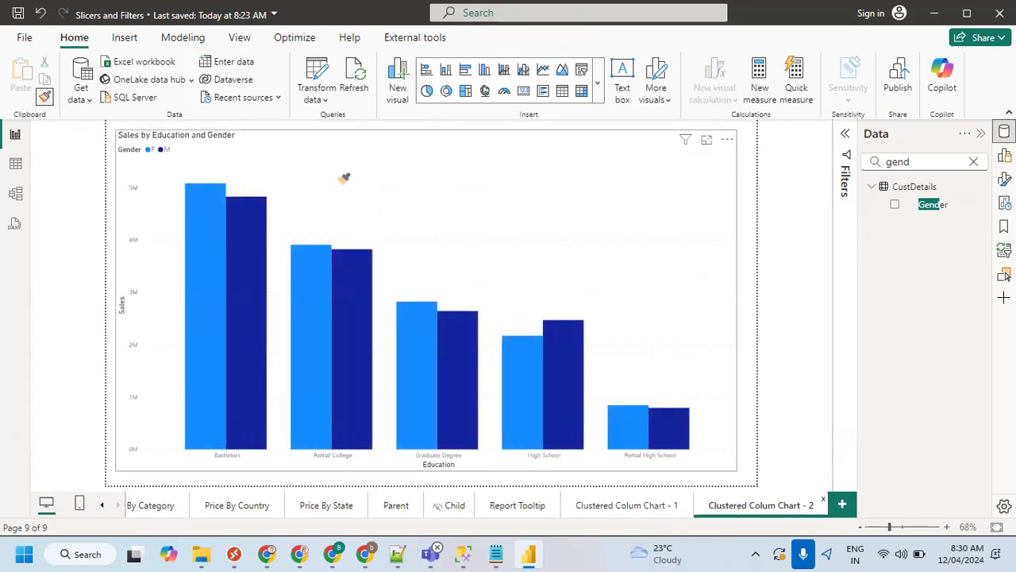
left_click(400, 207)
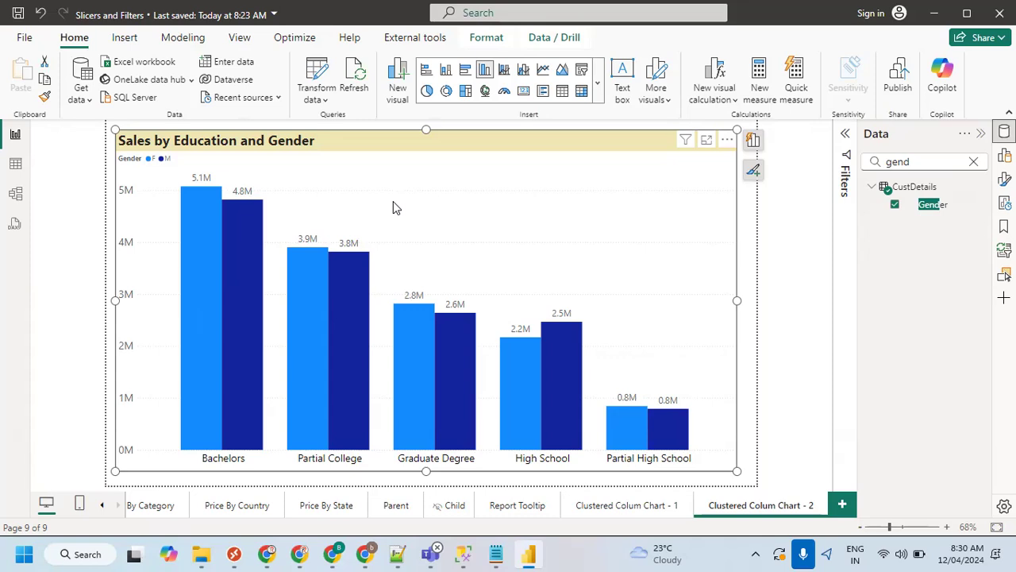
left_click(751, 301)
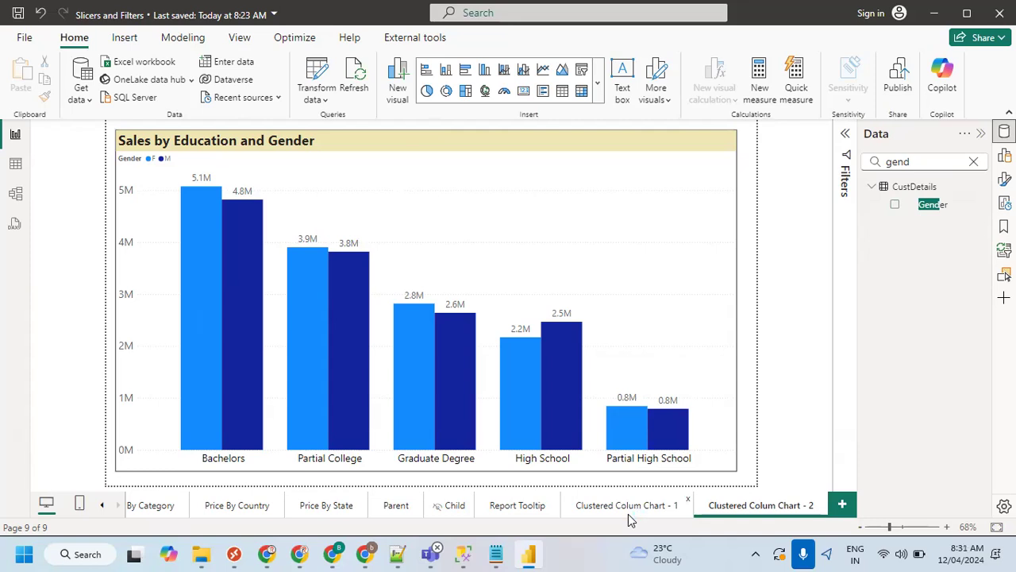
Switch to the Notepad++ notes and add the heading "Format Painter:" on the last line, below the properties formatting options.
left_click(397, 553)
left_click(224, 408)
type("F")
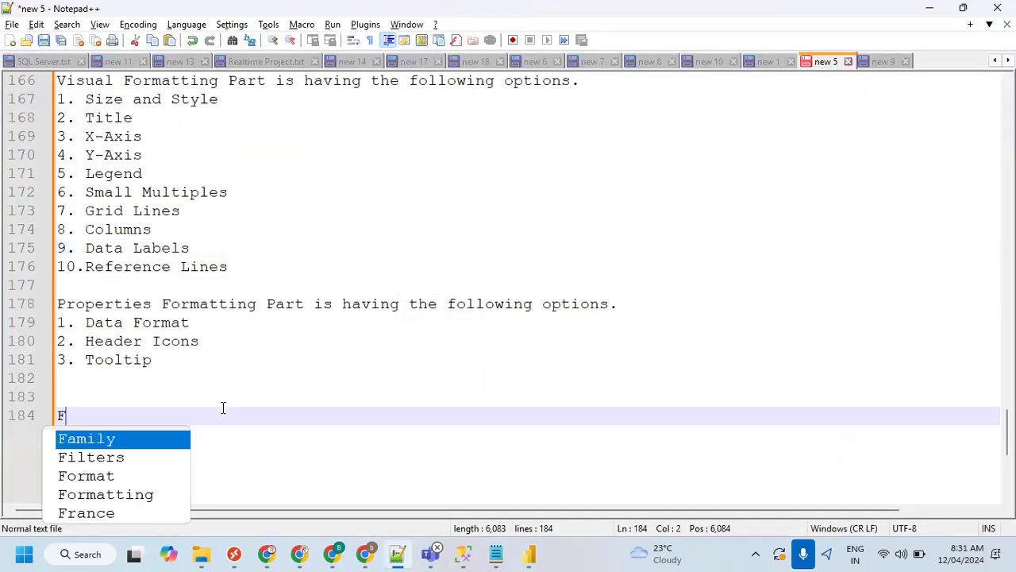
type("ormat ")
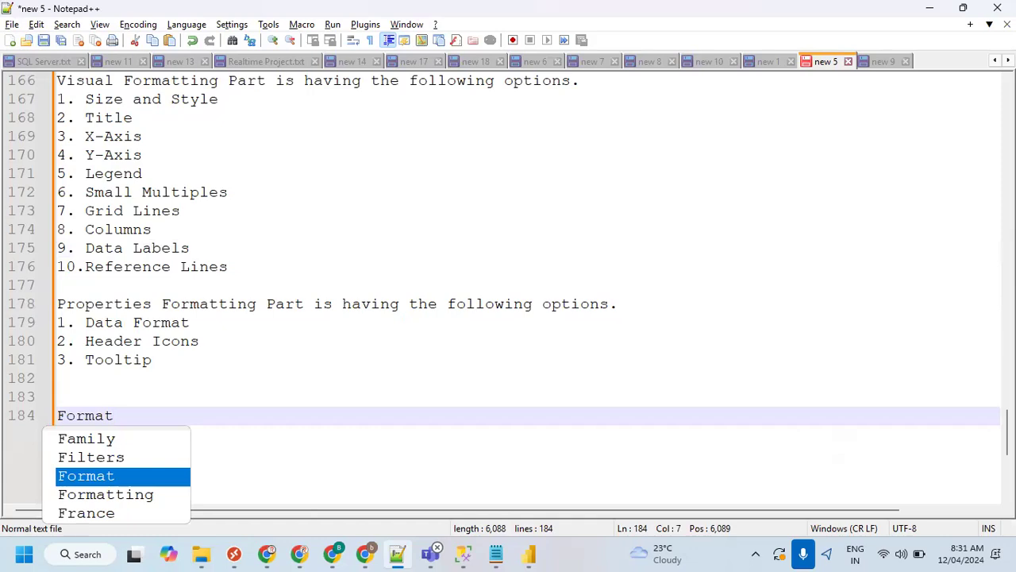
type("Pa")
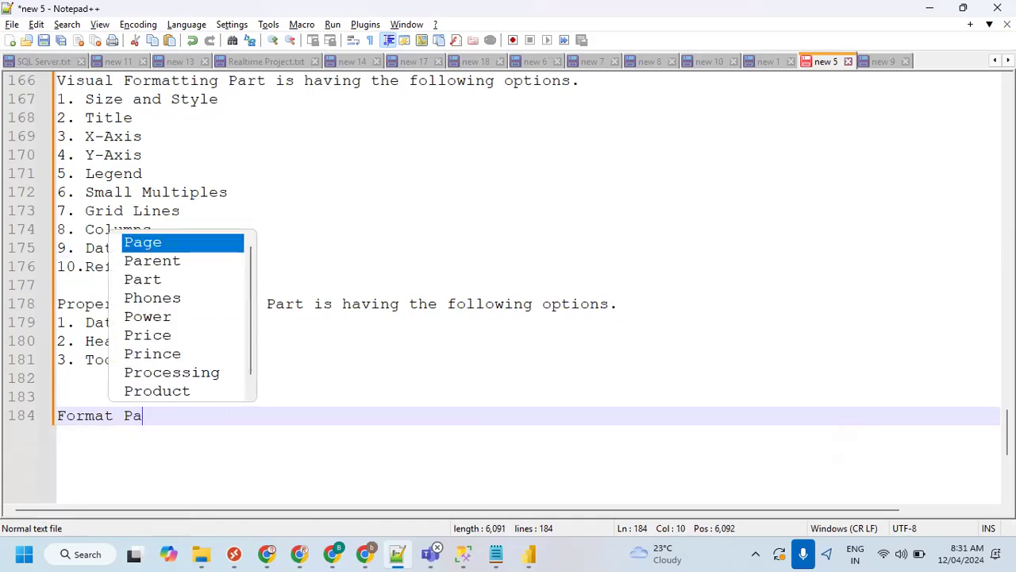
type("inter: ")
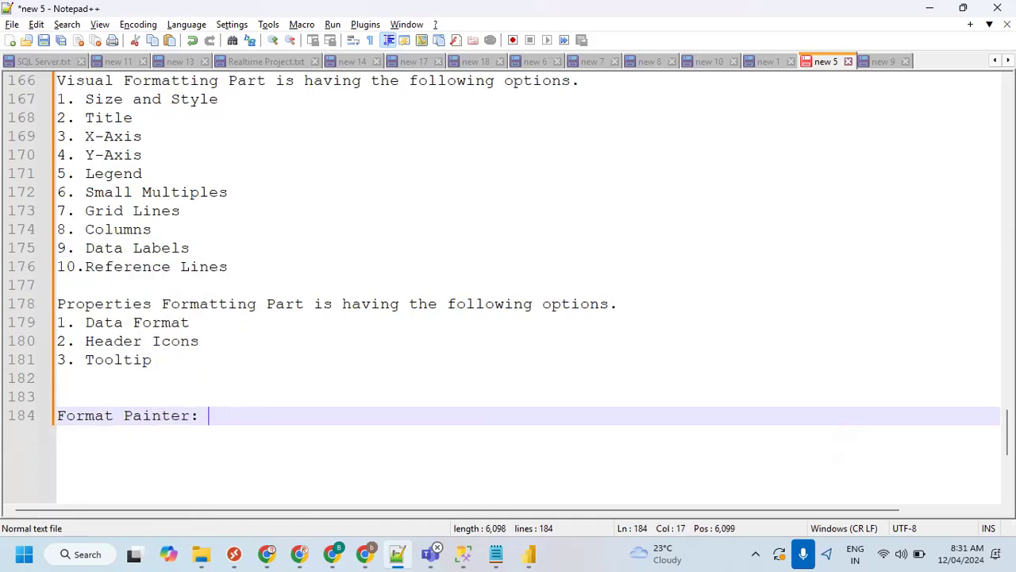
Write "It is used to bring/copy existed formating of the visual and can be applied same" after the Format Painter heading.
type("It")
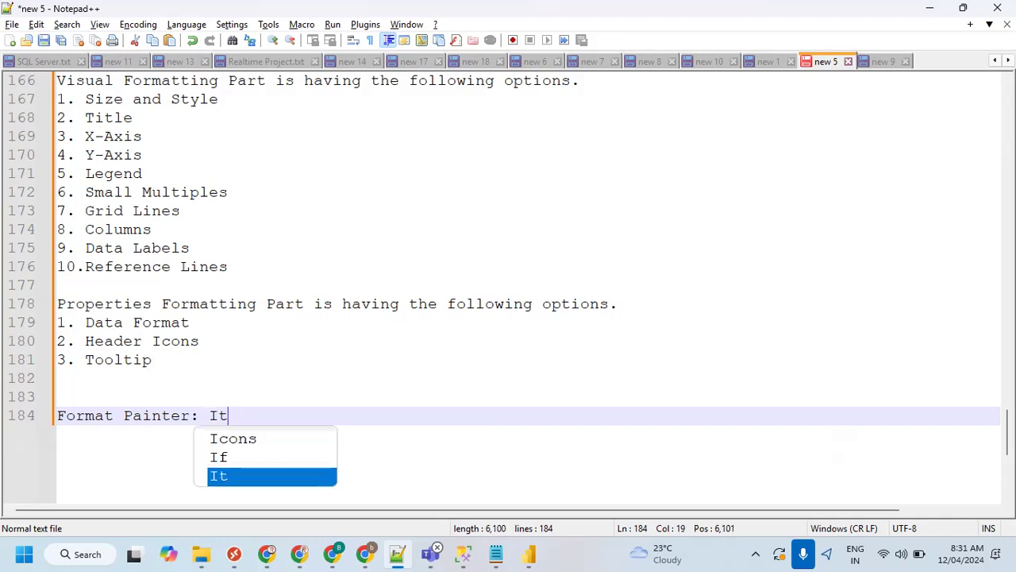
type(" is used to bring")
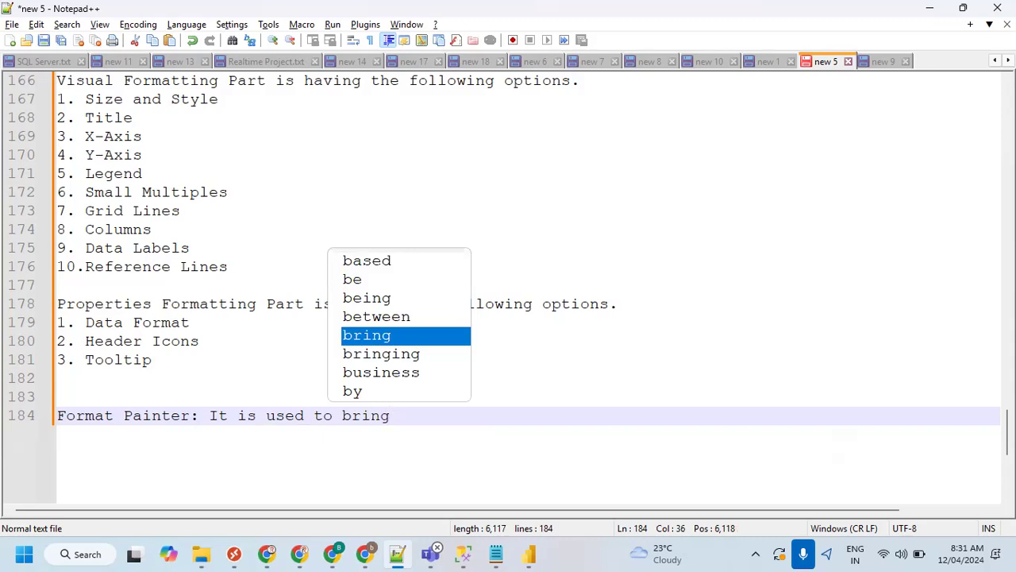
type("/copy ")
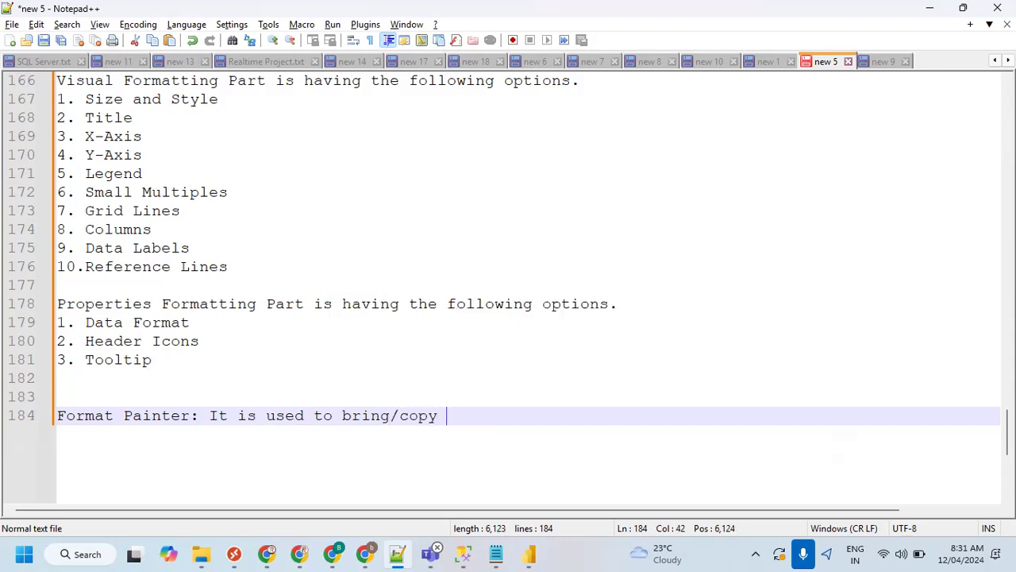
type("existed for")
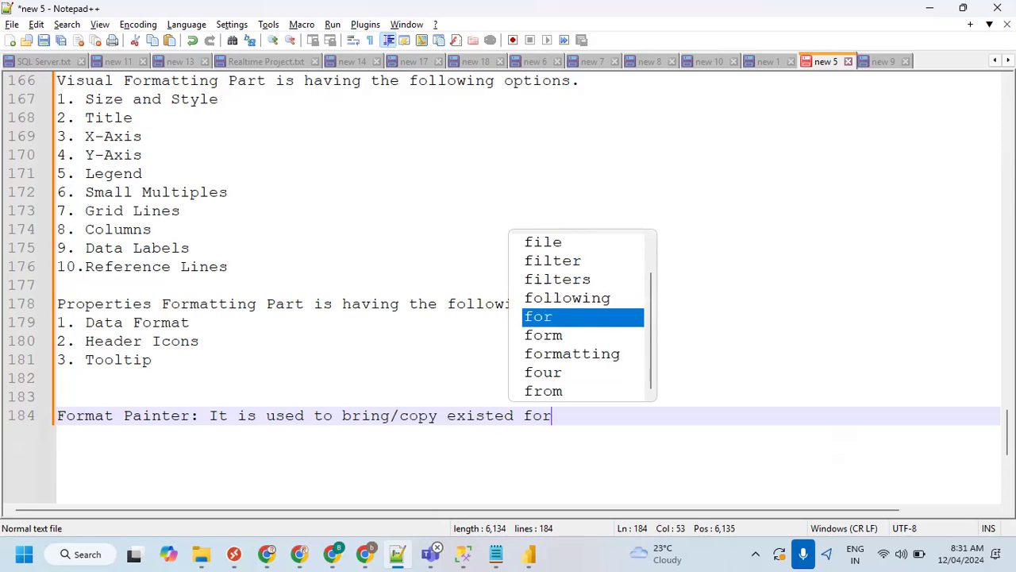
type("mating of ")
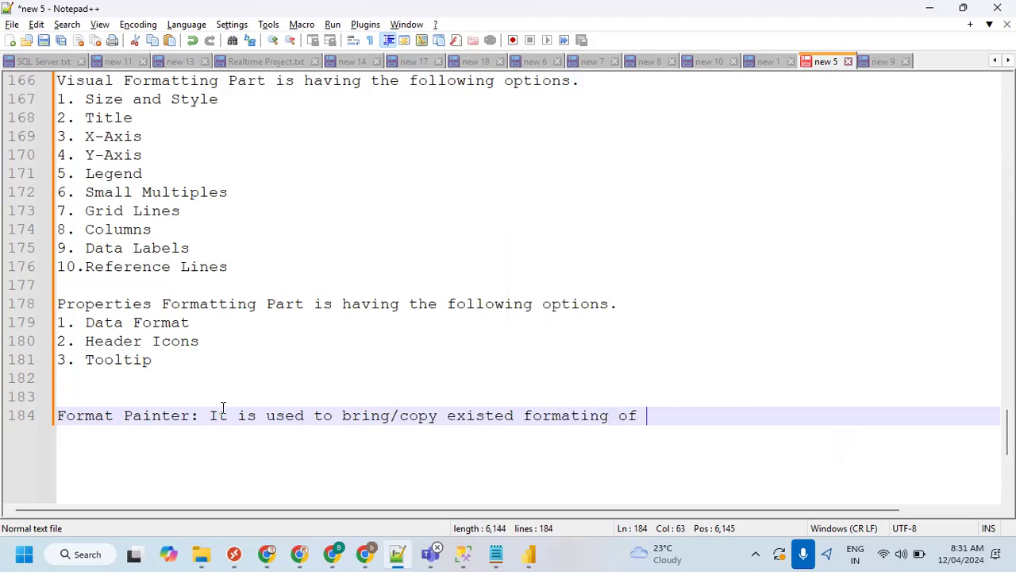
type("the visual an")
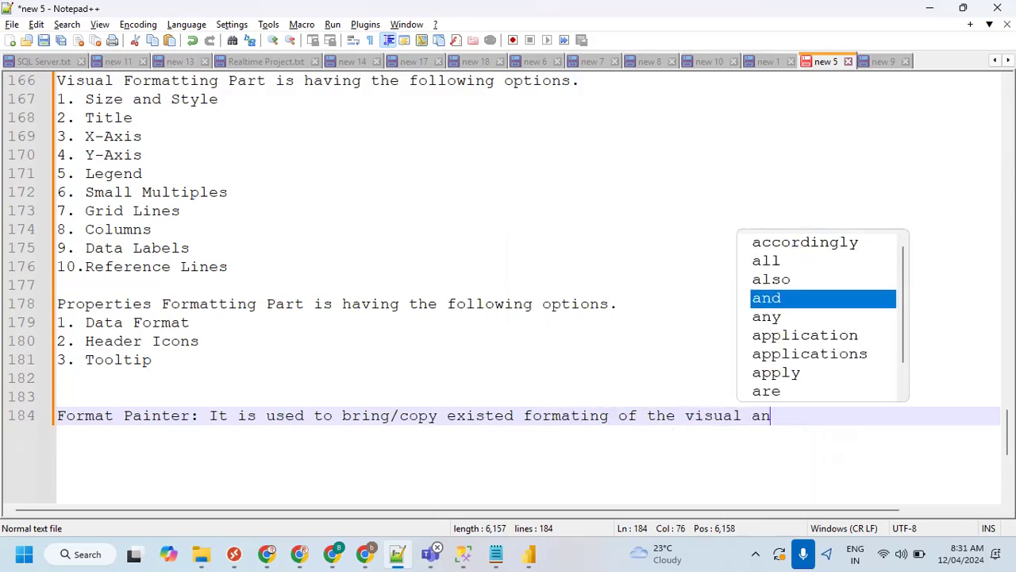
type("d can b")
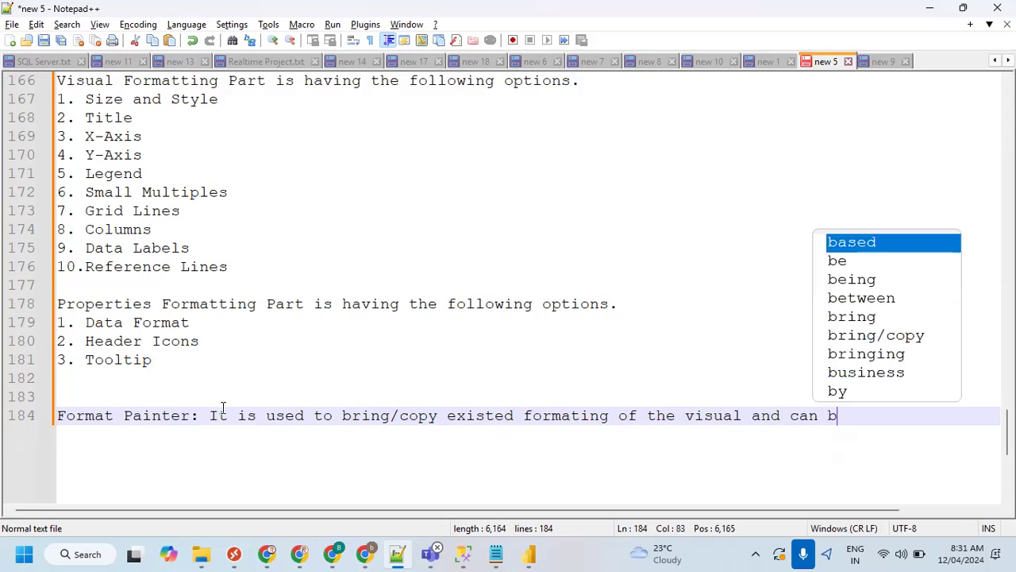
type("e applied for")
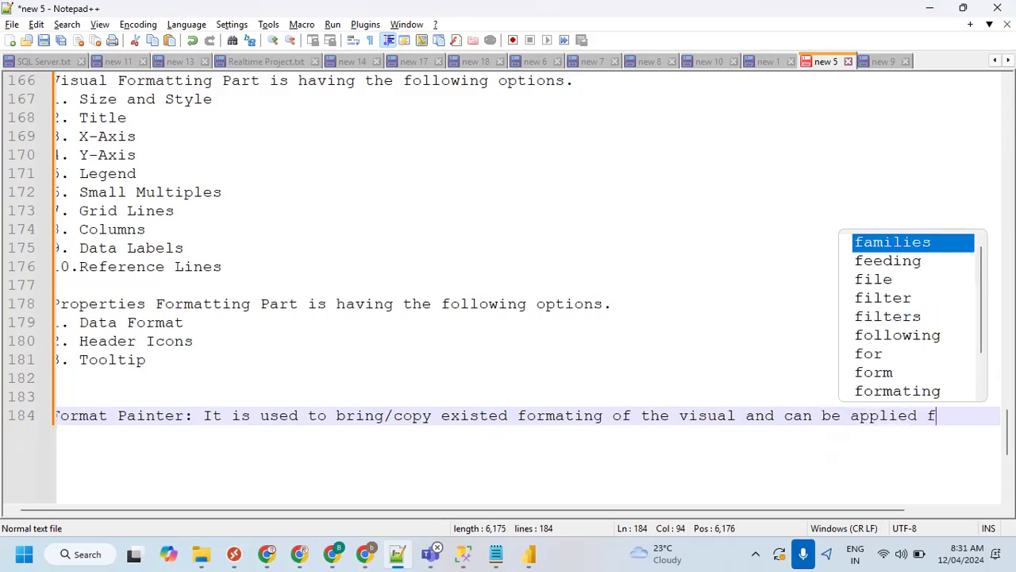
key("Return")
key("Return")
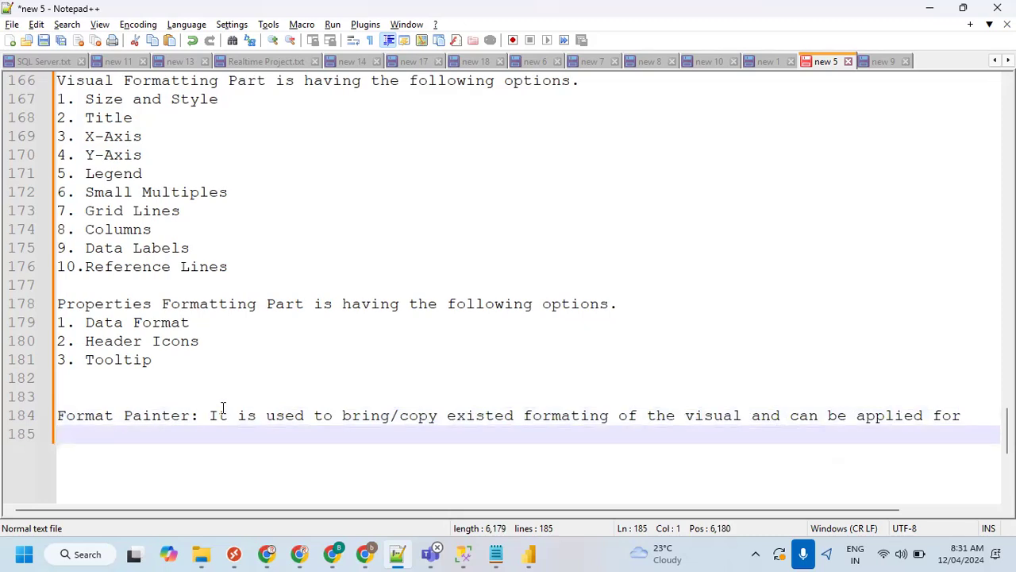
key("BackSpace")
key("BackSpace")
key("BackSpace")
key("BackSpace")
type("same")
key("Escape")
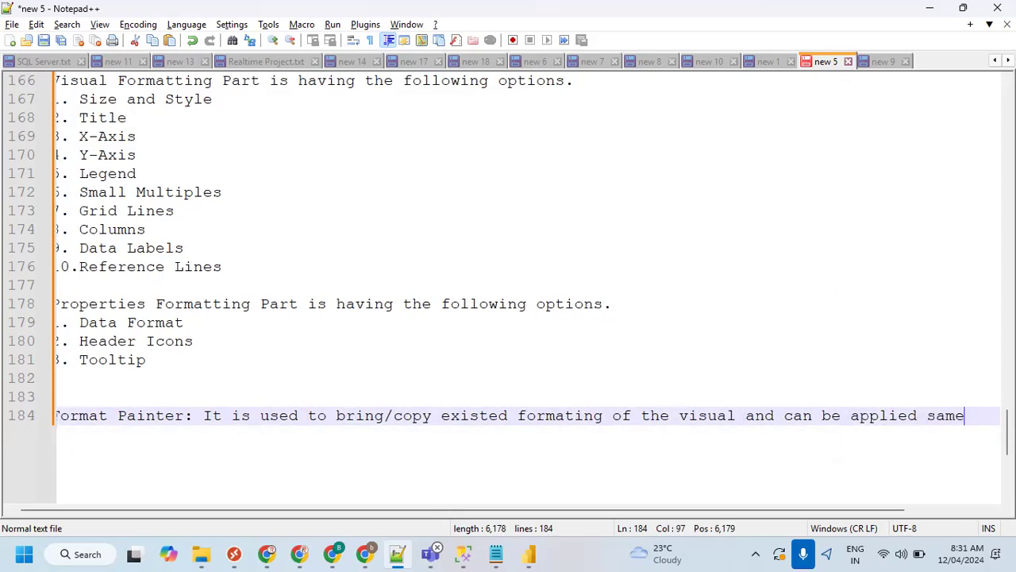
Continue the definition on a new line with "formating for target visual." and add blank lines below it.
key("Return")
type("formating")
type("for ")
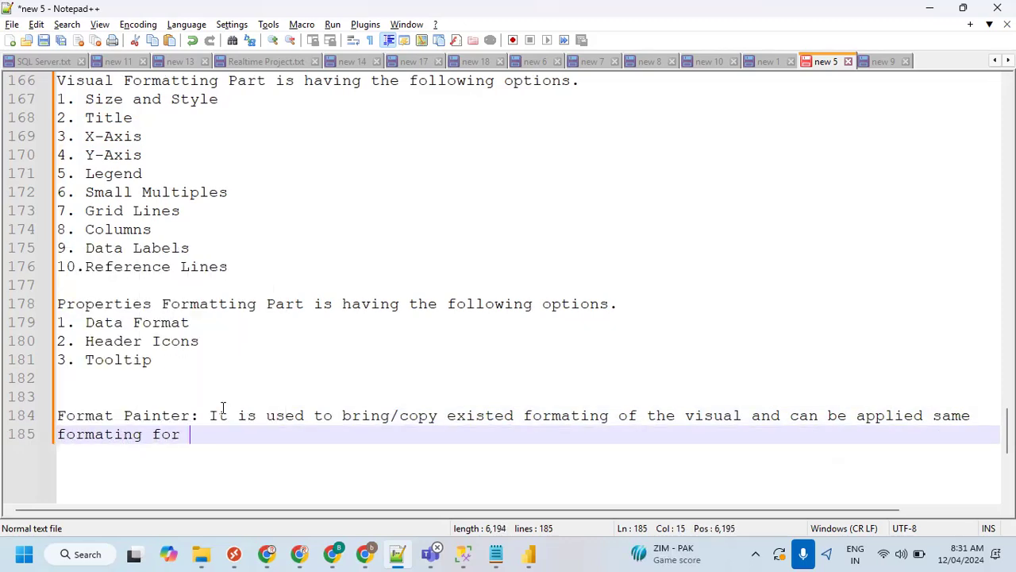
type("targe")
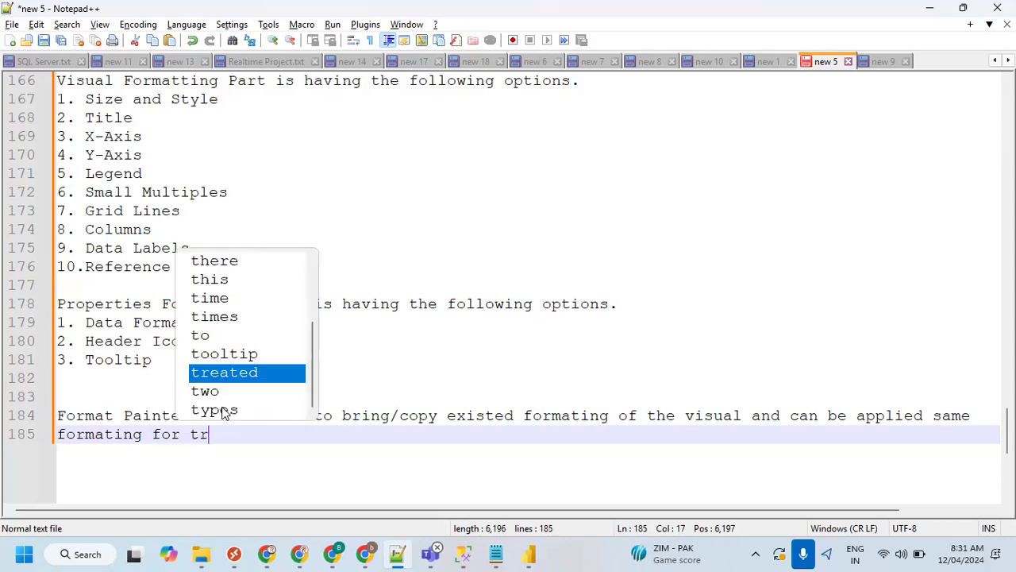
type("t visa")
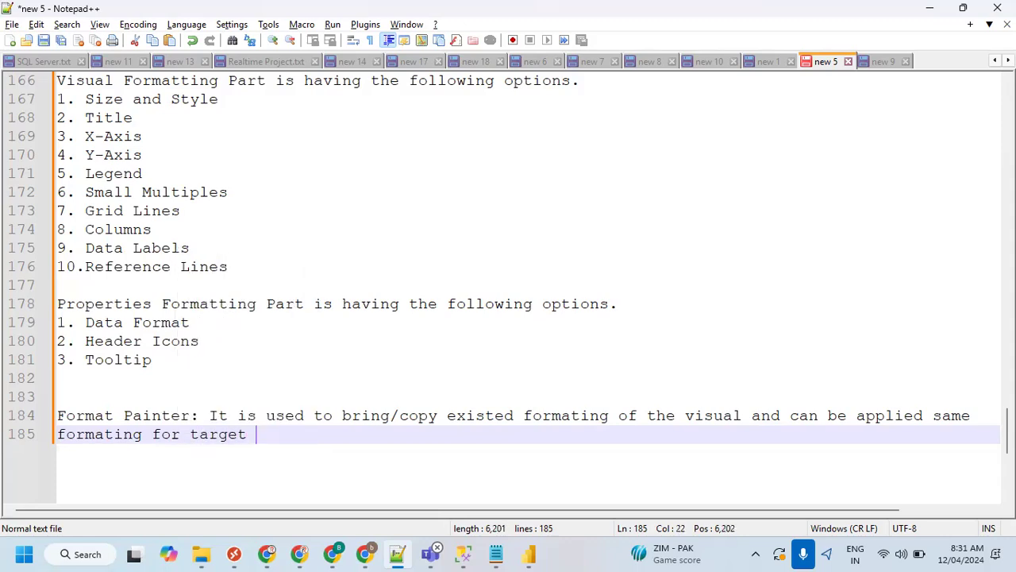
key("BackSpace")
type("ual.")
key("Return")
key("Return")
key("Return")
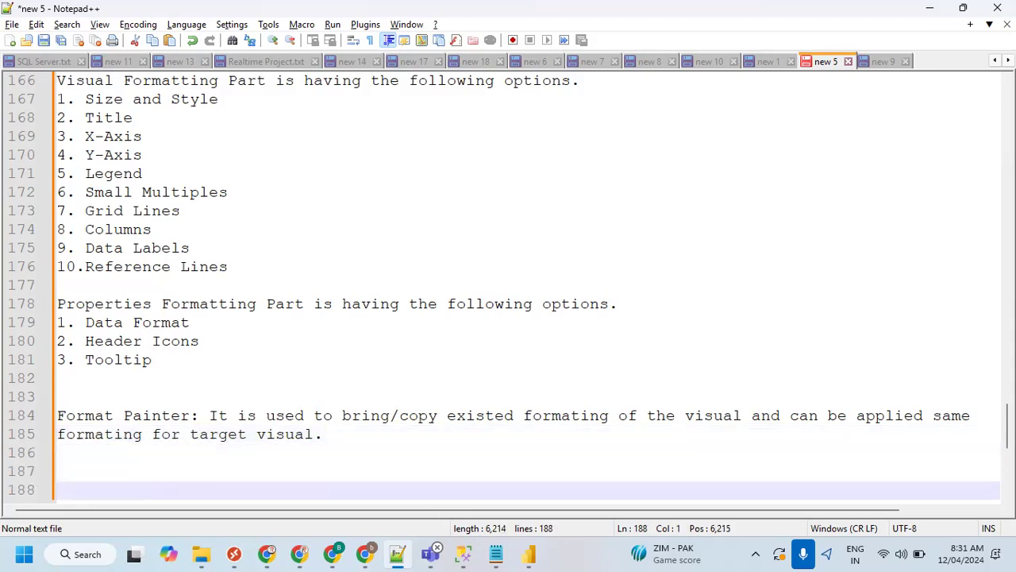
Start an interview-style question on the last line of the notes with "I have visual which is applied various formating".
scroll(215, 393, "down", 5)
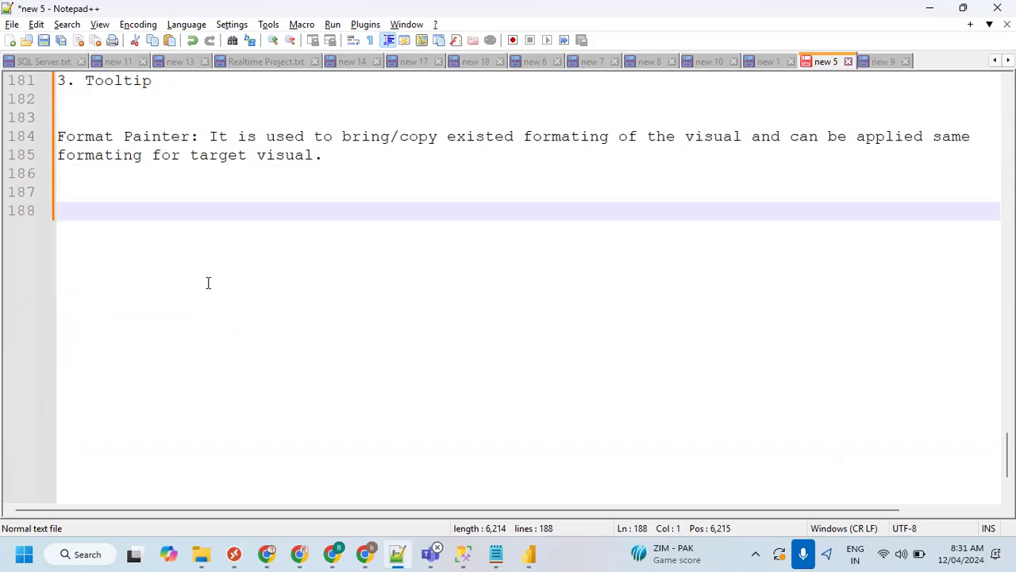
type("I have visual which is ")
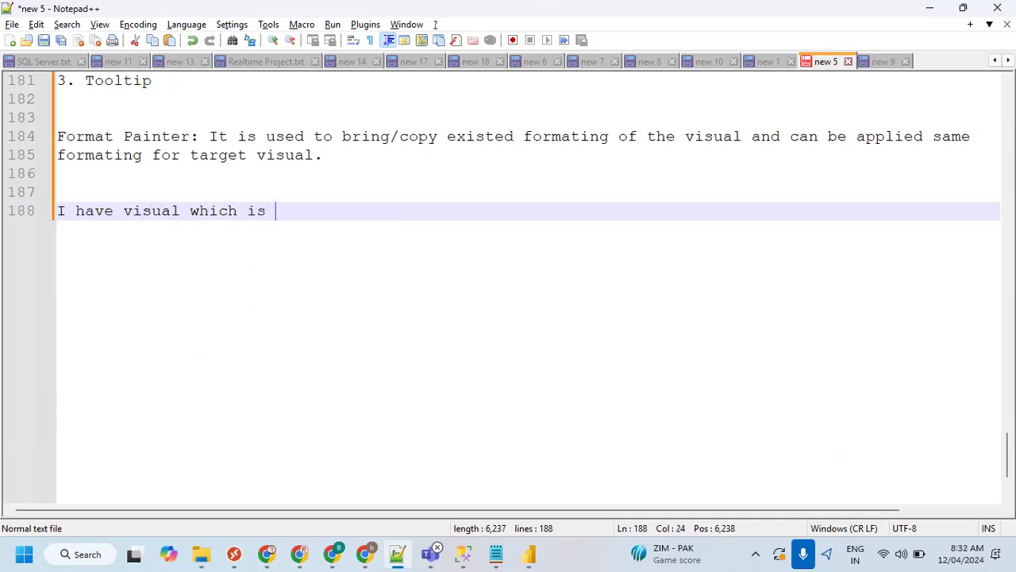
type("appl")
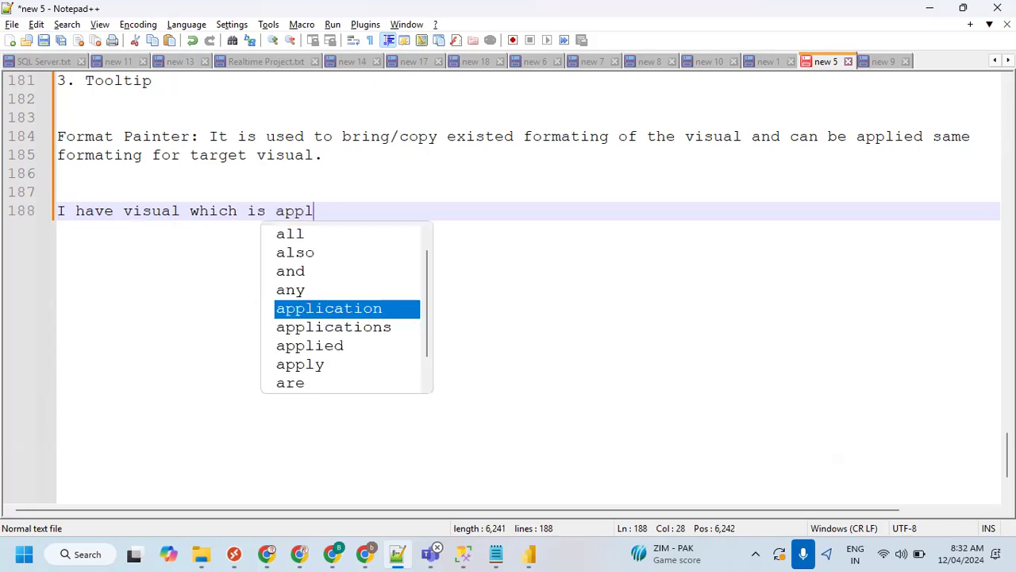
type("ied varis")
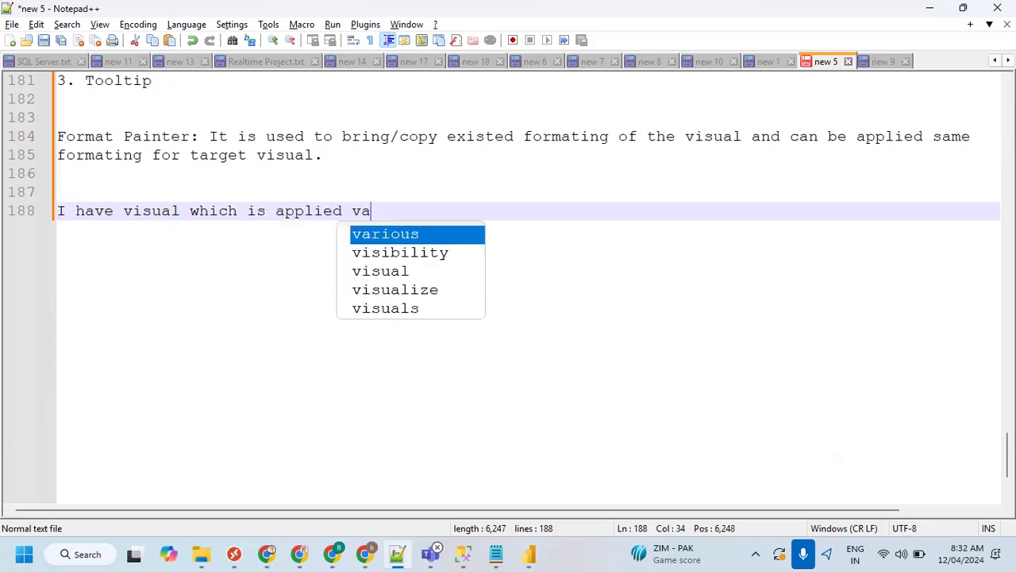
key("BackSpace")
type("our")
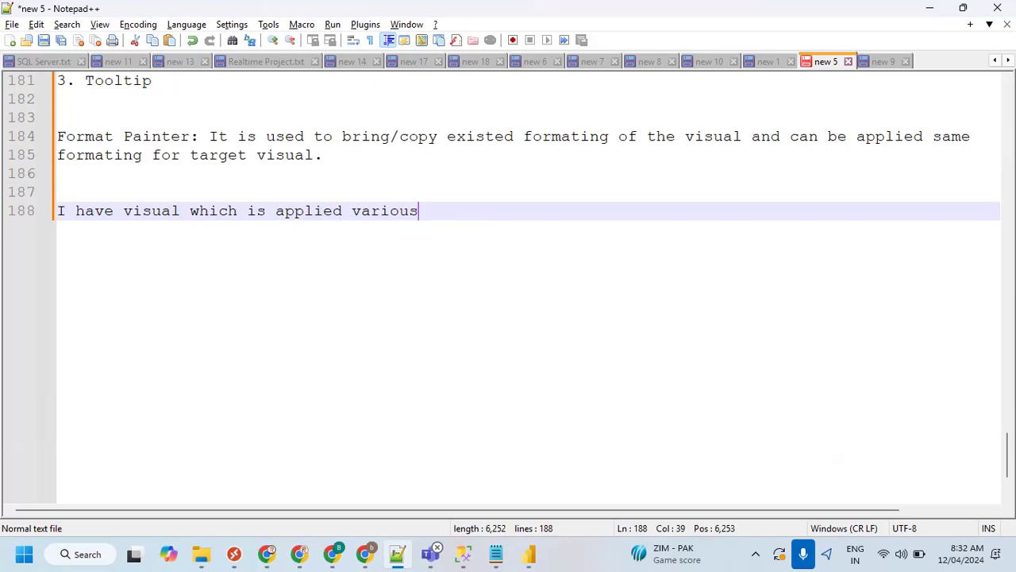
type(" format")
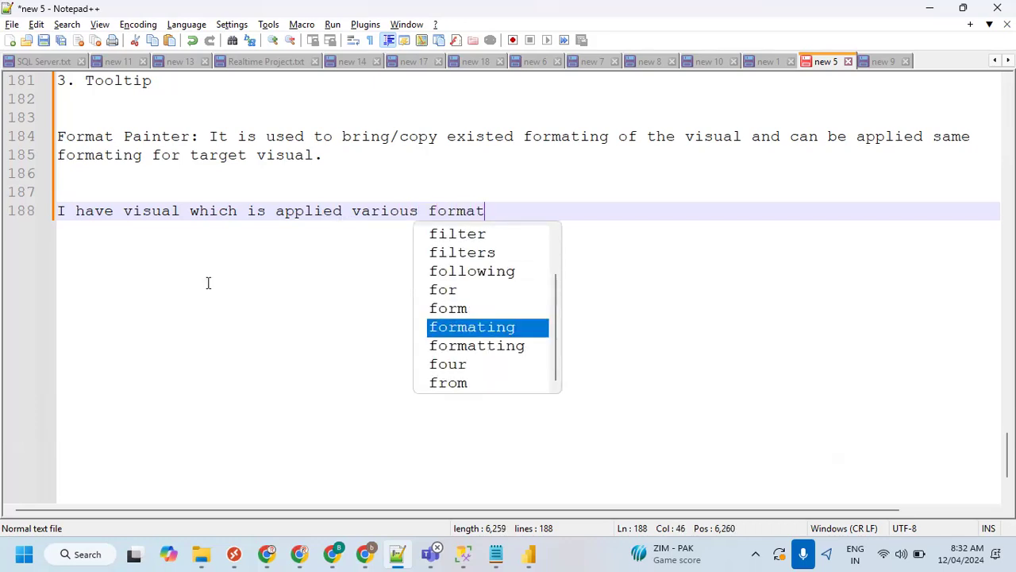
key("Return")
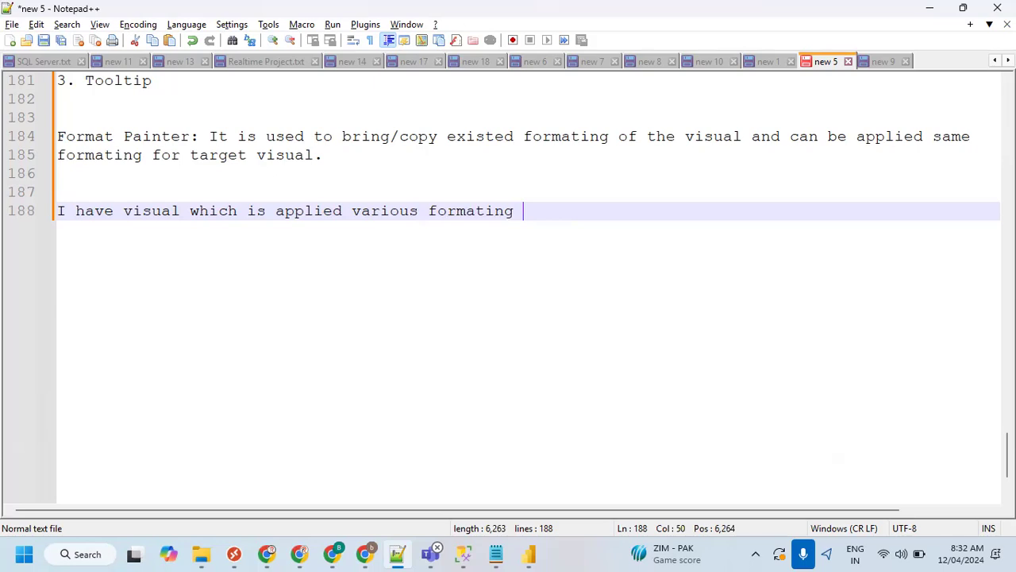
Change the last word to "formatings.", continue with "I would like to apply same formating for other", and start a new line.
key("BackSpace")
type("s. I would like to apply same")
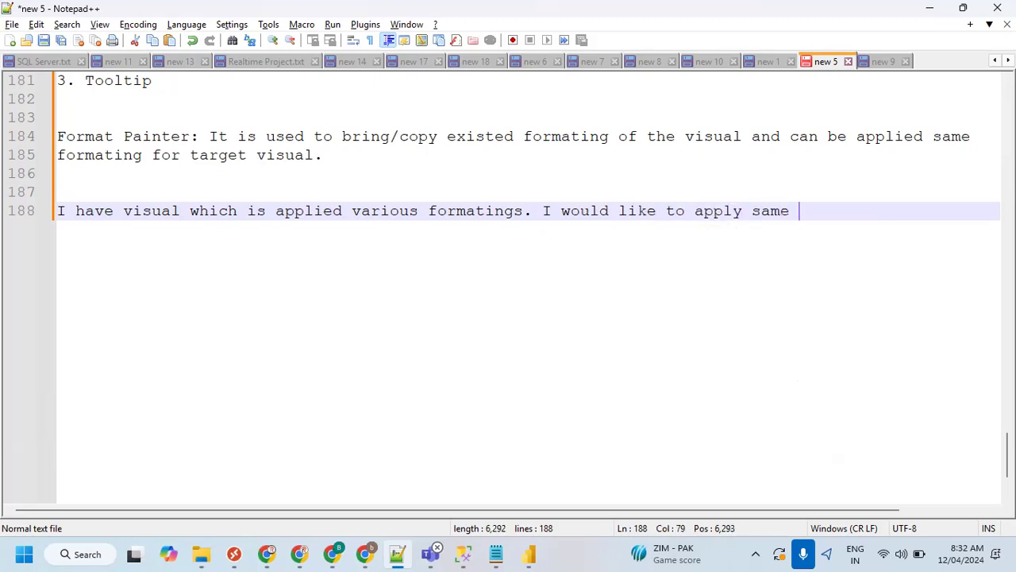
type(" formating")
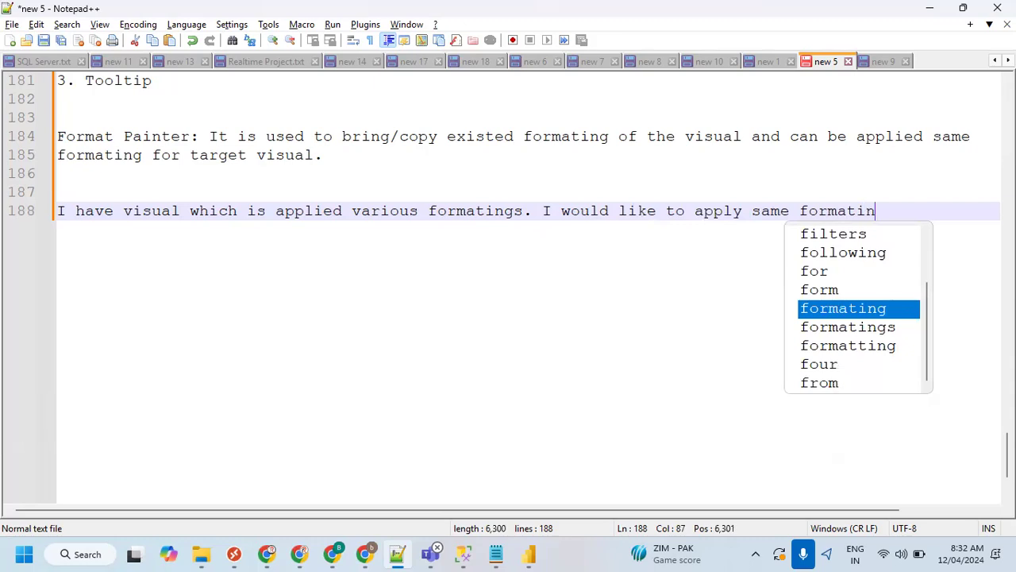
type(" for ")
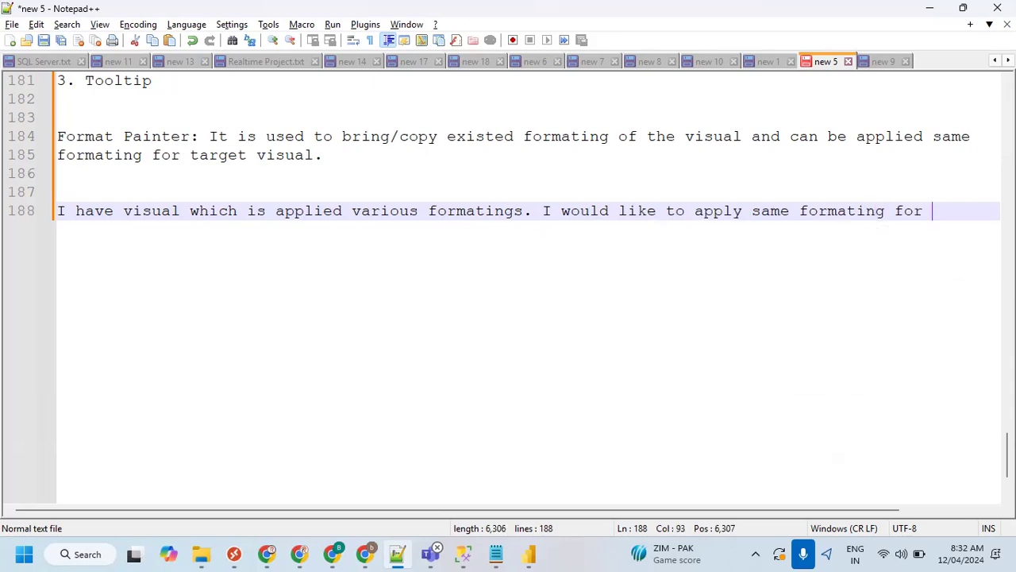
type("other")
key("Return")
key("Return")
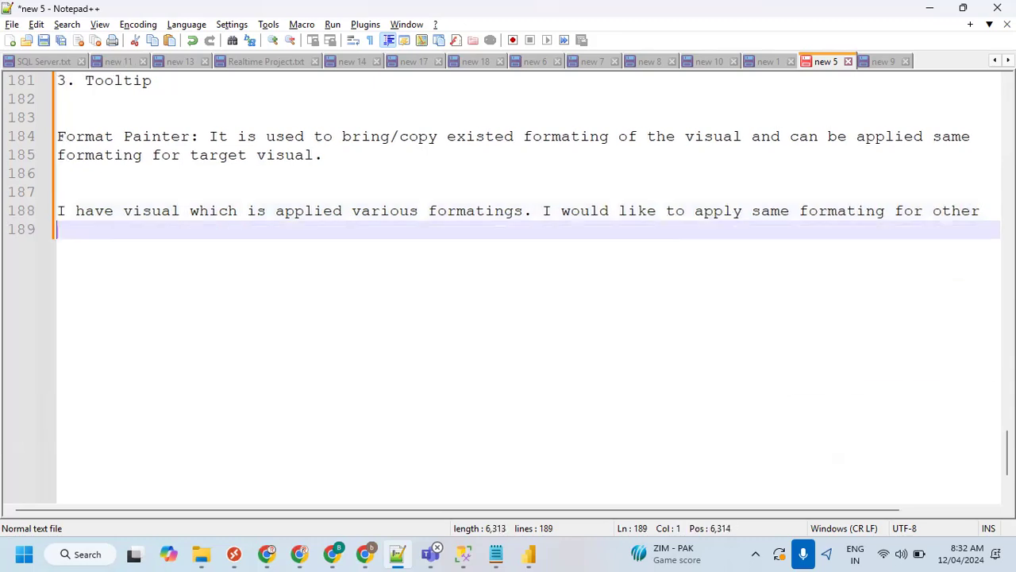
Finish the question on the new line with "visual within the same report. How can you do it?".
type("visual withi")
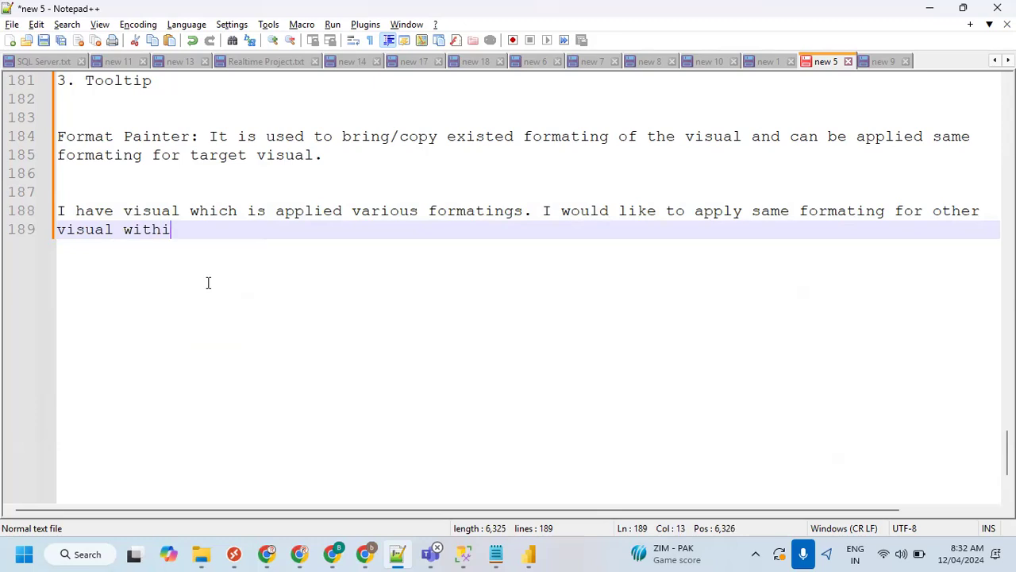
type("n the sam")
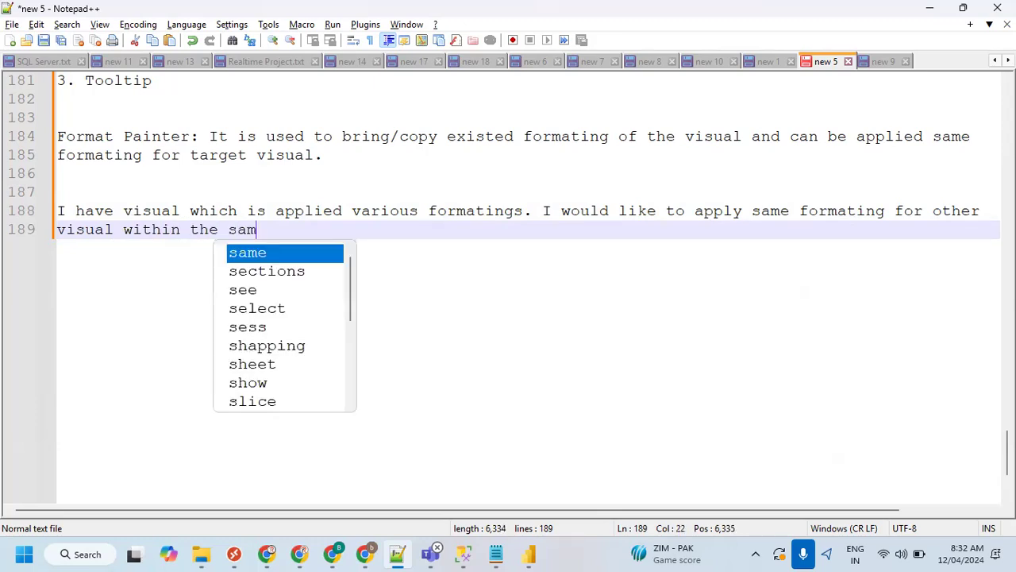
type("e report.")
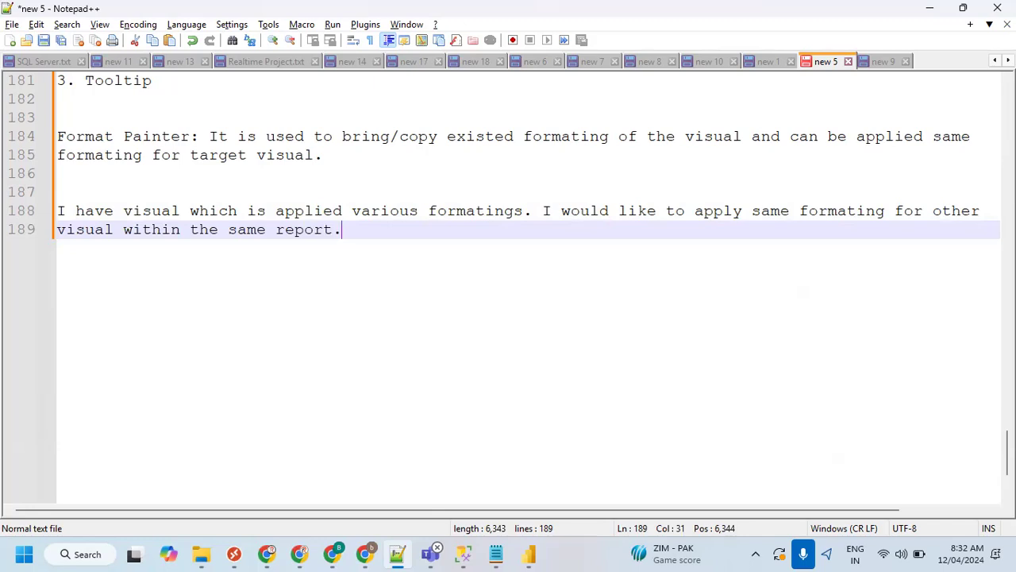
type(" How can you d")
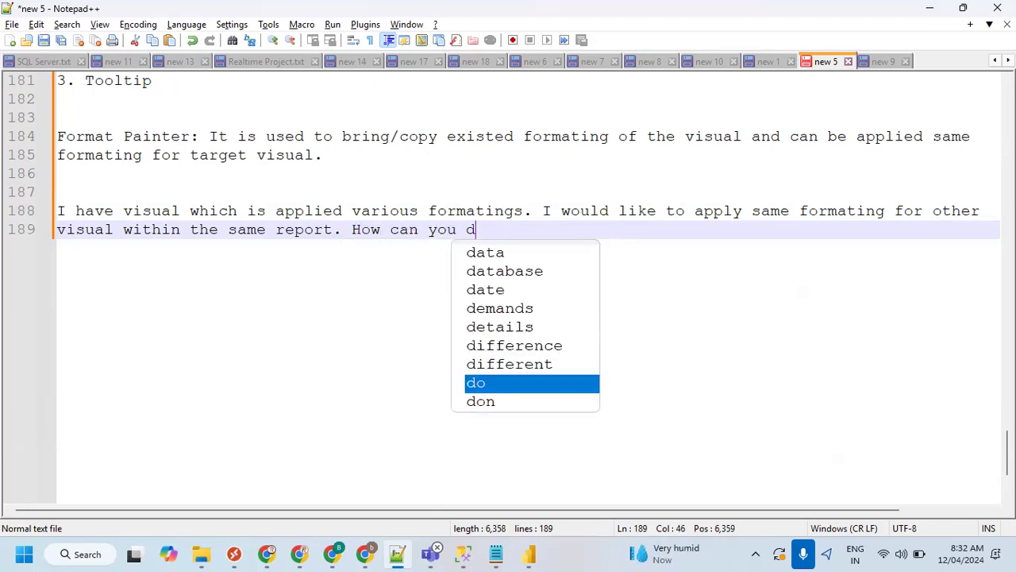
type("o it?")
key("Return")
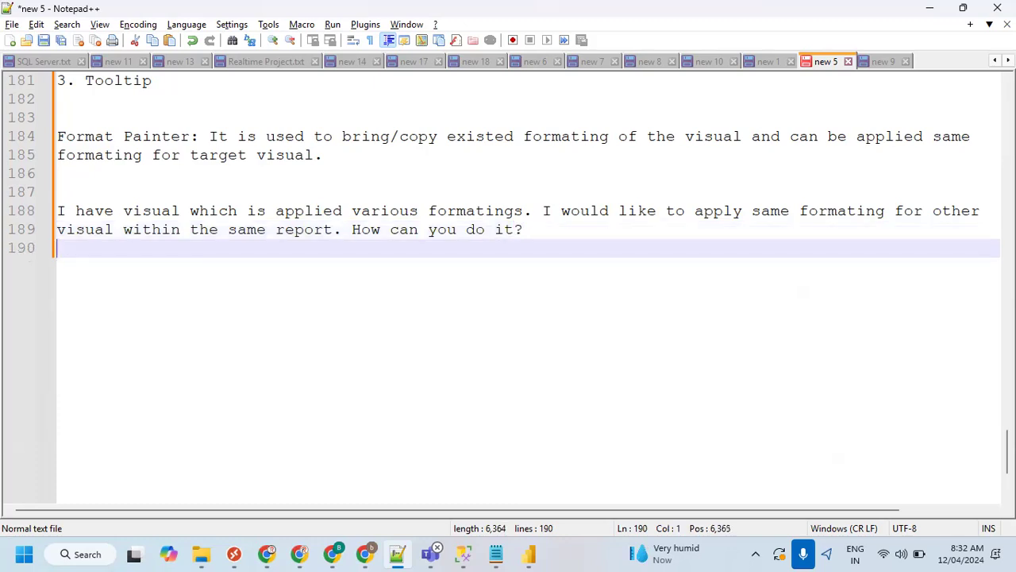
Write the answer "By using Format Painter, we can re-use existed formating." below the question, separated by a blank line.
key("Return")
type("By us")
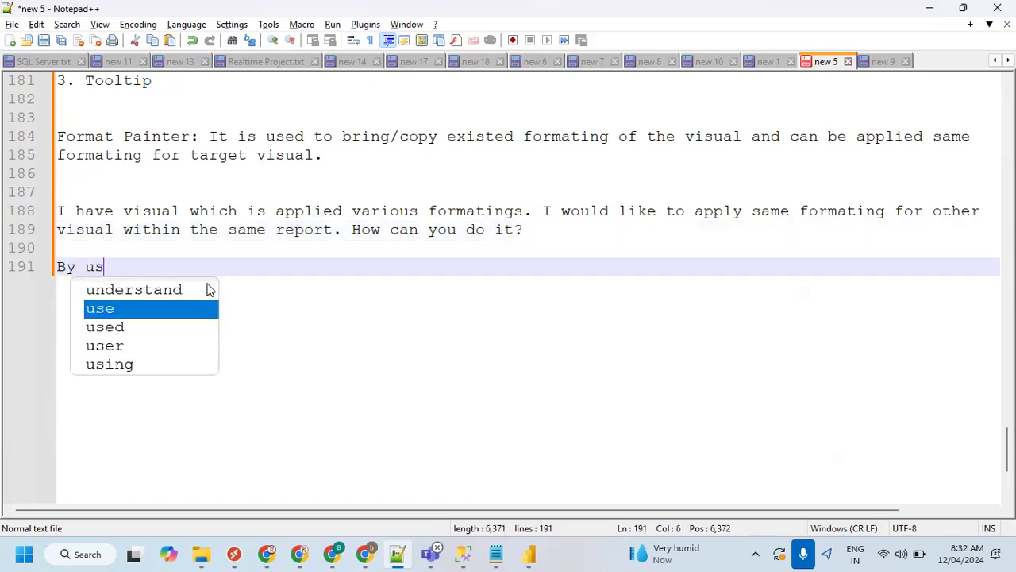
type("ing Format Pai")
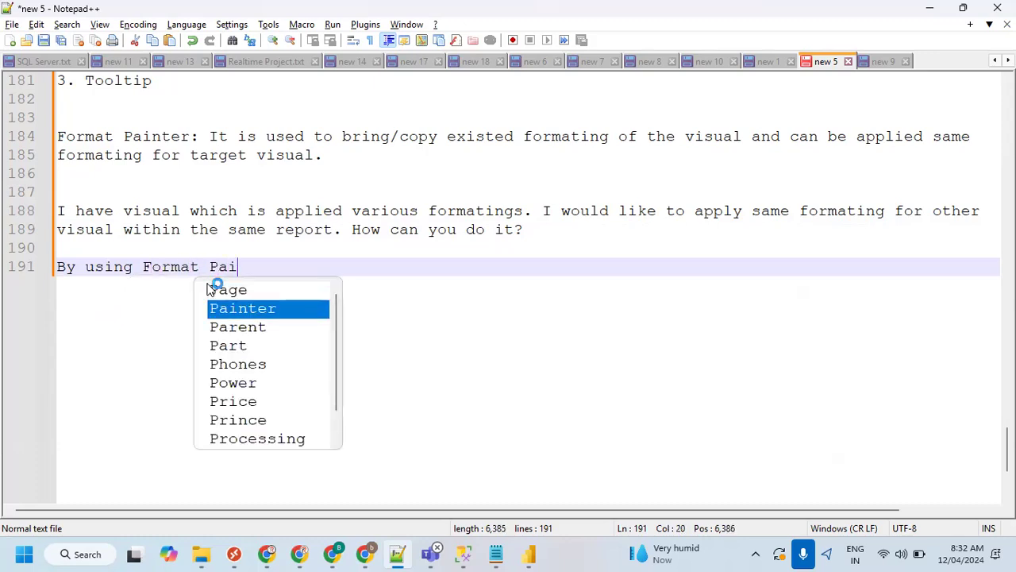
key("Return")
type(", we can ")
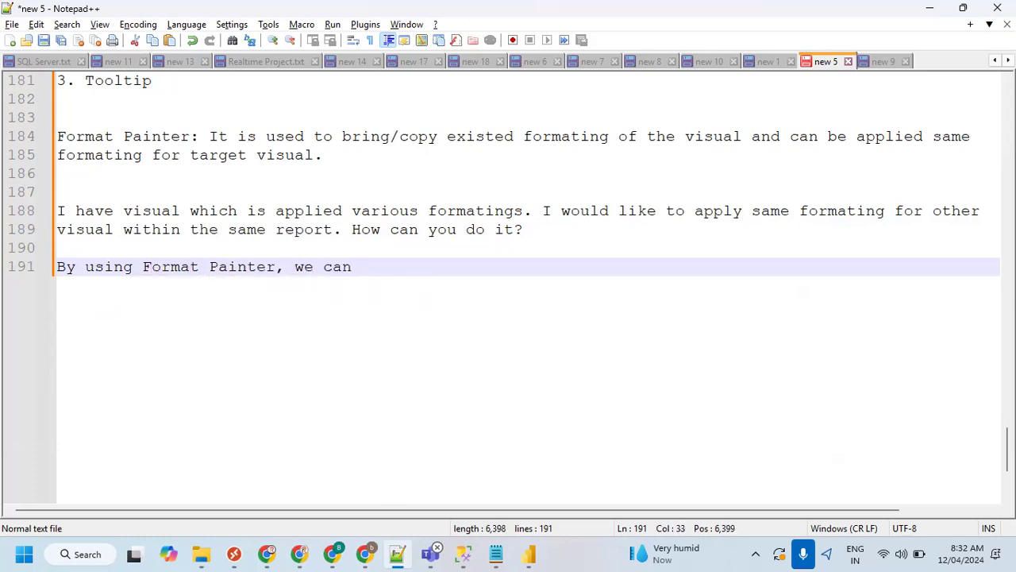
type("re-use existed format")
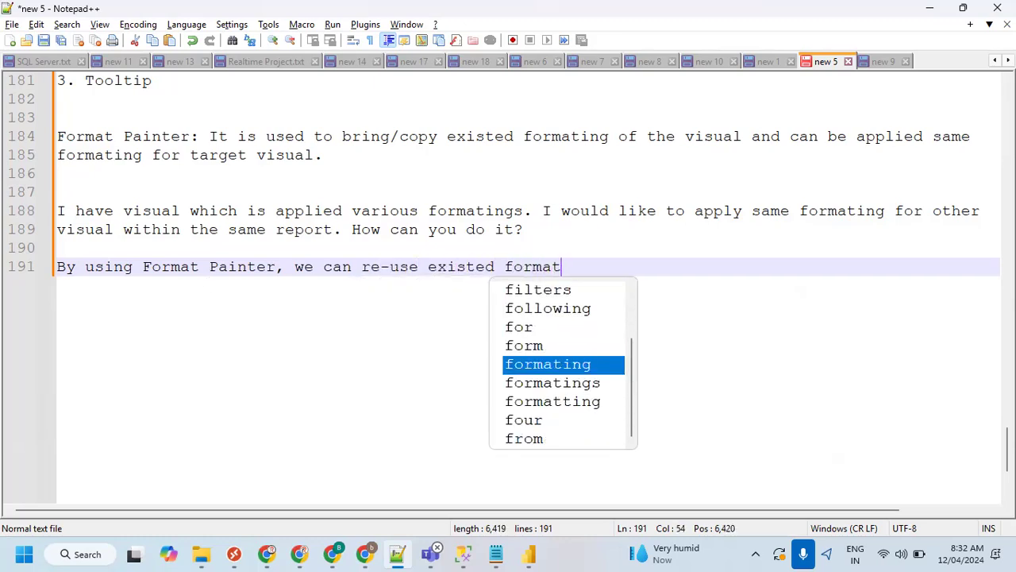
key("Return")
type(".")
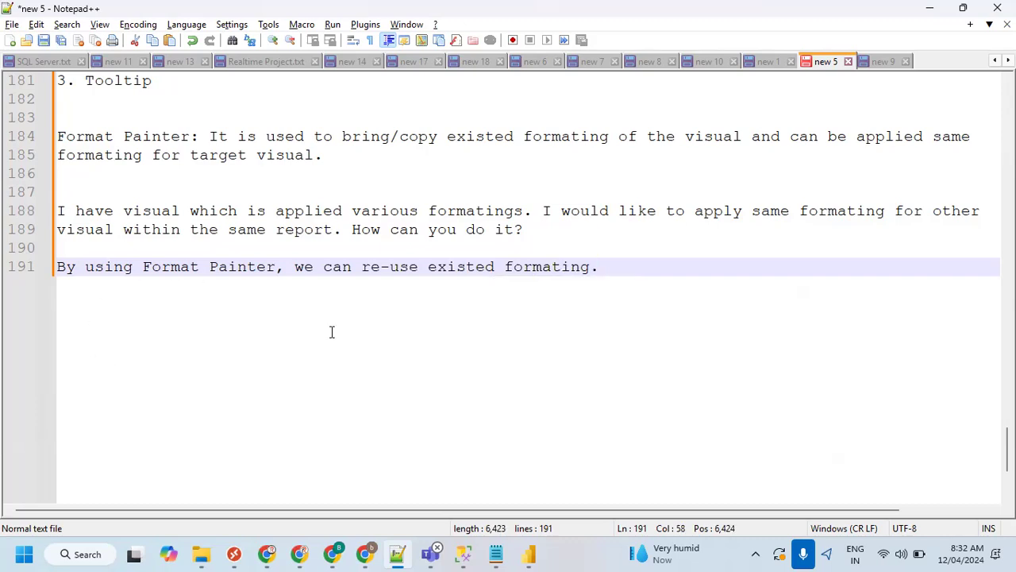
Switch to Power BI and mark the Gender legend of the Sales by Education and Gender chart with a temporary red rectangle and arrows.
left_click(527, 553)
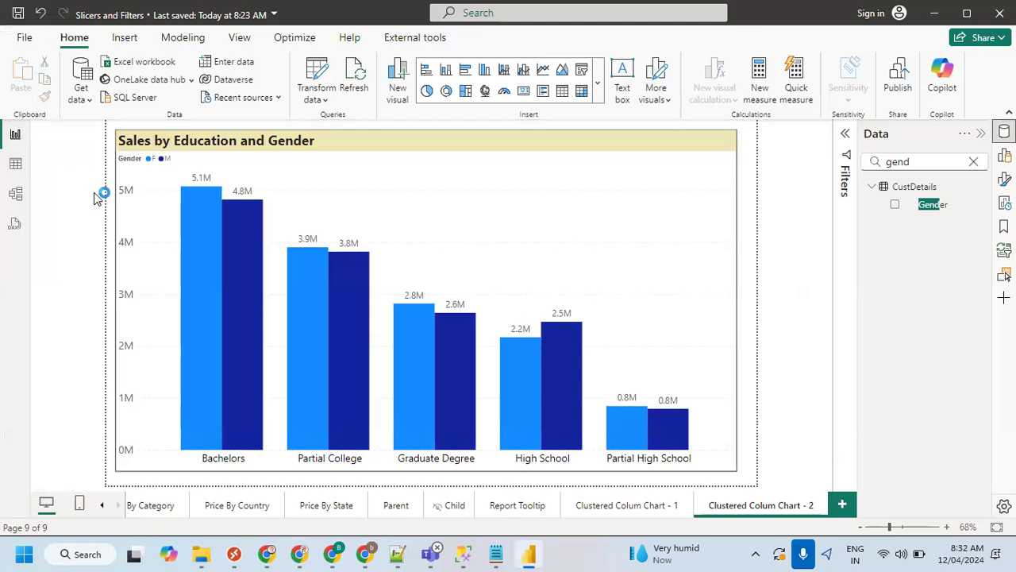
left_click(290, 182)
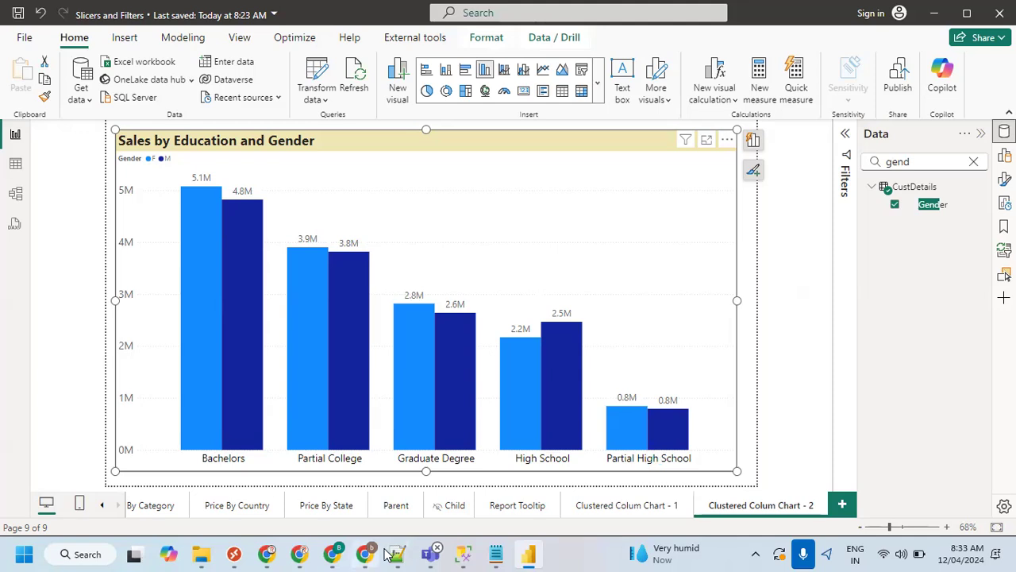
left_click(805, 278)
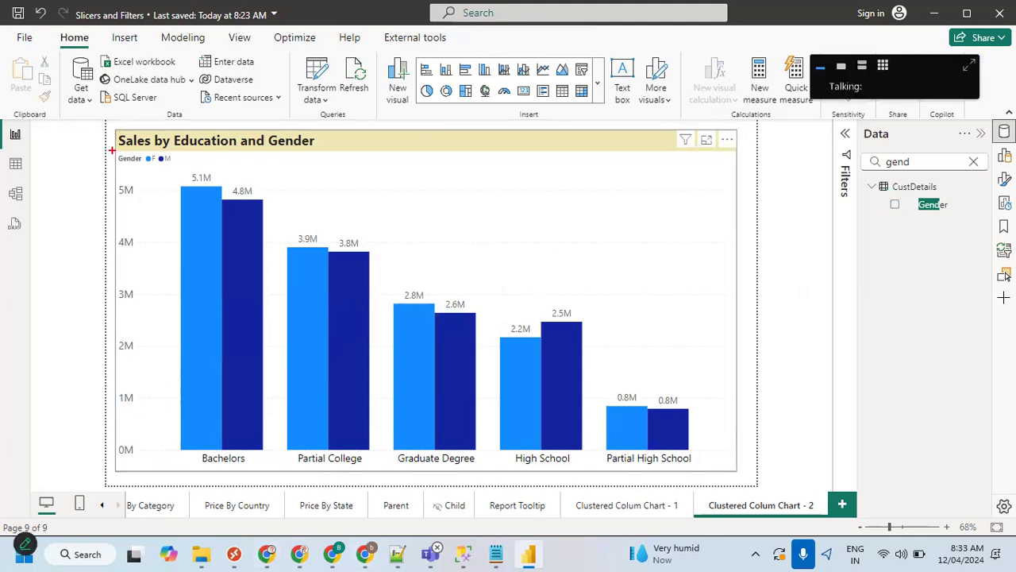
left_click_drag(108, 151, 200, 171)
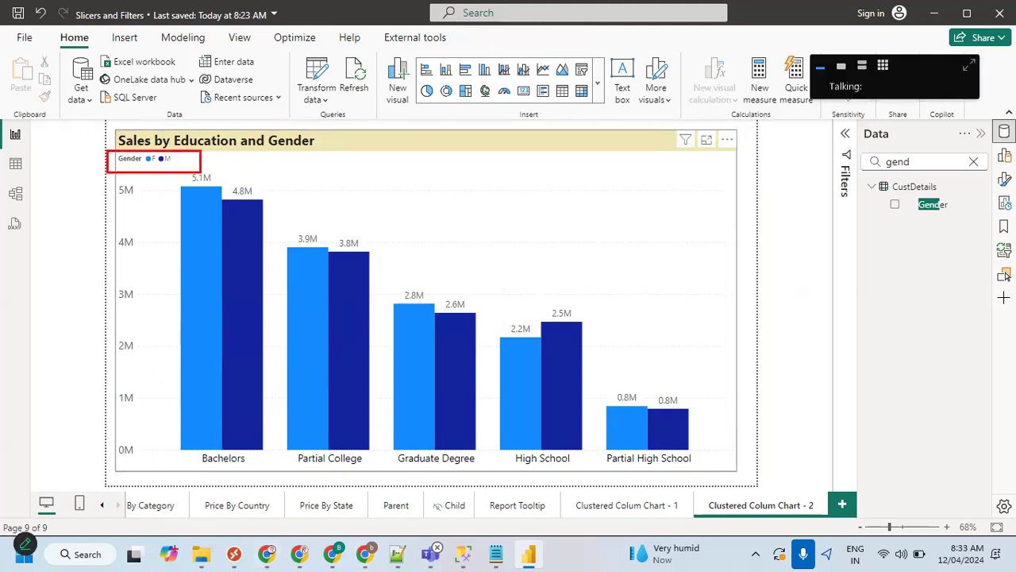
mouse_move(129, 267)
left_mouse_down()
mouse_move(135, 189)
mouse_move(150, 189)
left_mouse_up()
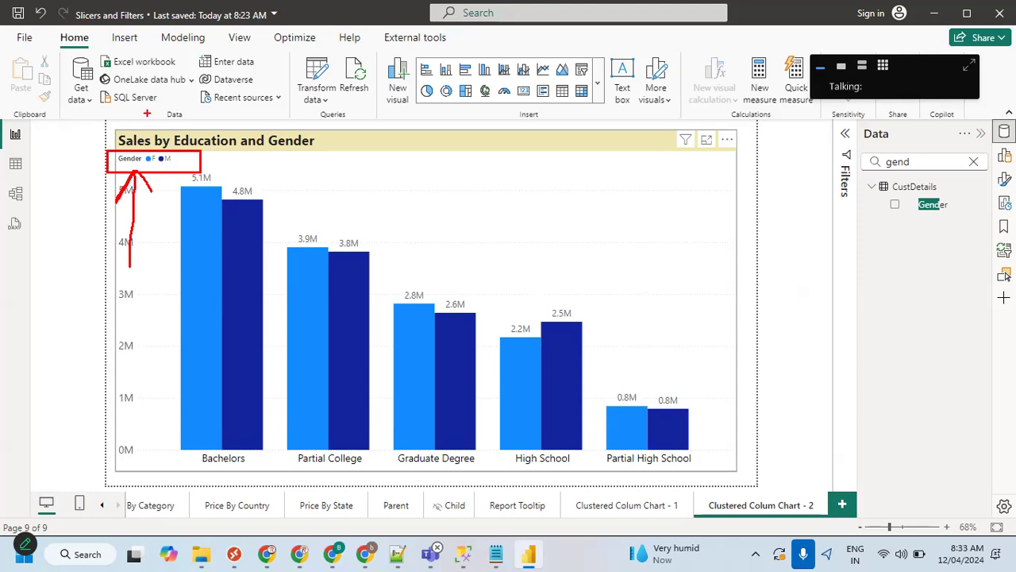
left_click_drag(153, 80, 167, 154)
key("Escape")
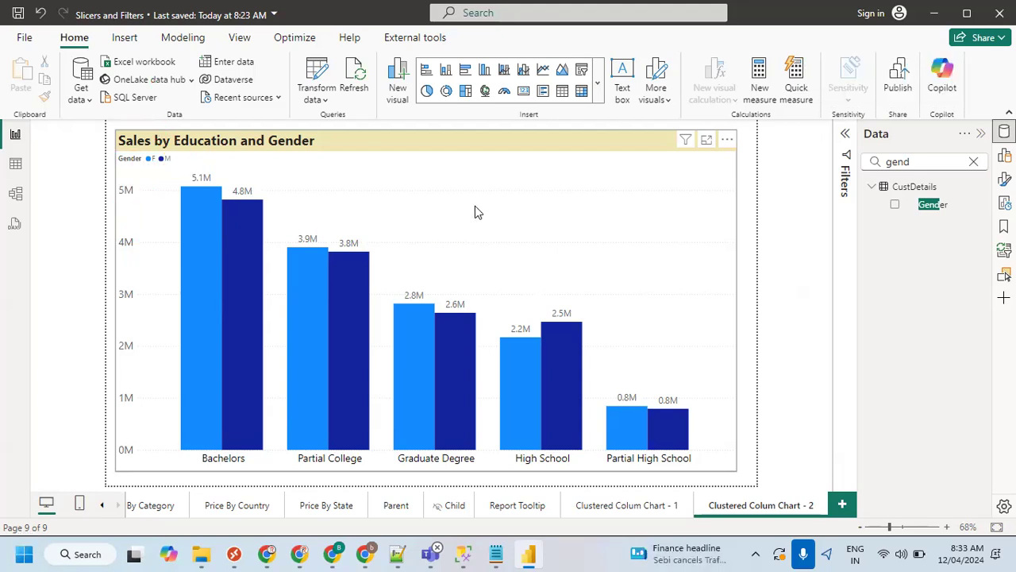
Clear the field search and replace the field list with the Sales by Education and Gender chart's formatting options.
left_click(475, 208)
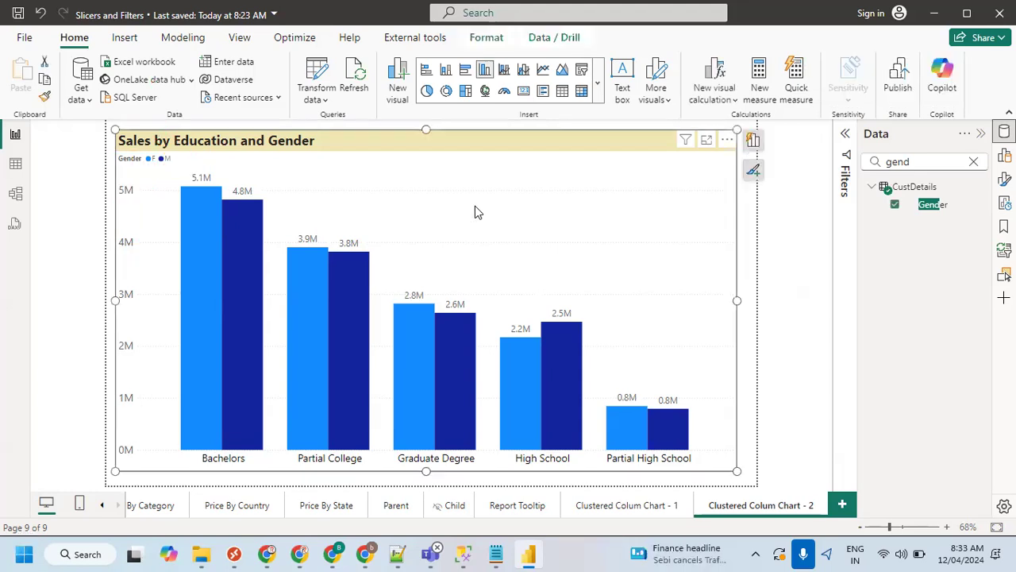
left_click(973, 162)
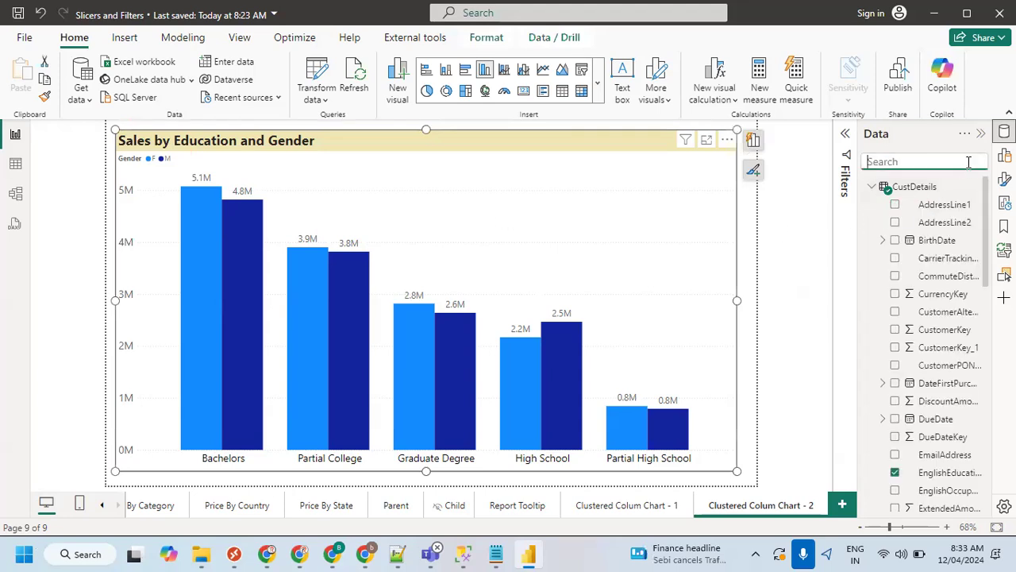
left_click(871, 187)
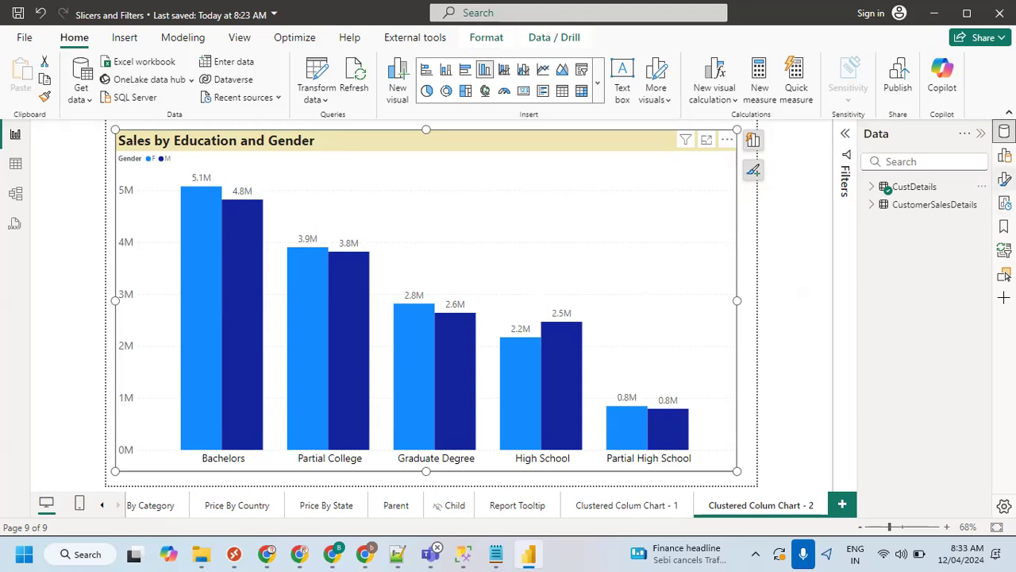
left_click(1004, 178)
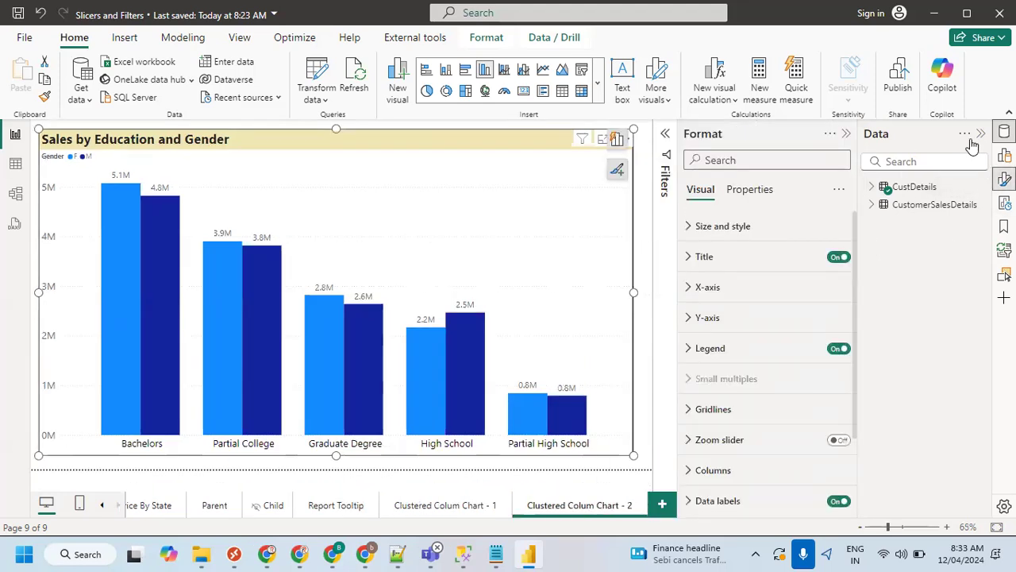
left_click(981, 133)
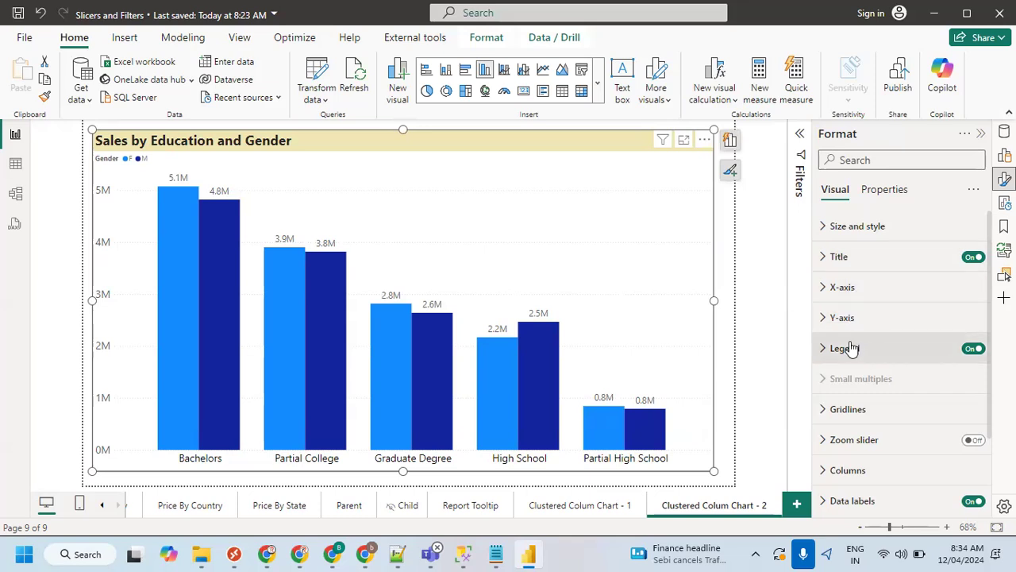
Turn the chart's legend off to inspect the columns without it, and turn the legend back on.
left_click(971, 349)
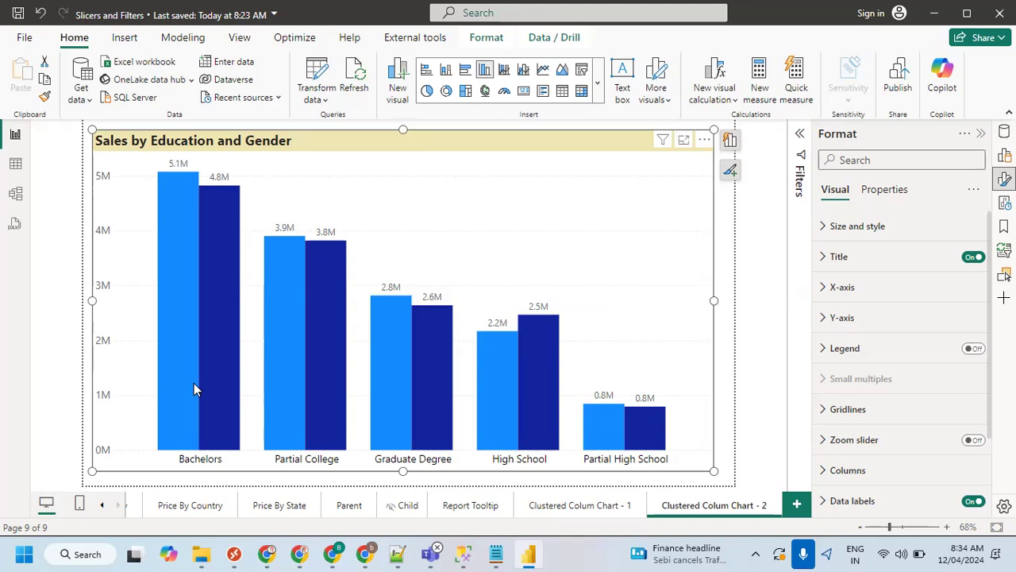
mouse_move(195, 393)
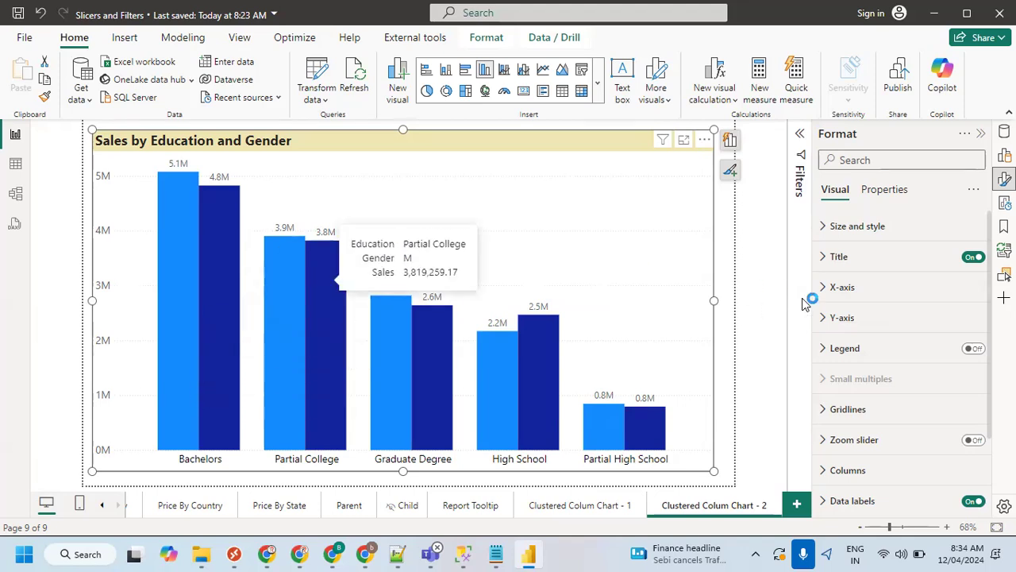
left_click(974, 350)
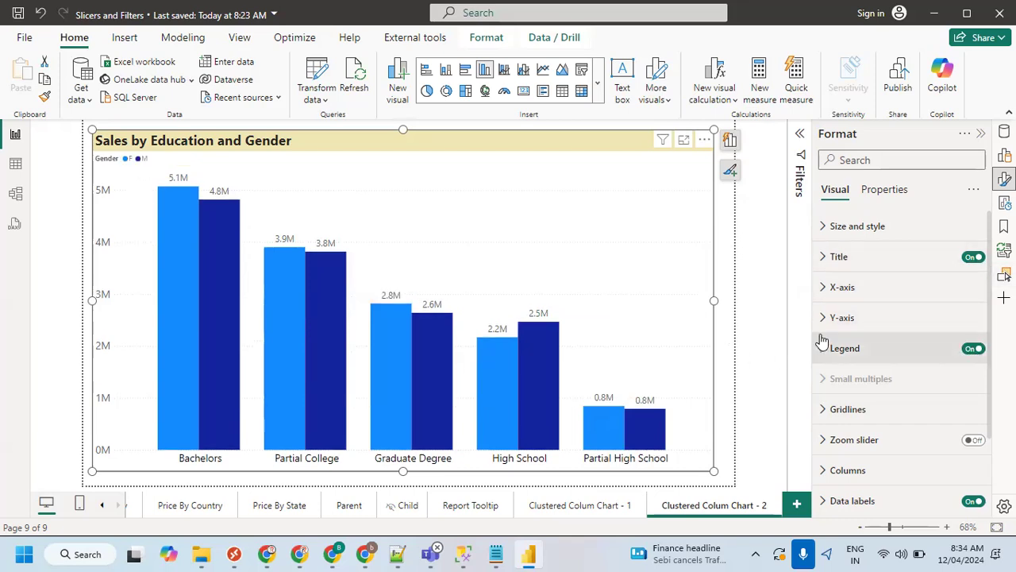
Set the legend text size of the Sales by Education and Gender chart to 13, collapse the formatting options and deselect the chart.
left_click(845, 353)
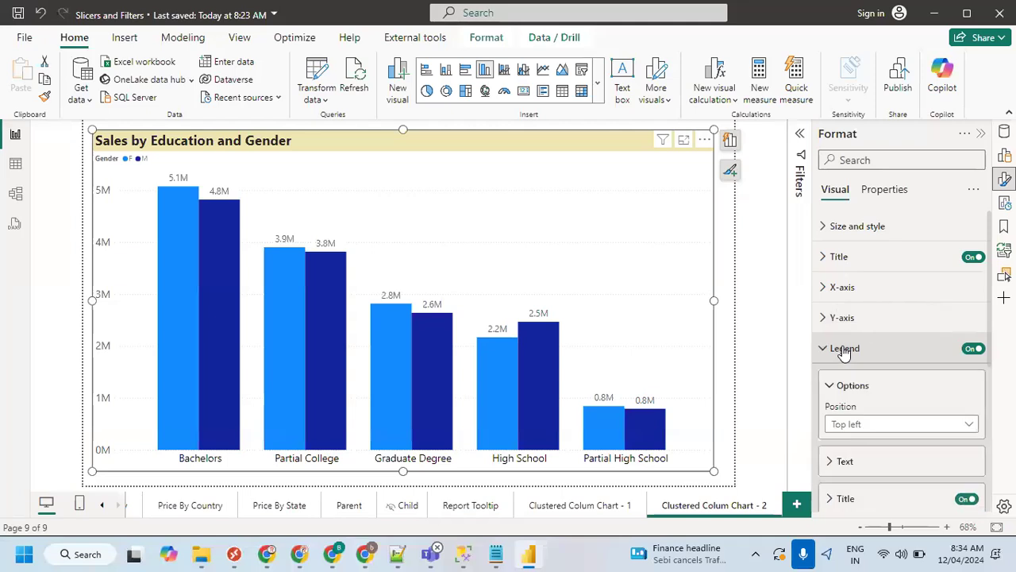
scroll(844, 354, "down", 2)
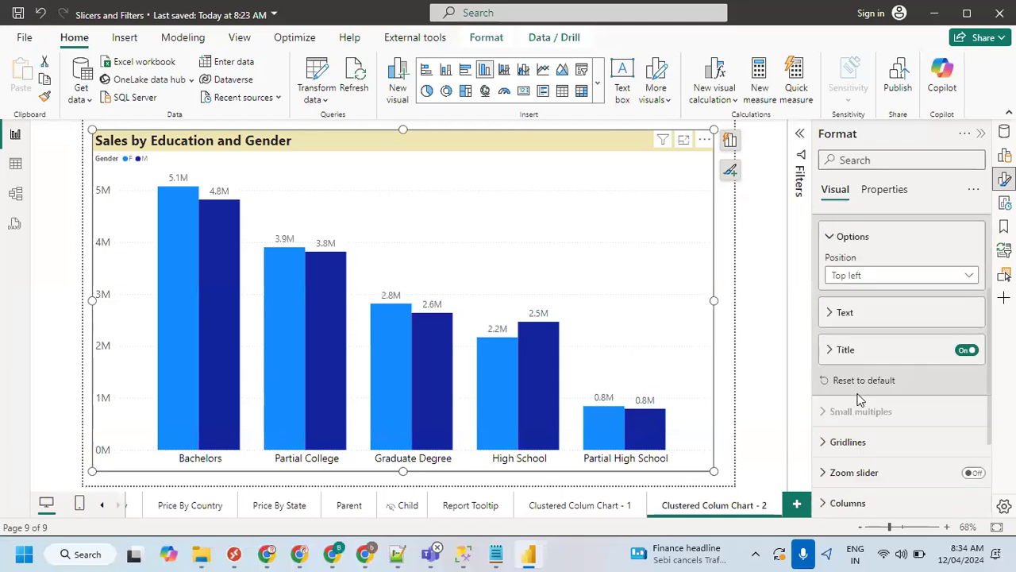
left_click(844, 313)
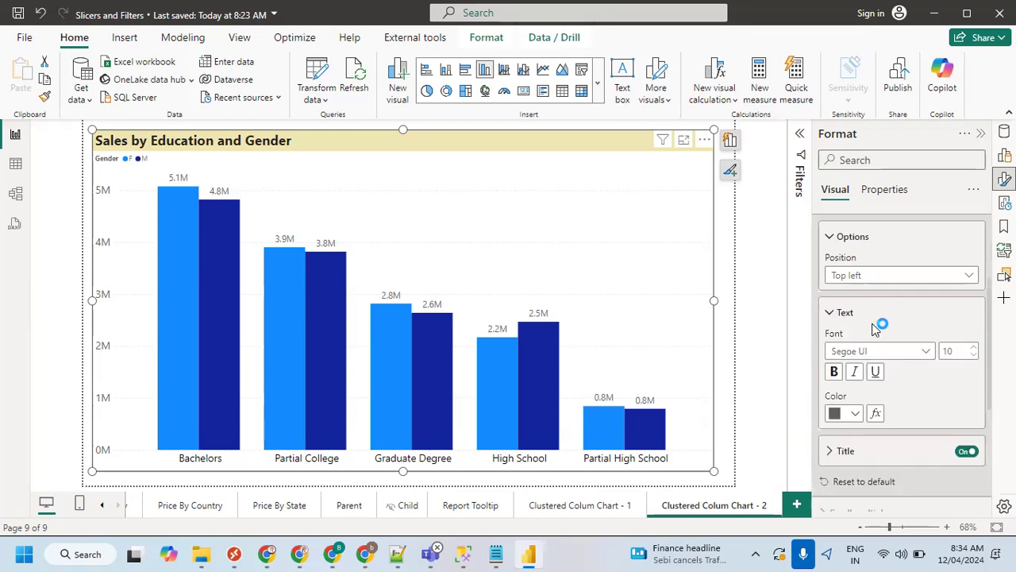
left_click(966, 352)
type("13")
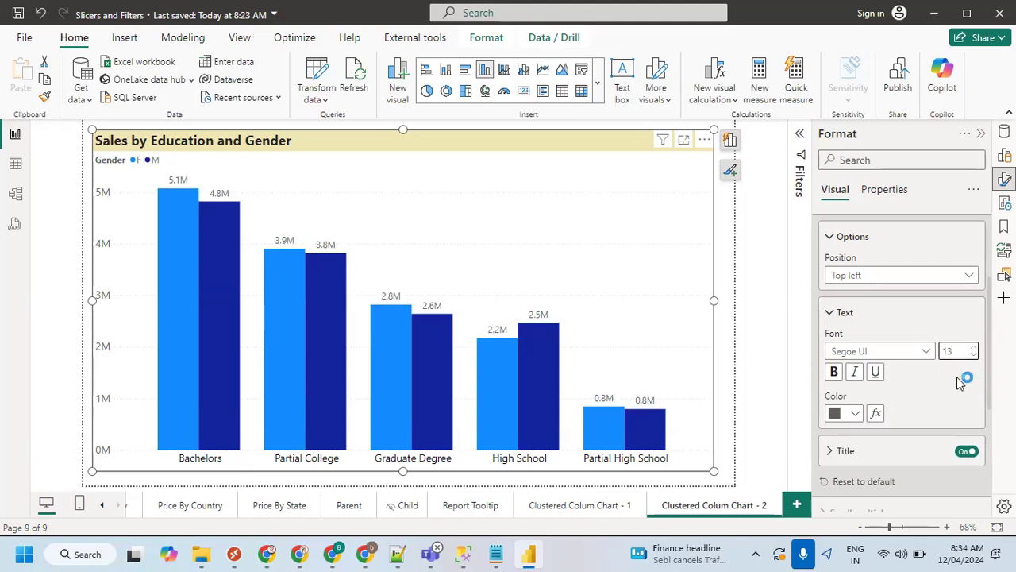
left_click(853, 238)
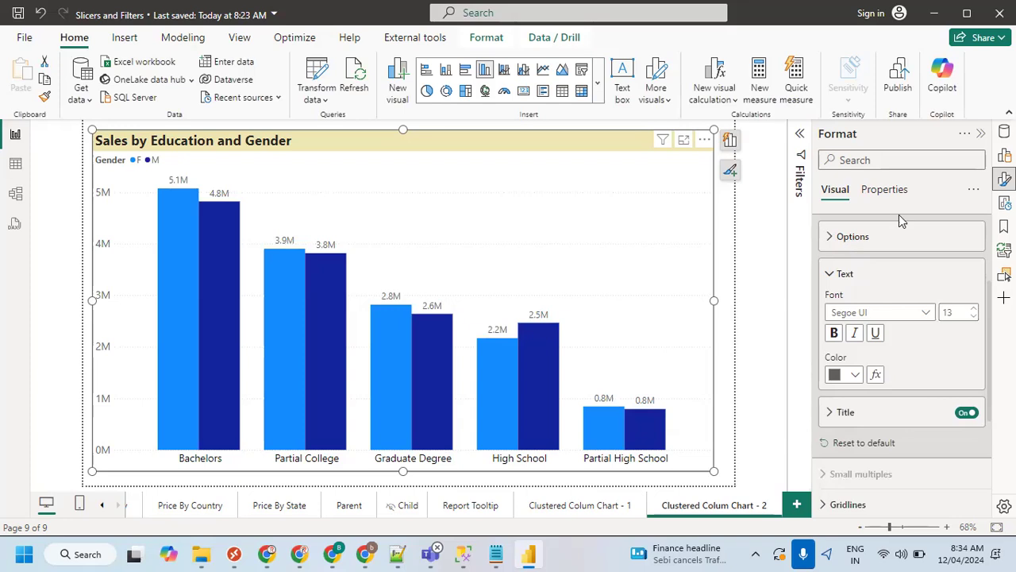
left_click(982, 136)
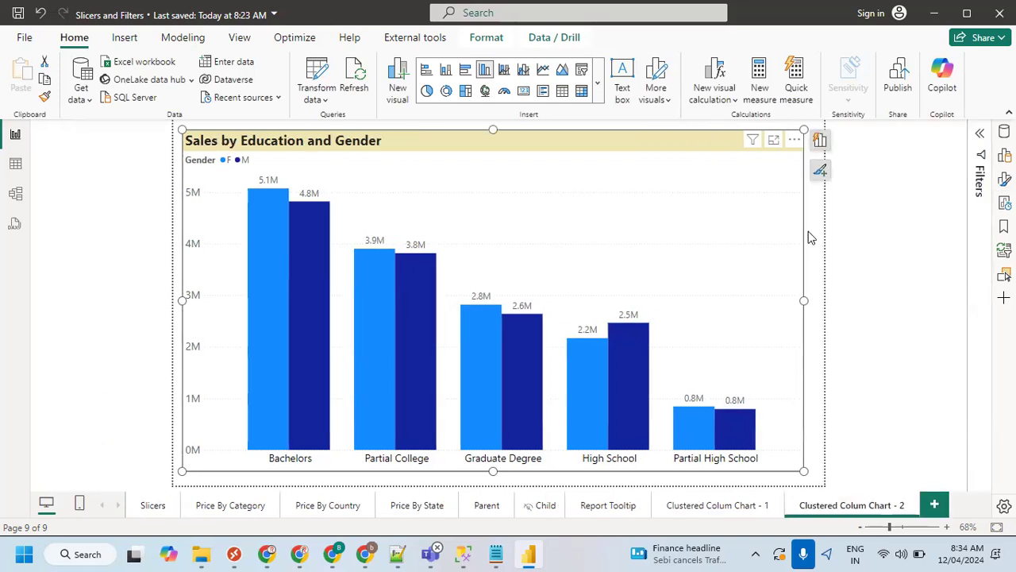
left_click(810, 233)
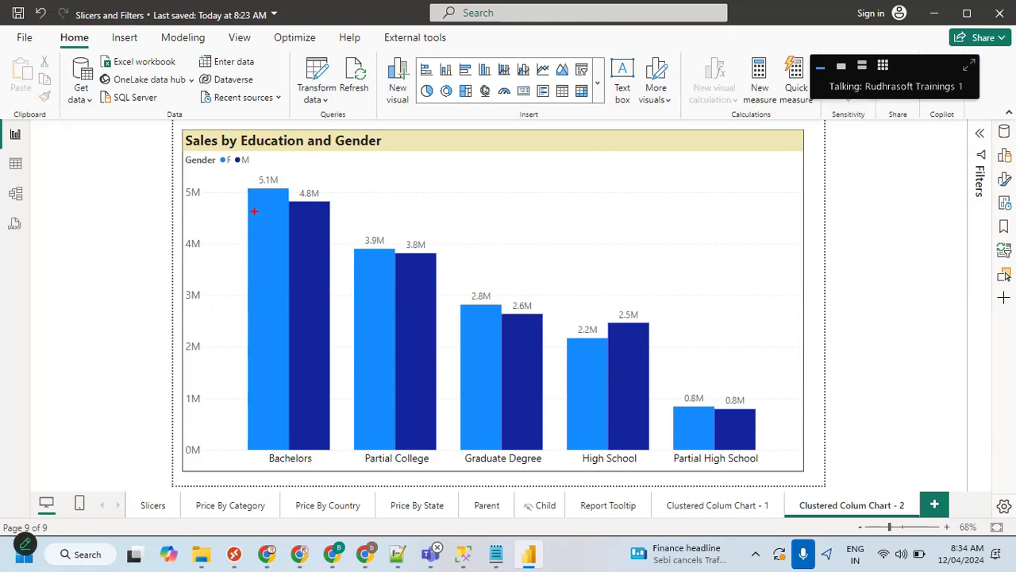
Mark the x-axis categories with temporary red ink: box the Bachelors columns, circle the Bachelors and Partial College labels, and write "X Category" beside the axis.
mouse_move(247, 189)
left_mouse_down()
mouse_move(309, 321)
mouse_move(334, 424)
mouse_move(331, 448)
mouse_move(269, 449)
mouse_move(305, 468)
mouse_move(298, 449)
left_mouse_up()
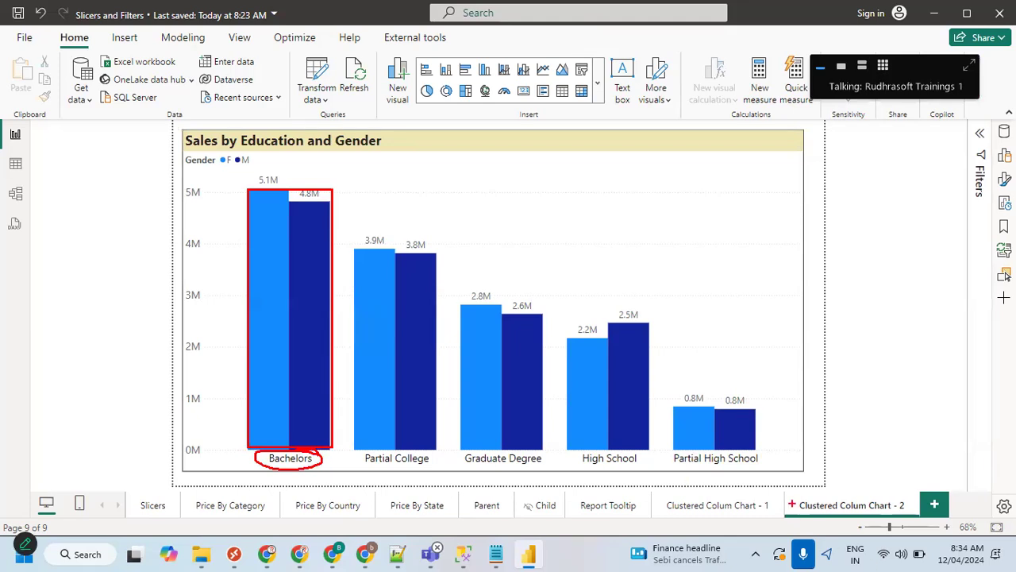
mouse_move(783, 451)
left_mouse_down()
mouse_move(764, 492)
mouse_move(786, 494)
left_mouse_up()
mouse_move(788, 452)
left_mouse_down()
mouse_move(748, 500)
mouse_move(788, 446)
mouse_move(843, 480)
left_mouse_up()
left_click_drag(855, 442, 935, 493)
mouse_move(947, 451)
left_mouse_down()
mouse_move(971, 469)
mouse_move(992, 446)
mouse_move(992, 464)
left_mouse_up()
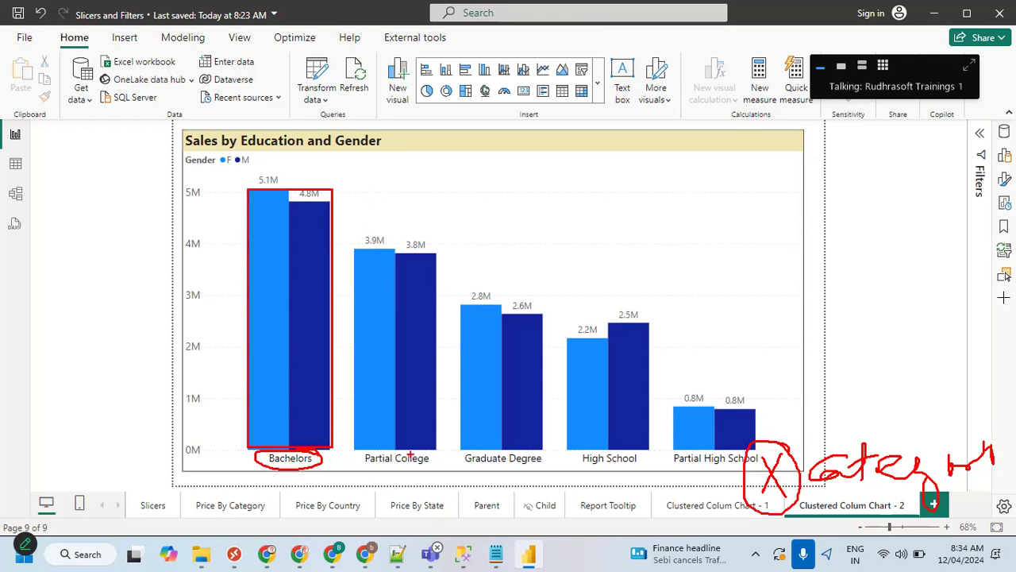
mouse_move(435, 443)
left_mouse_down()
mouse_move(351, 448)
mouse_move(418, 472)
mouse_move(442, 449)
left_mouse_up()
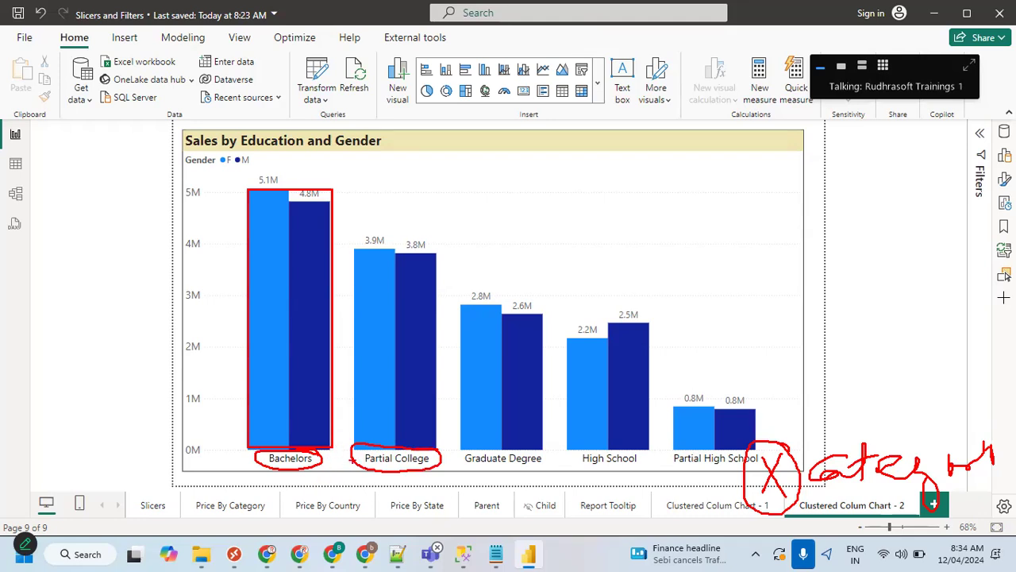
Box and underline the F and M legend entries in red, and draw an up arrow on Bachelors' F column and a down arrow on its M column.
mouse_move(221, 145)
left_mouse_down()
mouse_move(220, 173)
mouse_move(262, 159)
mouse_move(220, 147)
left_mouse_up()
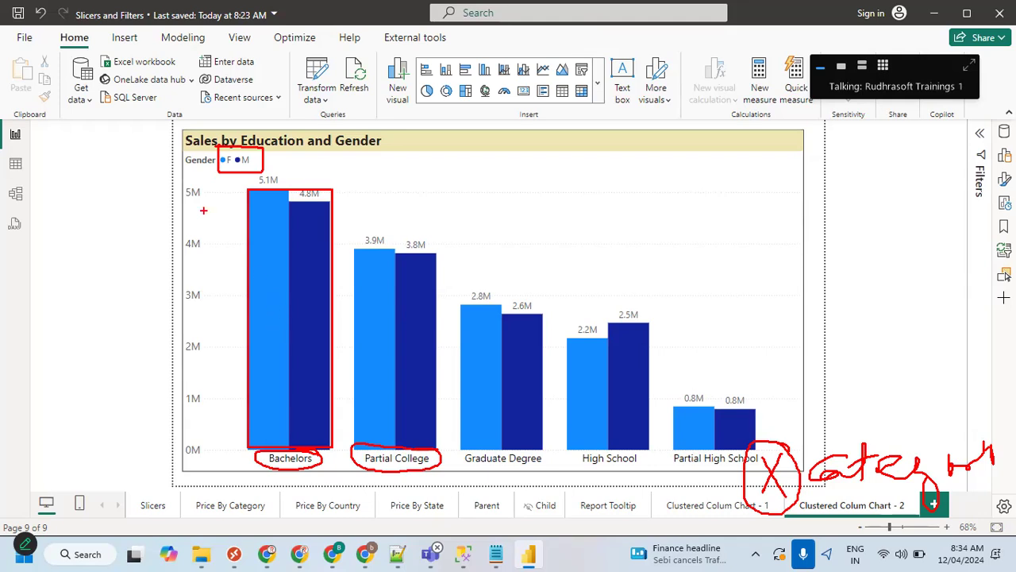
left_click_drag(220, 165, 233, 165)
mouse_move(259, 288)
left_mouse_down()
mouse_move(260, 226)
mouse_move(267, 244)
left_mouse_up()
left_click_drag(236, 166, 251, 164)
left_click_drag(310, 224, 310, 262)
mouse_move(303, 250)
left_mouse_down()
mouse_move(310, 261)
mouse_move(320, 252)
left_mouse_up()
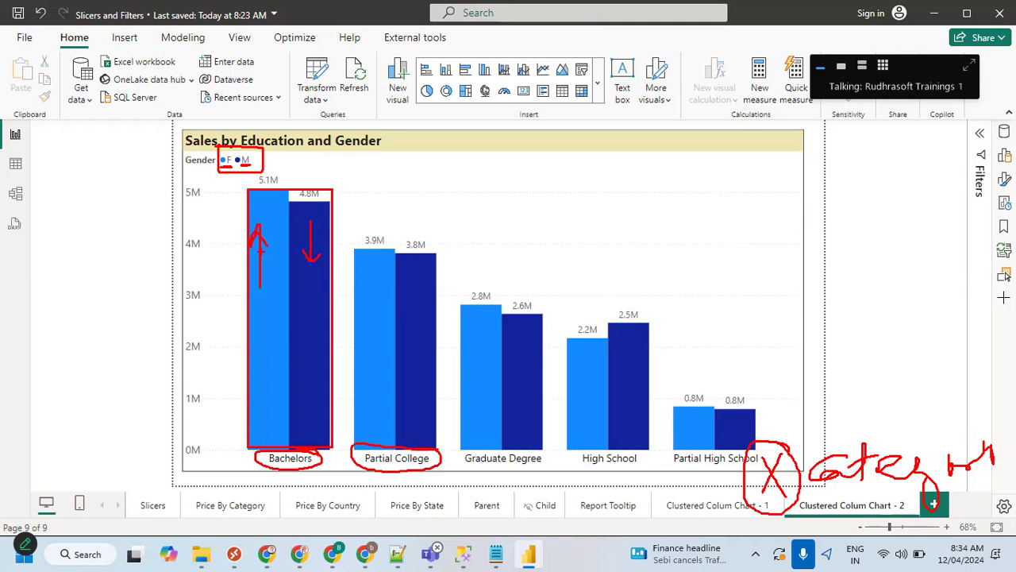
Mark the higher and lower gender columns of the remaining education categories with red arrows, circle the High School label, and clear the annotations.
mouse_move(372, 341)
left_mouse_down()
mouse_move(372, 291)
mouse_move(365, 302)
mouse_move(412, 320)
left_mouse_up()
left_click_drag(403, 306, 412, 322)
left_click_drag(412, 322, 420, 310)
left_click_drag(489, 409, 492, 354)
mouse_move(486, 376)
left_mouse_down()
mouse_move(492, 354)
mouse_move(521, 397)
left_mouse_up()
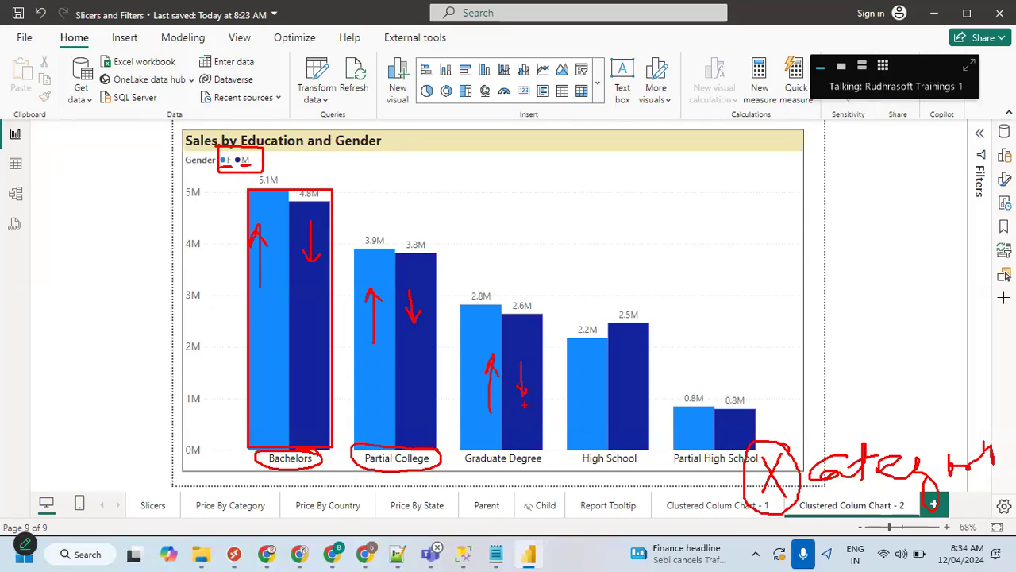
mouse_move(592, 446)
left_mouse_down()
mouse_move(647, 451)
mouse_move(570, 470)
mouse_move(643, 475)
mouse_move(619, 374)
mouse_move(639, 373)
mouse_move(589, 399)
mouse_move(603, 377)
left_mouse_up()
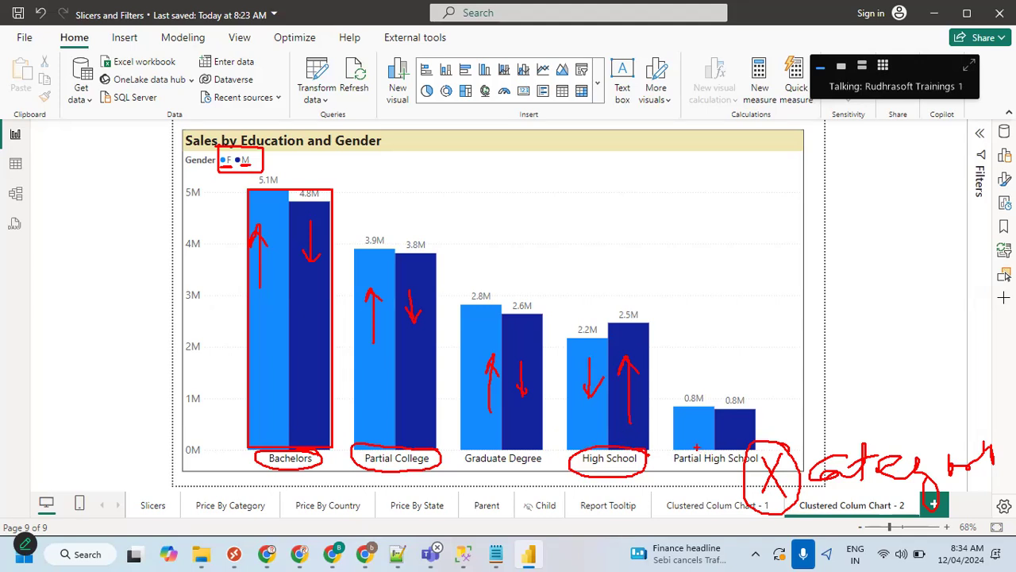
mouse_move(694, 445)
left_mouse_down()
mouse_move(687, 416)
mouse_move(732, 442)
left_mouse_up()
key("Escape")
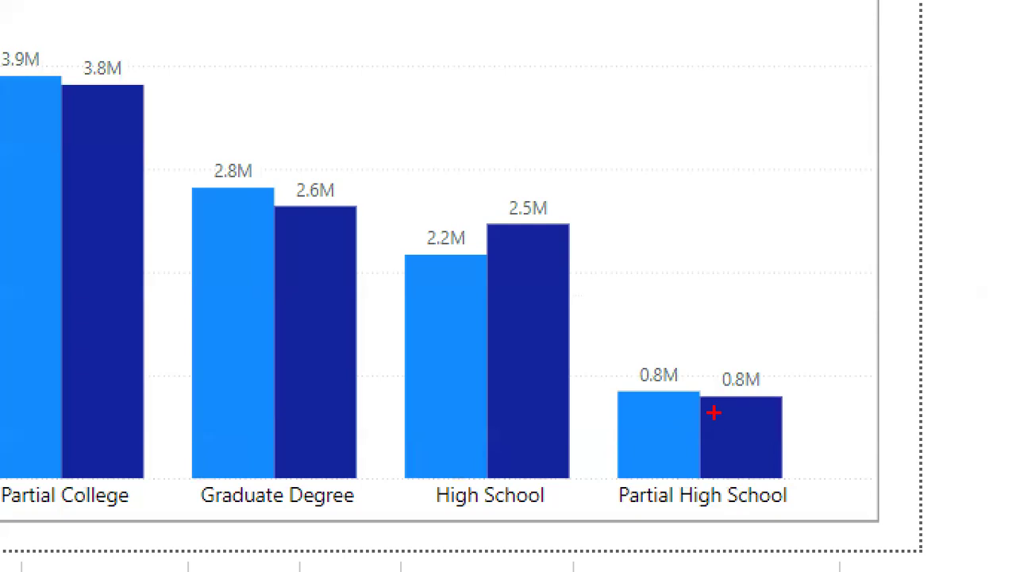
Circle both Partial High School data labels in red on the magnified chart, and exit the magnified annotation view.
mouse_move(673, 366)
left_mouse_down()
mouse_move(643, 355)
mouse_move(666, 391)
mouse_move(684, 357)
left_mouse_up()
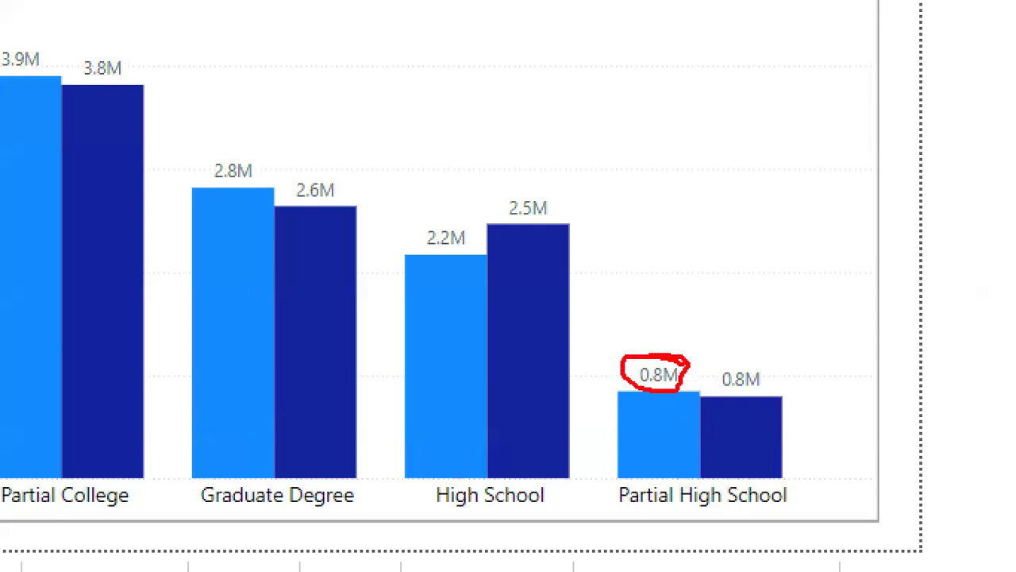
mouse_move(768, 366)
left_mouse_down()
mouse_move(707, 385)
mouse_move(763, 373)
mouse_move(740, 364)
left_mouse_up()
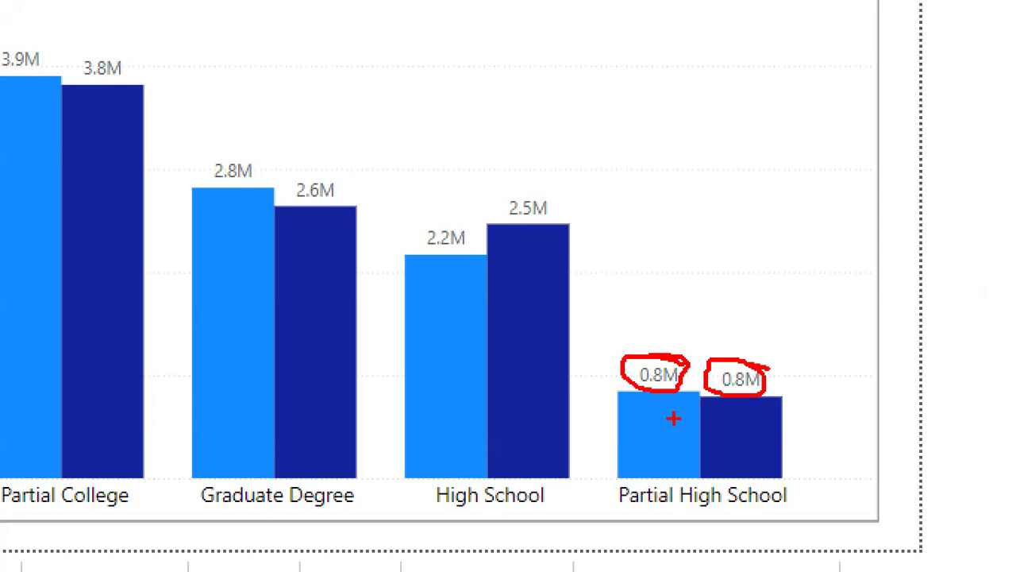
key("Escape")
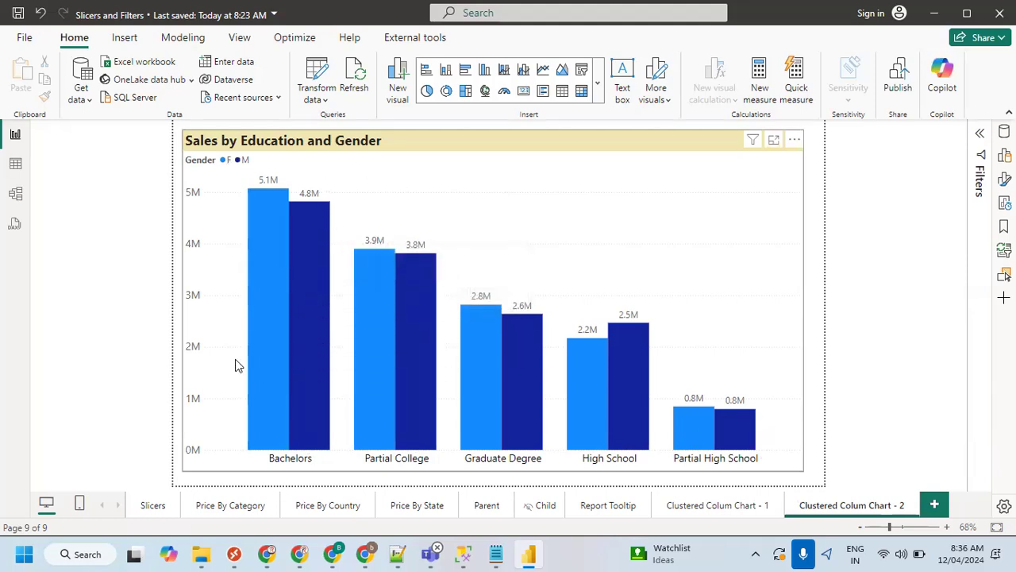
Write the temporary red note "Gender Female generating more sales across all the categories except "High School"" over the chart, and dismiss it.
key("ctrl+2")
key("t")
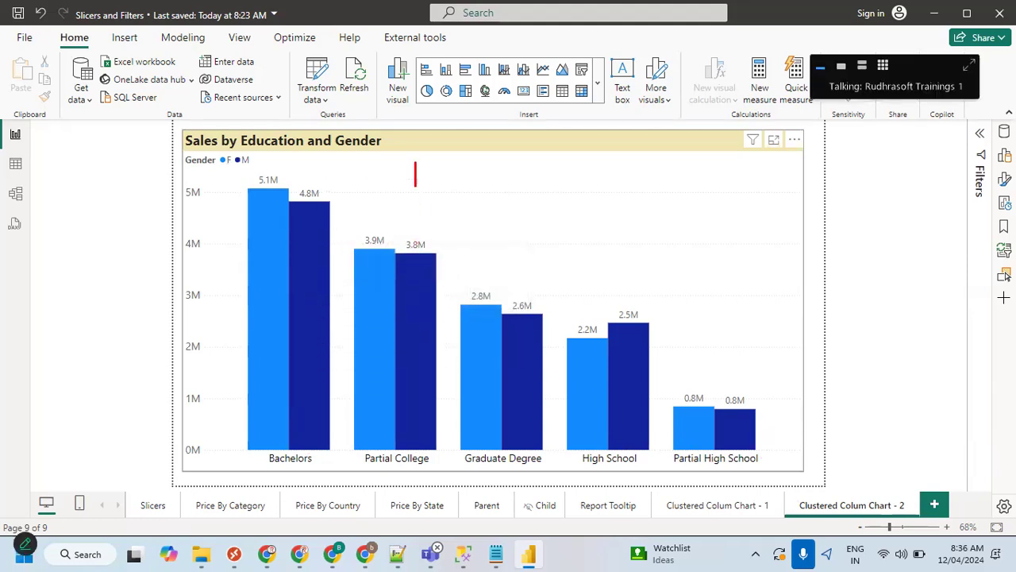
type("Gender Female ")
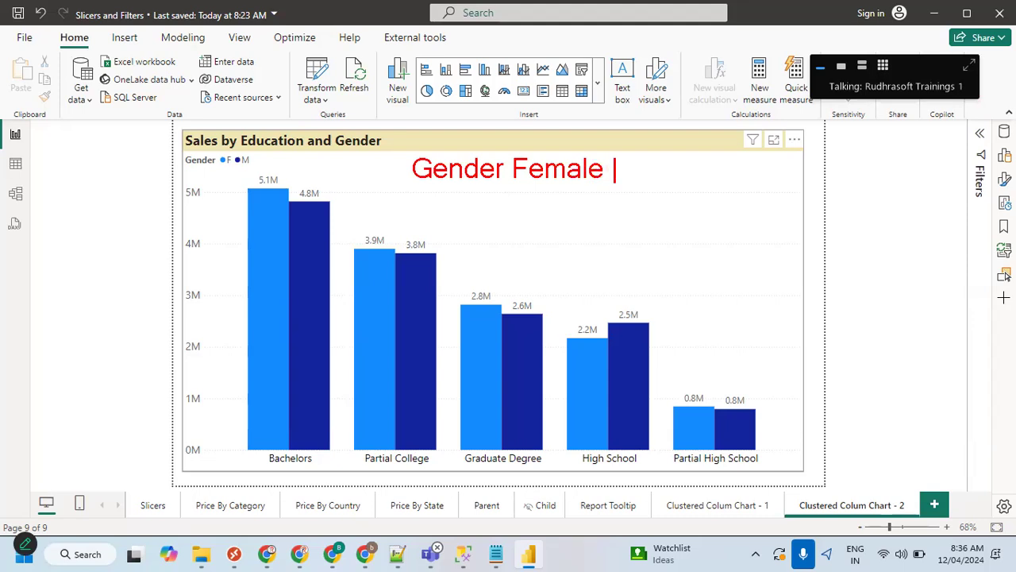
type("generatin")
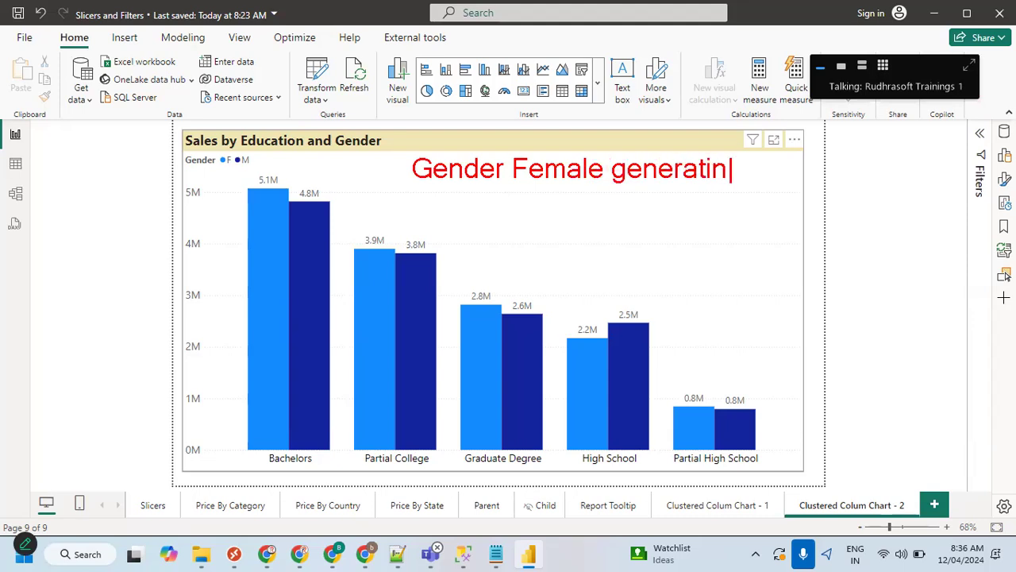
type("g more ")
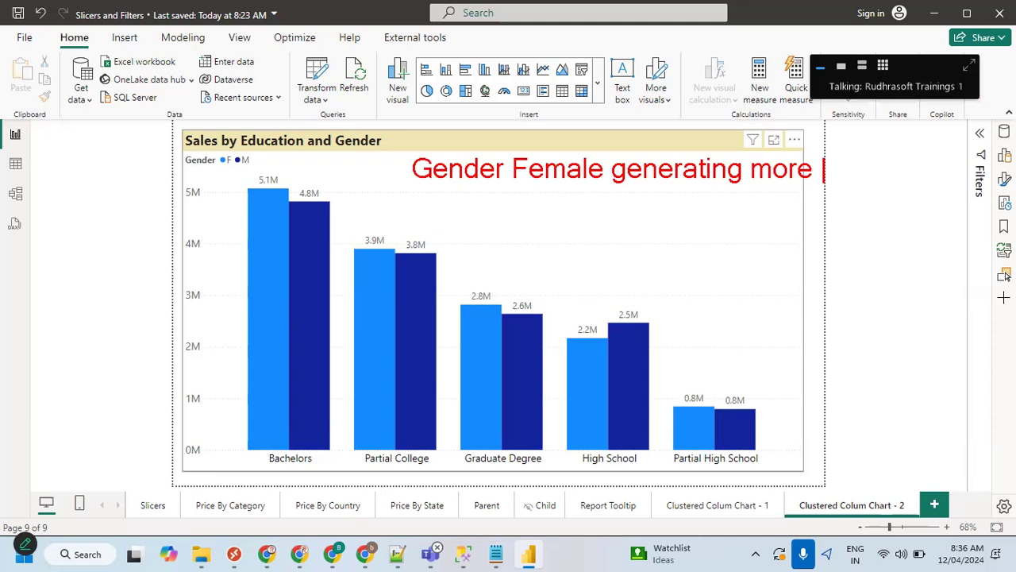
type("sales ")
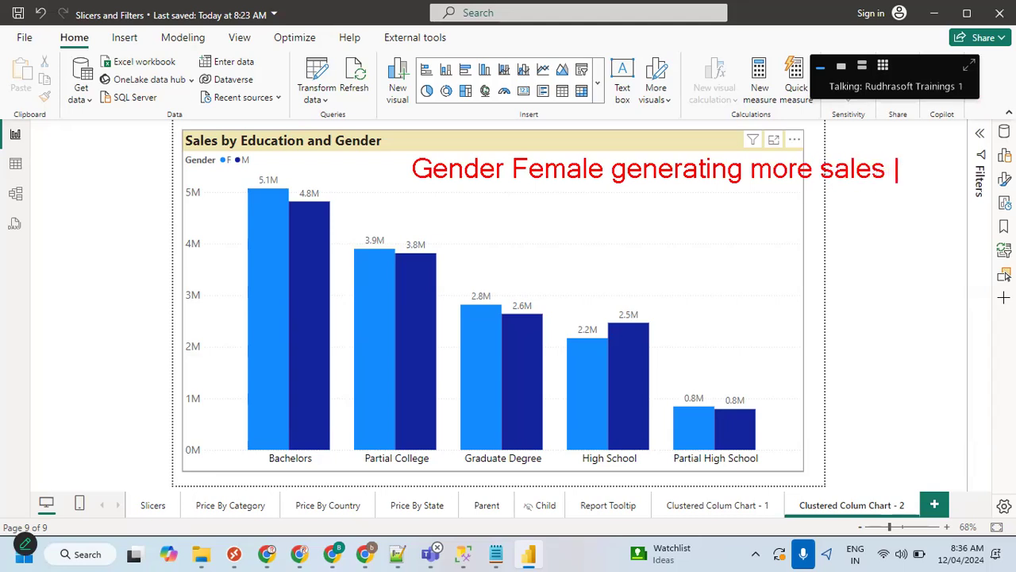
type("across all")
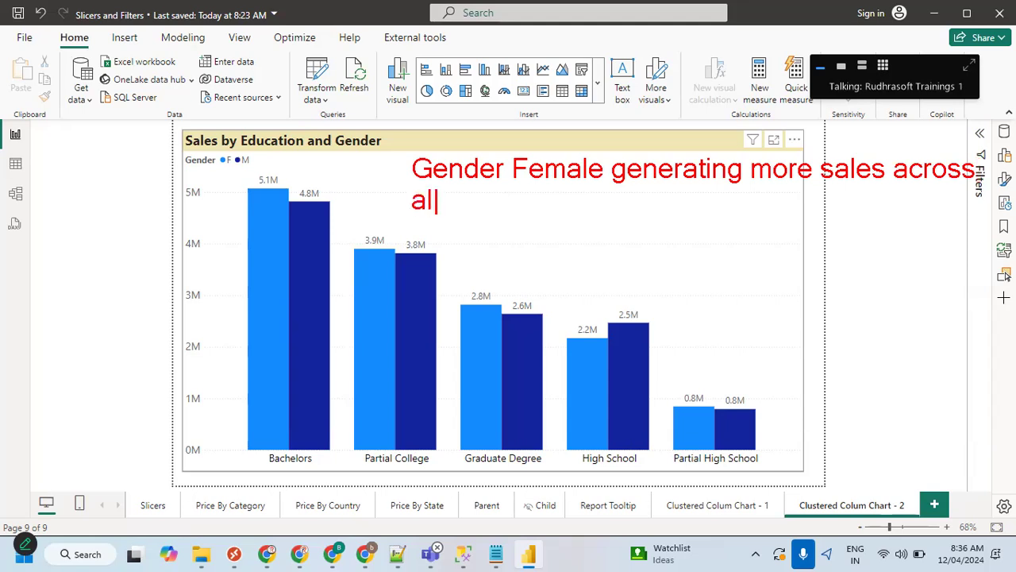
type(" the cat")
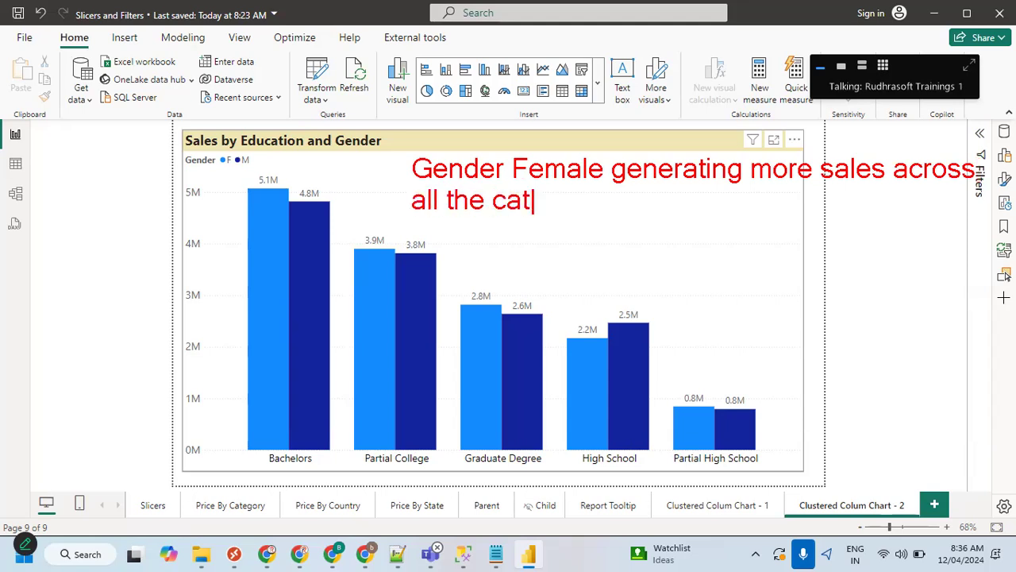
type("egories ")
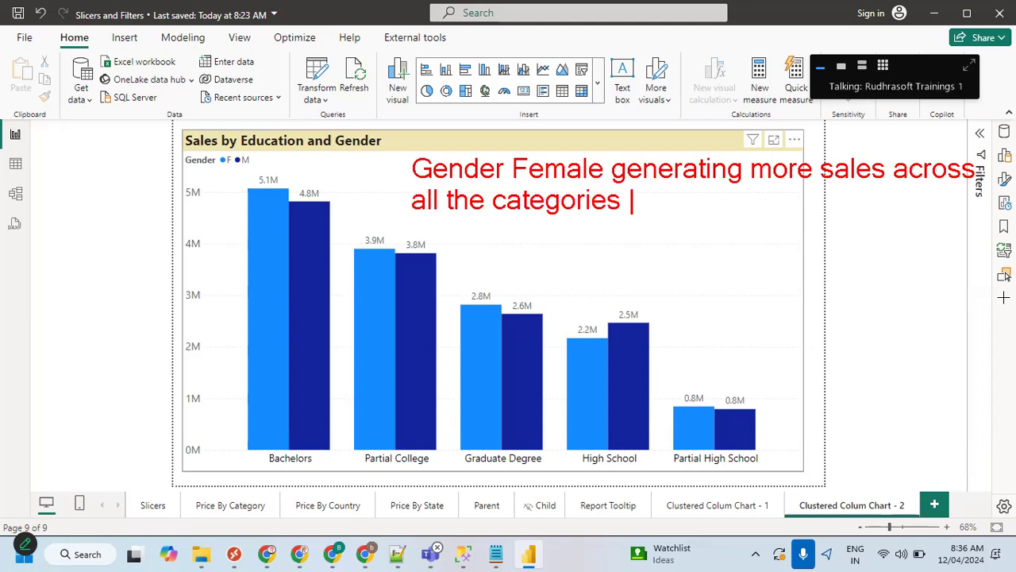
type("except ")
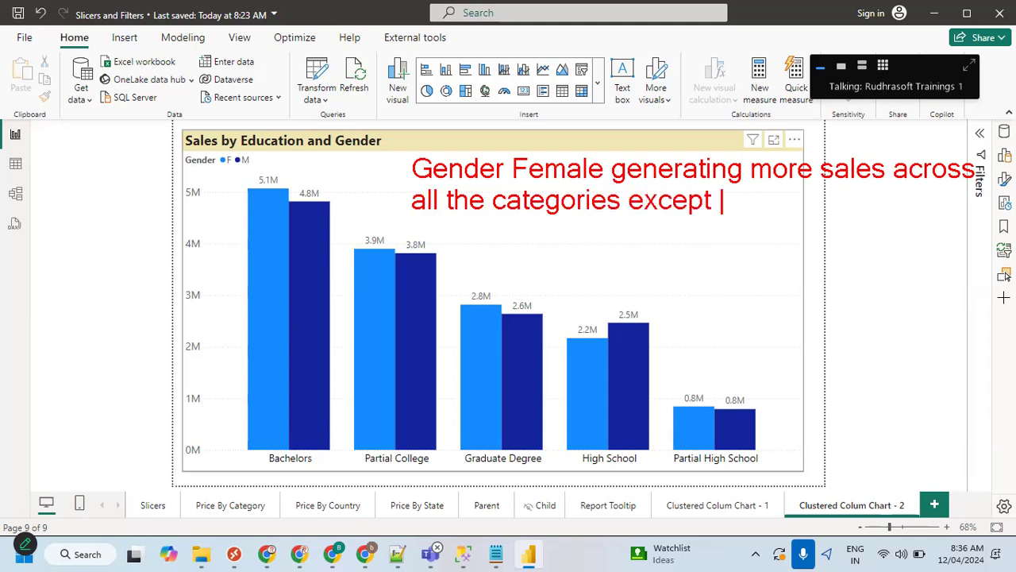
type("\"High")
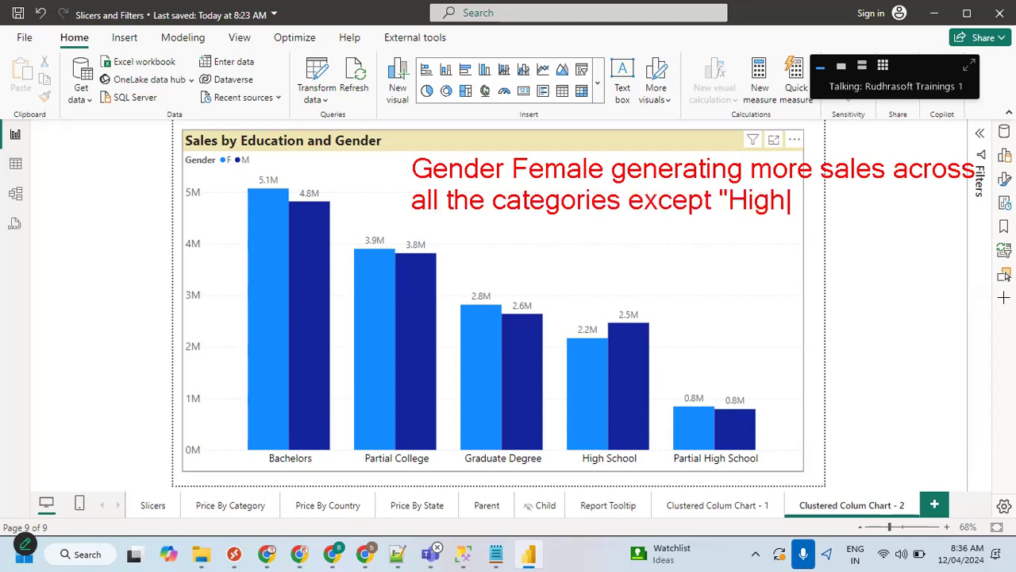
type(" Sch")
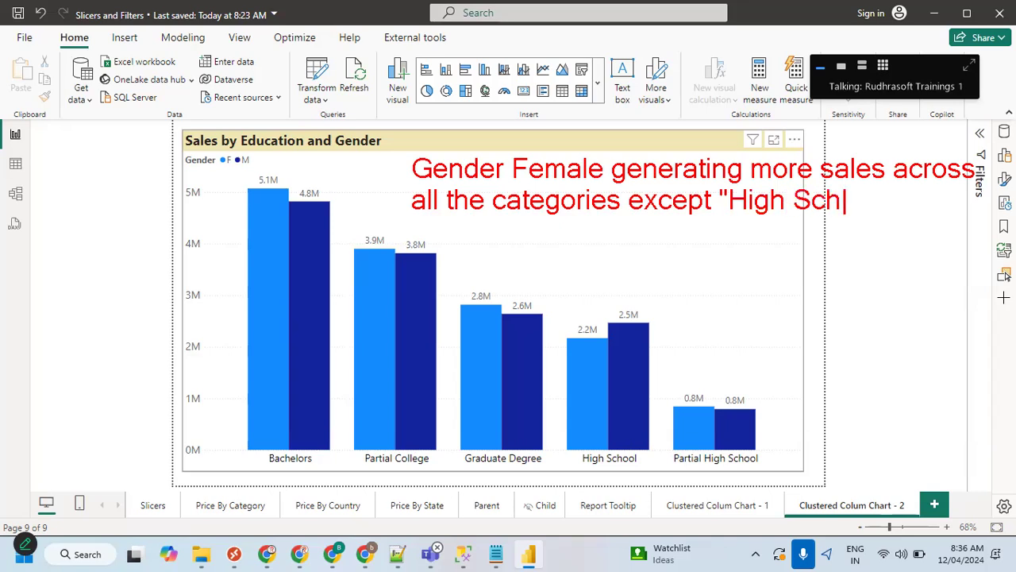
type("oo\"")
key("Escape")
Examine the Gender and EnglishEducation columns in the CustDetails table data, and return to the report page.
left_click(15, 164)
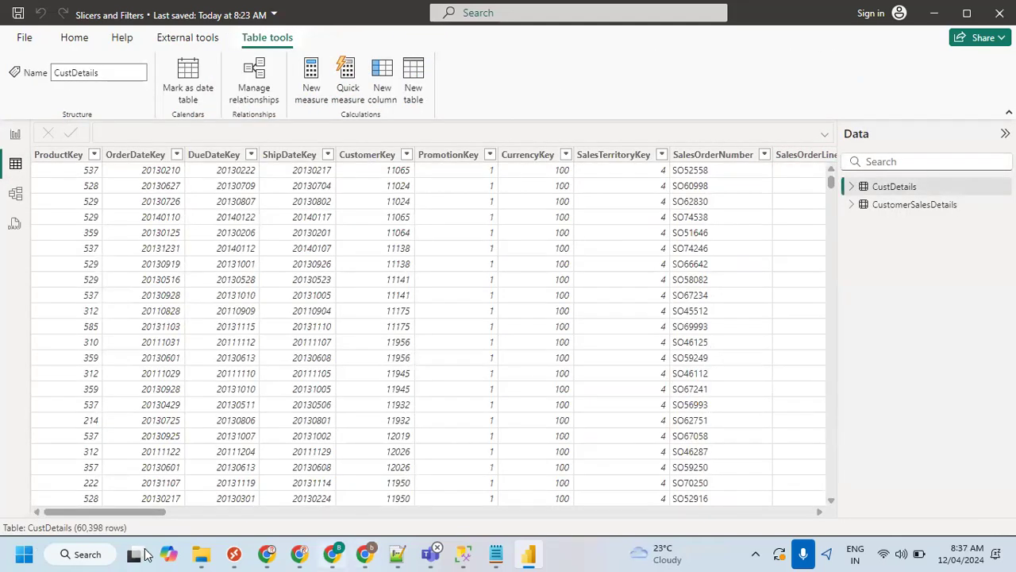
left_click_drag(103, 513, 560, 512)
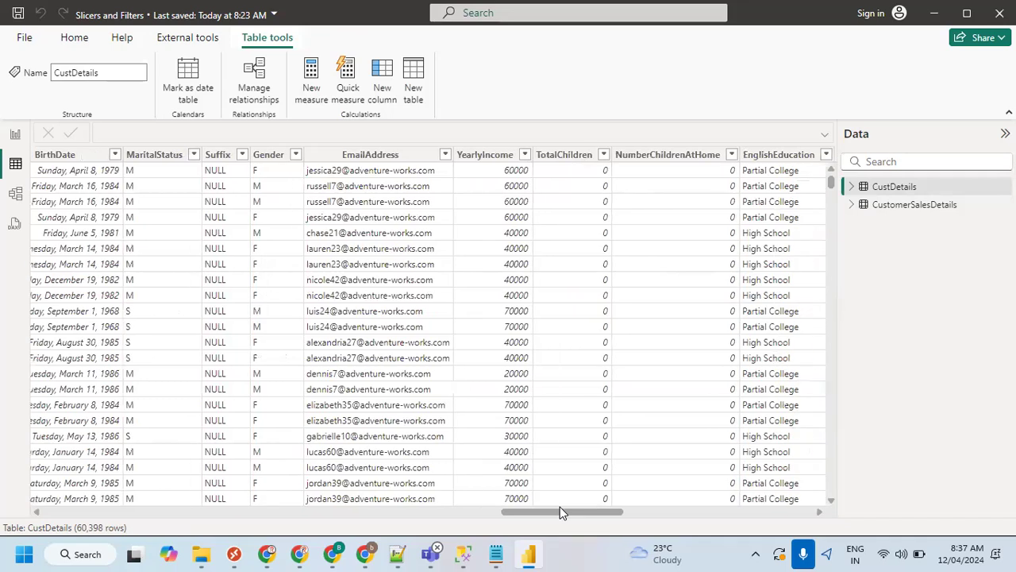
left_click(272, 155)
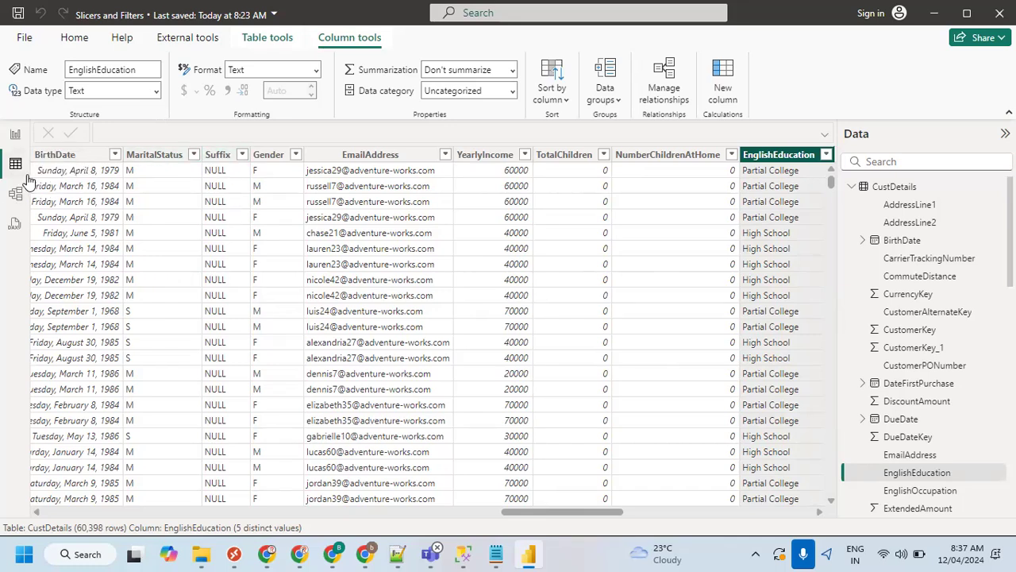
left_click(15, 135)
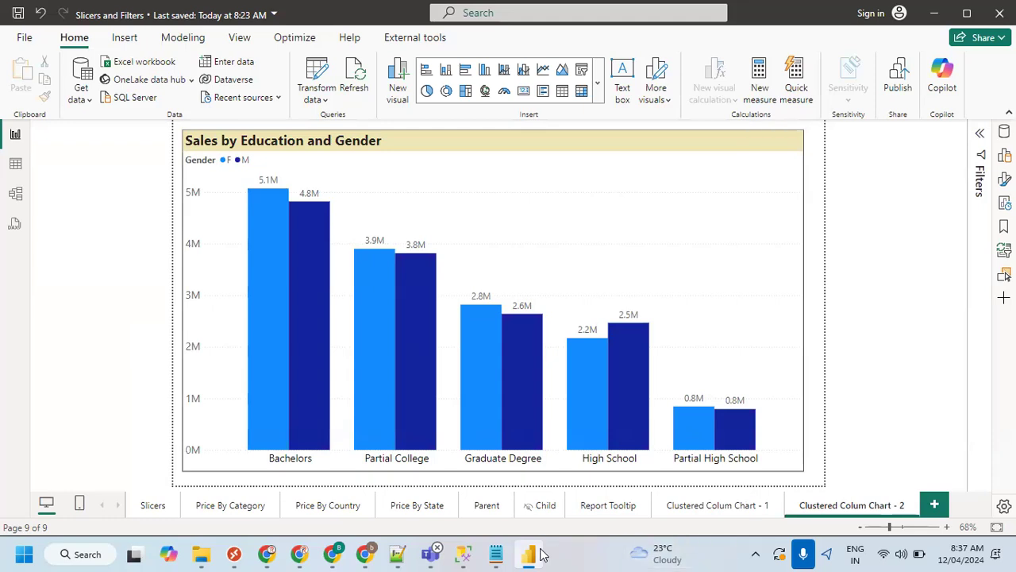
Mark the Gender legend and the Bachelors columns with red circles, an arrow and a handwritten subcategory note, and clear the markings.
mouse_move(539, 554)
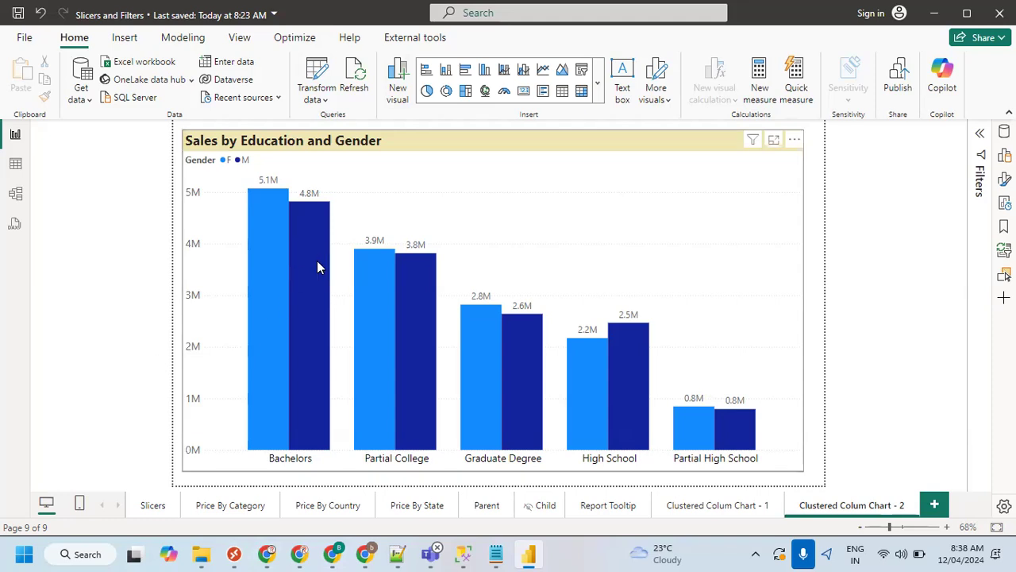
mouse_move(332, 262)
key("ctrl+2")
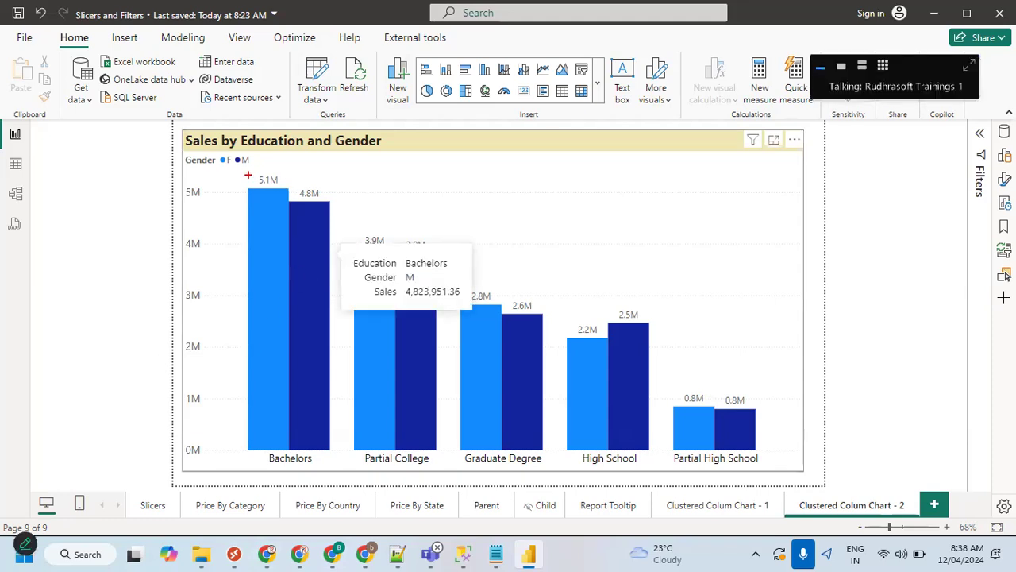
mouse_move(256, 153)
left_mouse_down()
mouse_move(221, 144)
mouse_move(252, 149)
left_mouse_up()
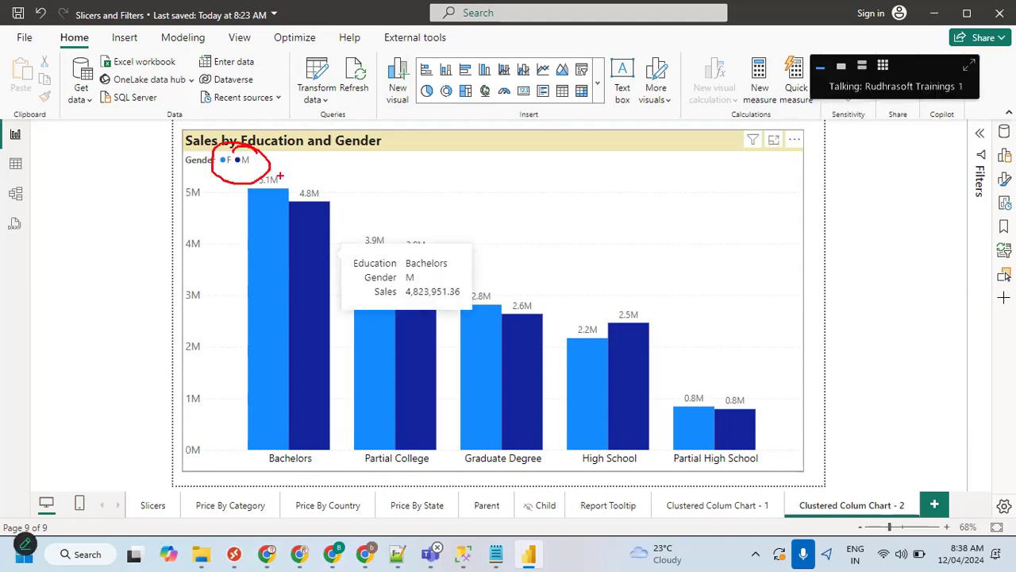
mouse_move(323, 190)
left_mouse_down()
mouse_move(253, 205)
mouse_move(356, 184)
left_mouse_up()
mouse_move(295, 198)
left_mouse_down()
mouse_move(389, 148)
mouse_move(381, 177)
left_mouse_up()
mouse_move(279, 141)
left_mouse_down()
mouse_move(283, 165)
mouse_move(344, 113)
mouse_move(547, 113)
mouse_move(569, 96)
left_mouse_up()
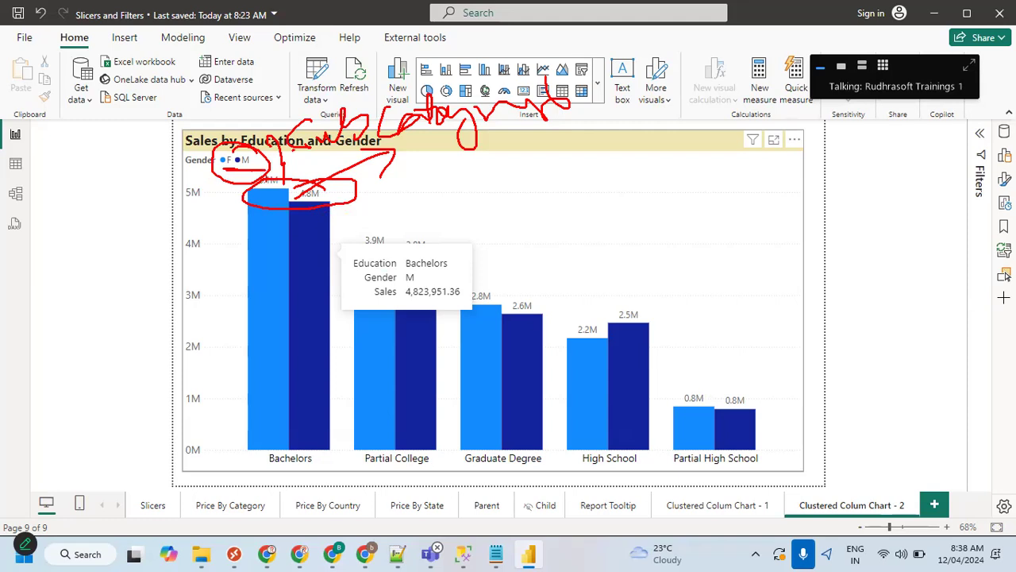
left_click(25, 544)
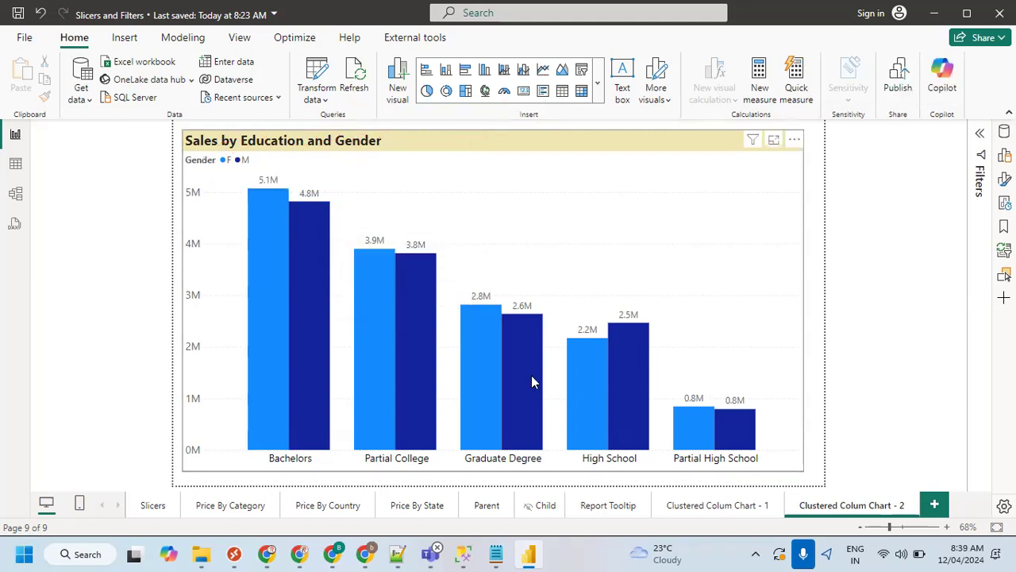
Show the data fields for the Sales by Education and Gender chart, search them for "cost" and clear the search.
left_click(463, 213)
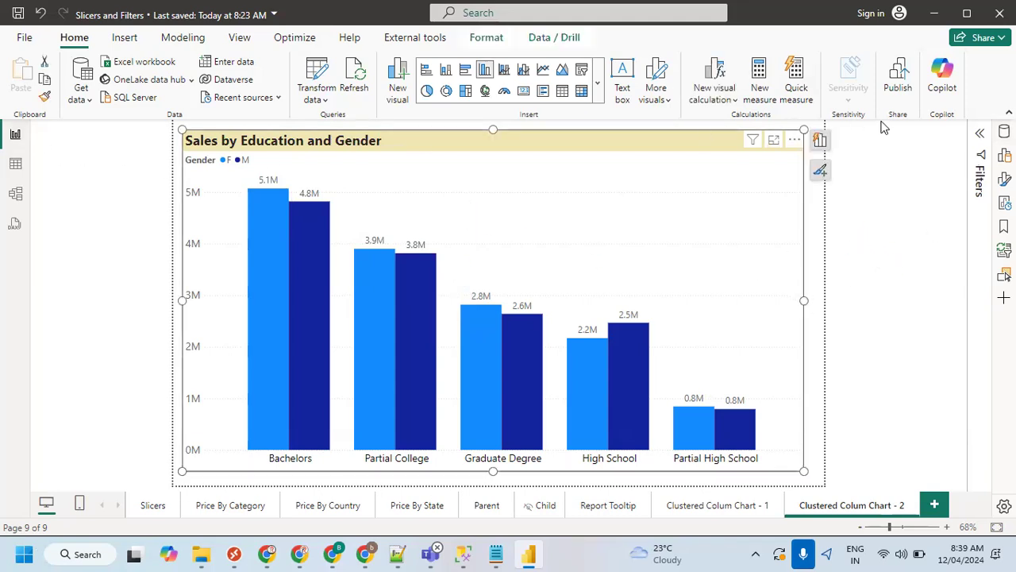
left_click(1004, 133)
left_click(912, 161)
type("cost")
key("BackSpace")
key("BackSpace")
key("BackSpace")
key("BackSpace")
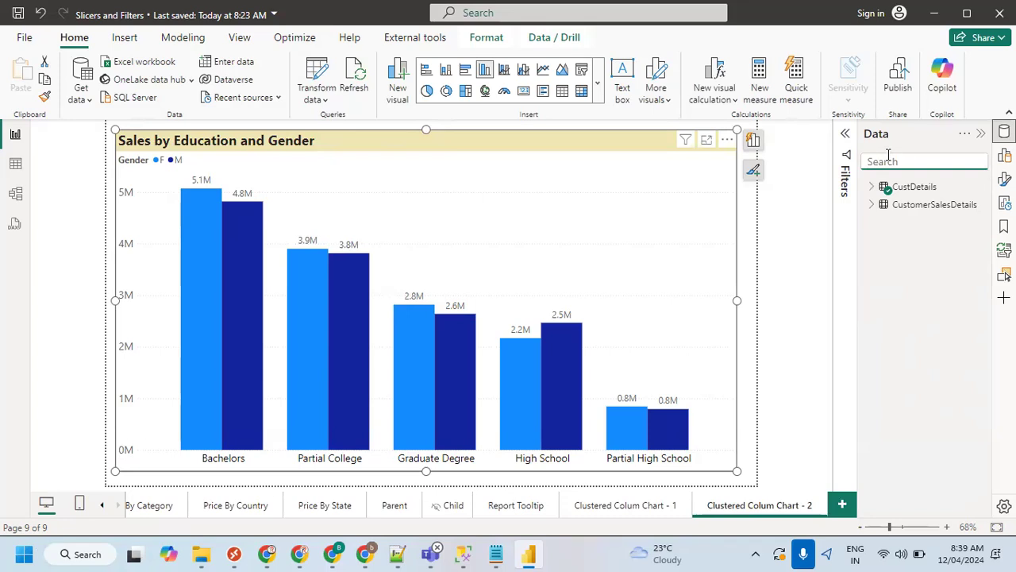
left_click(710, 238)
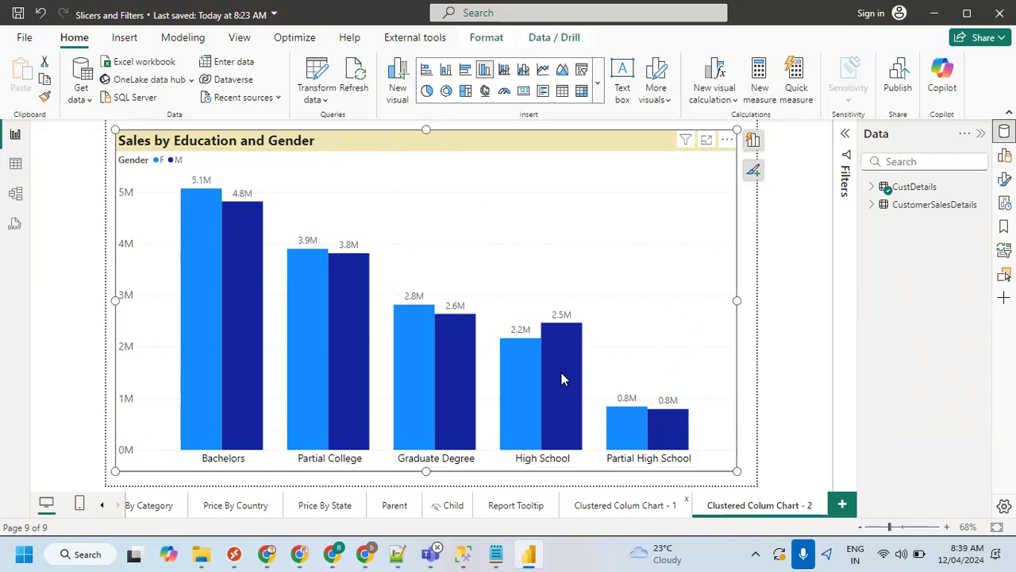
Copy the Sales by Education and Gender chart from the Clustered Colum Chart - 2 page onto a new report page.
left_click(618, 508)
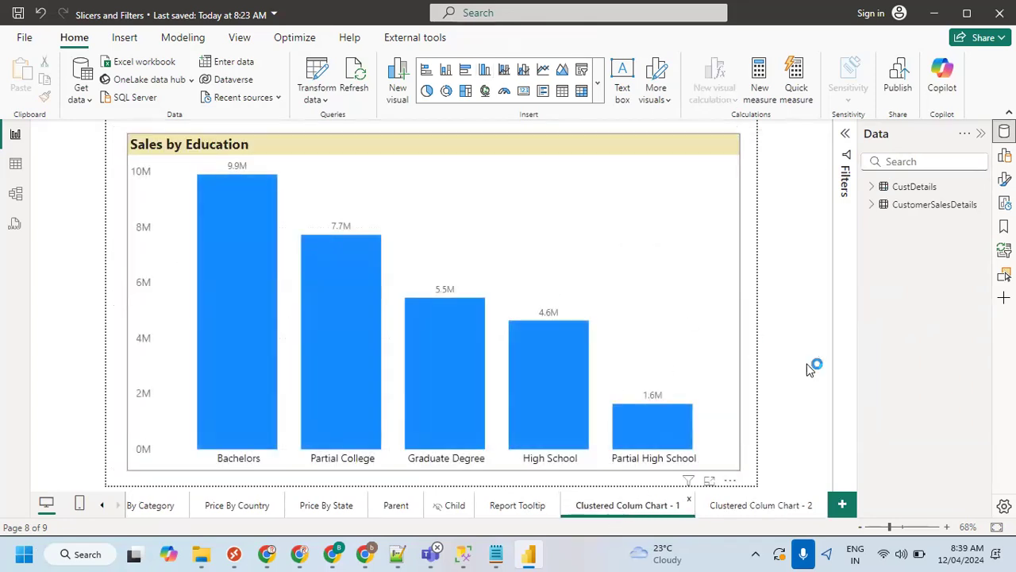
left_click(761, 506)
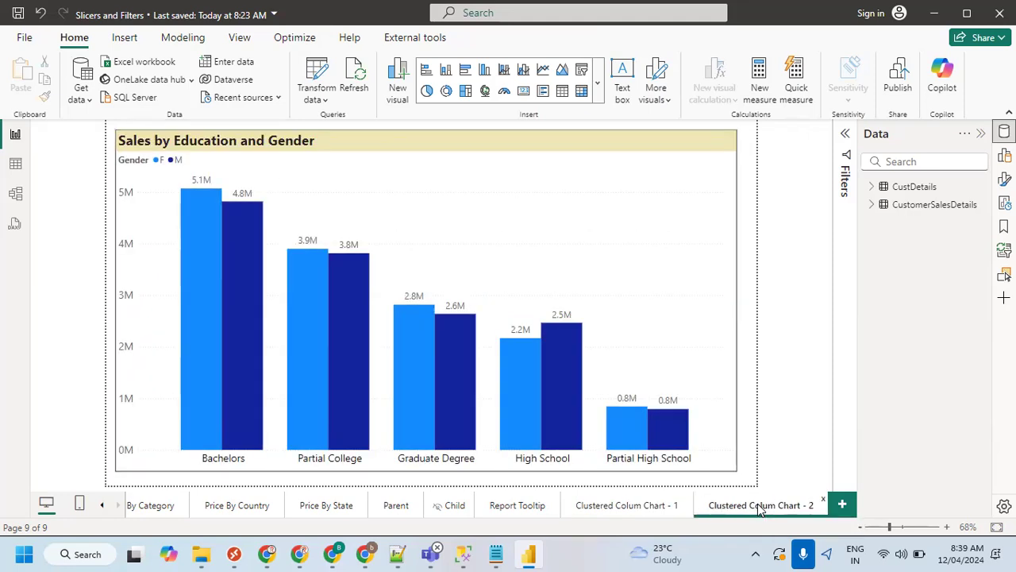
left_click(632, 228)
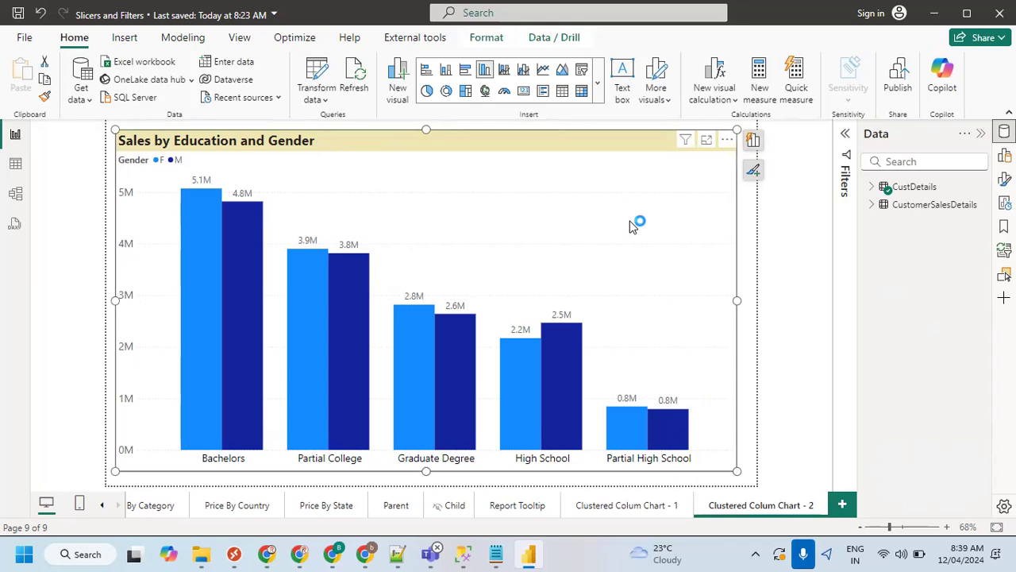
left_click(45, 83)
left_click(842, 505)
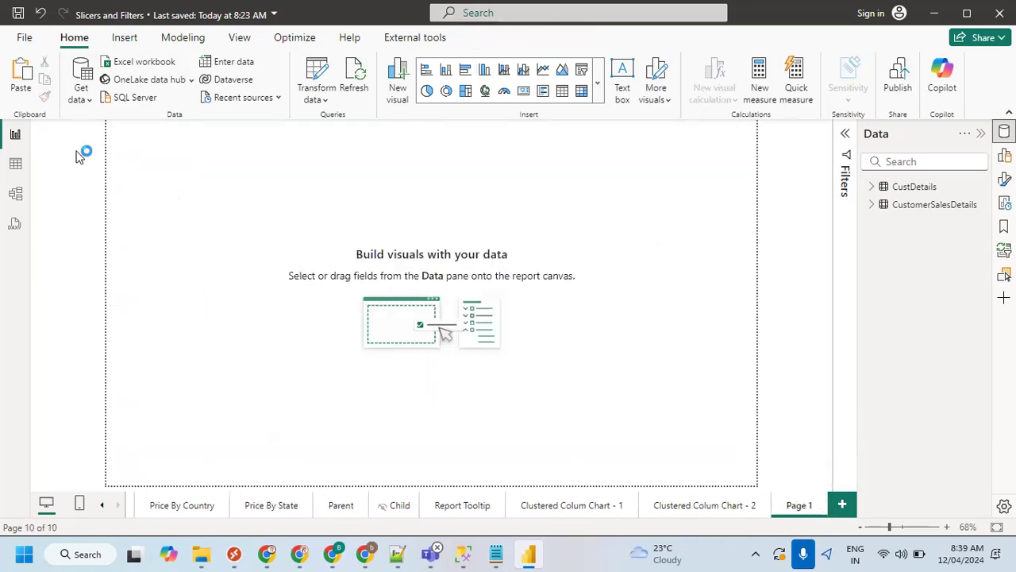
left_click(28, 69)
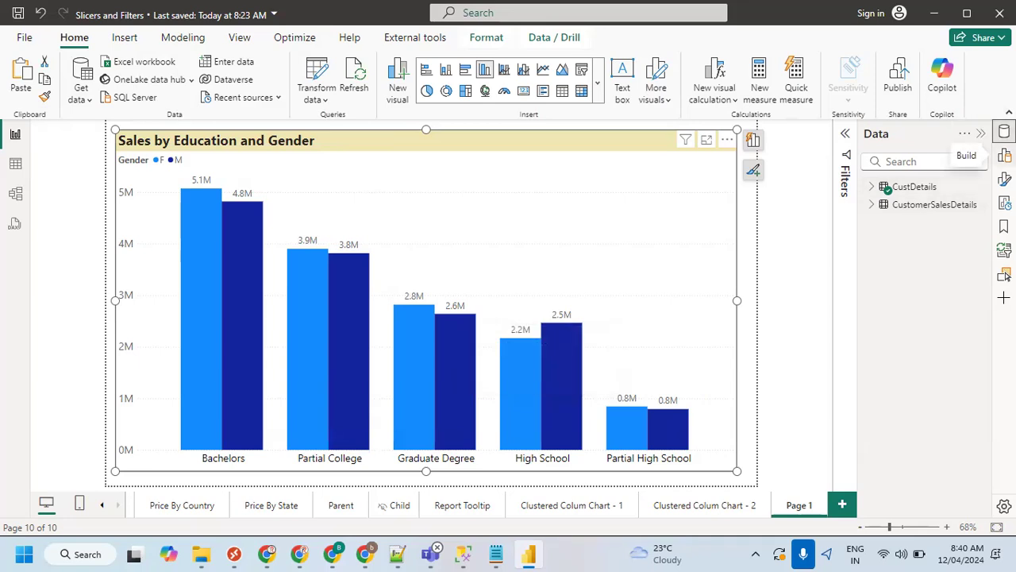
Remove the Gender field from the legend of the copied chart.
left_click(1004, 155)
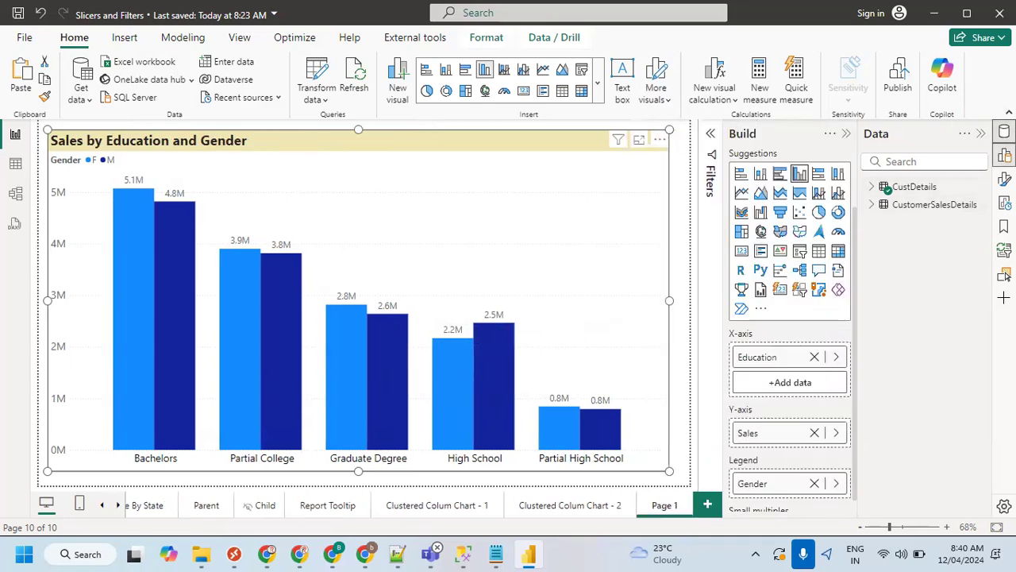
left_click(835, 483)
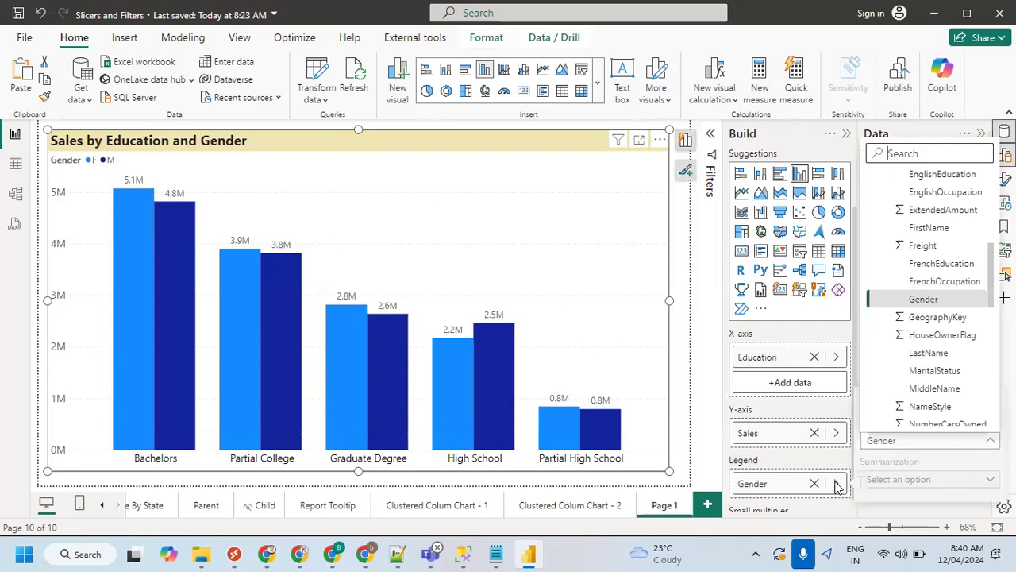
left_click(814, 484)
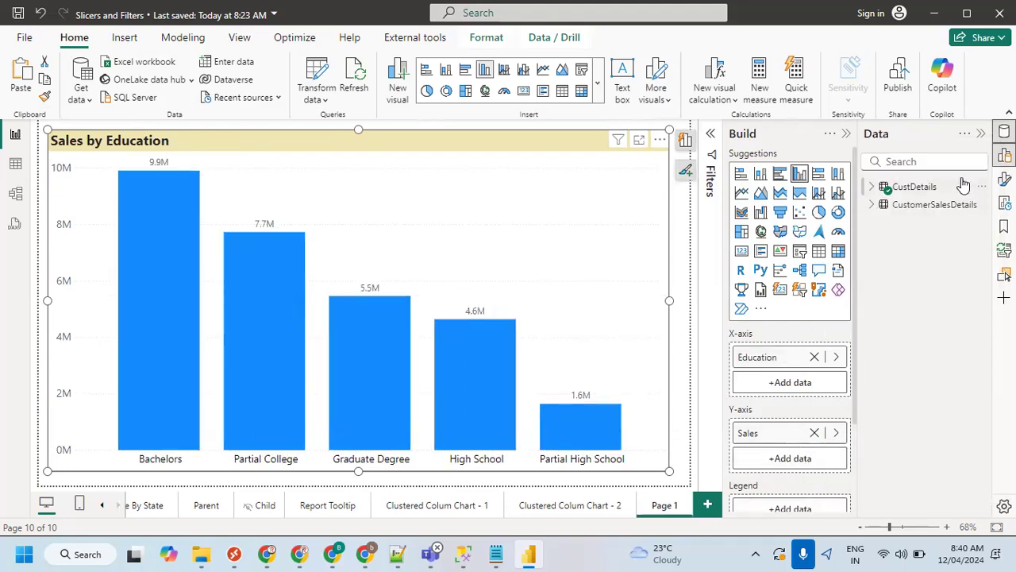
Search the data fields for "Total" and add TotalProductCost to the chart's Y-axis below Sales.
left_click(924, 161)
type("Total")
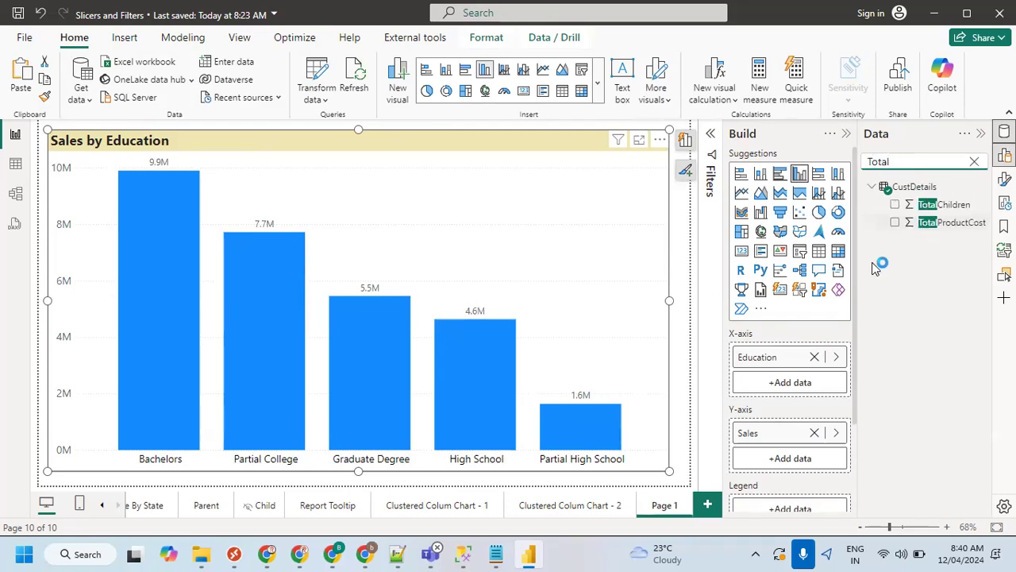
left_click_drag(942, 226, 820, 452)
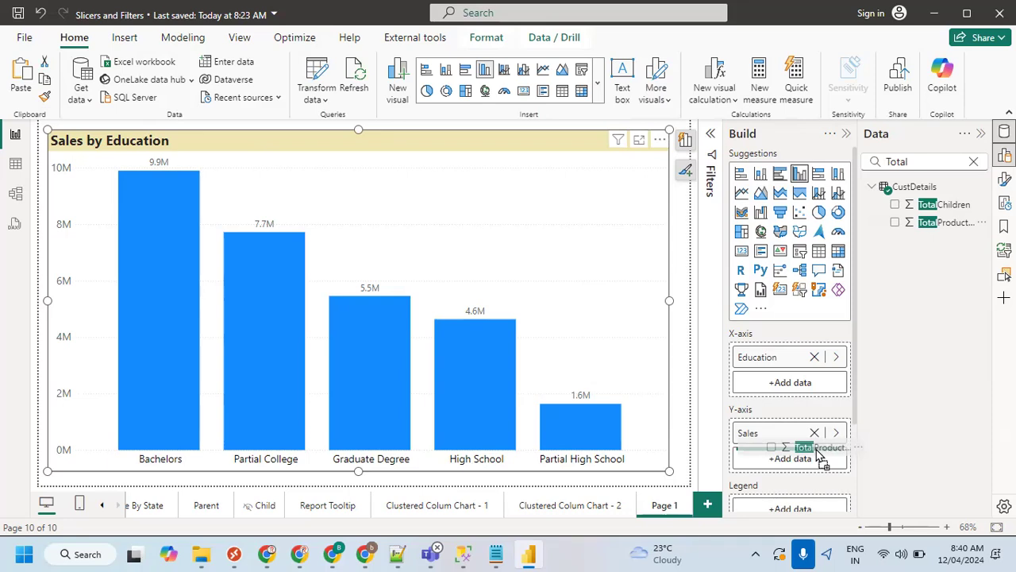
left_click_drag(820, 452, 820, 453)
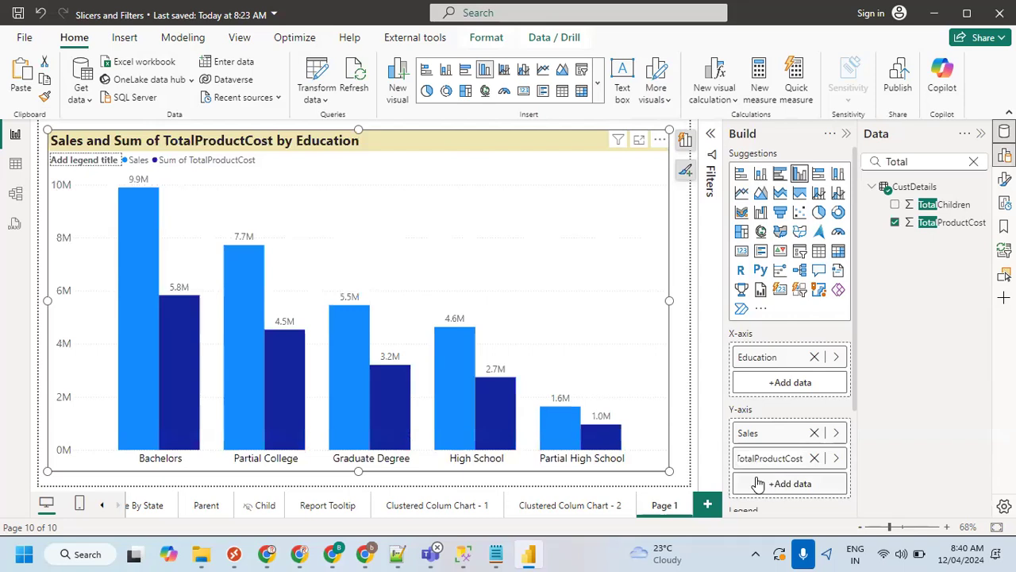
Rename the TotalProductCost value on the Y-axis as Cost.
double_click(770, 457)
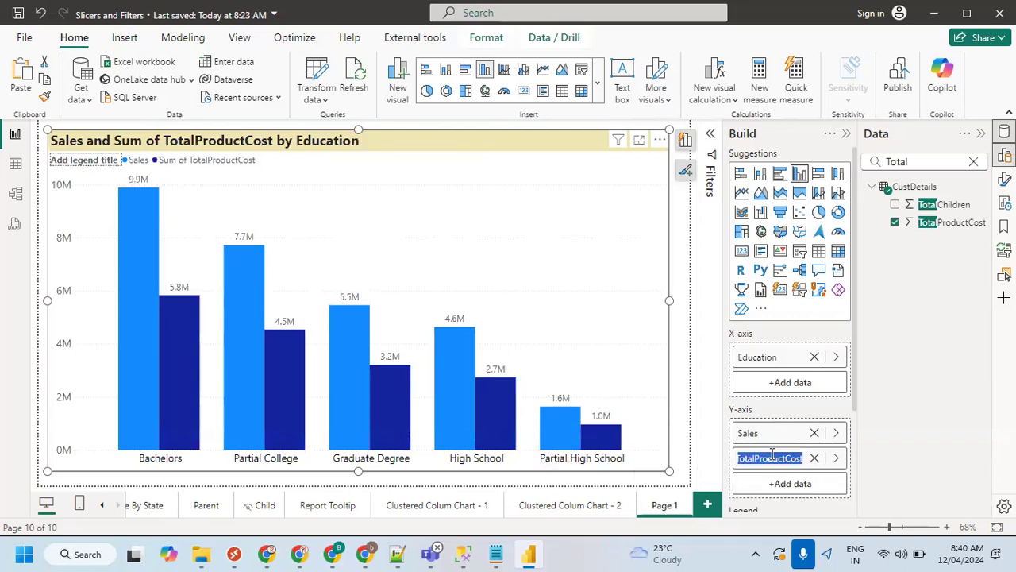
type("Sum of Co")
key("ctrl+a")
type("Cost")
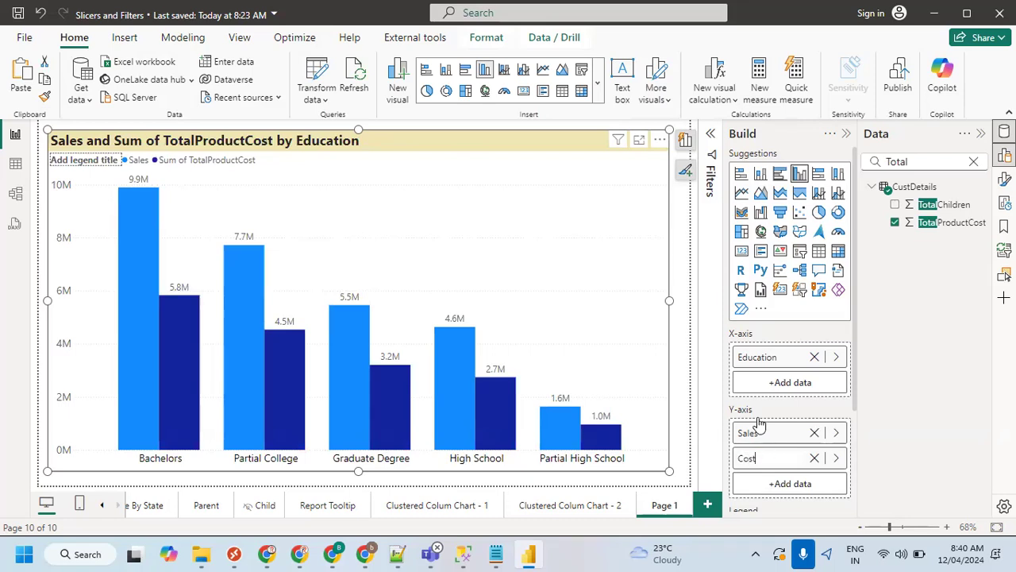
key("Return")
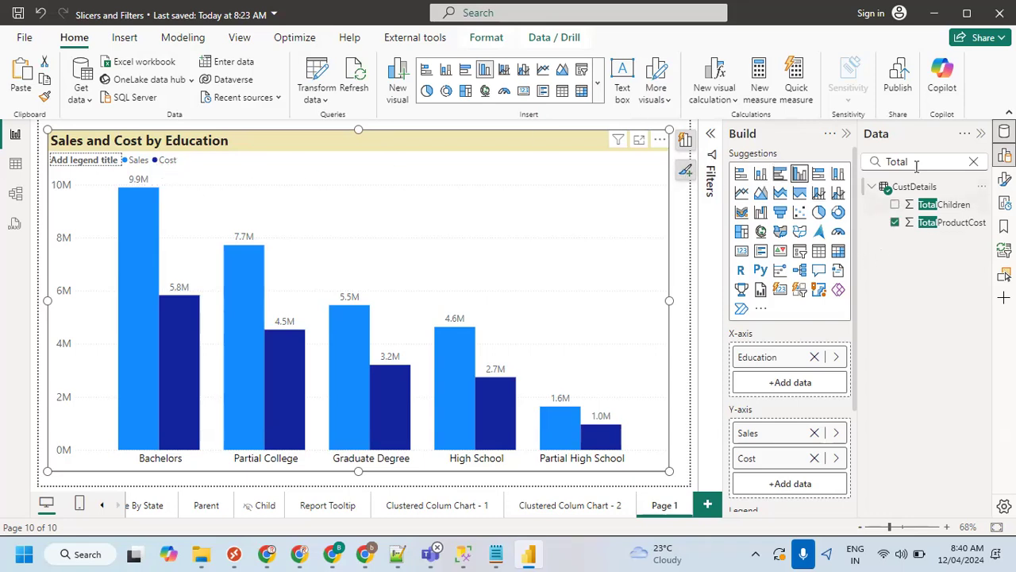
Turn off the legend title of the Sales and Cost by Education chart while keeping its legend on, and close the formatting and build settings.
left_click(1004, 178)
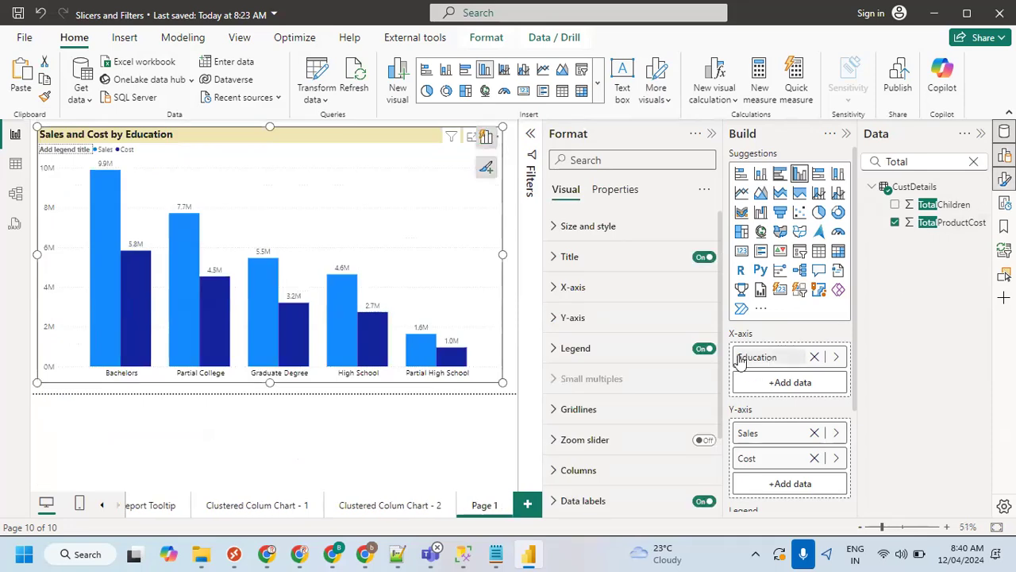
left_click(702, 350)
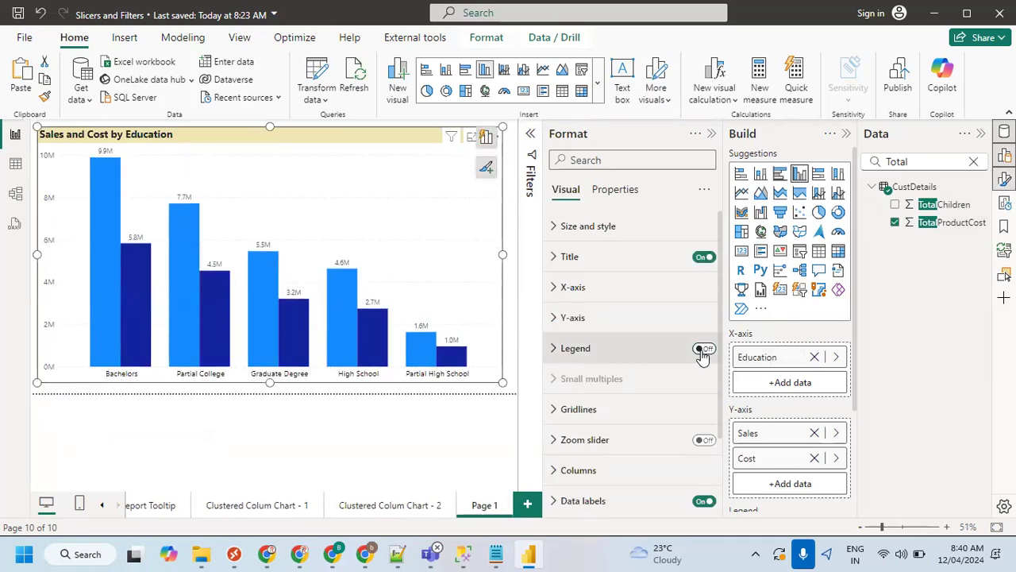
left_click(702, 350)
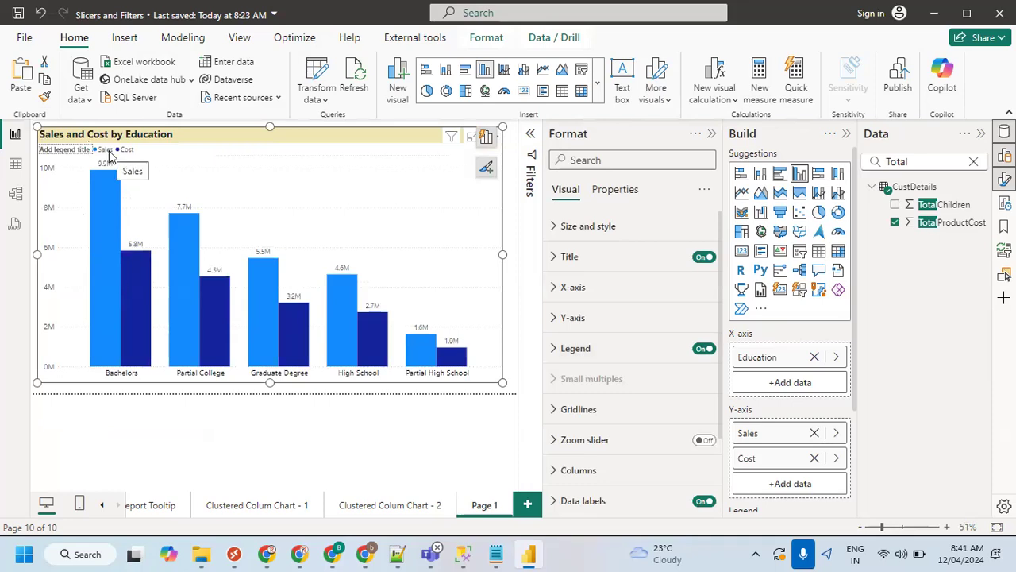
left_click(559, 350)
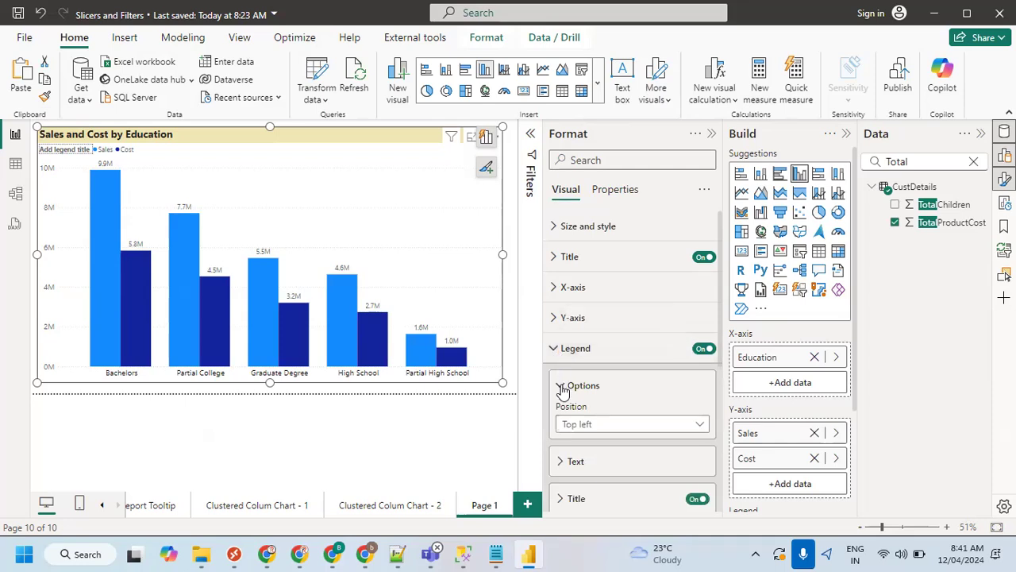
left_click(562, 387)
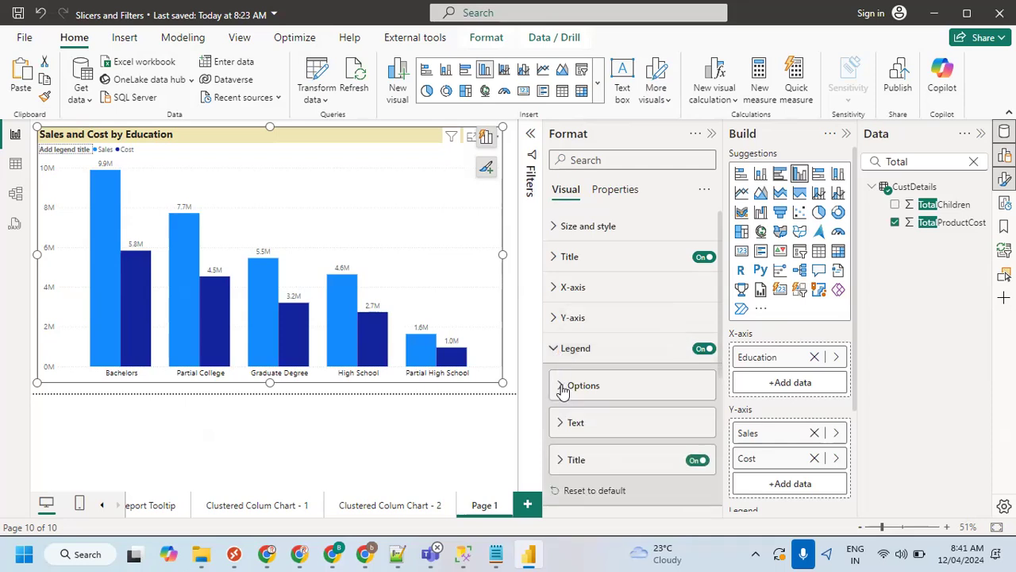
left_click(695, 461)
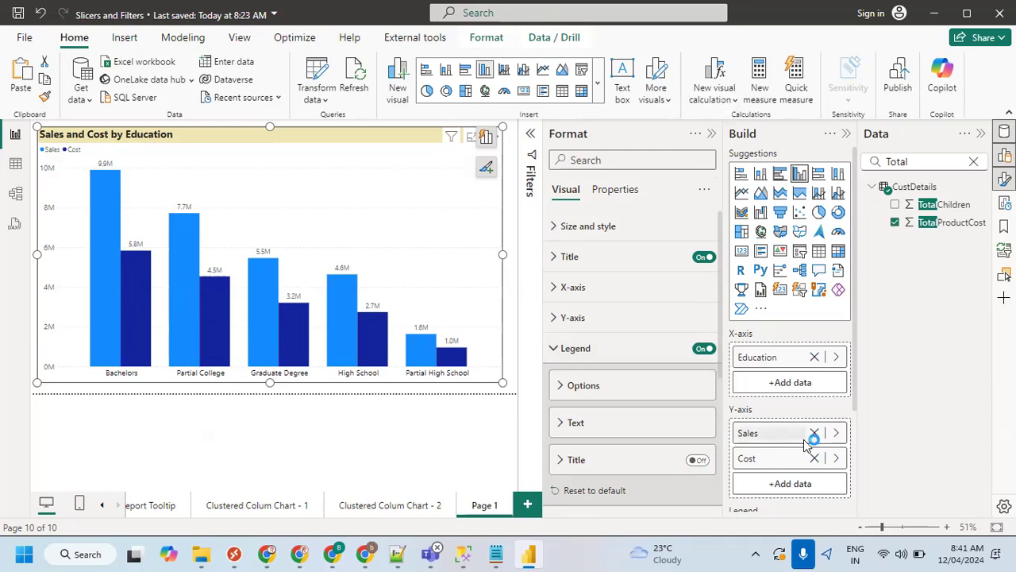
left_click(601, 420)
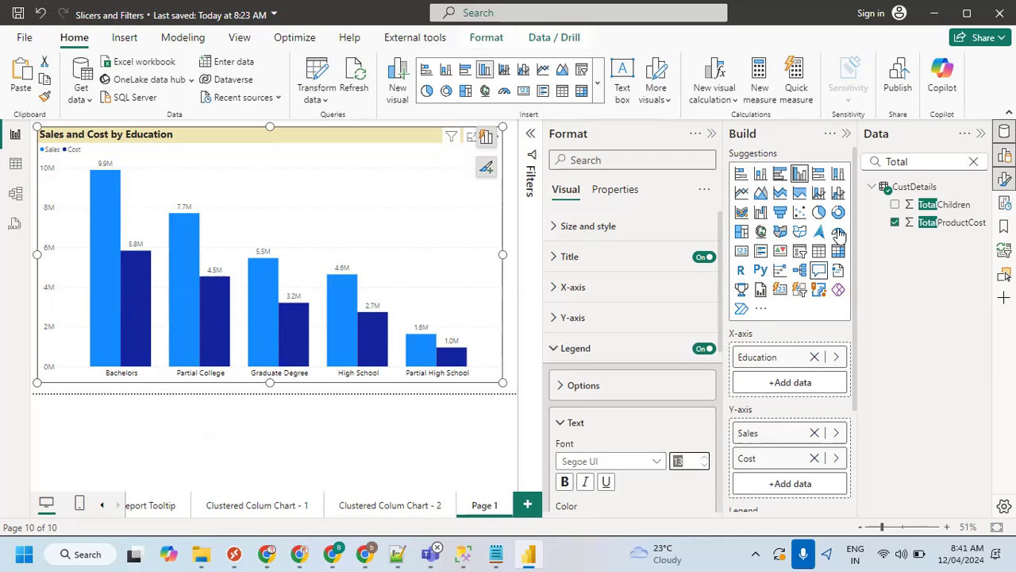
left_click(711, 136)
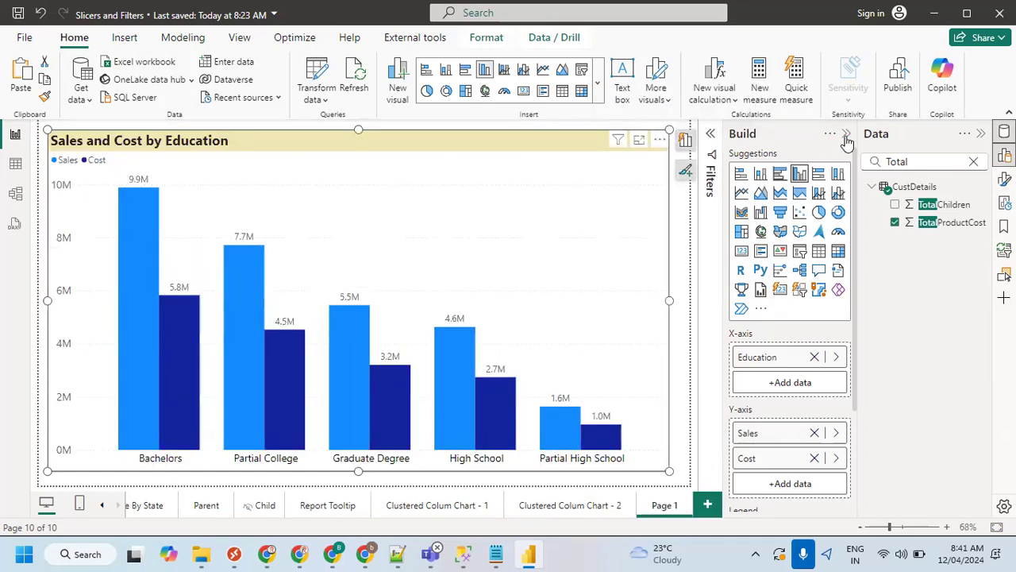
left_click(847, 134)
left_click(752, 235)
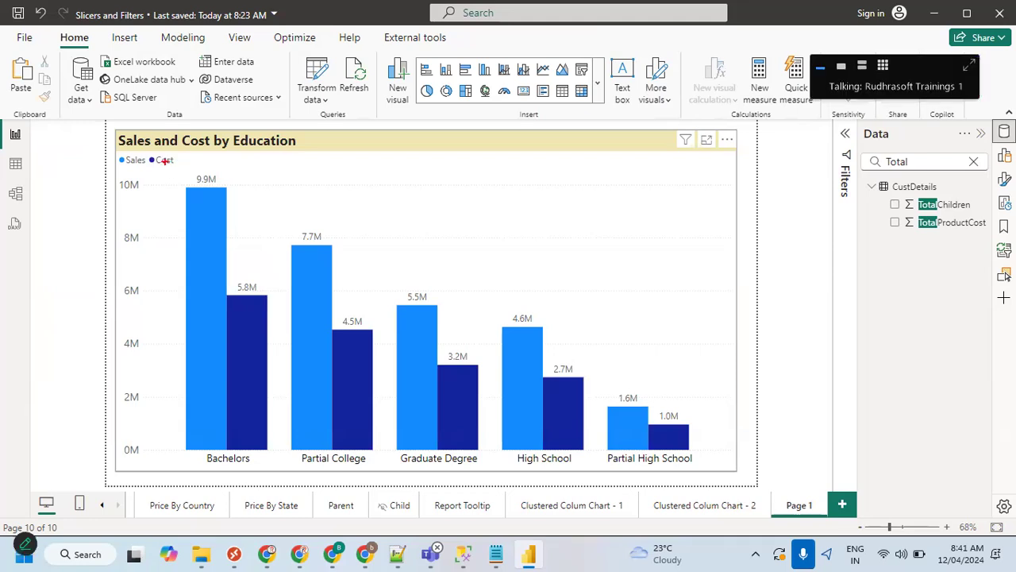
Mark the Sales and Cost legend and the Bachelors and Partial College labels with red boxes and an arrow, and clear the markings.
left_click_drag(114, 148, 190, 168)
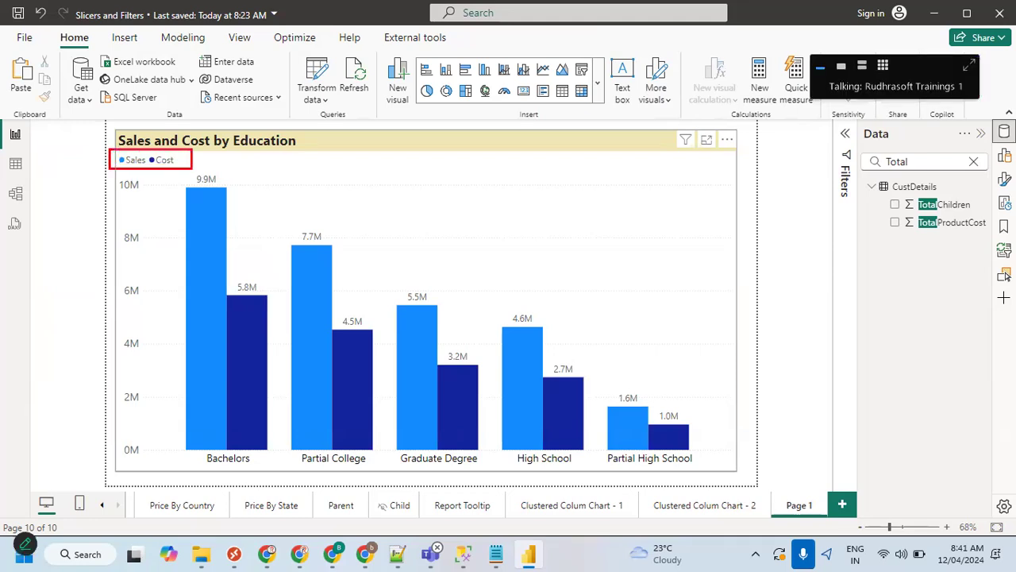
mouse_move(199, 443)
left_mouse_down()
mouse_move(264, 473)
mouse_move(317, 458)
mouse_move(370, 467)
left_mouse_up()
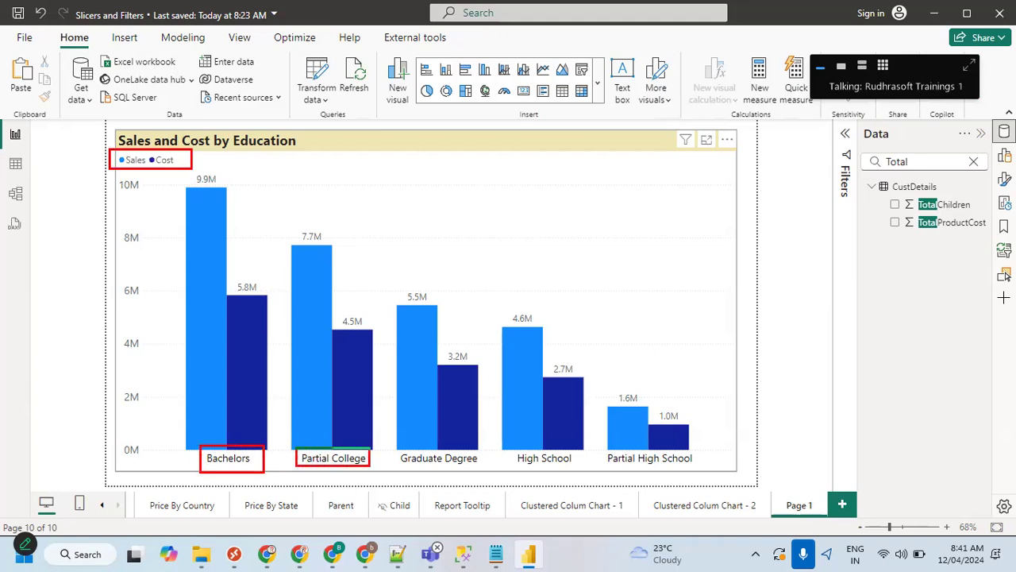
left_click_drag(109, 149, 191, 168)
left_click_drag(192, 159, 311, 141)
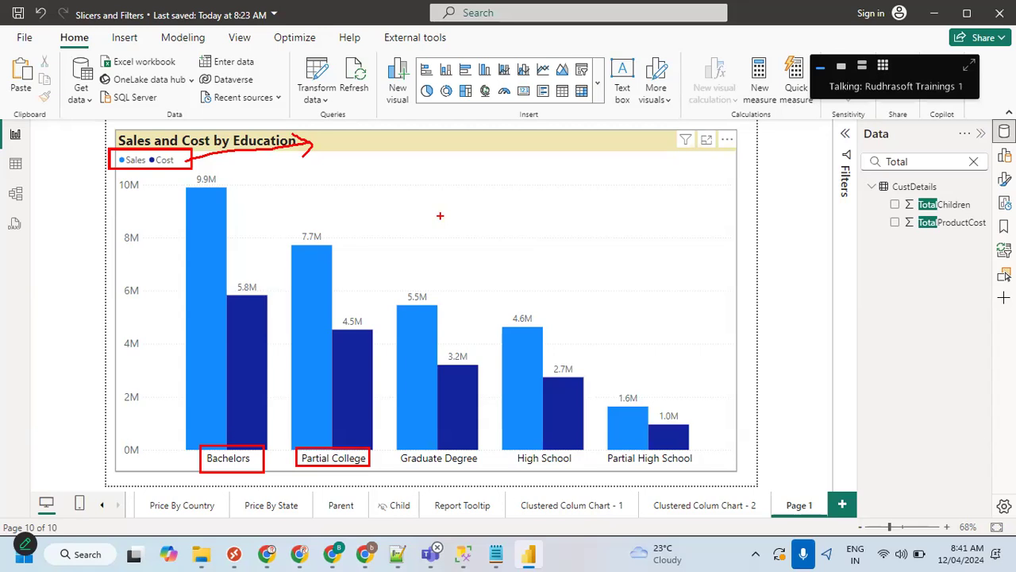
key("Escape")
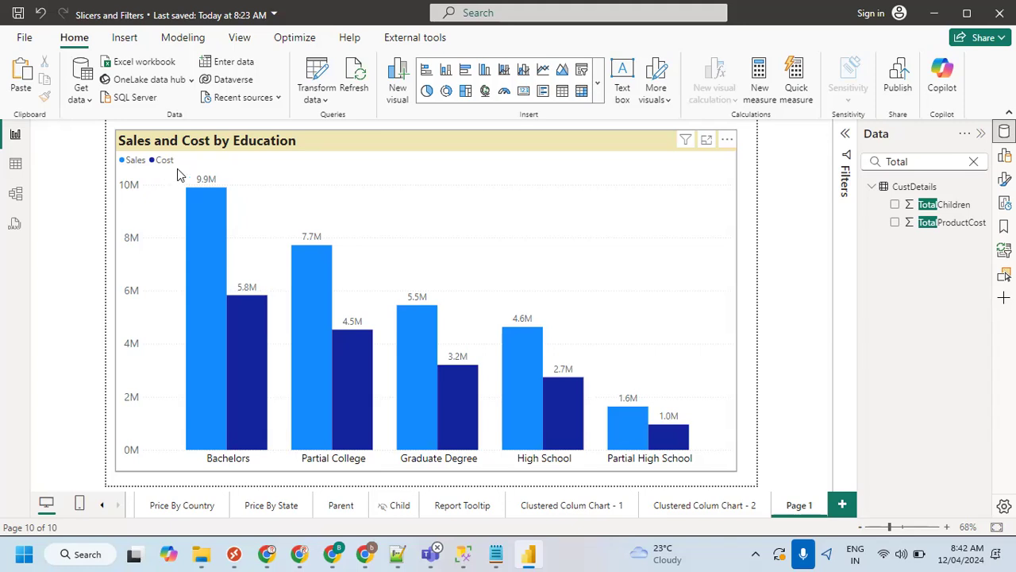
Clear the data field search and show the build settings of the Sales and Cost by Education chart.
left_click(170, 176)
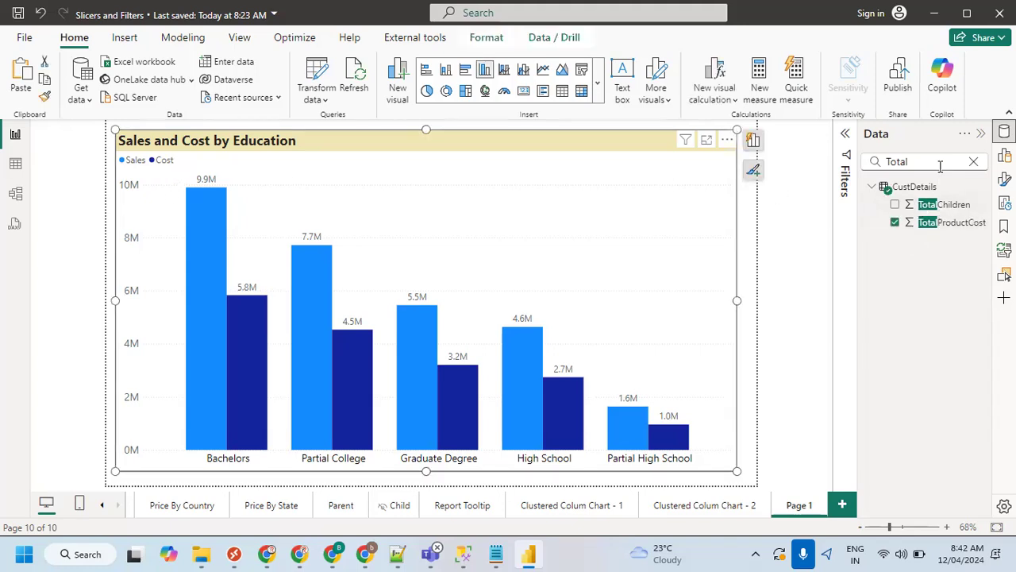
left_click(973, 161)
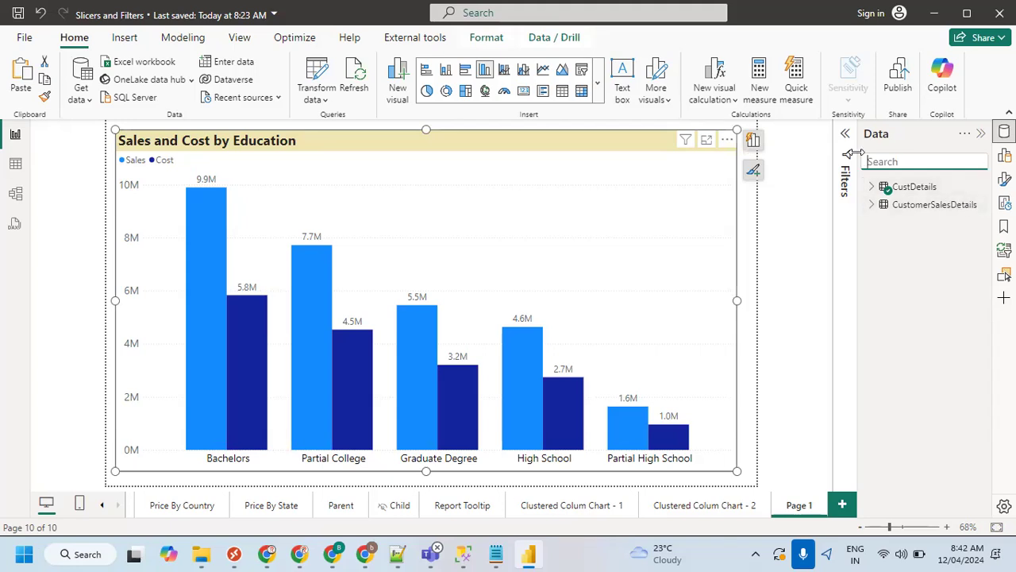
left_click(1004, 156)
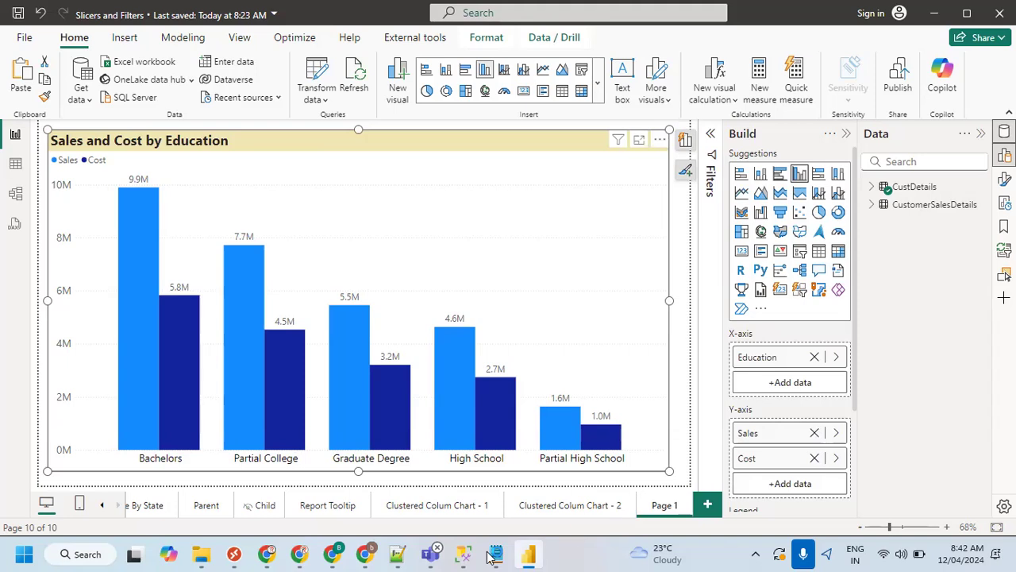
Mark the Bachelors columns with a red box, numbers and an arrow, circle Sales and Cost on the Y-axis, and clear the markings.
left_click_drag(120, 183, 200, 451)
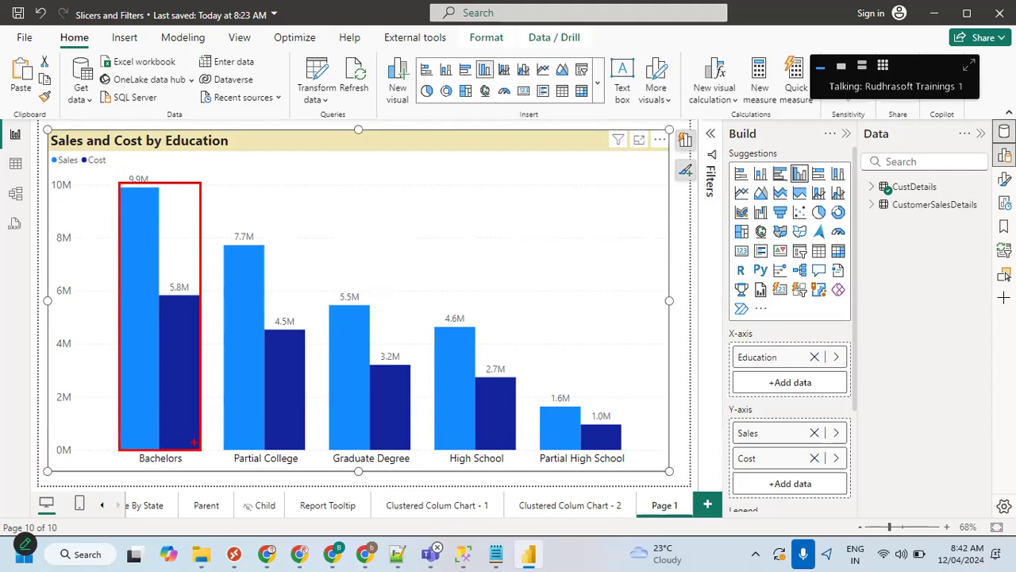
mouse_move(166, 354)
left_mouse_down()
mouse_move(167, 367)
mouse_move(202, 358)
left_mouse_up()
mouse_move(267, 135)
left_mouse_down()
mouse_move(183, 196)
mouse_move(208, 194)
left_mouse_up()
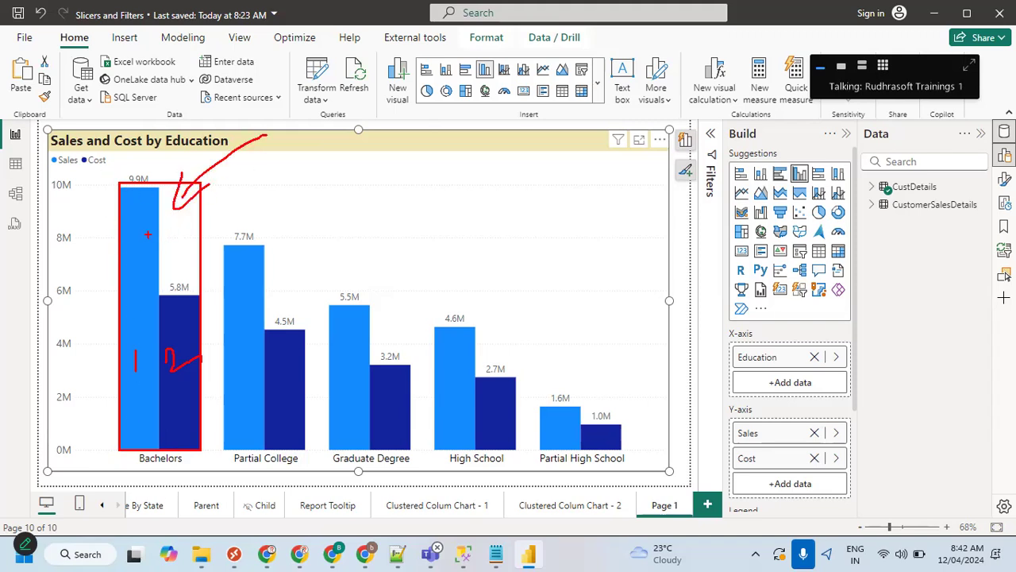
mouse_move(845, 432)
left_mouse_down()
mouse_move(722, 426)
mouse_move(753, 469)
mouse_move(845, 438)
mouse_move(822, 424)
left_mouse_up()
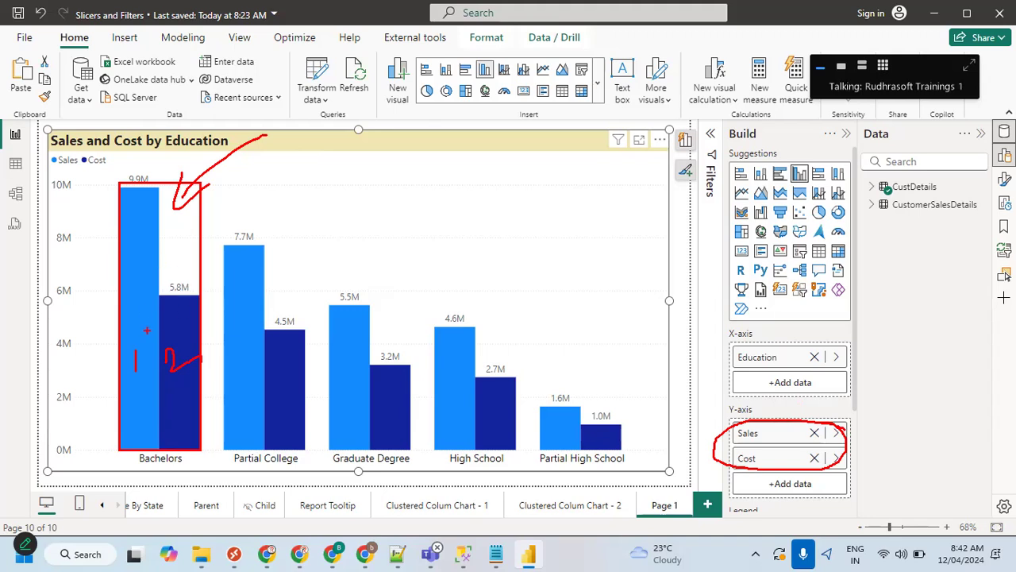
key("Escape")
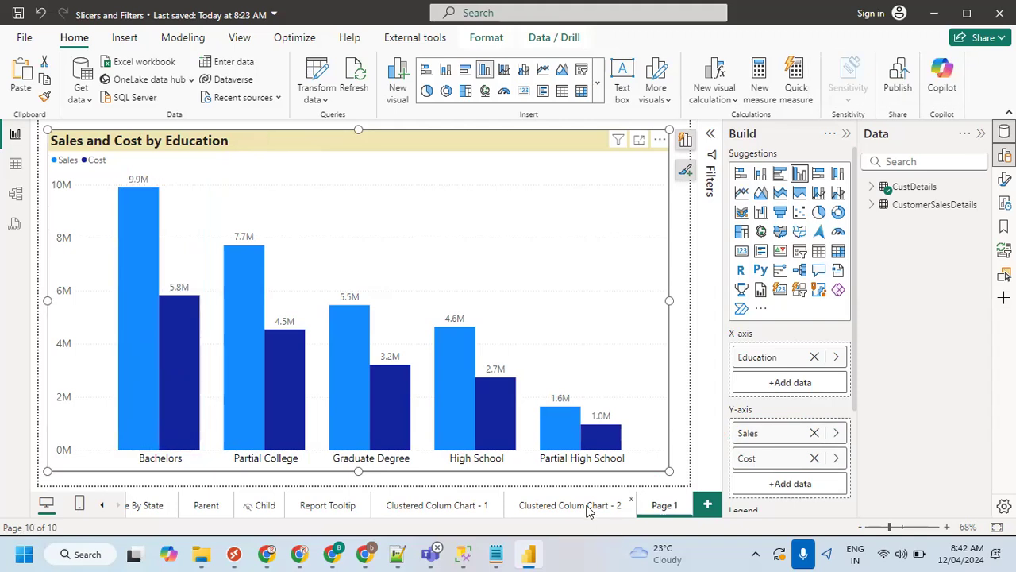
Copy the page name Clustered Colum Chart - 2 and review the axis and legend fields of its Sales by Education and Gender chart.
left_click(589, 508)
double_click(588, 504)
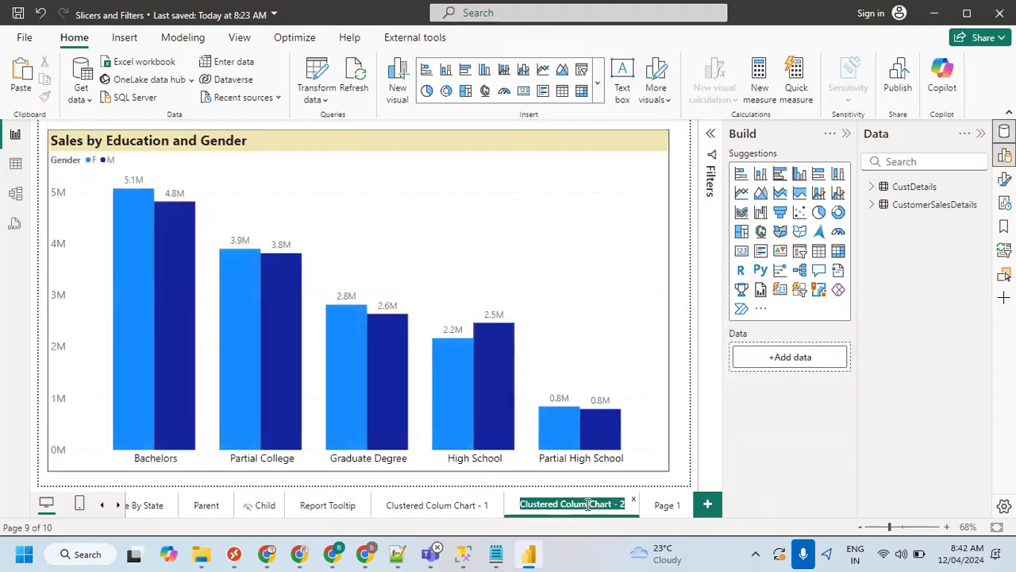
left_click(629, 230)
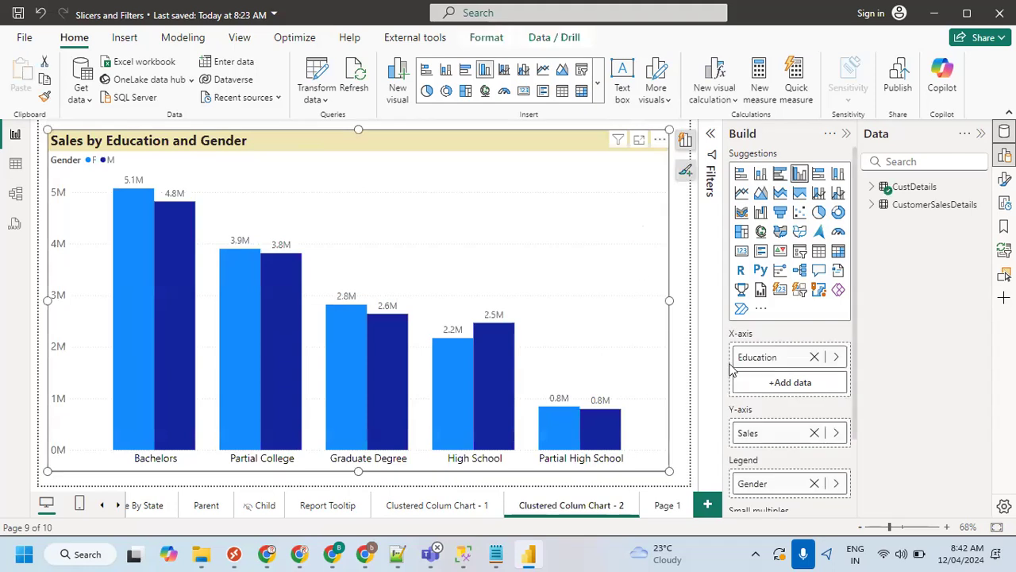
scroll(767, 432, "down", 2)
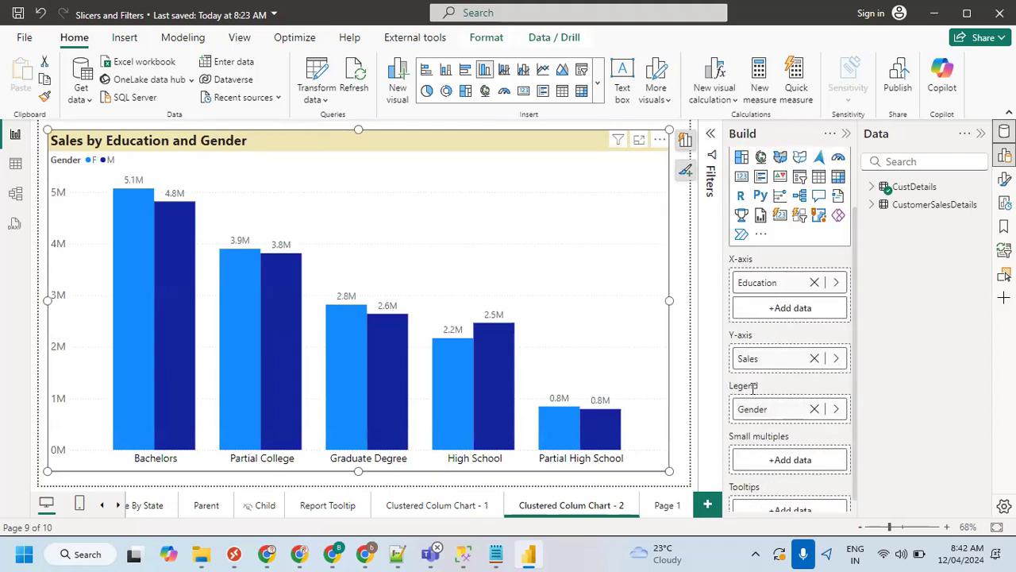
Rename Page 1 as Clustered Colum Chart - 3 using the copied page name.
left_click(658, 508)
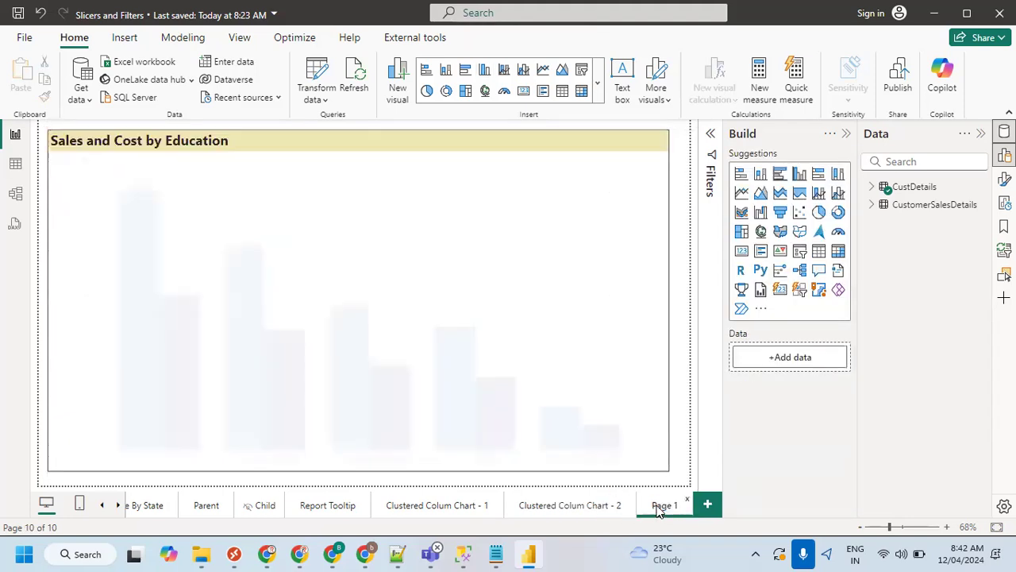
double_click(656, 509)
key("ctrl+v")
key("BackSpace")
type("3")
key("Return")
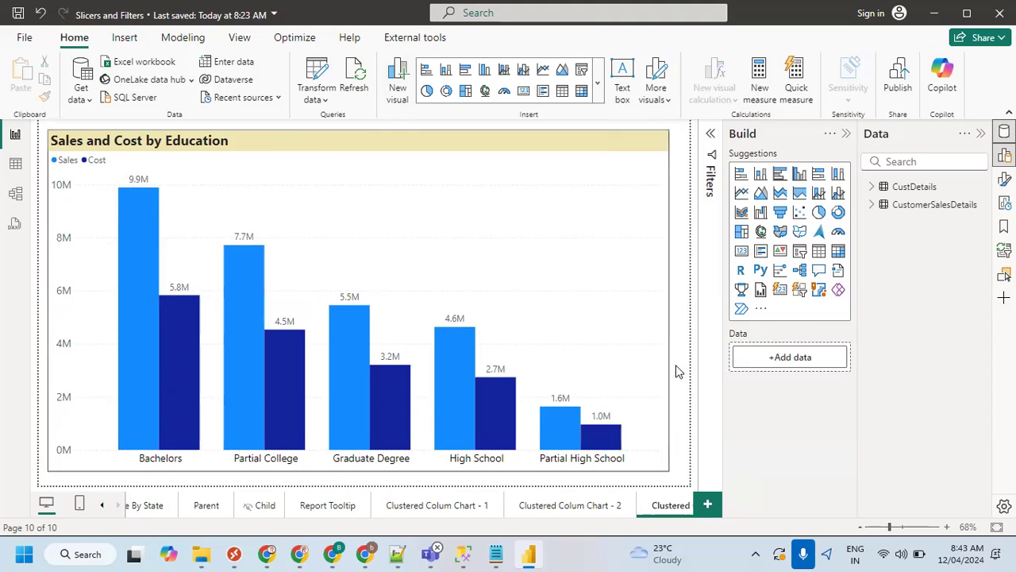
left_click(120, 511)
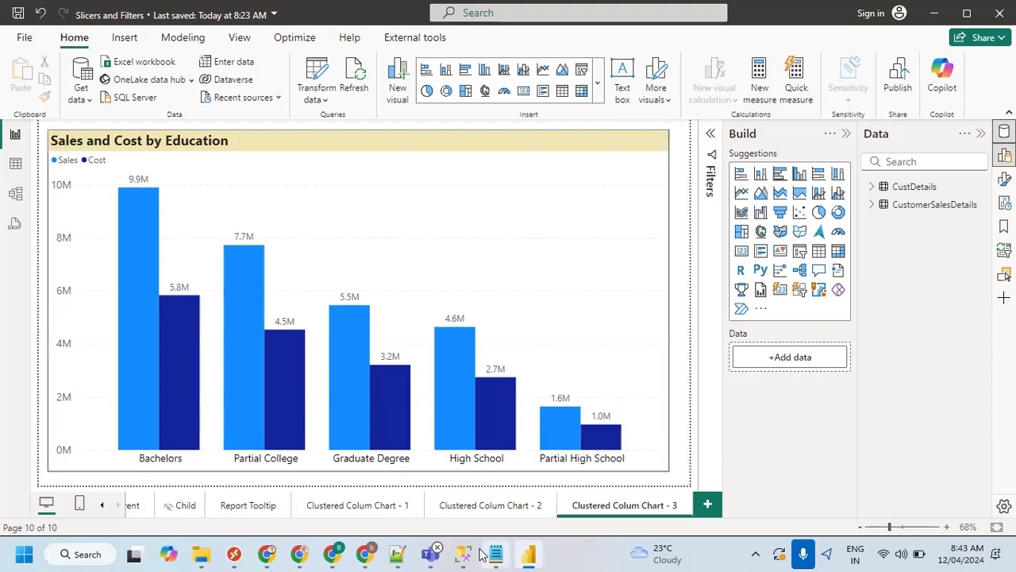
Switch to Notepad++ and start a new paragraph with "Note:" below the line about re-using formatting with Format Painter.
left_click(397, 553)
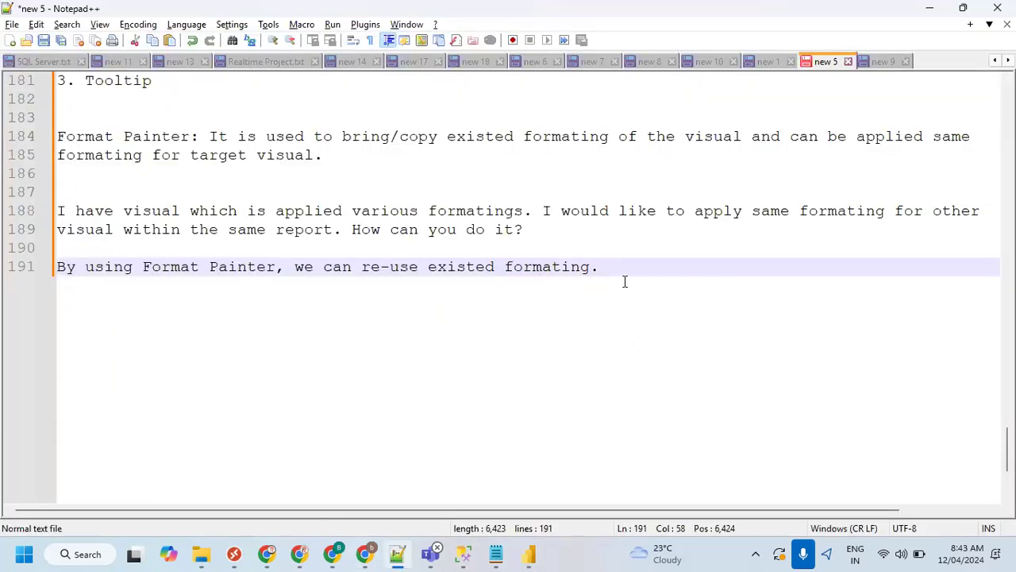
key("Return")
key("Return")
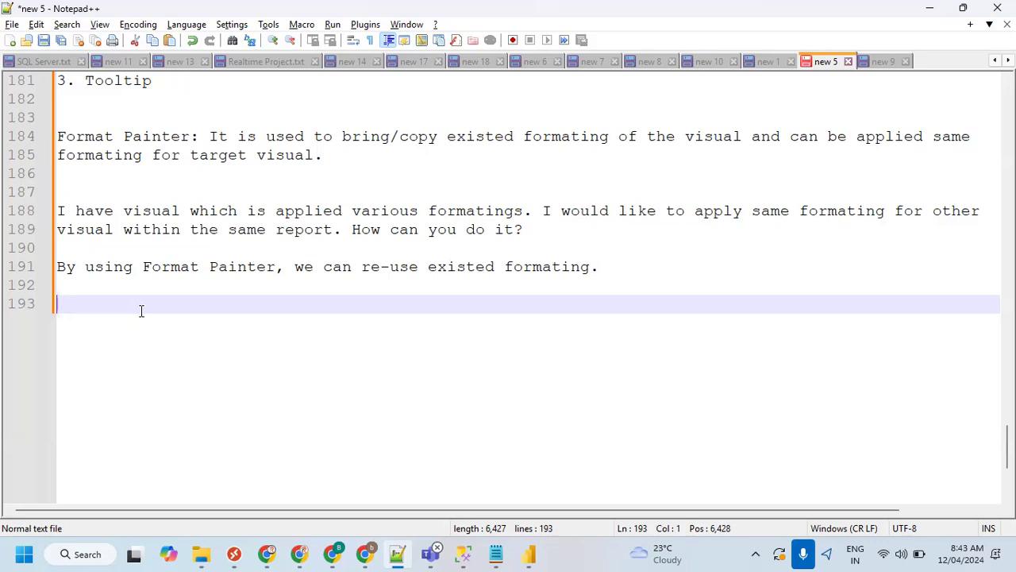
type("Cl")
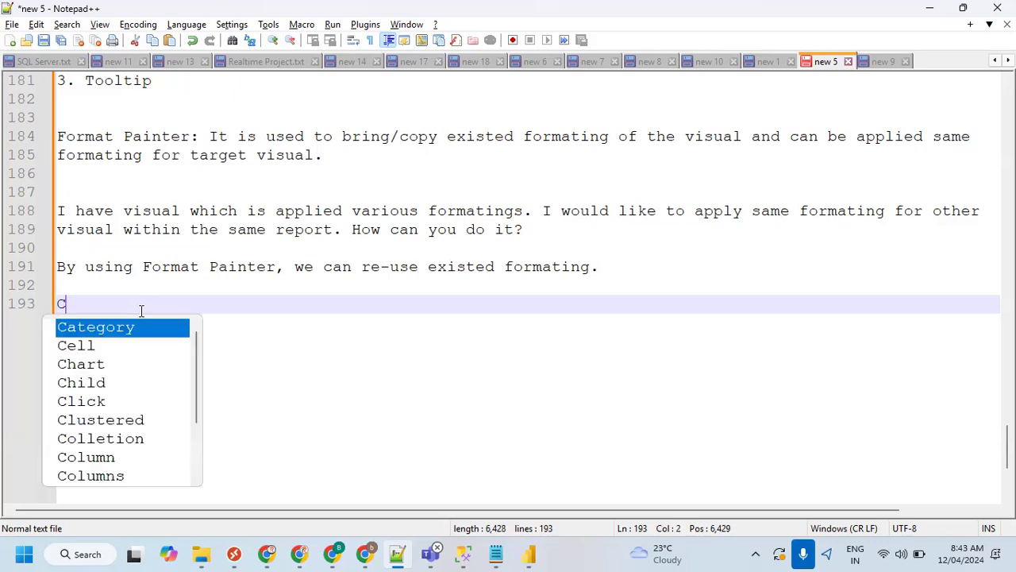
key("BackSpace")
key("BackSpace")
type("Note:")
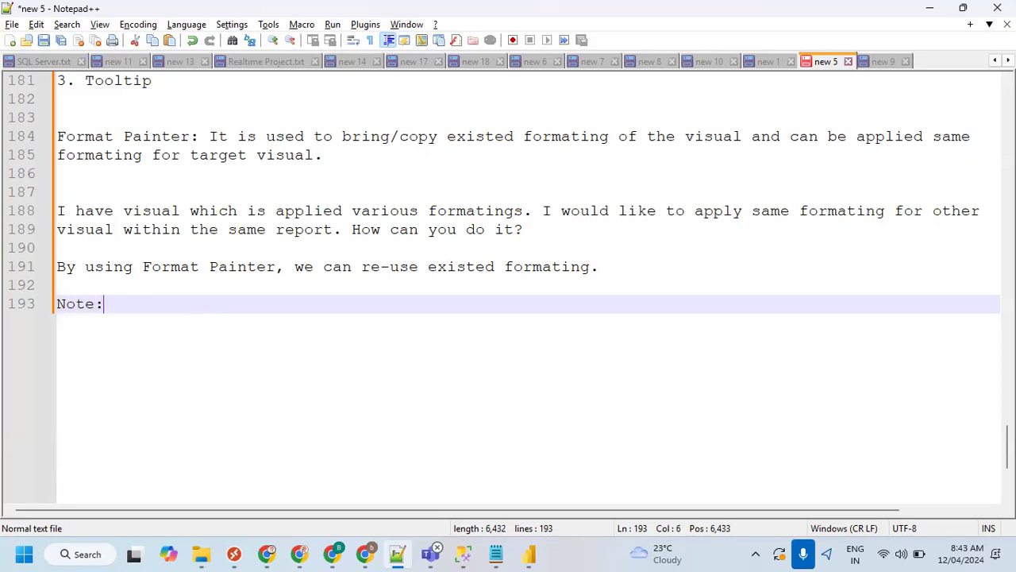
Write "Clustered Column Chart will" after "Note:".
type(" Clus")
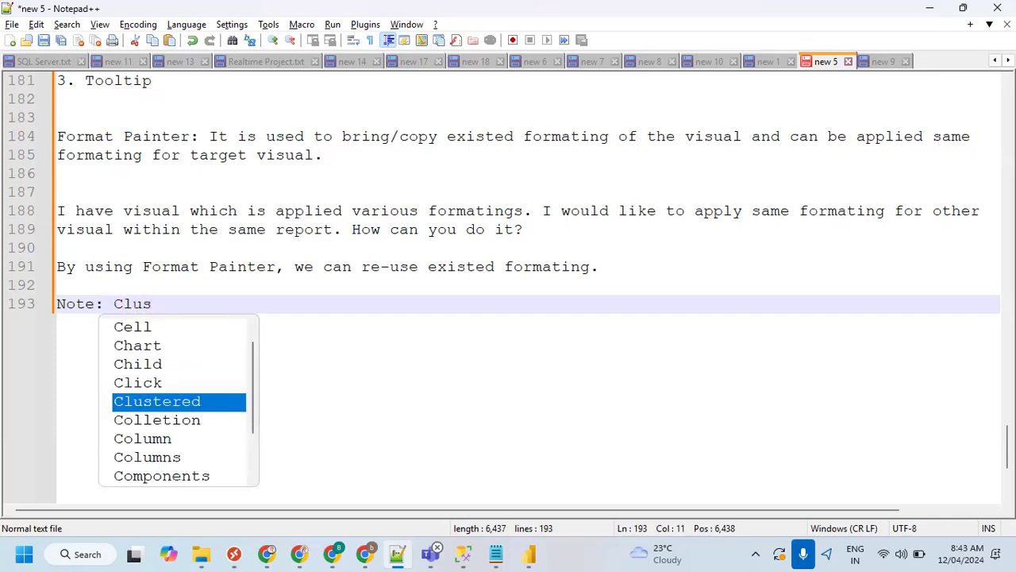
key("Return")
type("Colu")
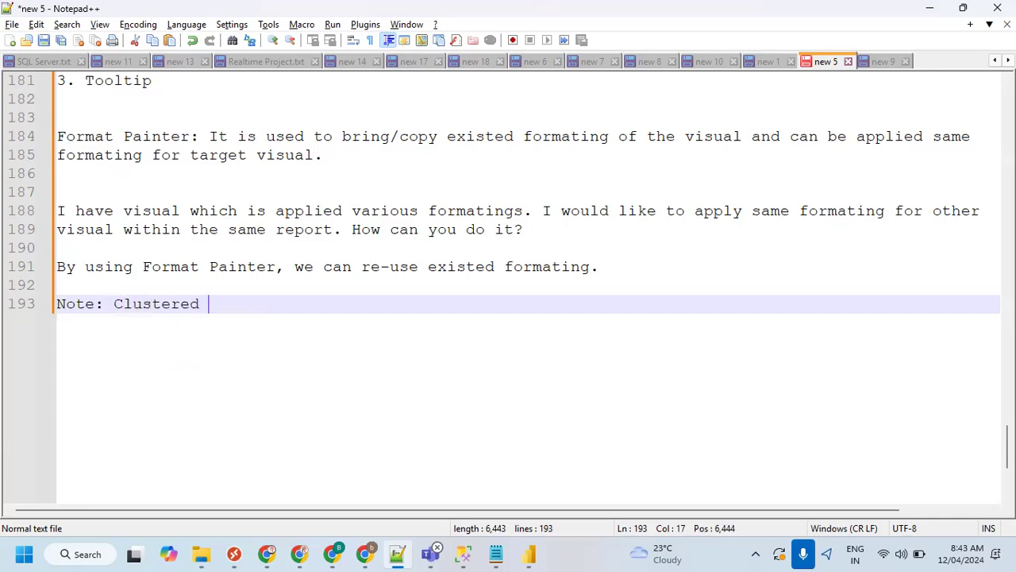
key("Return")
type("Char")
key("Return")
type("will ")
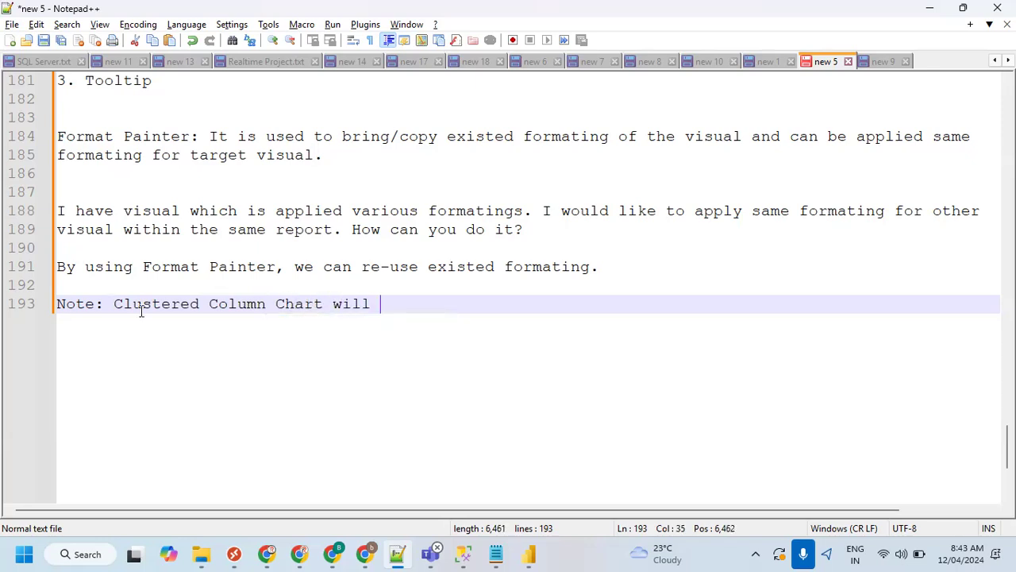
Continue the note with "show cluster(collection of items) only with following options".
type("show clu")
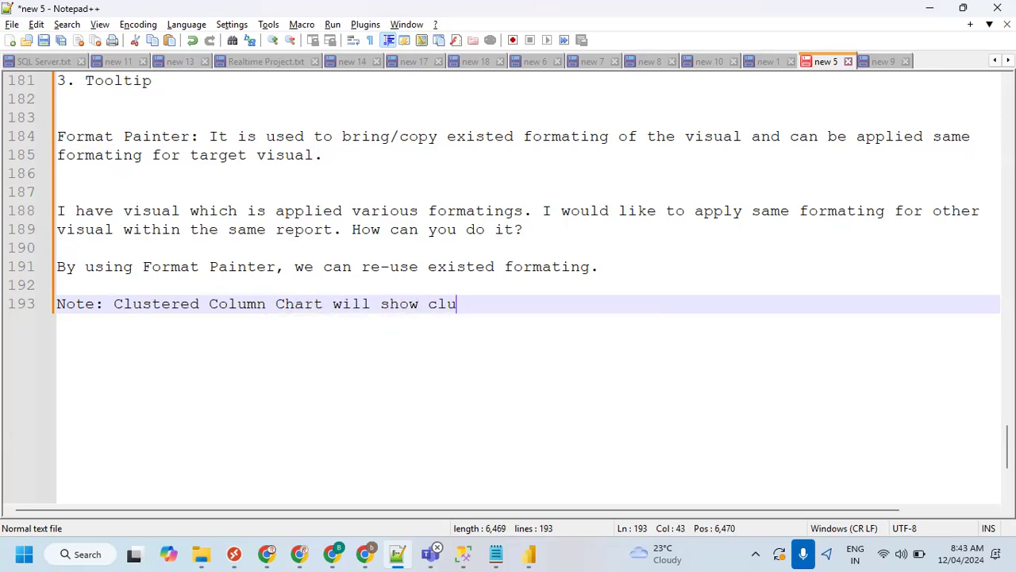
type("ster(colle")
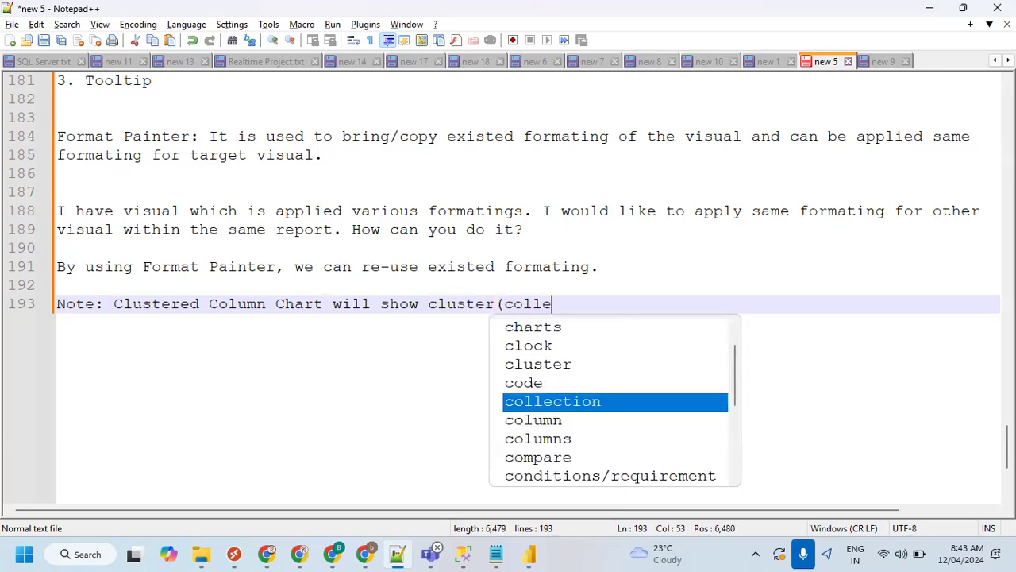
type("ction of ite")
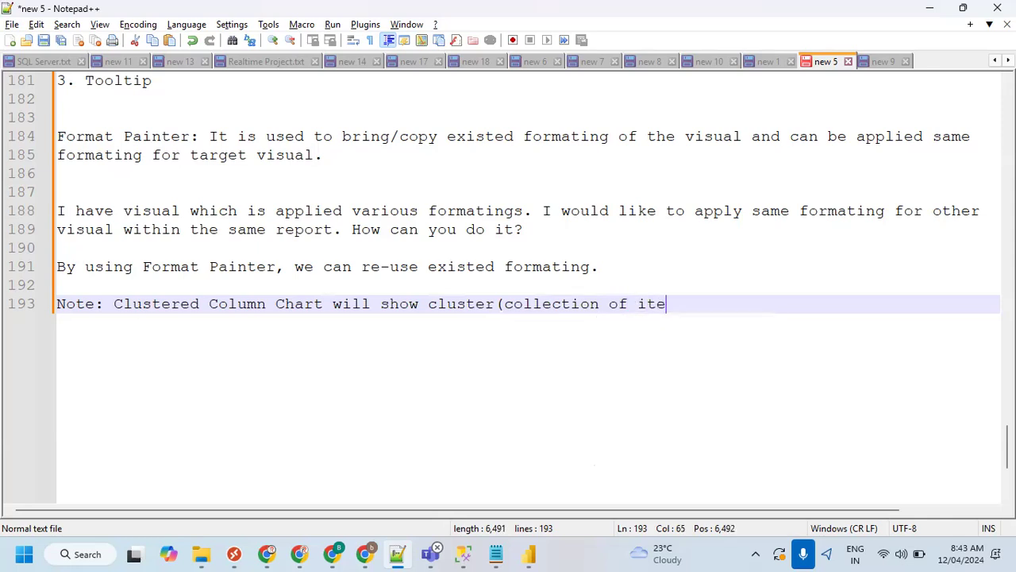
type("ms) o")
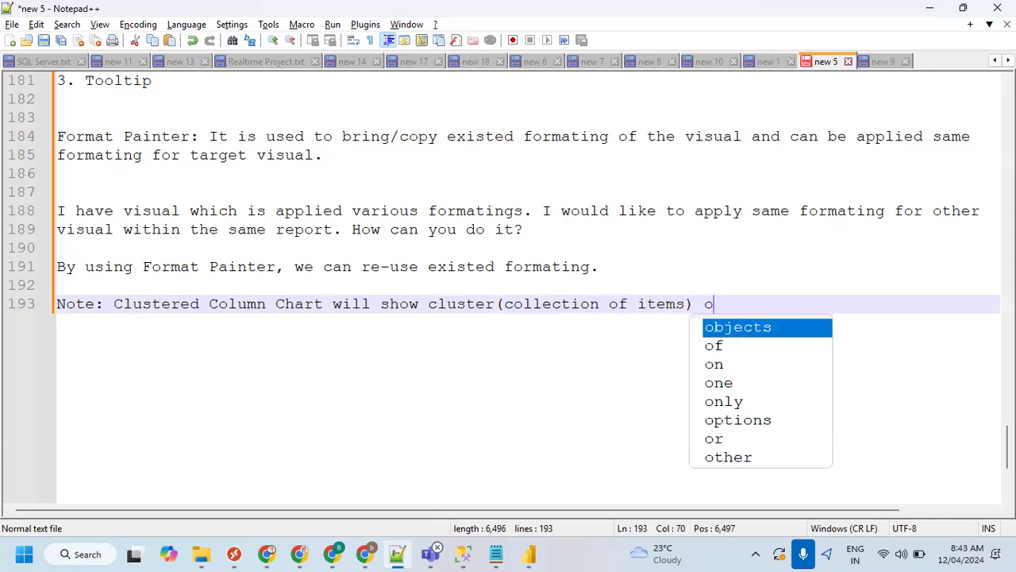
type("nly with ")
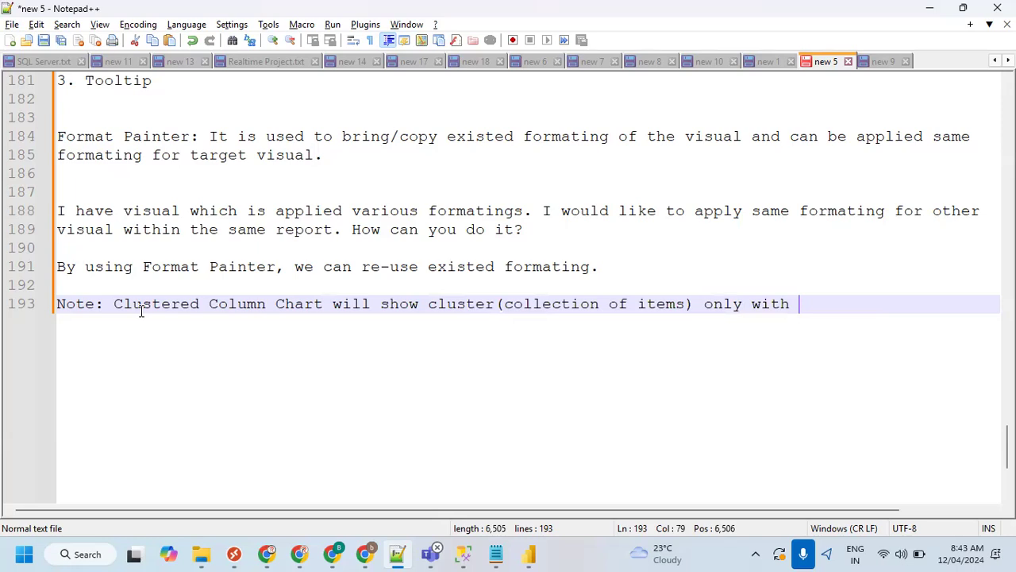
type("foll")
key("Return")
type("o")
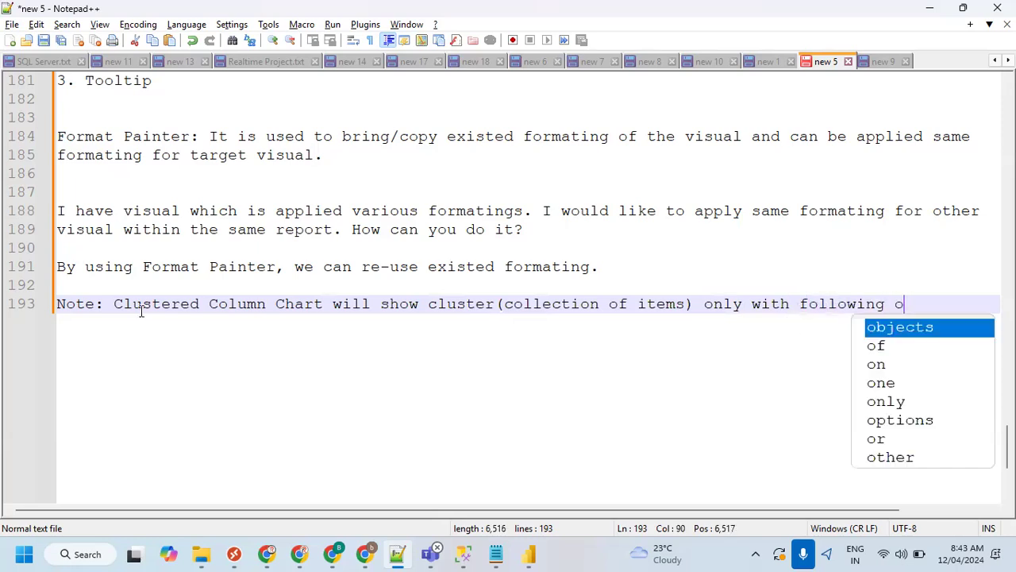
type("ptions")
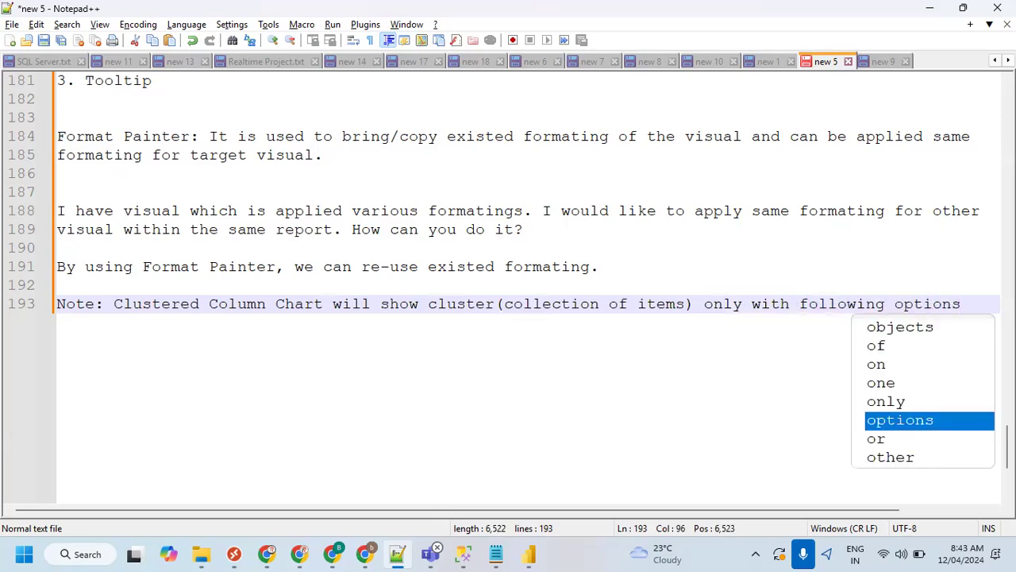
key("Return")
Add the list item "1. When there is more than one field(Measure) in the Y-Axis" below the note.
key("Return")
type("1.")
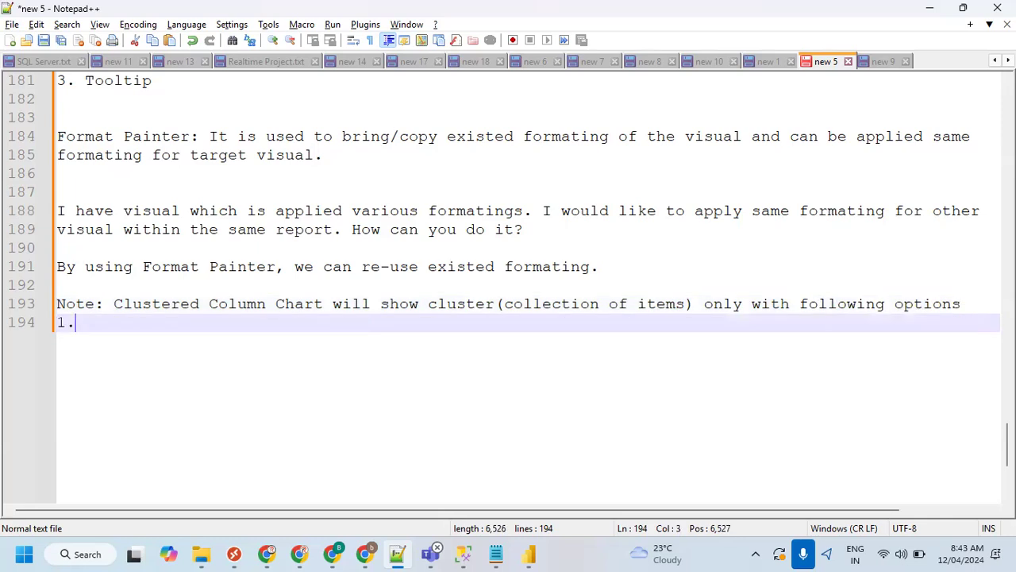
type(" When")
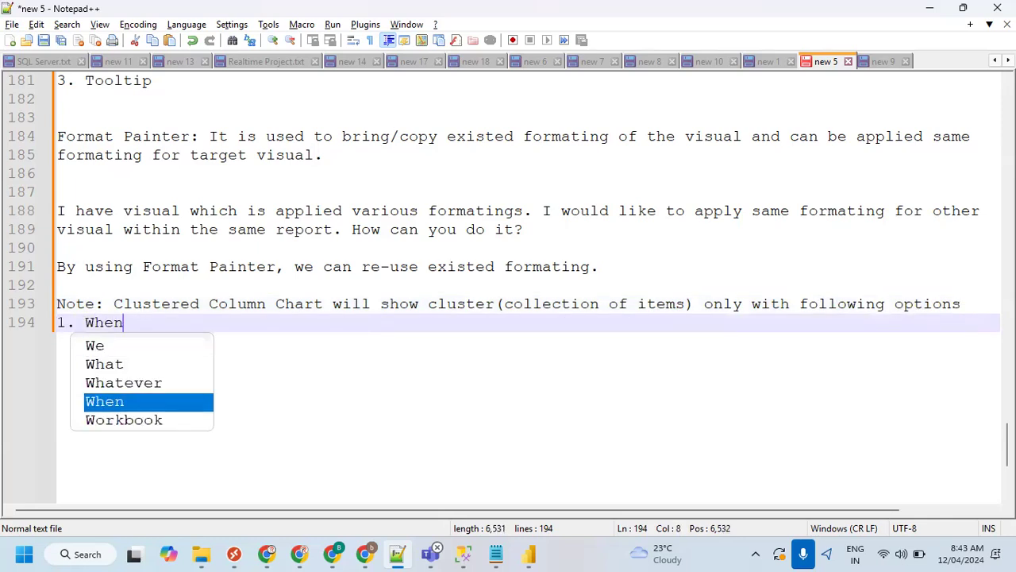
type(" there is ")
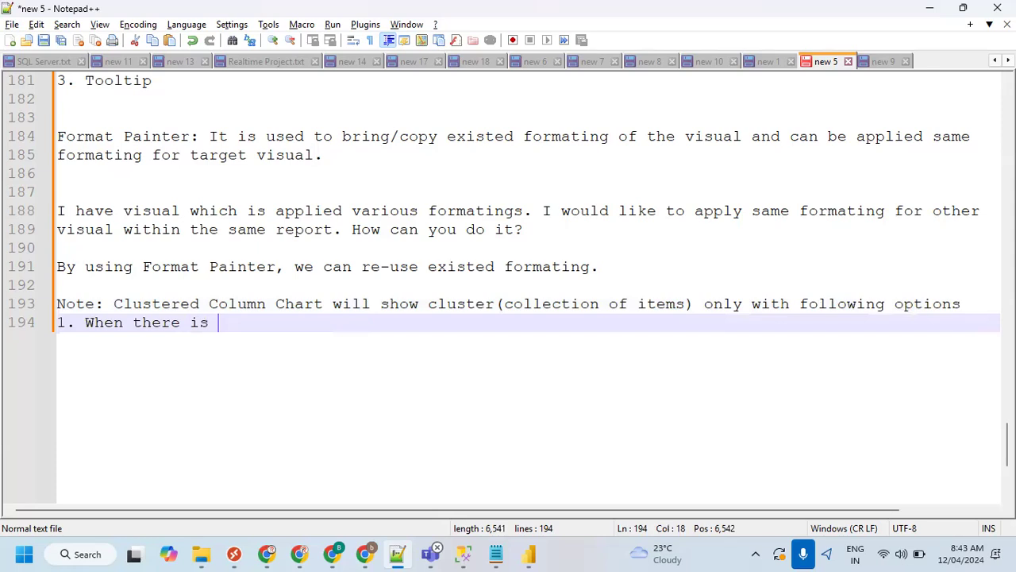
type("more th")
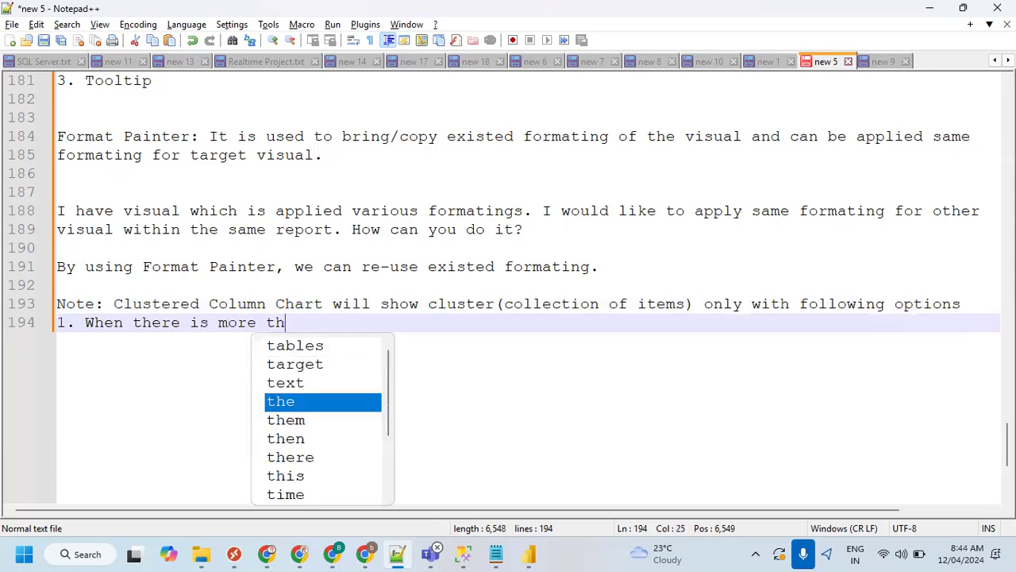
type("an one f")
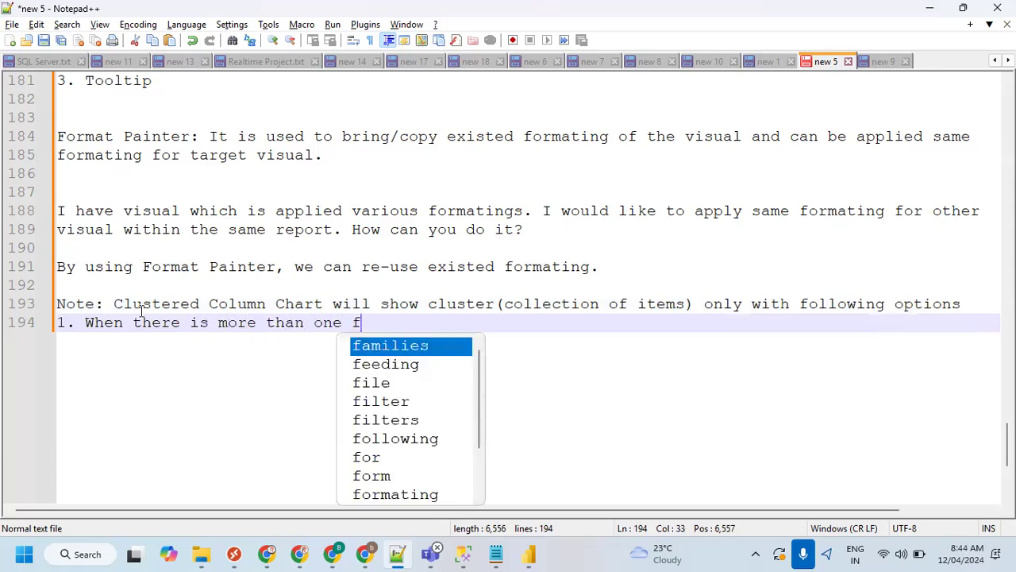
type("ield in t")
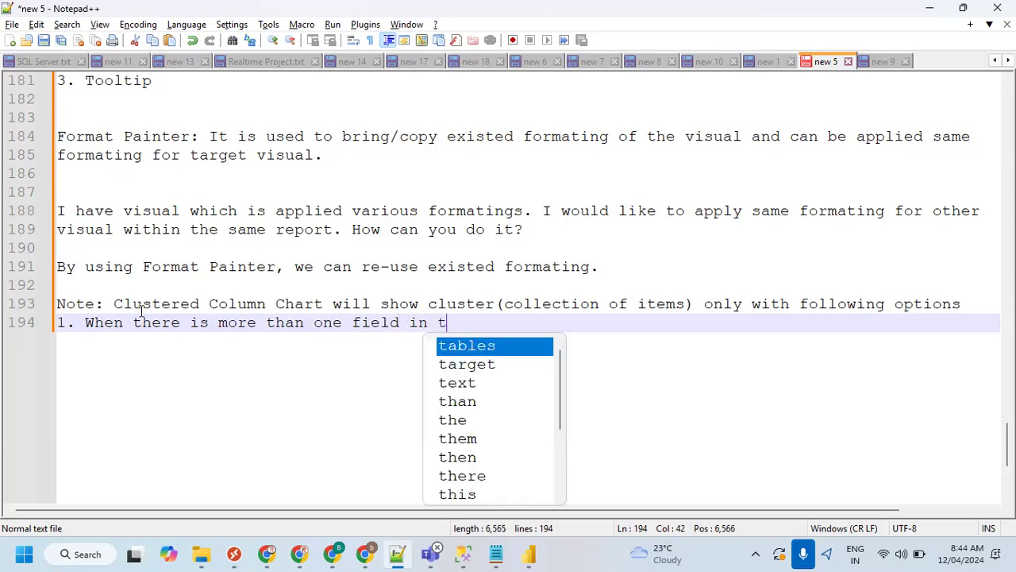
type("he Y-Axis")
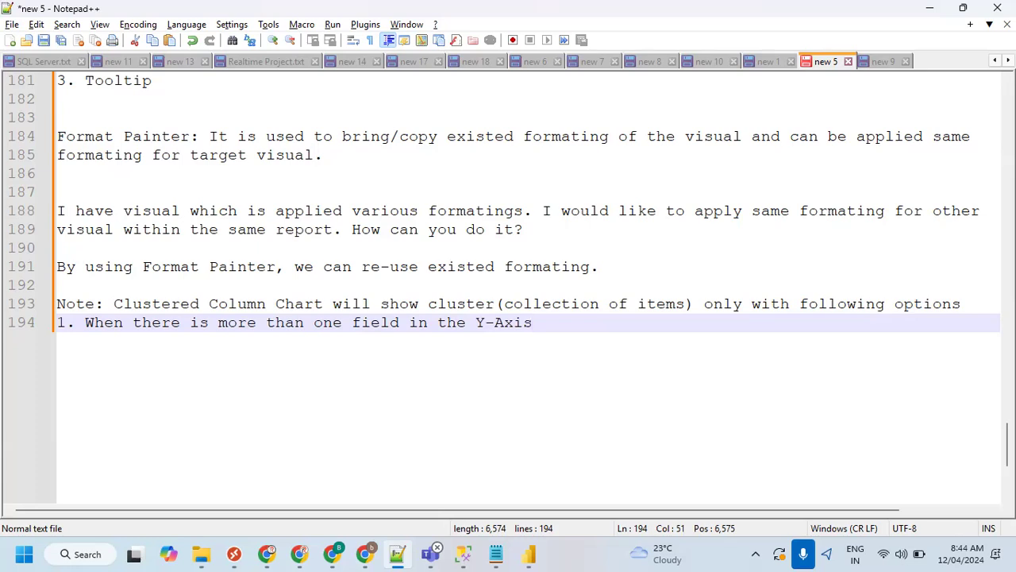
left_click(406, 335)
type("(Measure)")
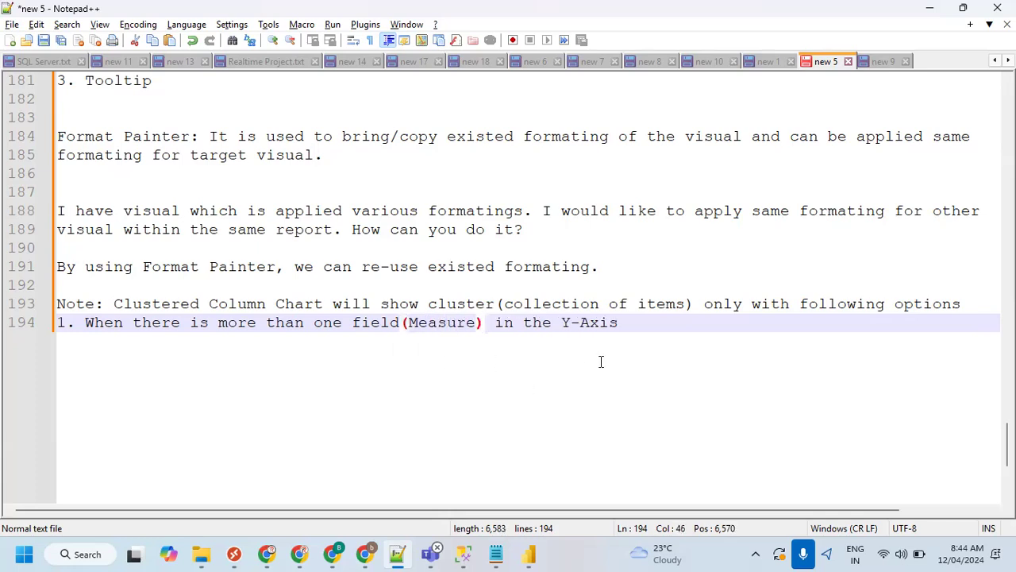
Start a second list item below the Y-Axis item with the text "2. When there is".
left_click(641, 326)
key("Return")
type("2.")
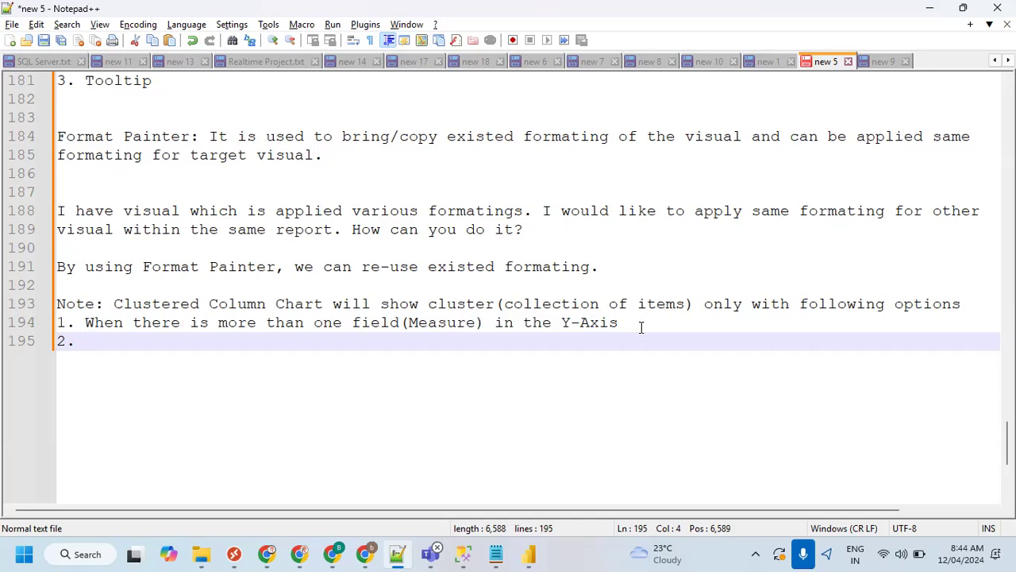
type("When")
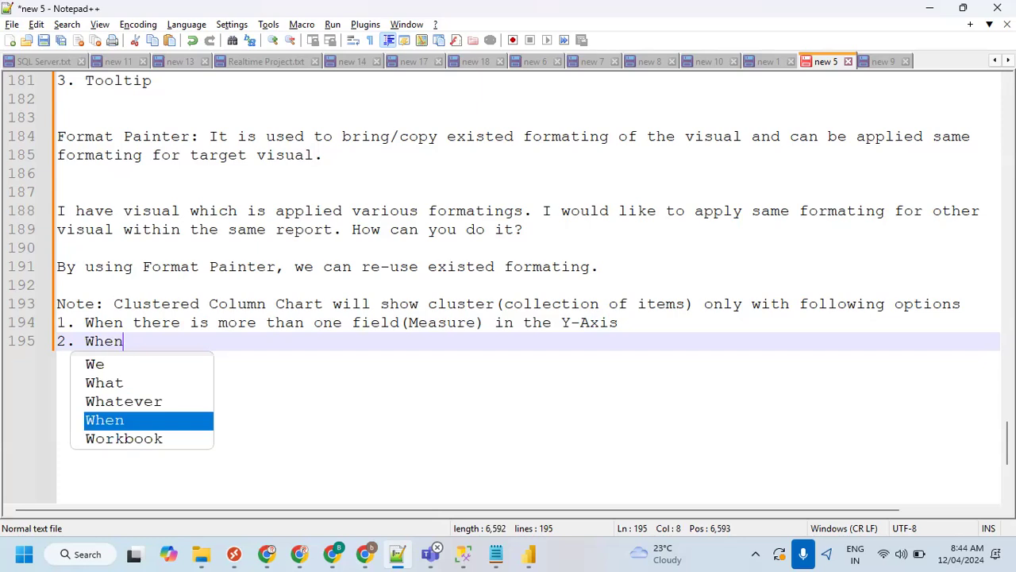
type(" there is o")
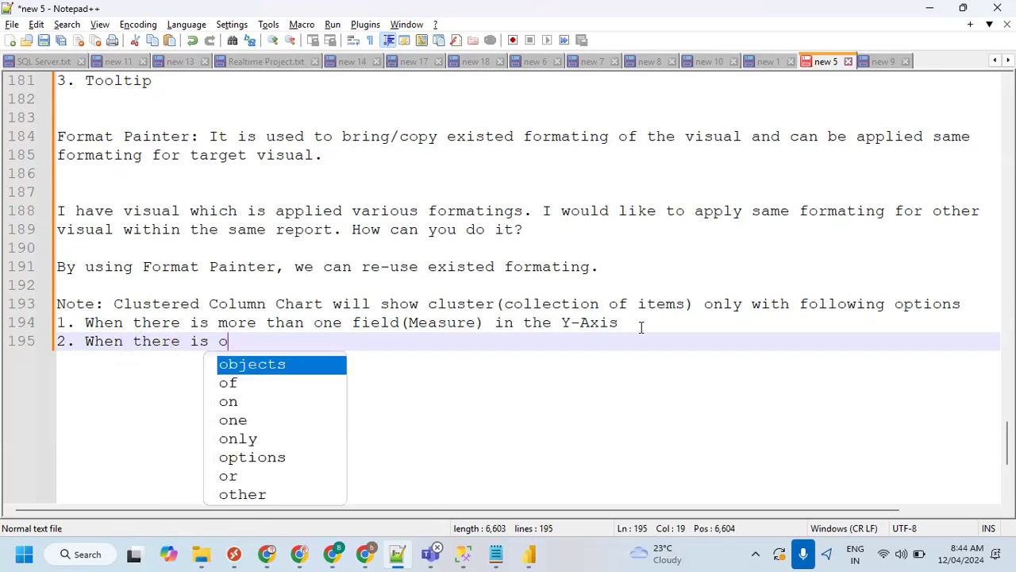
key("BackSpace")
type("more t")
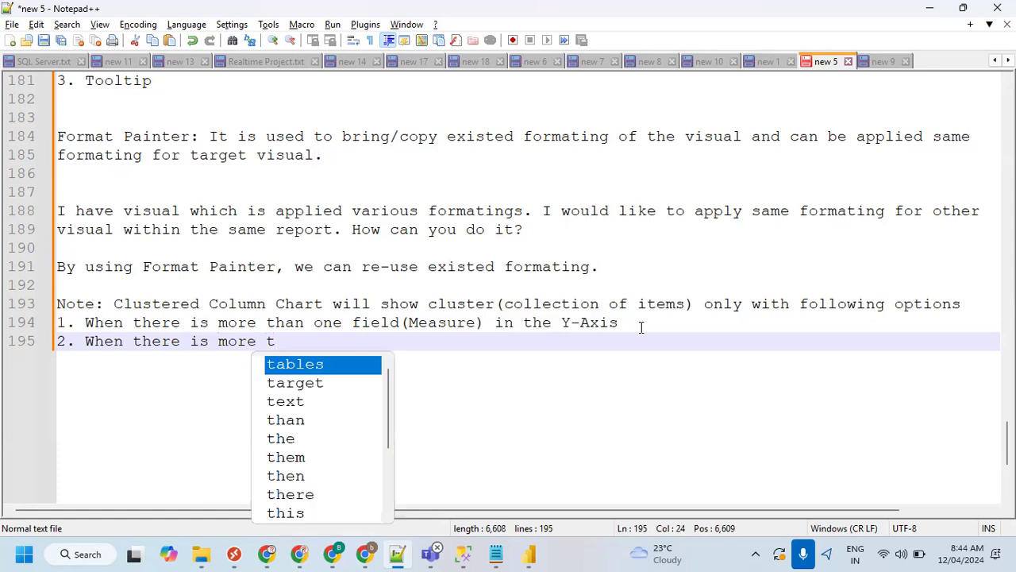
key("BackSpace")
key("BackSpace")
key("BackSpace")
key("BackSpace")
key("BackSpace")
key("BackSpace")
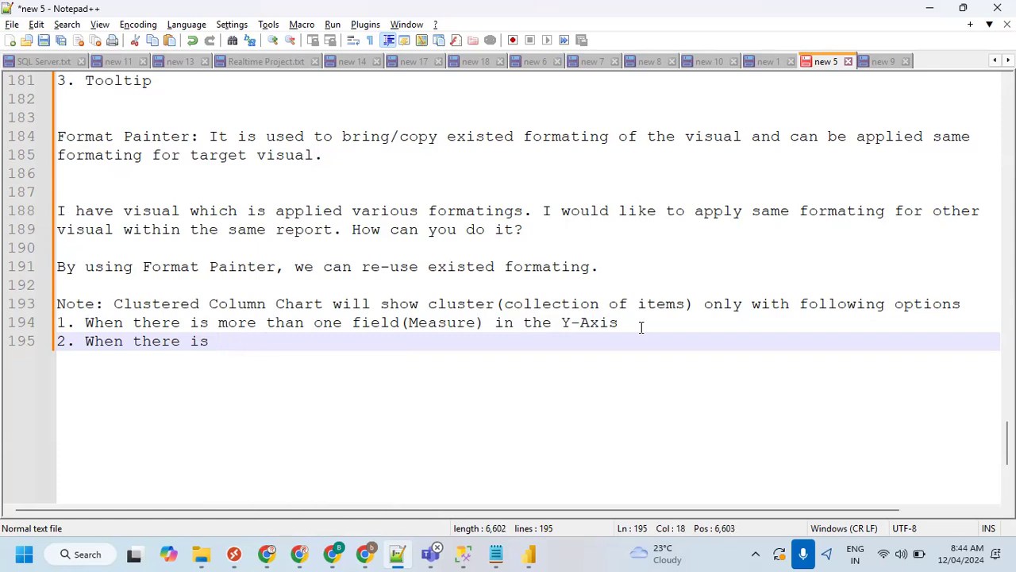
Complete the second list item with "a field in the Legend.".
type("f")
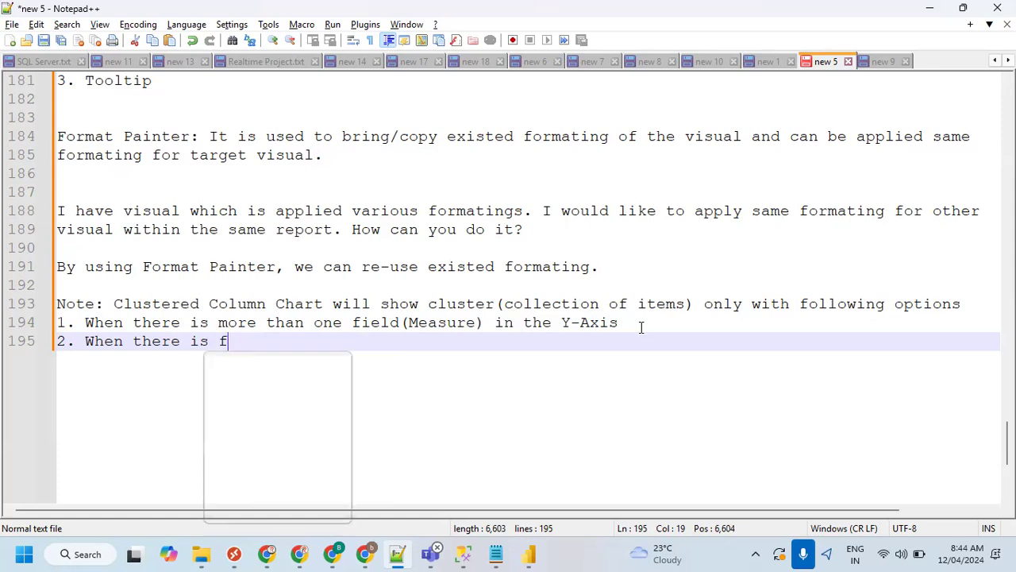
key("BackSpace")
type("a fi")
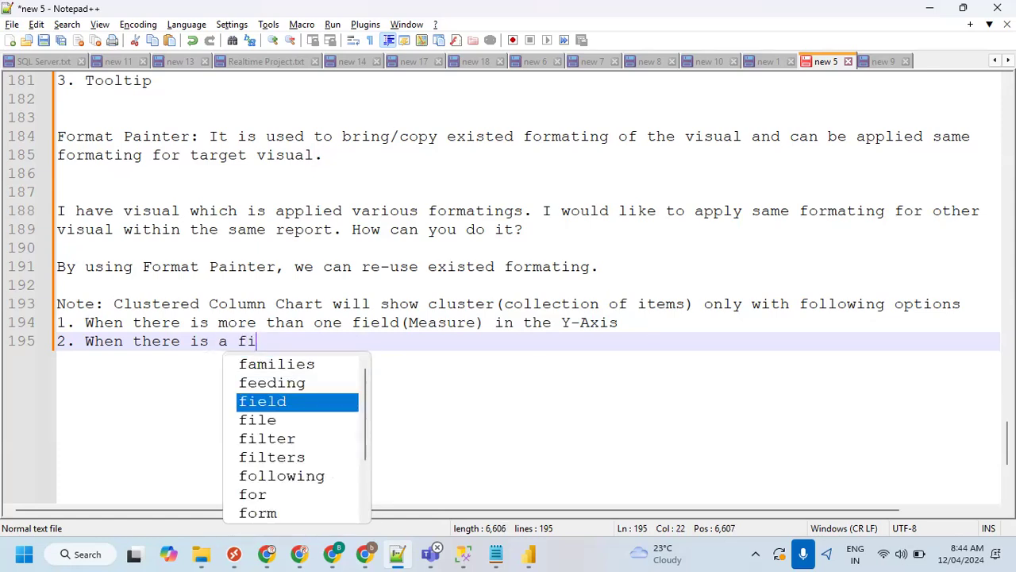
type("eld in the")
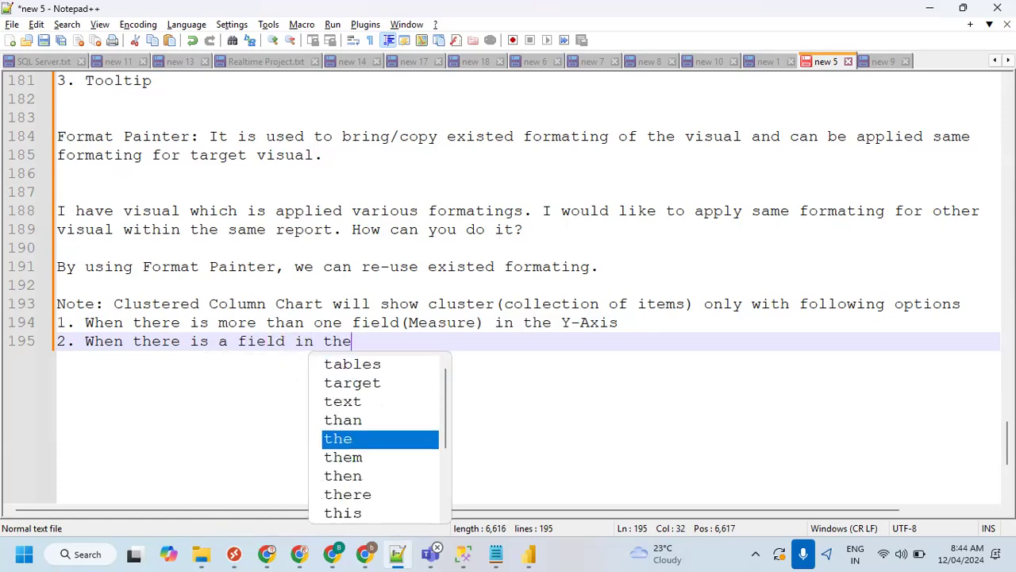
type(" Legend")
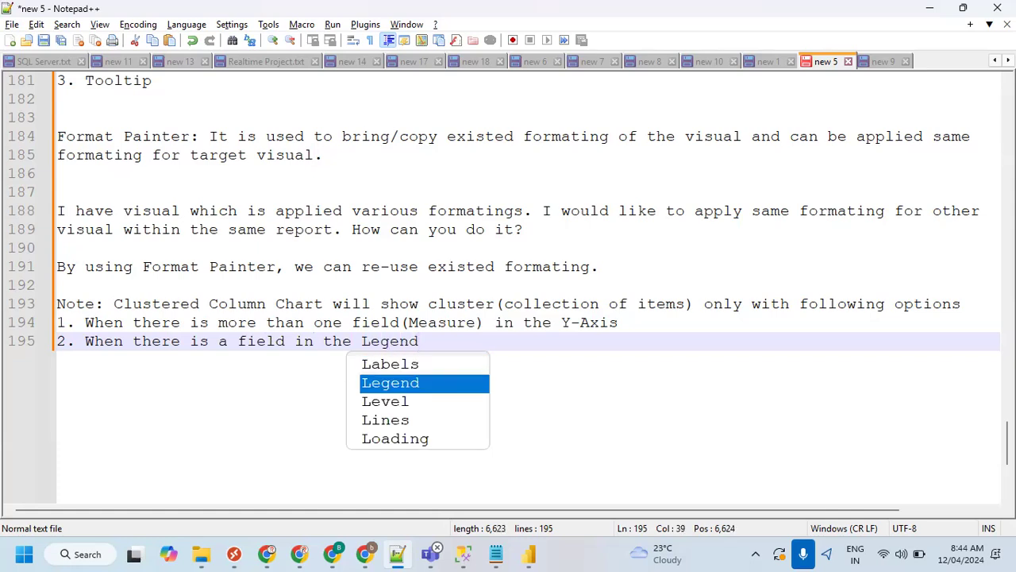
type(".")
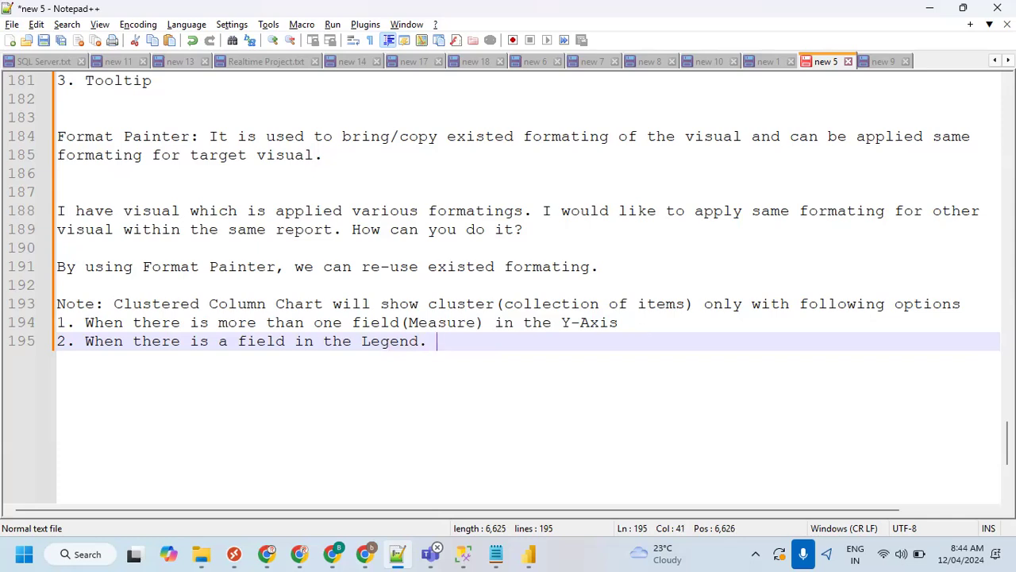
Append the parenthetical remark "(If Legend field is there, then" to the second list item.
type(" (If t")
key("BackSpace")
type("Le")
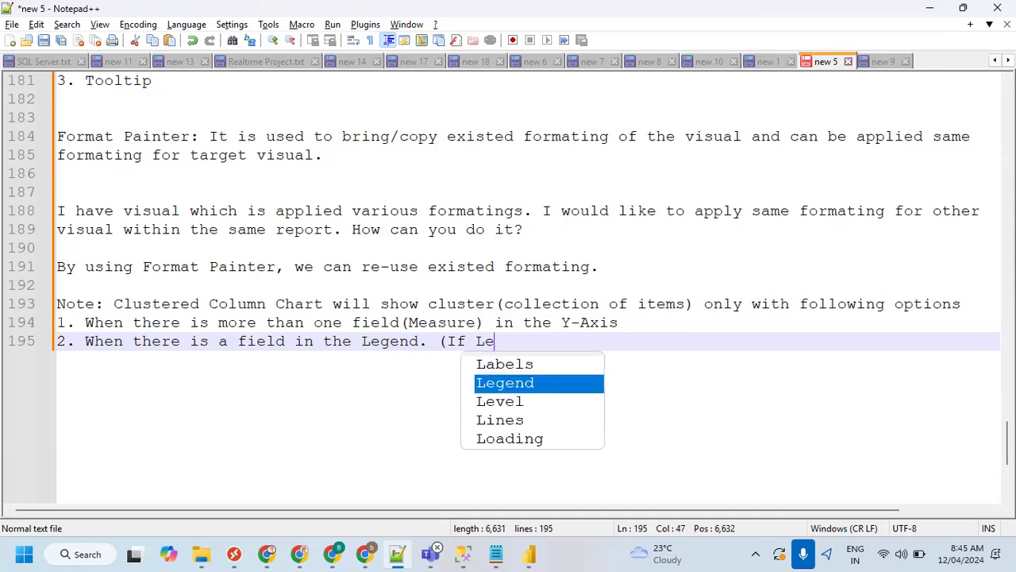
type("end file")
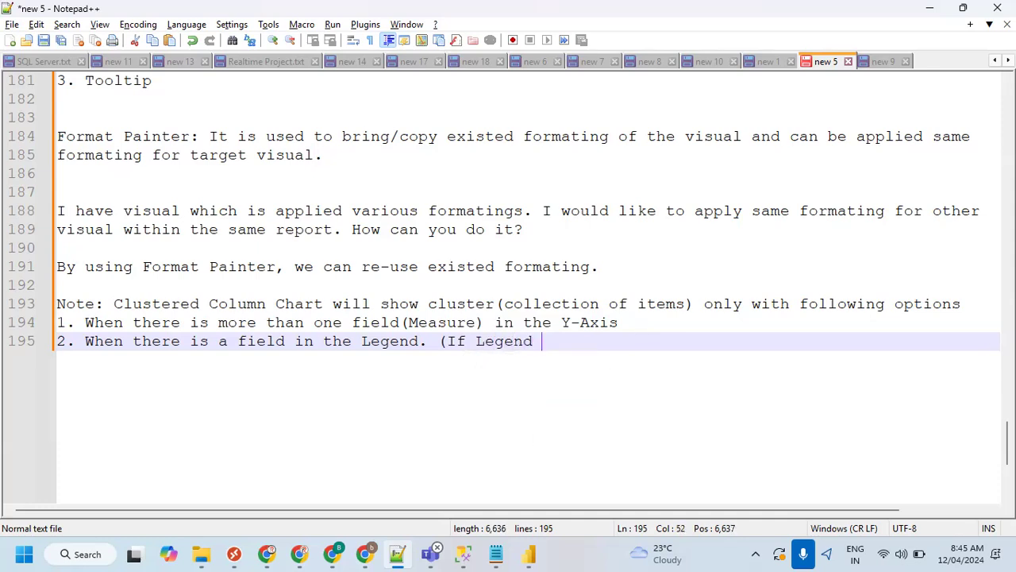
key("BackSpace")
key("BackSpace")
type("edis")
key("BackSpace")
key("BackSpace")
type("ld is ther")
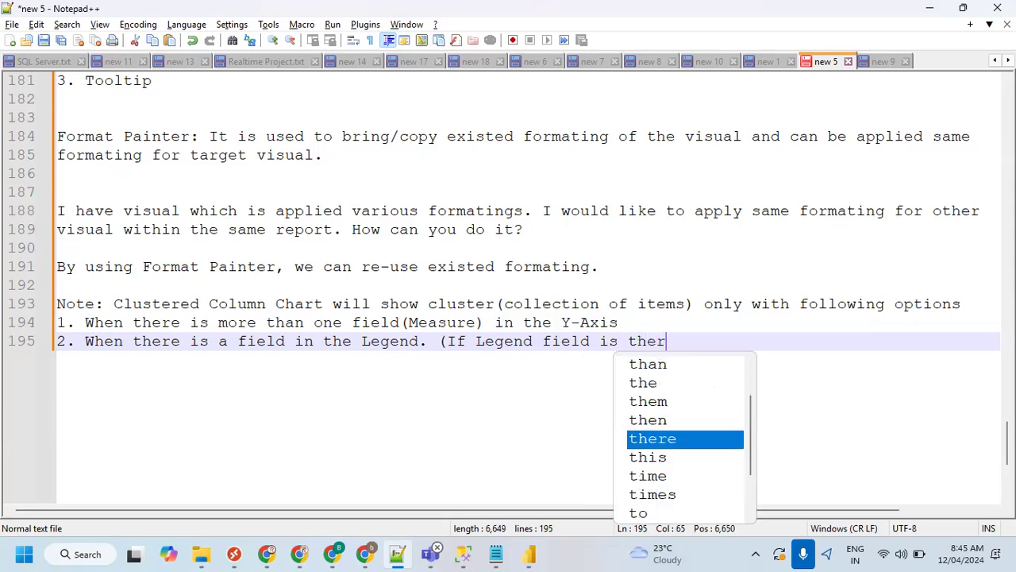
type("e, t")
type("hen")
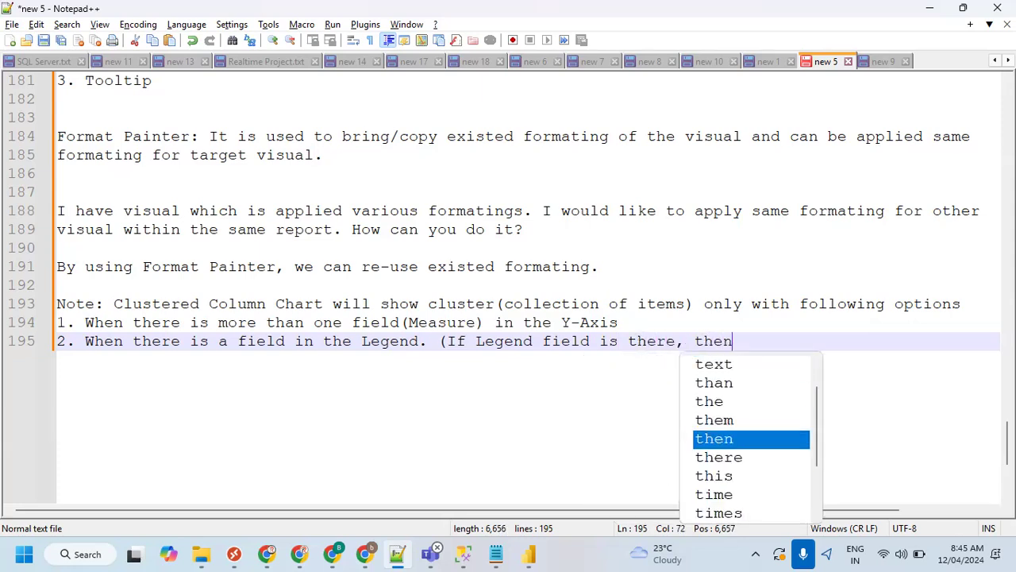
Finish the remark with "we can not keep more than one measure in the Y-axis)" and start a new line.
type(" we can ")
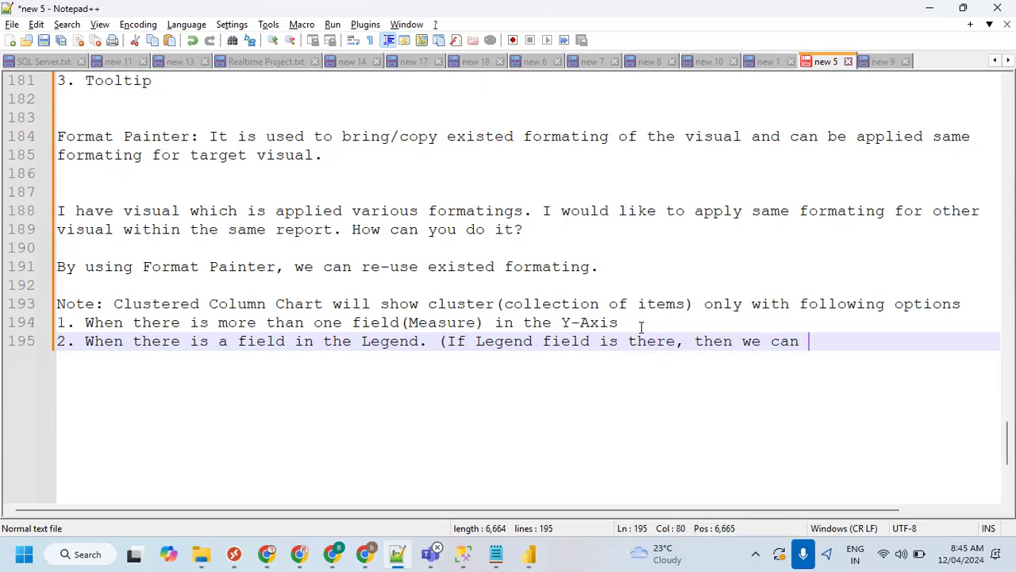
type("not keep ")
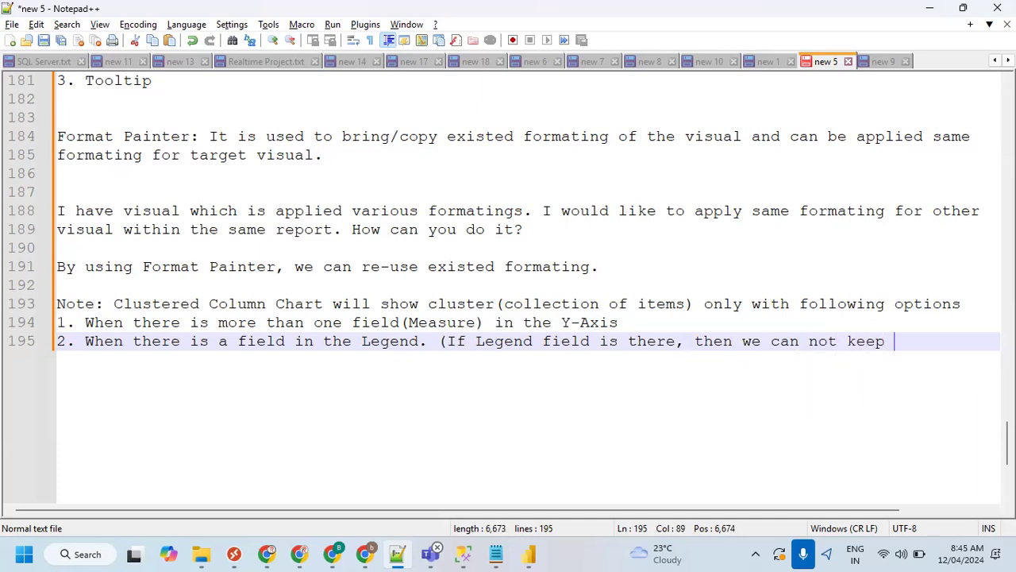
type("more thane")
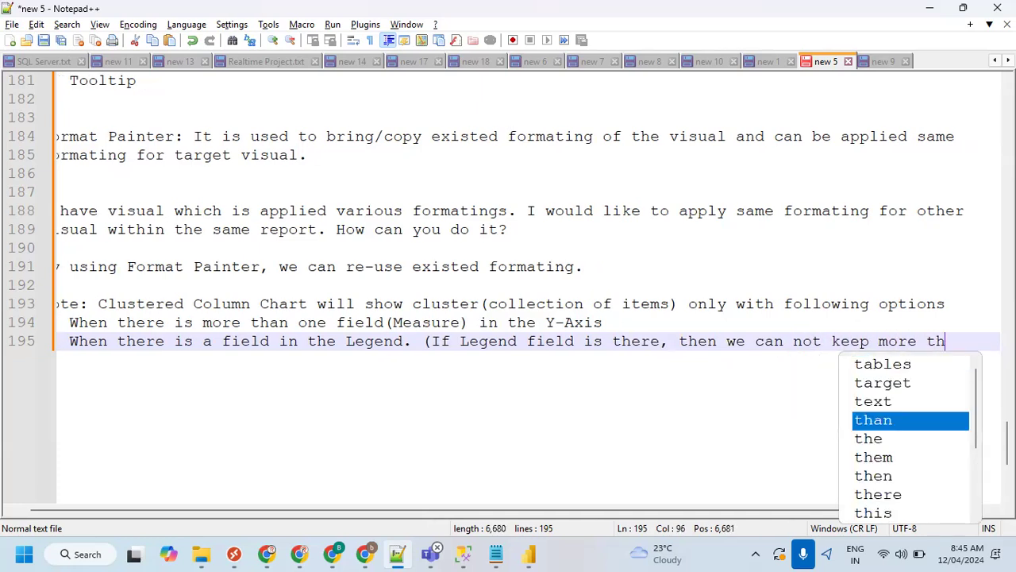
key("BackSpace")
key("BackSpace")
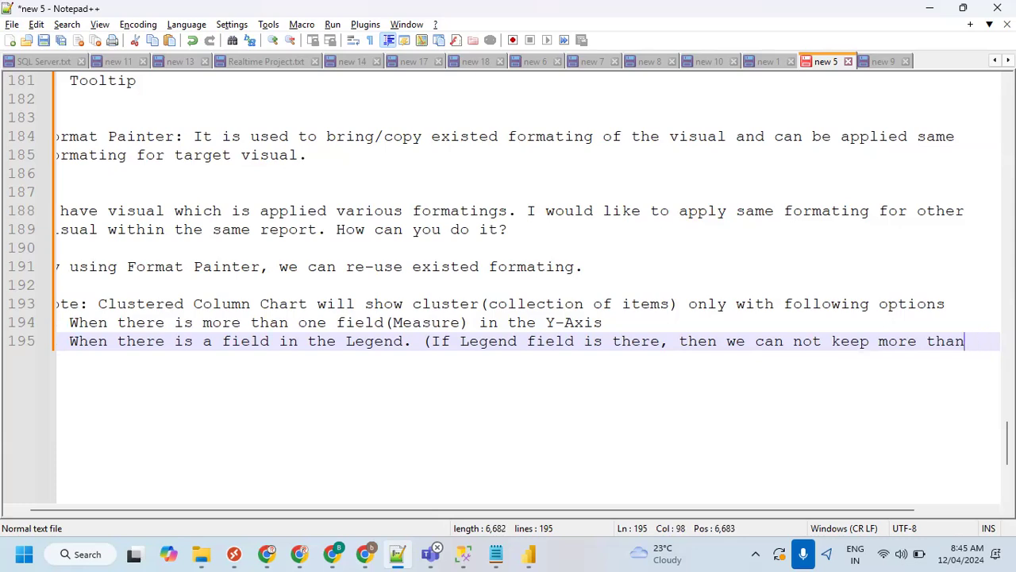
type("one mea")
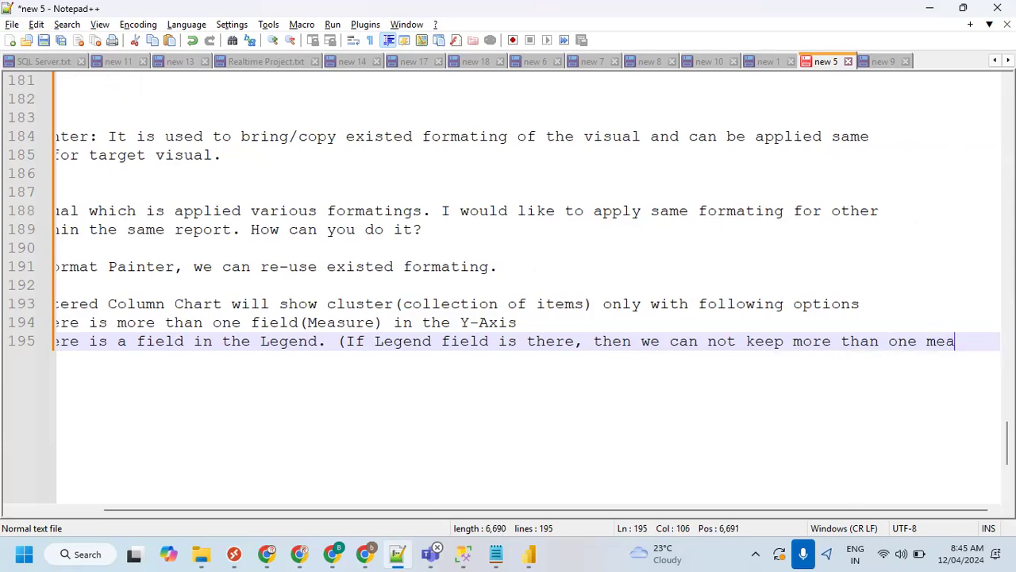
type("sure in the ")
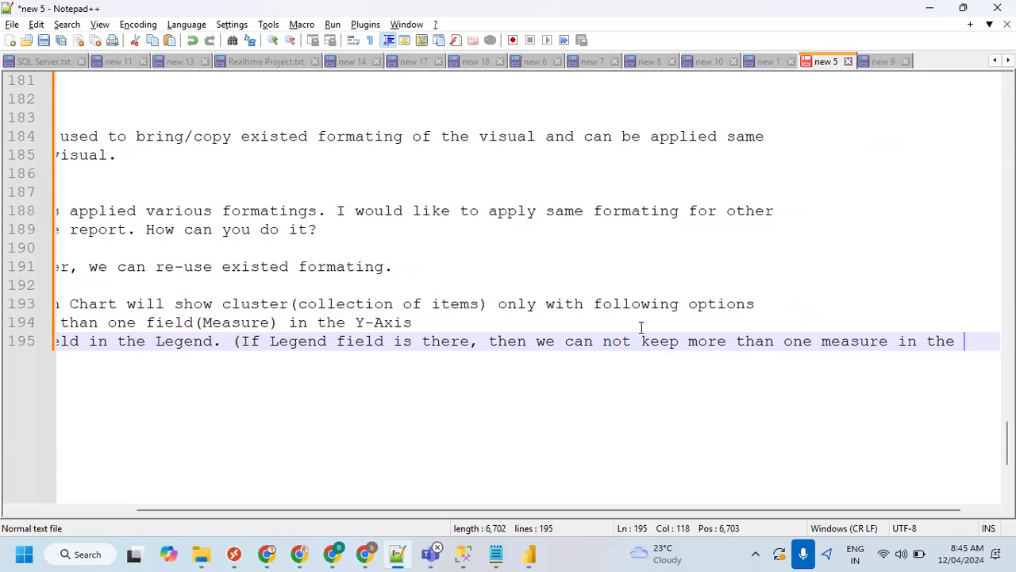
type("Y-axis")
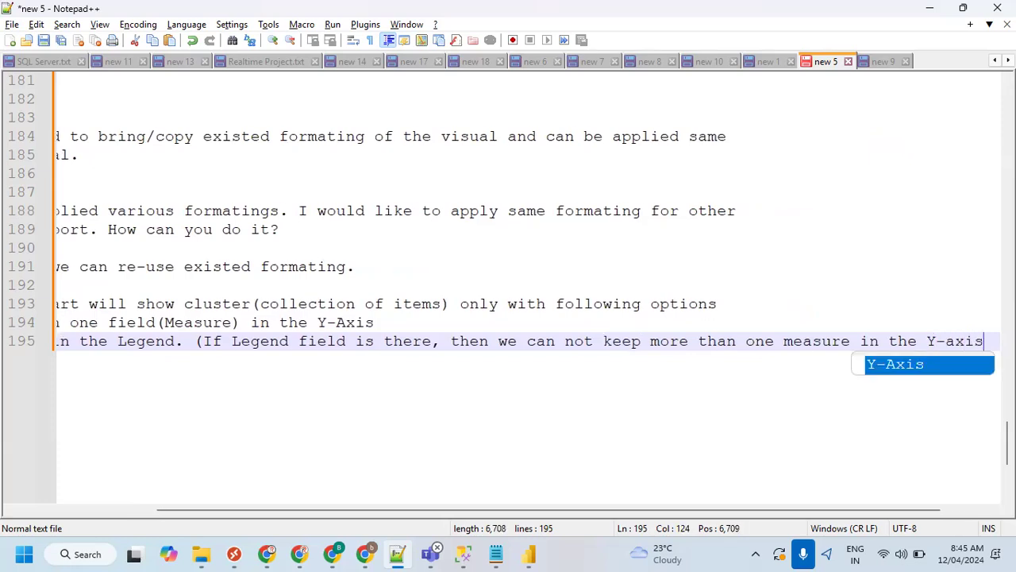
type(")")
key("Return")
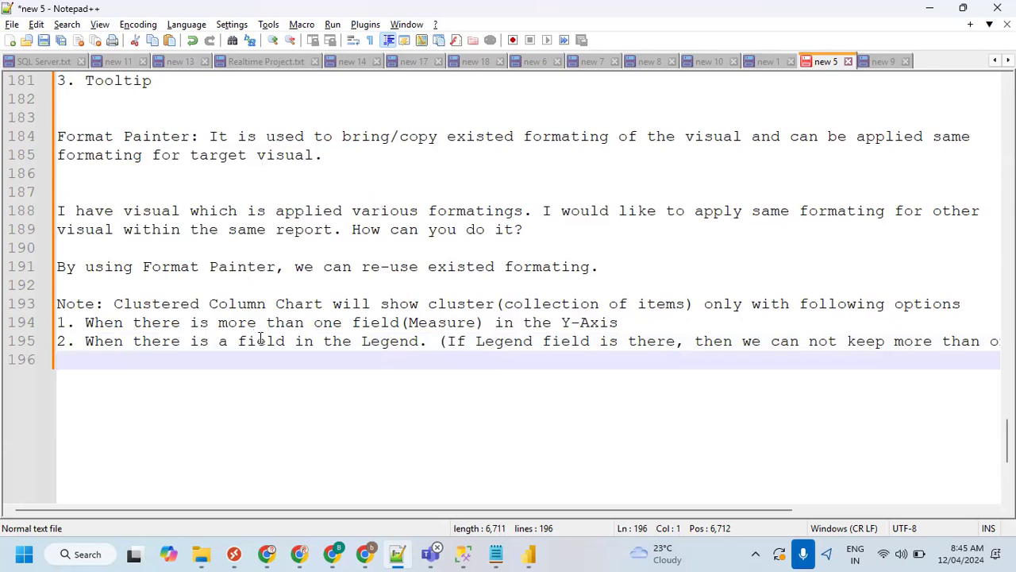
Switch to Power BI Desktop and compare the Y-axis and Legend fields of the charts on pages Clustered Colum Chart - 3 and Clustered Colum Chart - 2.
left_click(528, 553)
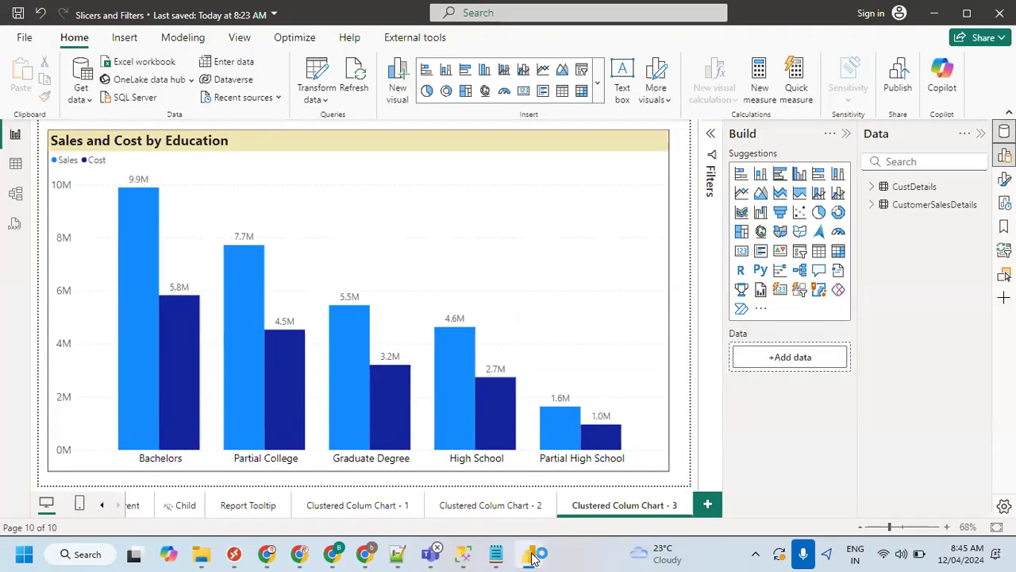
left_click(532, 286)
scroll(765, 446, "down", 2)
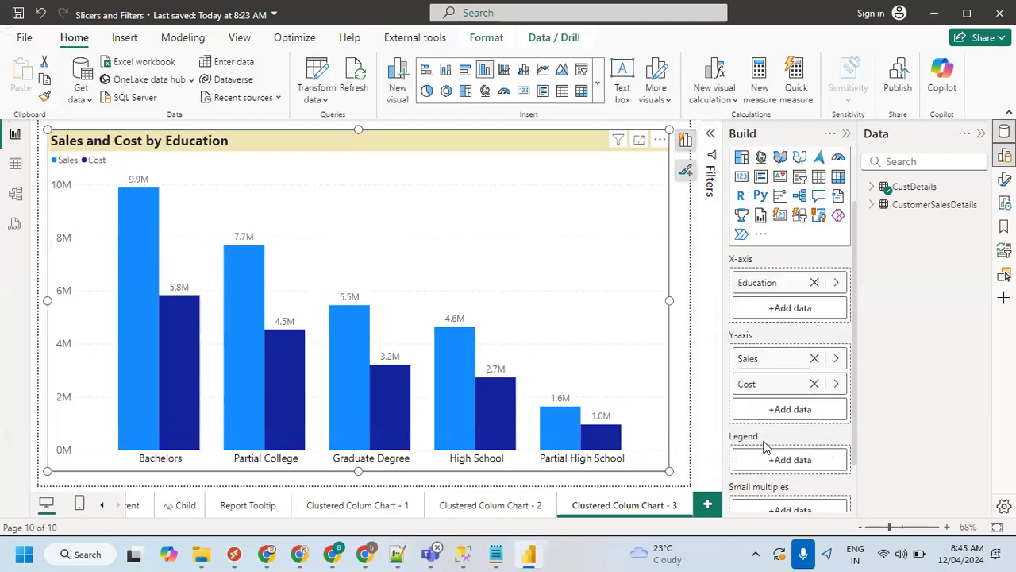
scroll(764, 454, "down", 2)
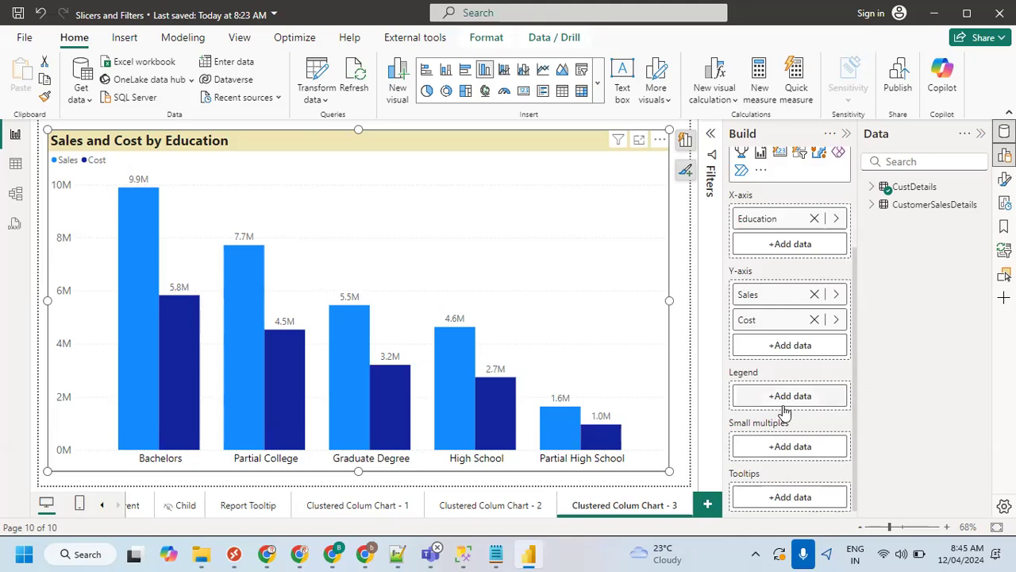
left_click(479, 514)
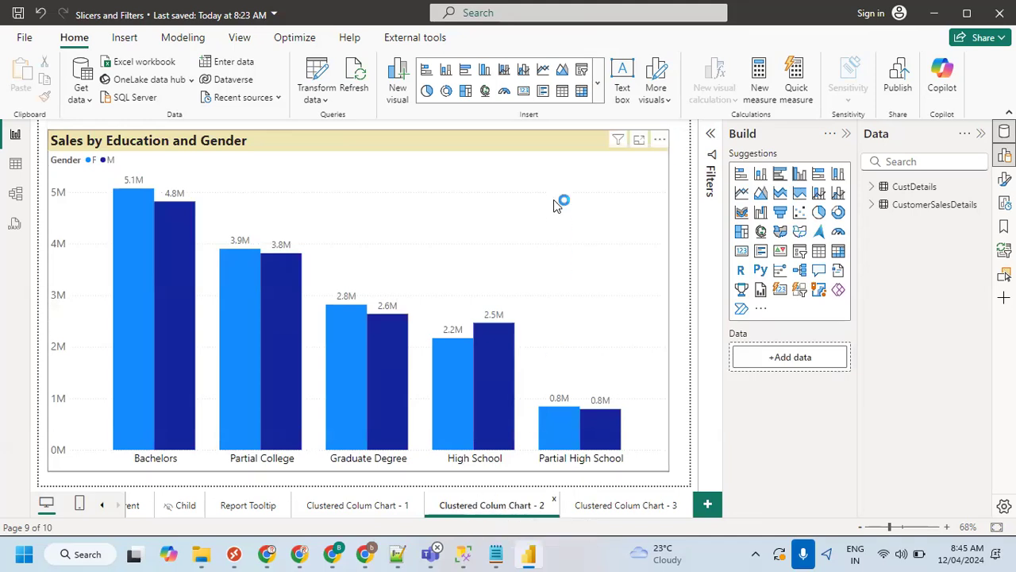
left_click(554, 204)
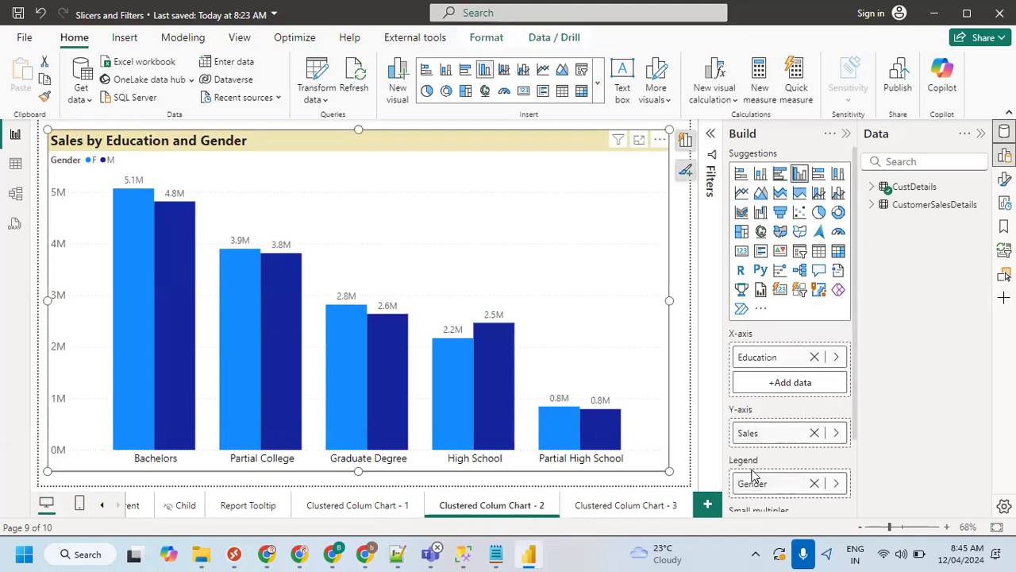
scroll(752, 474, "down", 1)
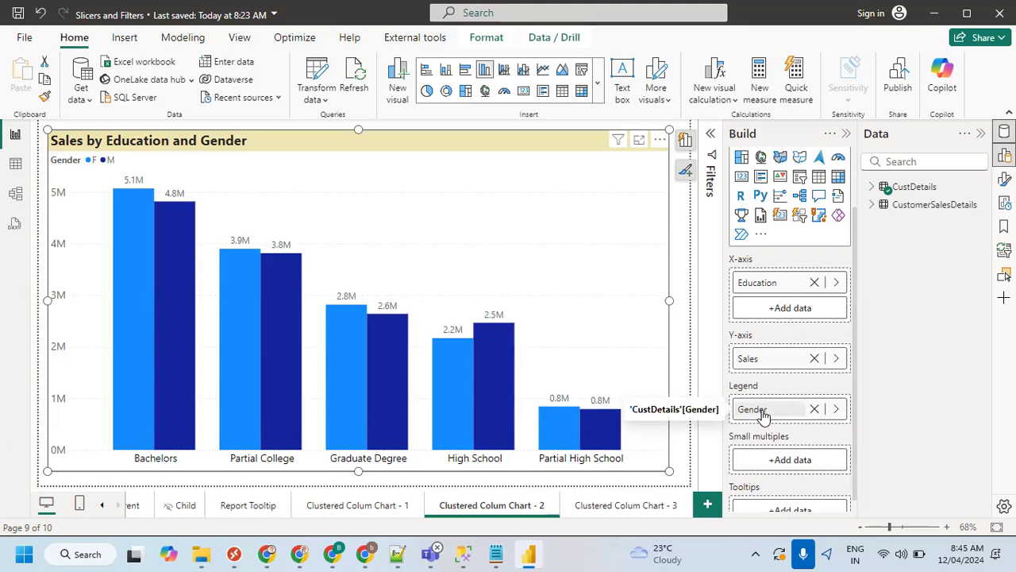
scroll(795, 381, "up", 1)
scroll(790, 392, "down", 1)
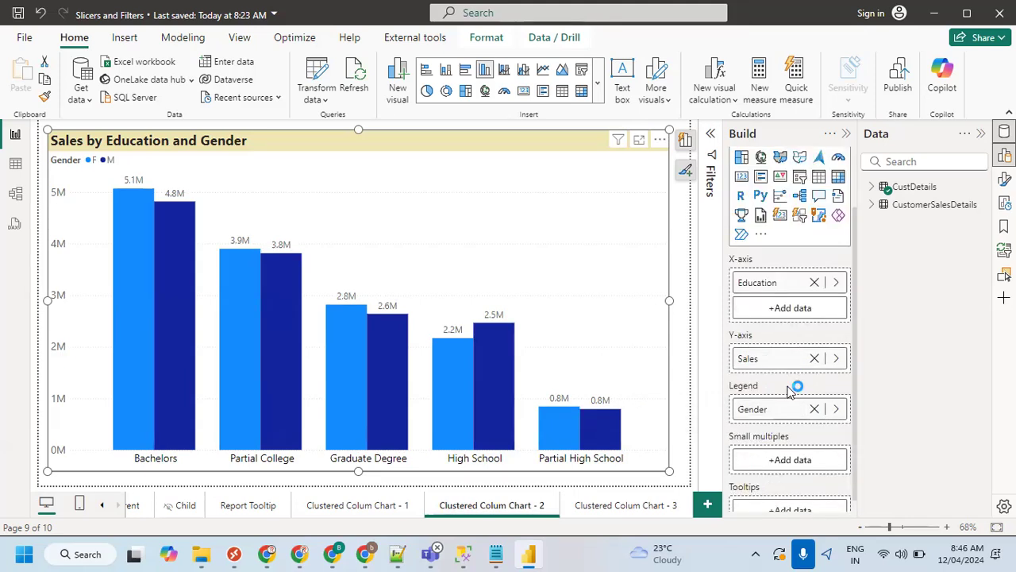
Search the data fields for "tota" and try to add TotalProductCost to the Y-axis of the Sales by Education and Gender chart.
left_click(876, 187)
left_click(909, 163)
type("tota")
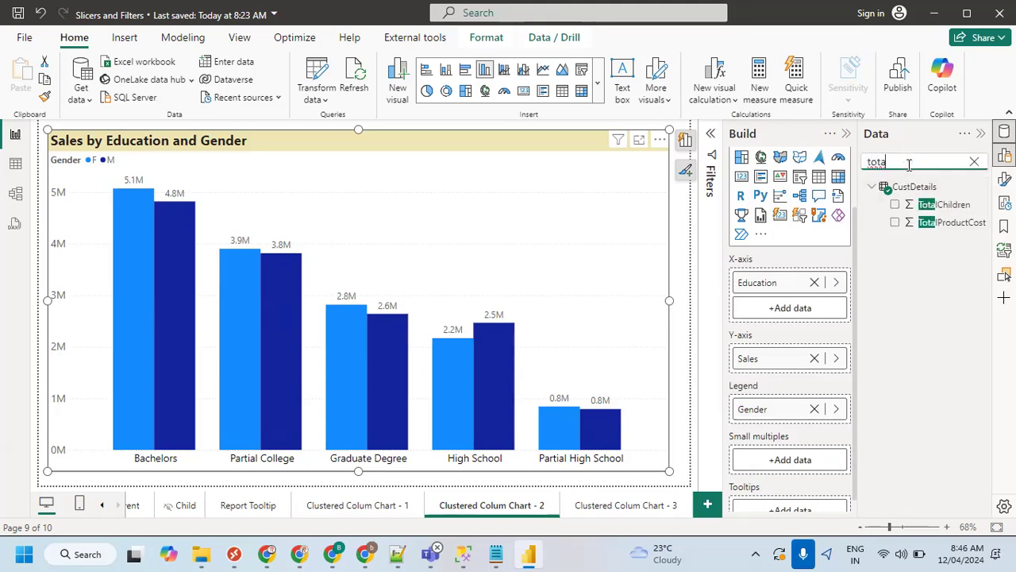
left_click_drag(947, 223, 812, 358)
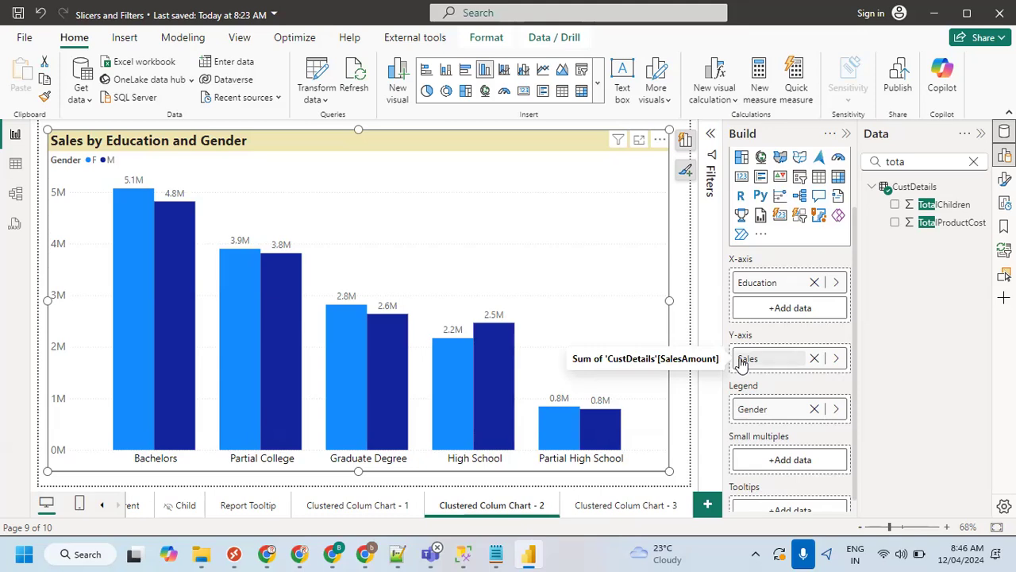
Switch to Notepad++ and add two blank lines below the clustered column chart note.
left_click(397, 553)
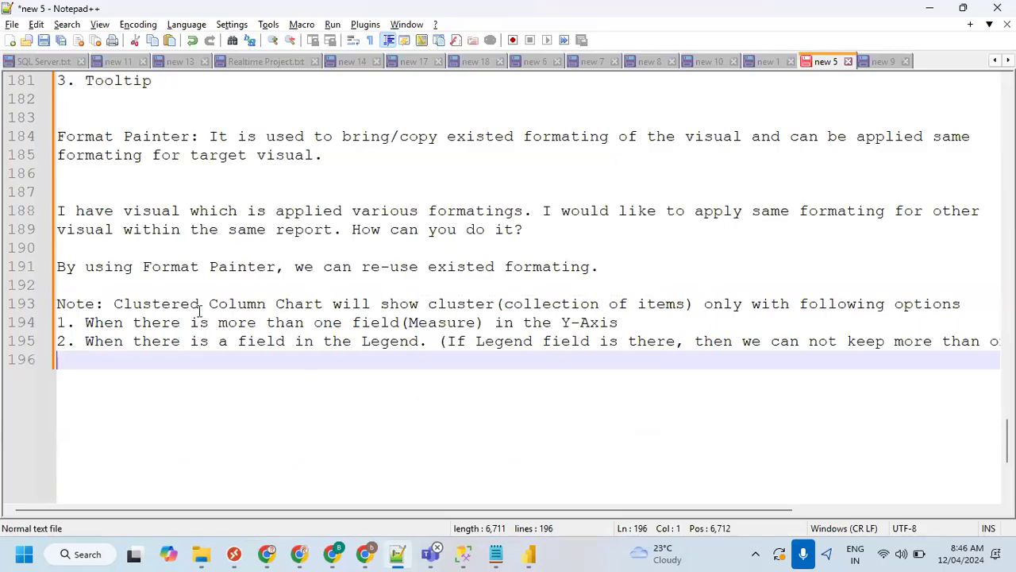
left_click(252, 321)
left_click_drag(719, 357, 57, 303)
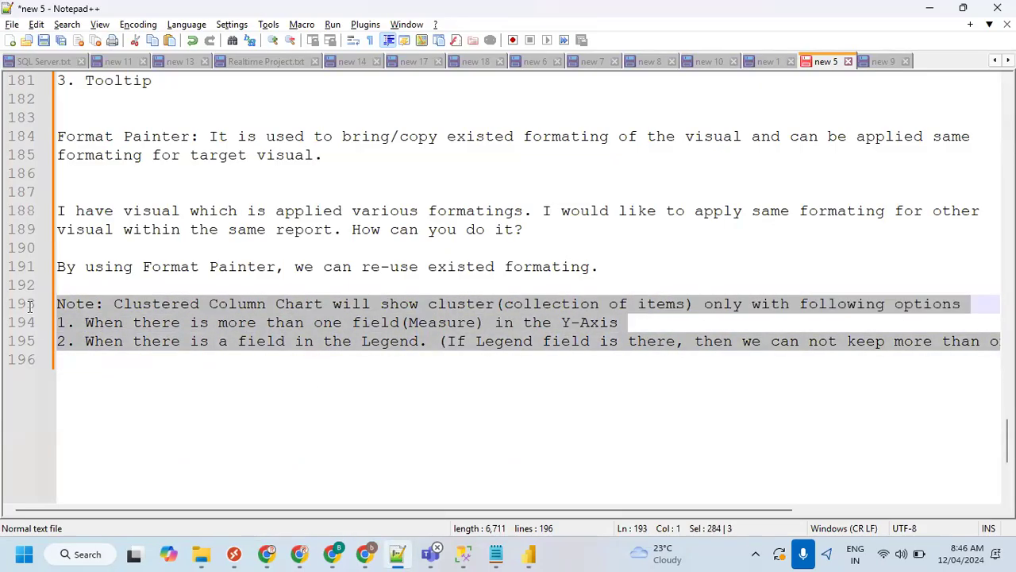
left_click(263, 350)
left_click(150, 365)
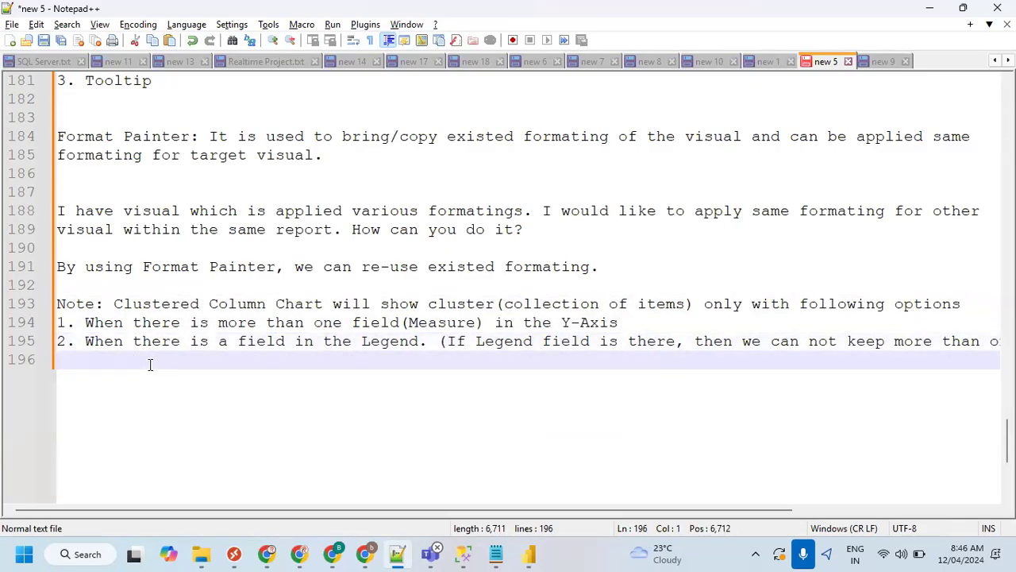
key("Return")
key("Return")
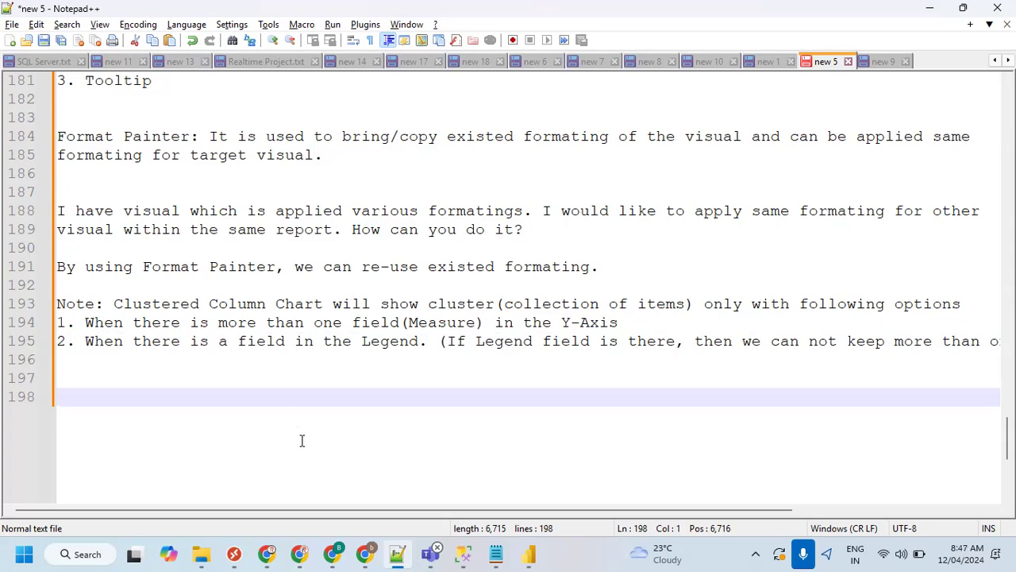
Switch to Power BI Desktop, save the Slicers and Filters report, and select the Sales by Education and Gender chart.
left_click(528, 553)
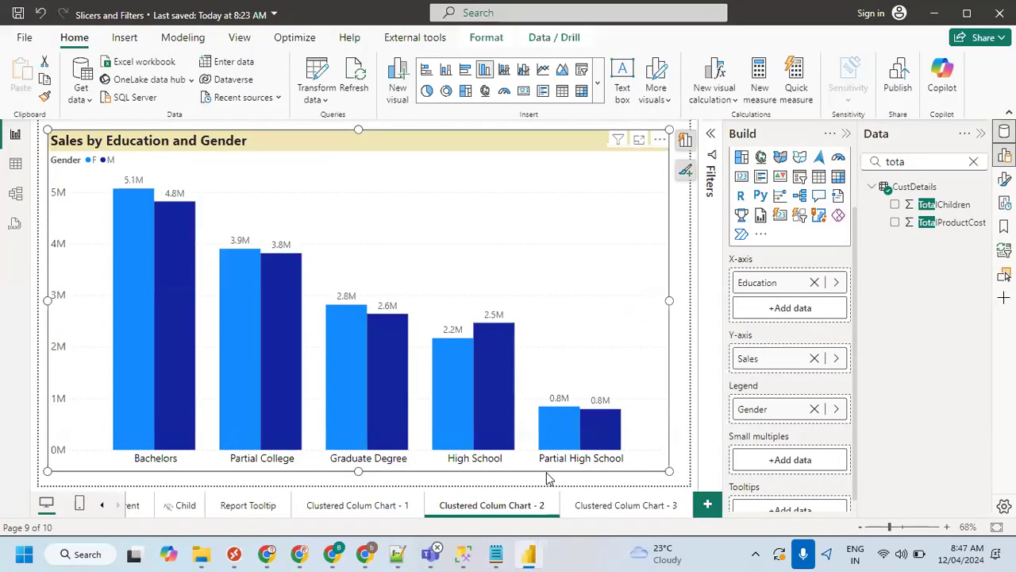
left_click(684, 272)
left_click(18, 13)
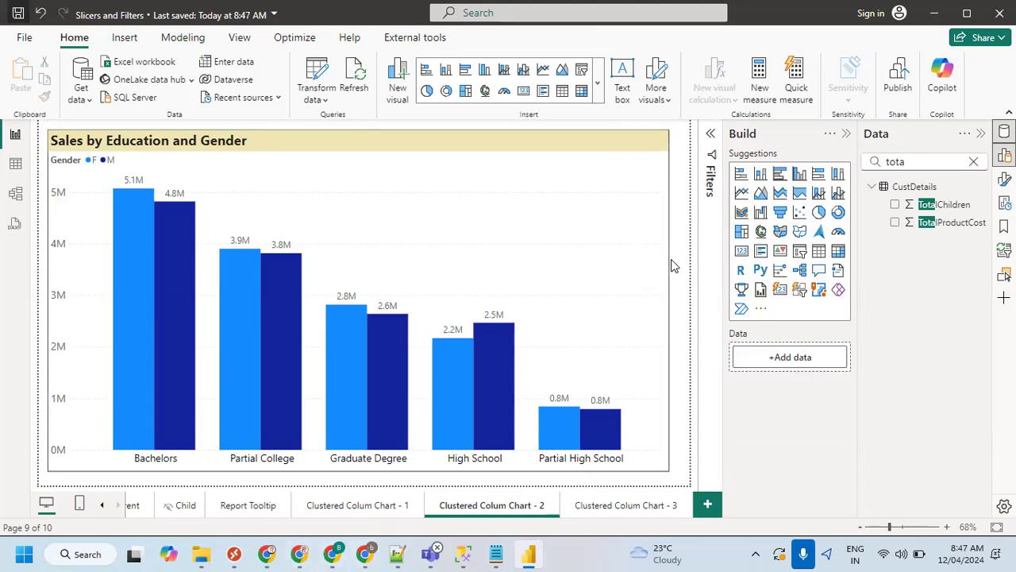
left_click(580, 232)
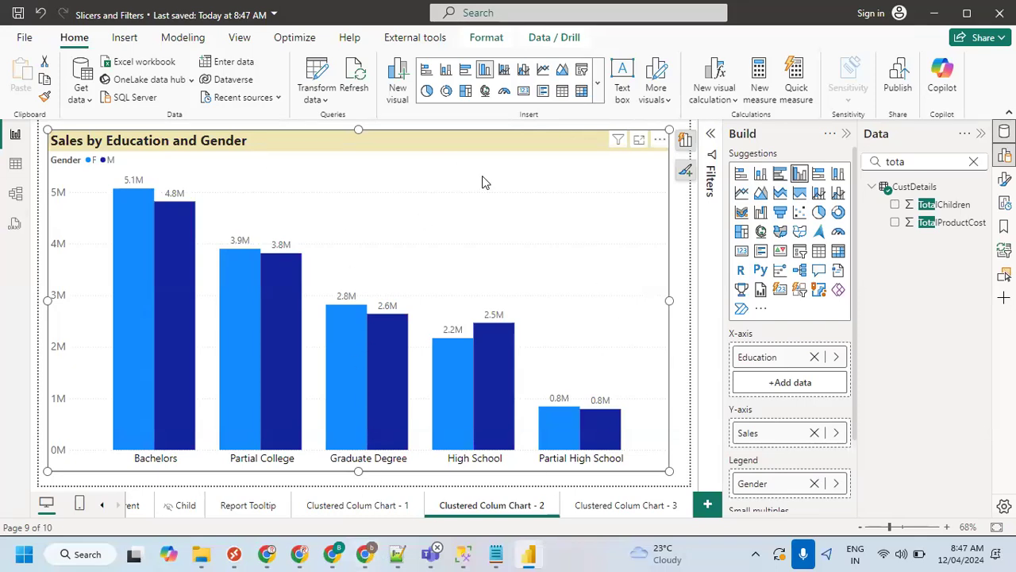
Switch to Notepad++ and begin a new note with the heading "Stacked Column Chart:" on the last line.
left_click(397, 553)
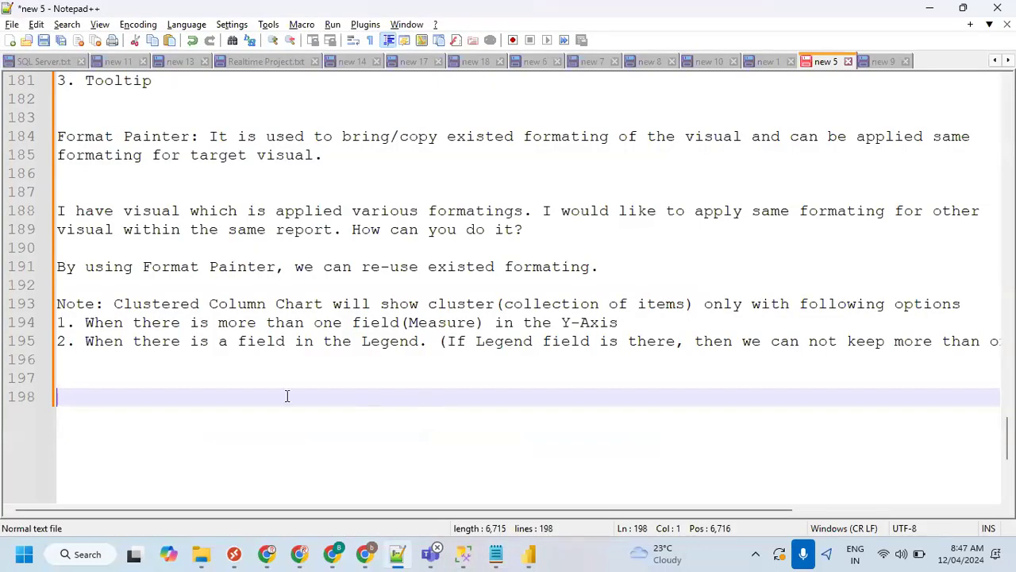
type("Sta")
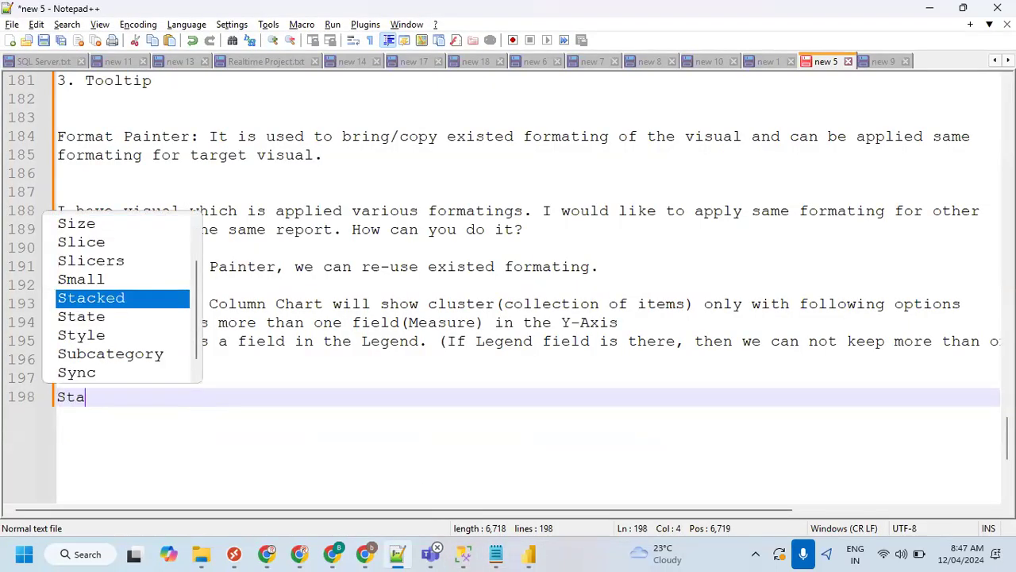
type("cked Col")
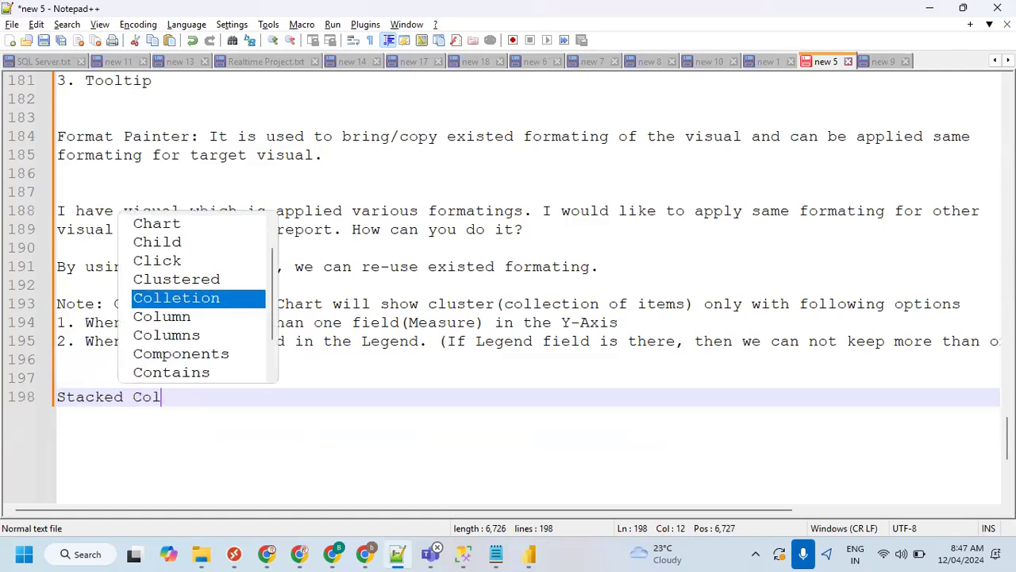
type("umn Chart:")
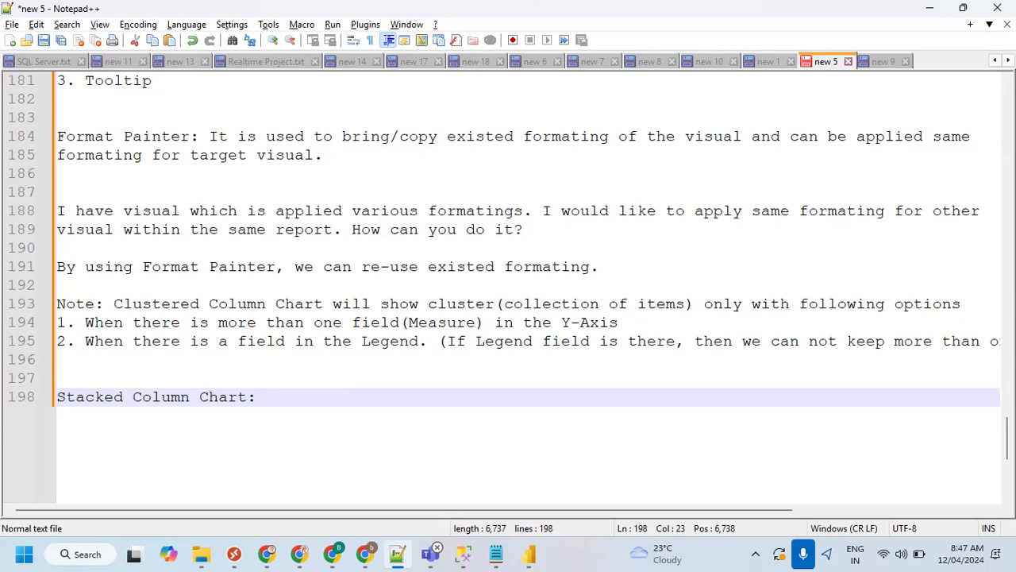
Add the definition "It is used to compare the numbers/metrics by Category" after the Stacked Column Chart heading.
type("C")
key("BackSpace")
type("I")
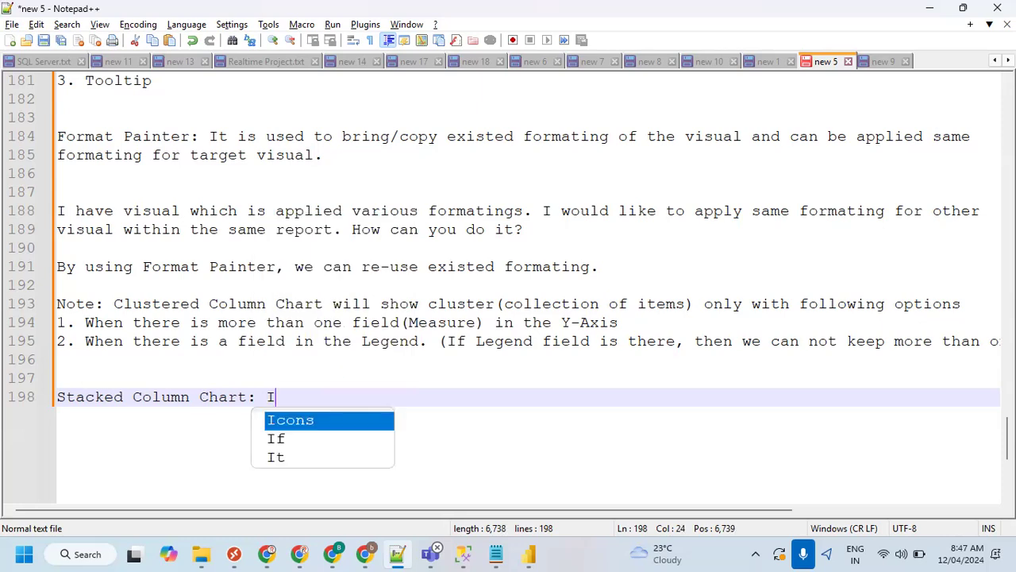
type("t is used to compare the ")
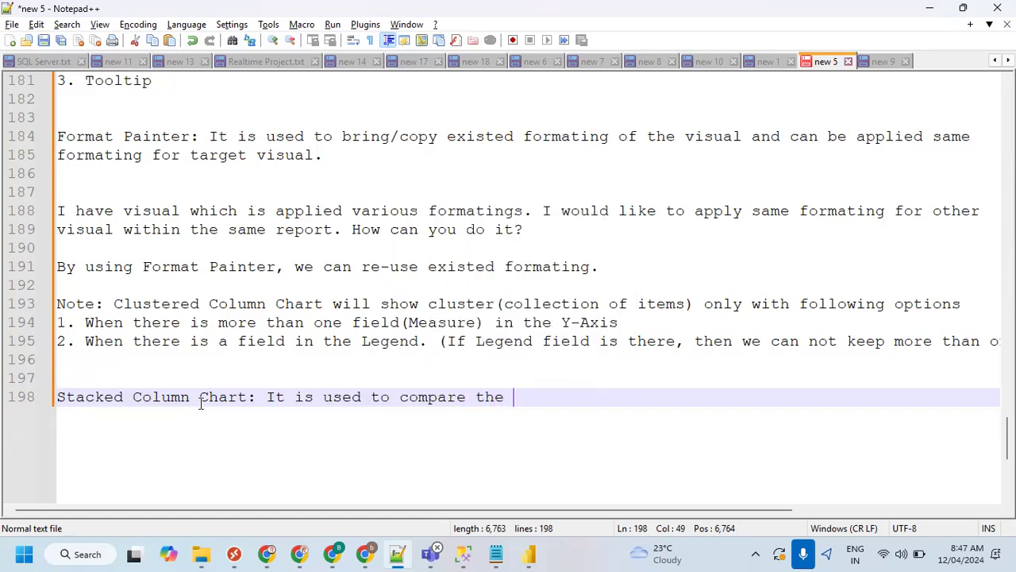
type("numbers")
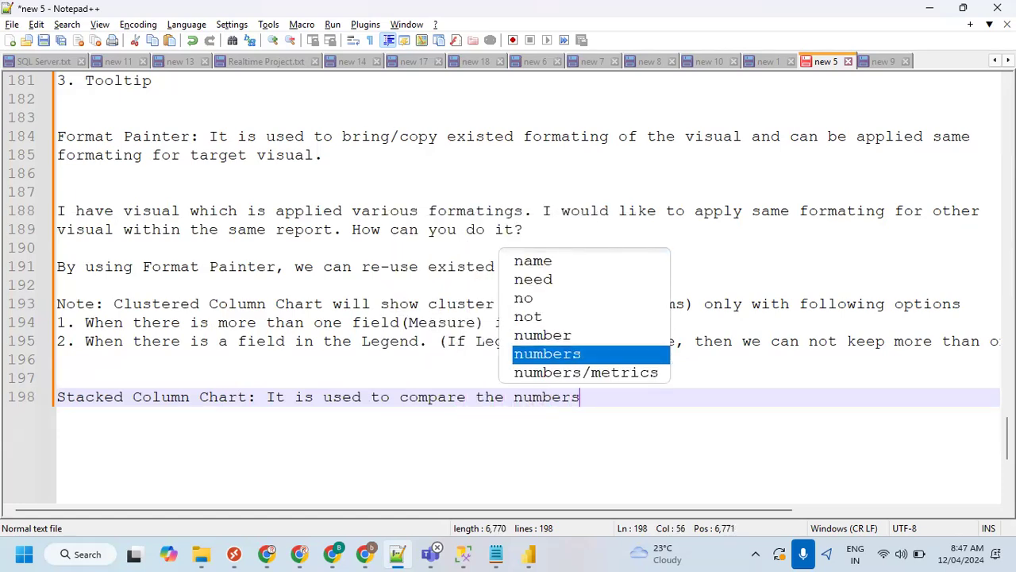
type("/")
key("Return")
type("by Category")
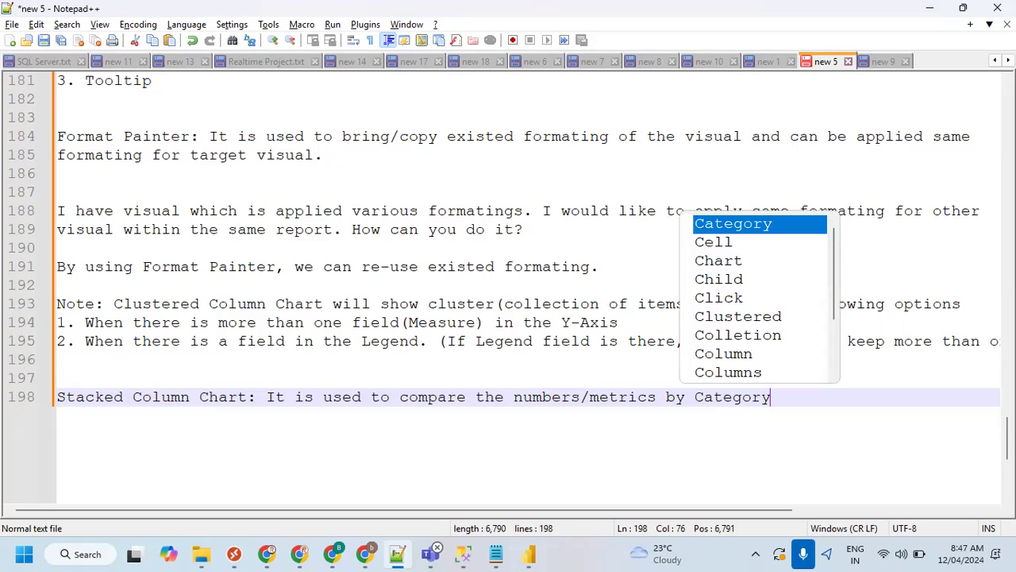
Finish the definition with "or Subcategory." and start a new line.
type(" or ")
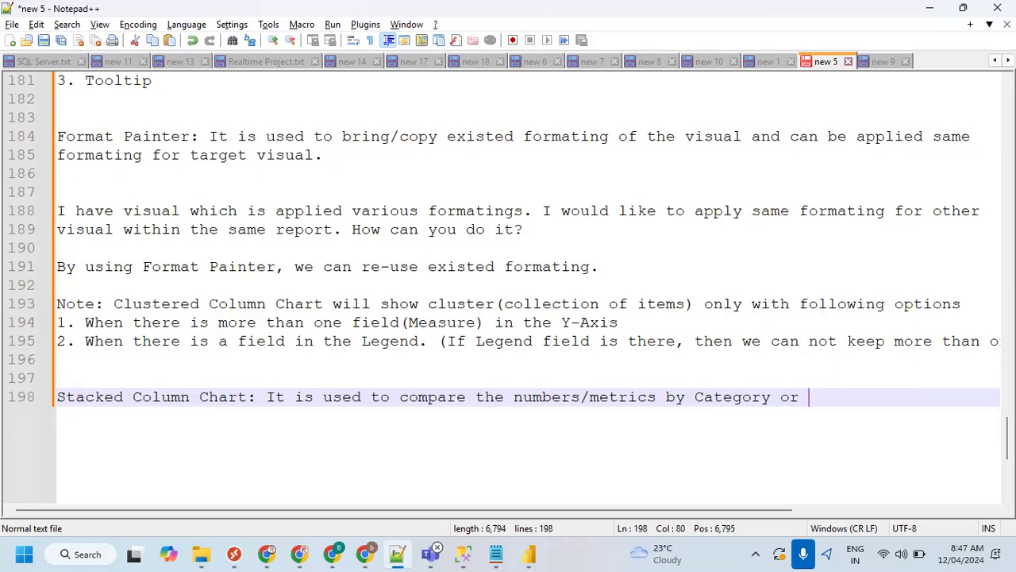
type("B")
key("BackSpace")
type("Sub")
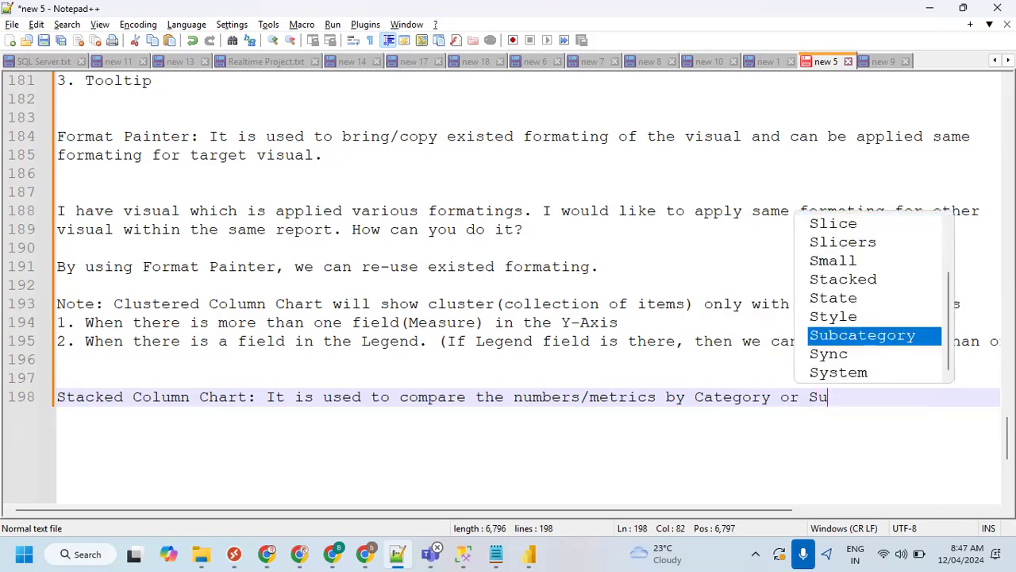
key("Return")
type(".")
key("Return")
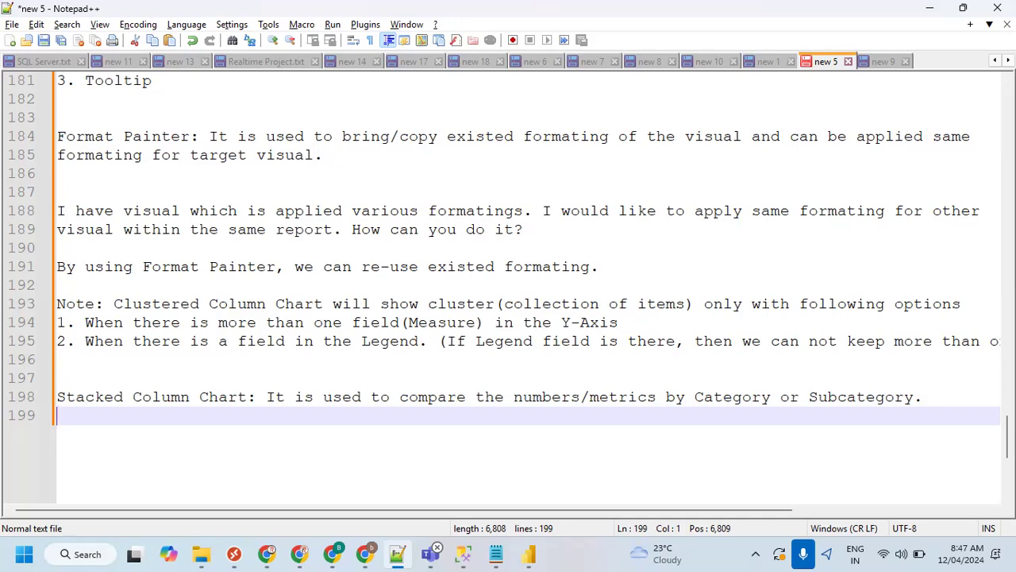
Begin the second line of the stacked column chart note with "When there is Subcategory".
scroll(524, 286, "down", 3)
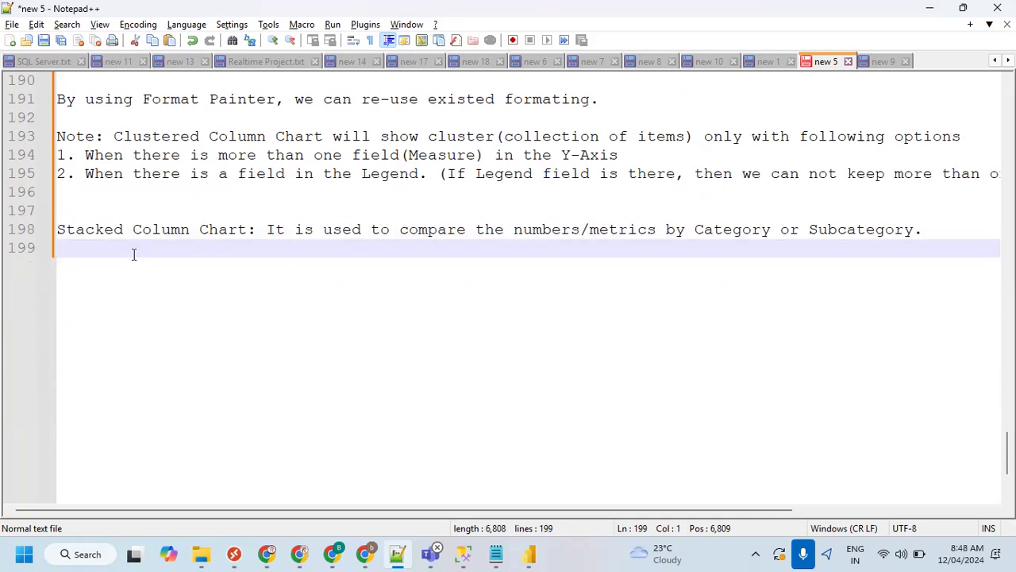
type("When")
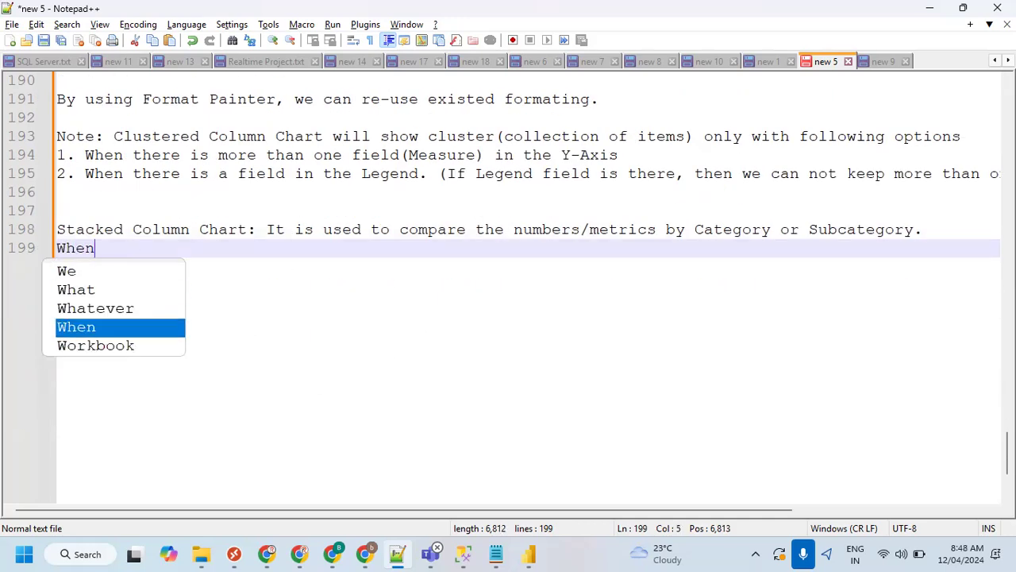
type(" there is ")
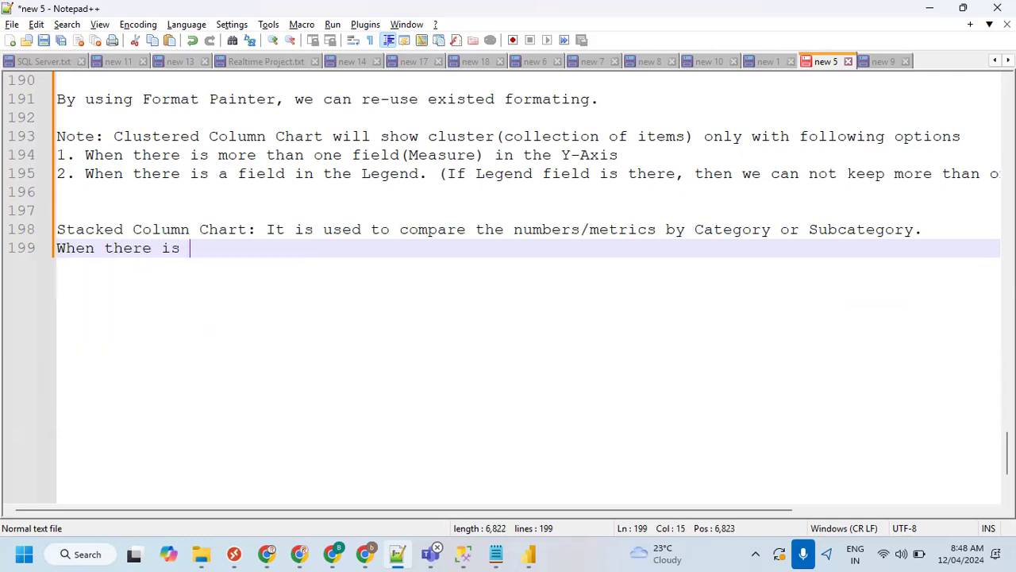
type("subcat")
key("BackSpace")
key("BackSpace")
key("BackSpace")
key("BackSpace")
key("BackSpace")
key("BackSpace")
type("Sub")
key("Return")
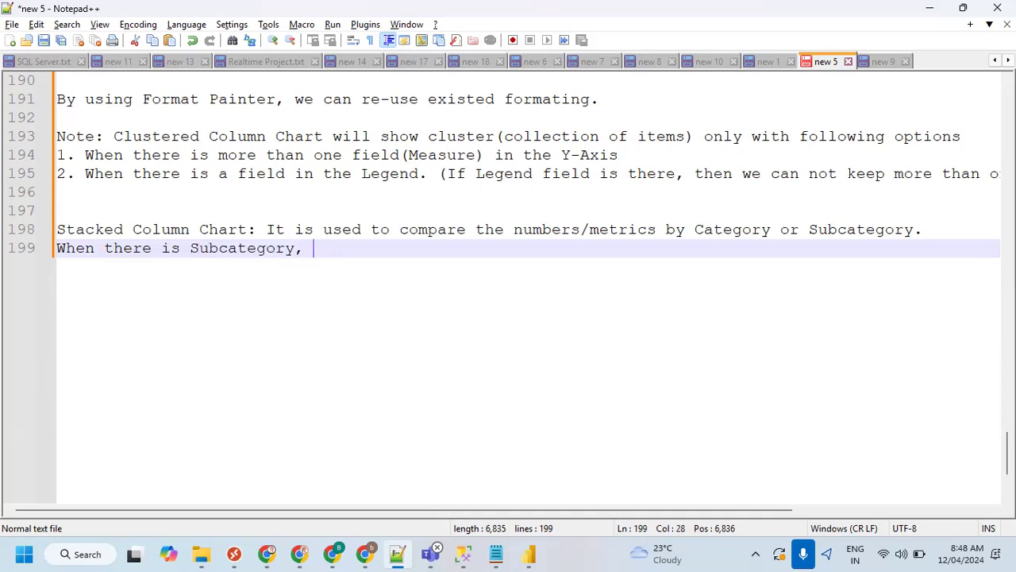
Complete the sentence with ", Column will be shared by Subcategory items." and start a new line.
type(", Col")
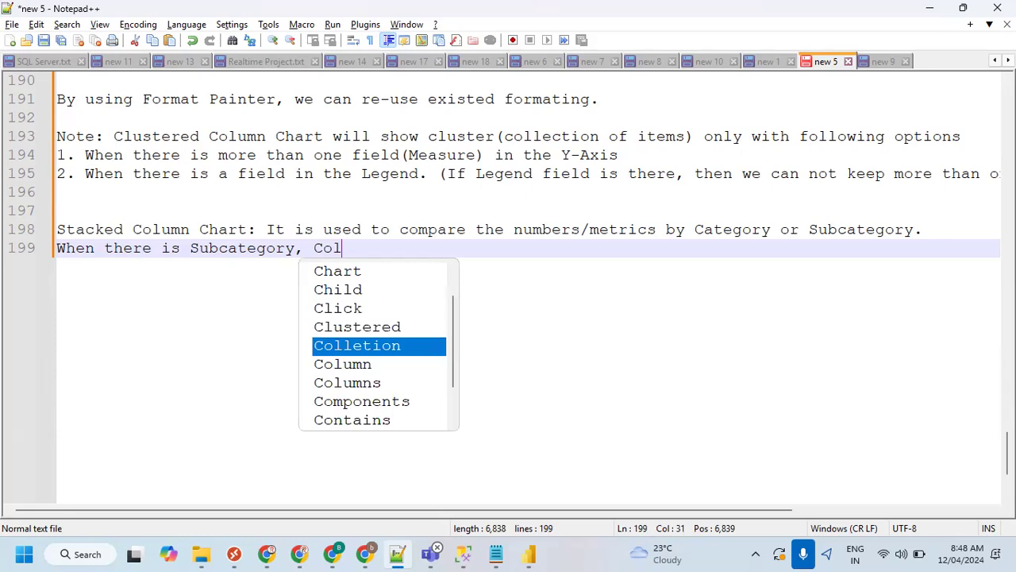
type("umn wil")
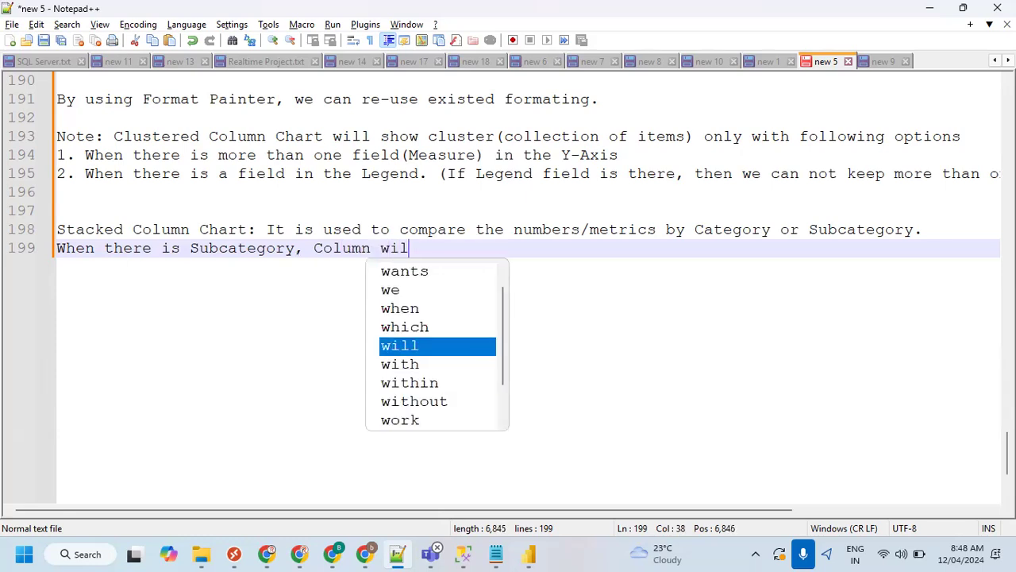
type("l be sahr")
key("BackSpace")
key("BackSpace")
key("BackSpace")
type("hared ")
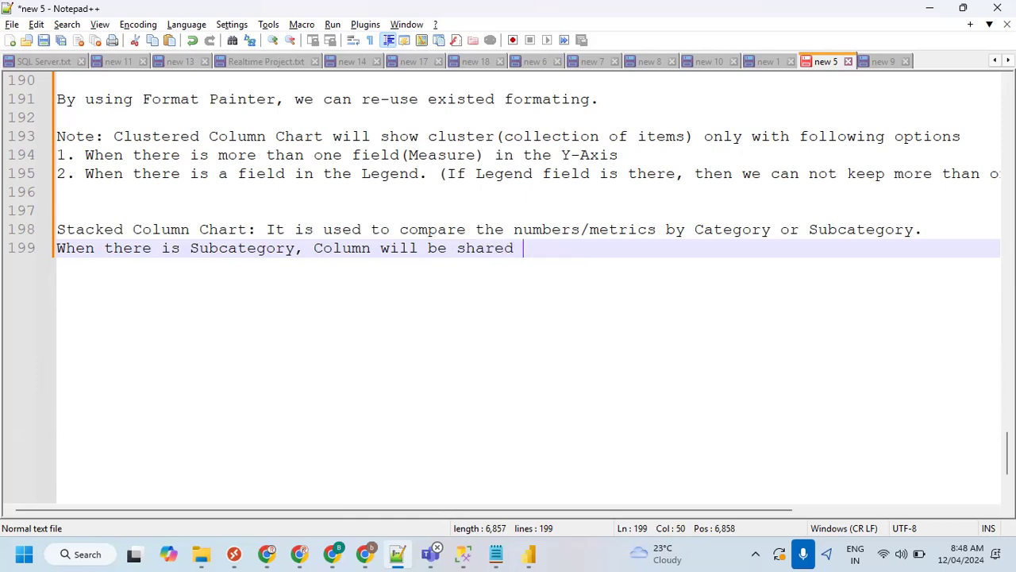
type("by Su")
key("Return")
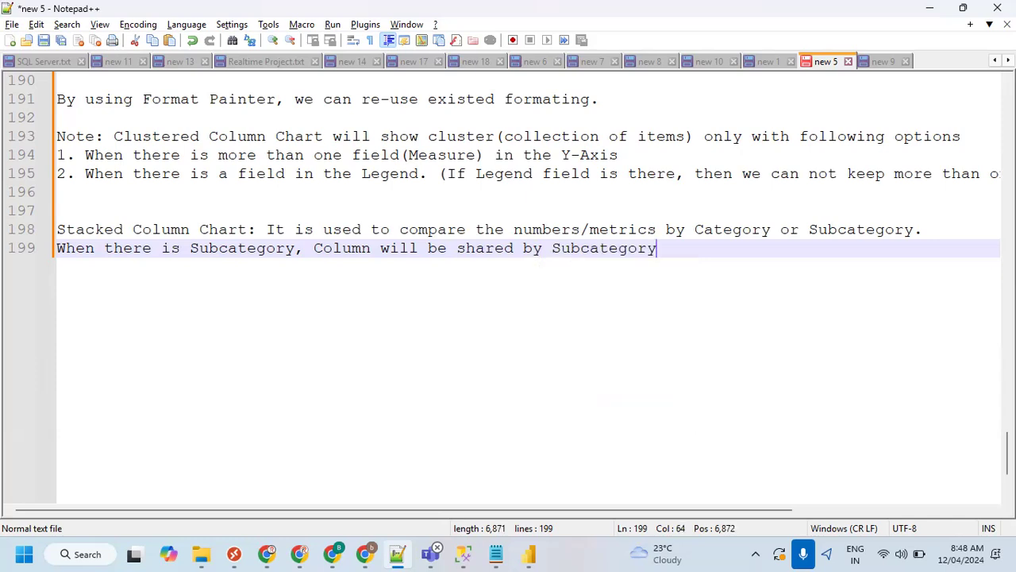
type("items.")
key("Return")
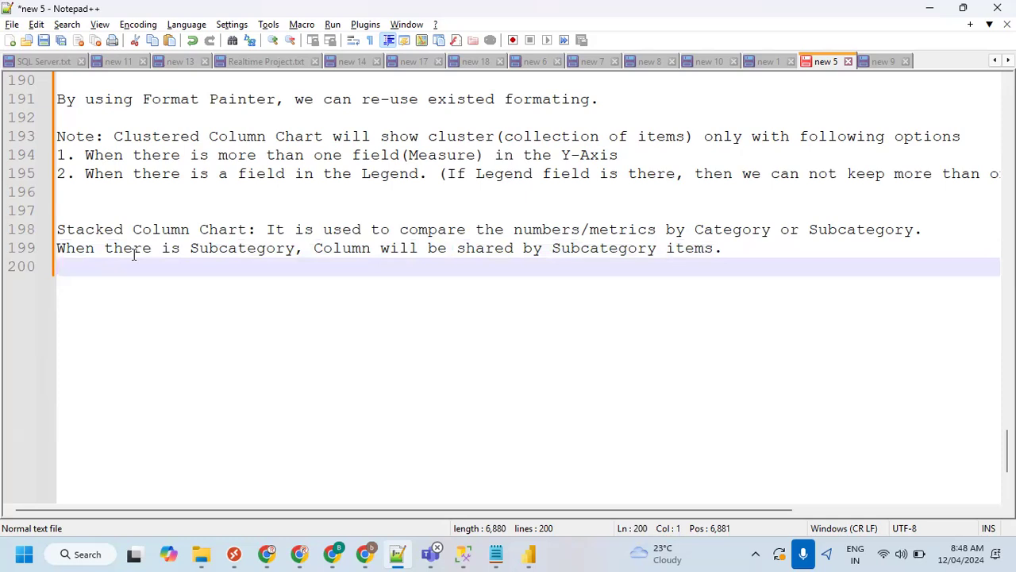
Insert one more blank line between the clustered and stacked column chart notes and return to the last line.
left_click(75, 189)
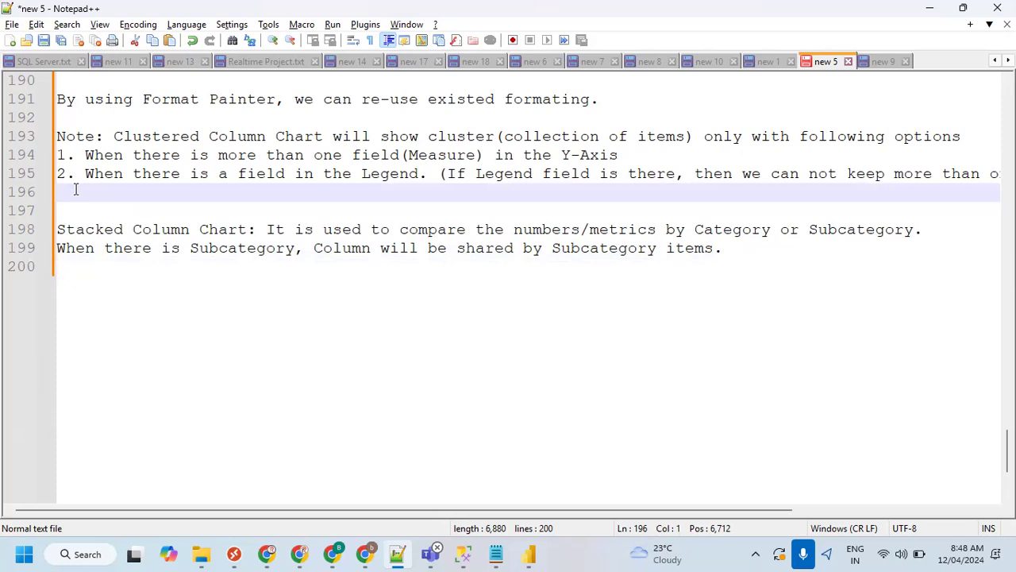
key("Return")
left_click(83, 283)
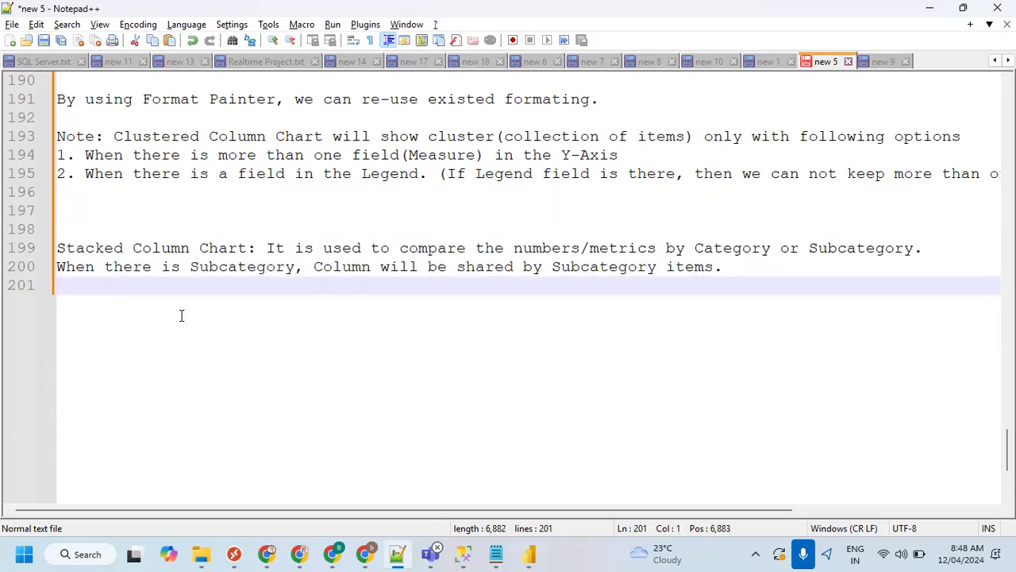
Switch to Power BI Desktop and try the stacked column type on page Clustered Colum Chart - 1's chart, restoring the clustered column type.
left_click(532, 553)
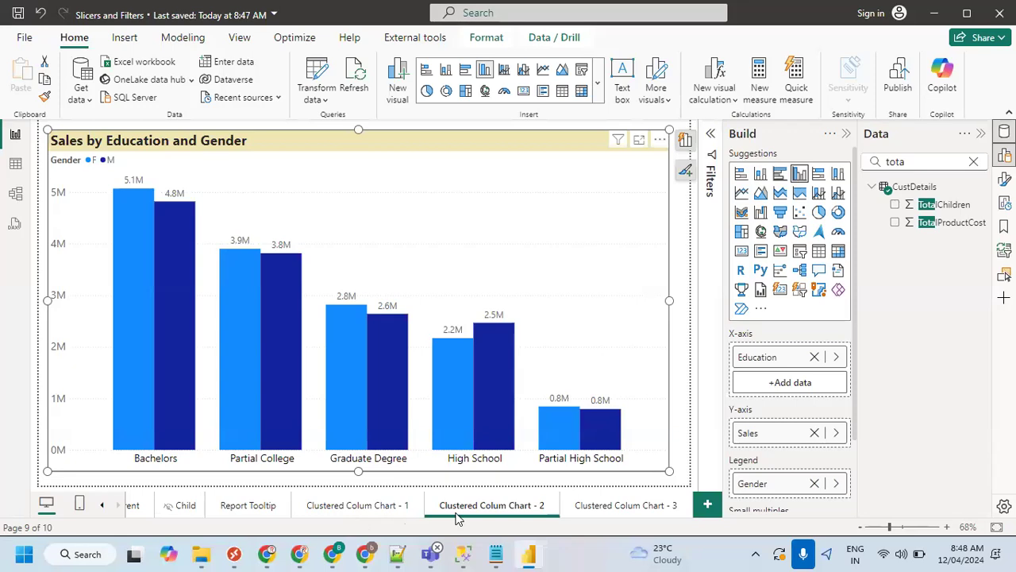
left_click(373, 508)
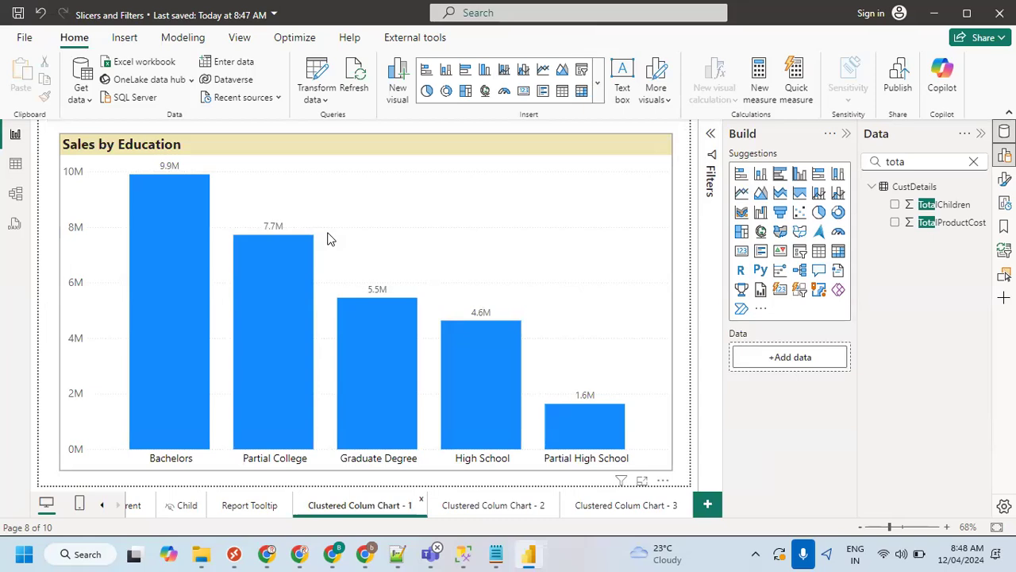
left_click(446, 189)
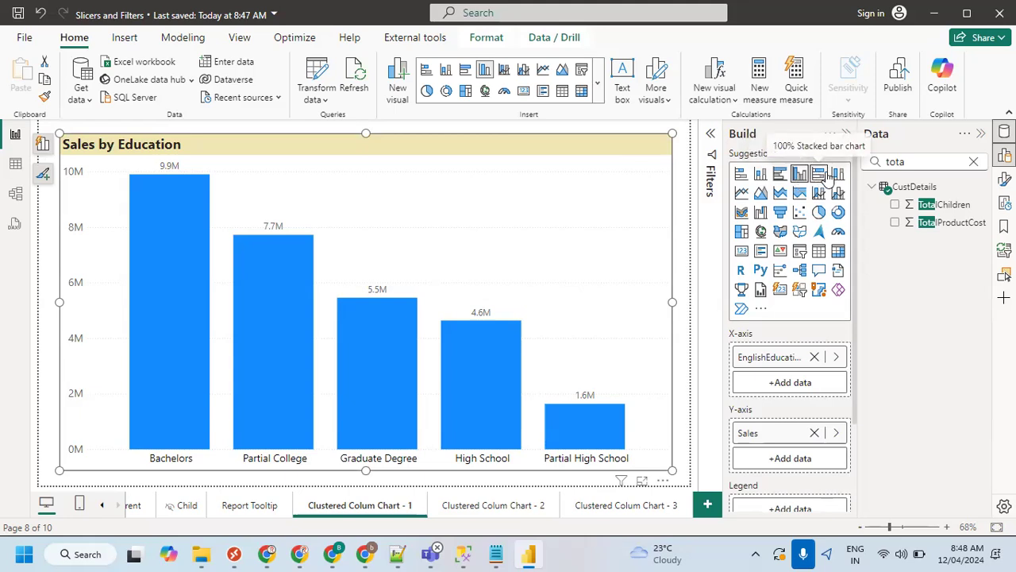
left_click(760, 176)
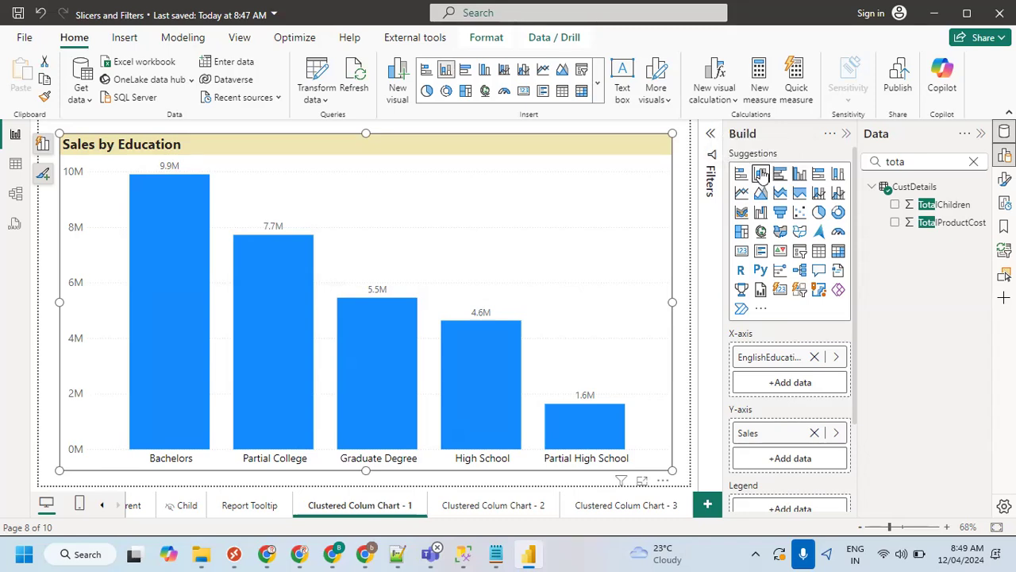
left_click(799, 173)
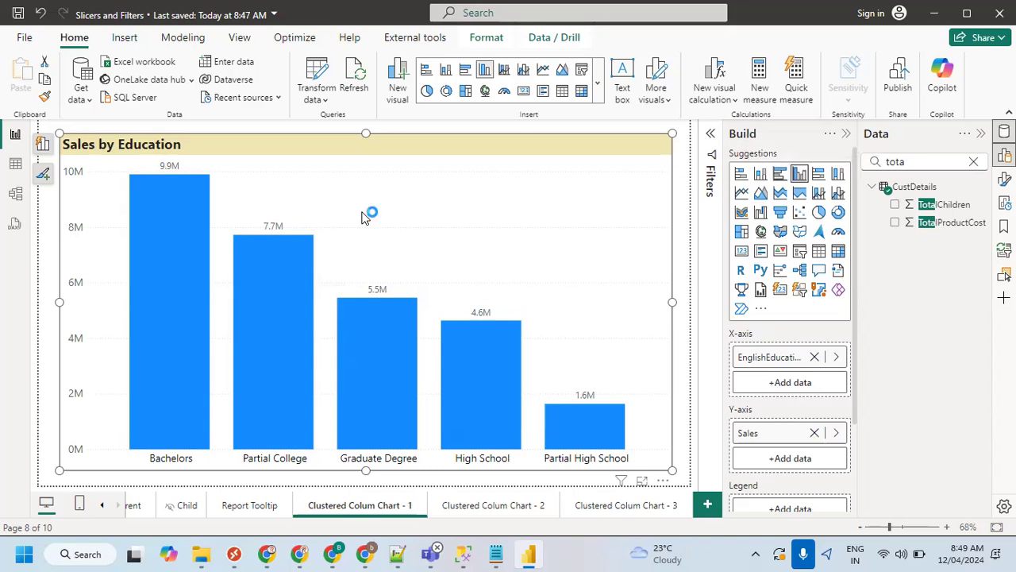
Copy the Sales by Education and Gender chart from page Clustered Colum Chart - 2 onto a new report page.
left_click(474, 506)
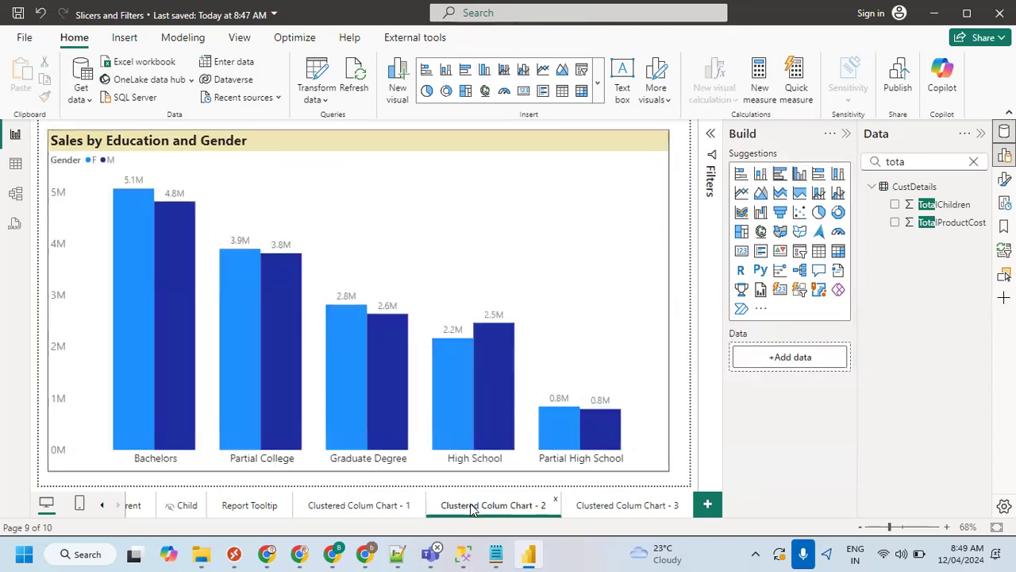
left_click(423, 158)
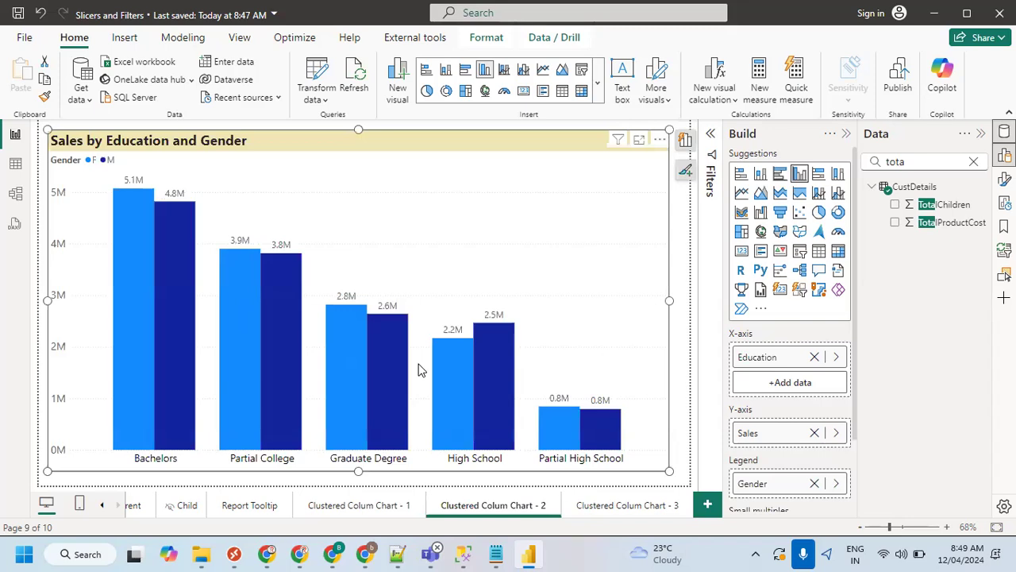
left_click(46, 85)
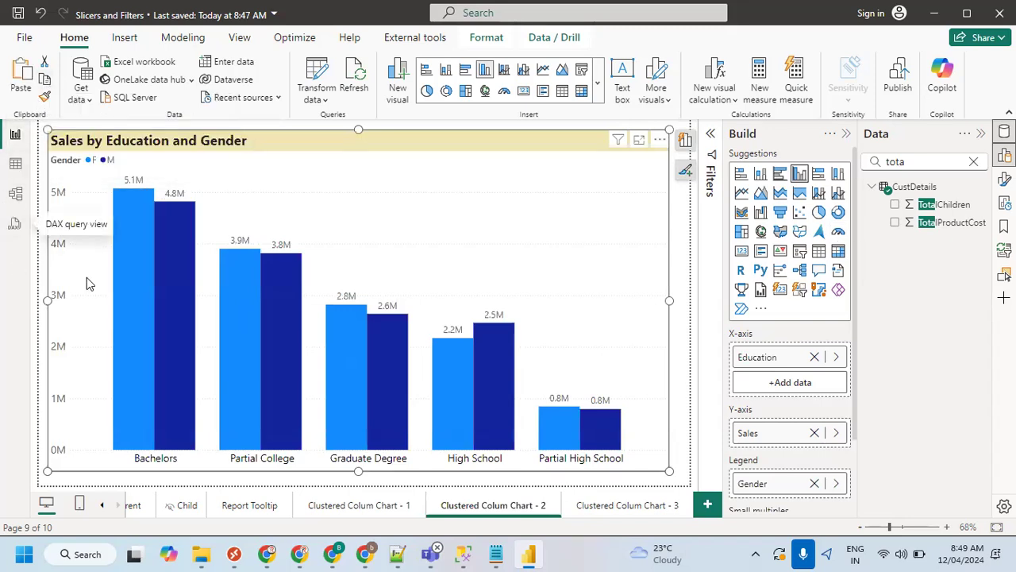
left_click(707, 505)
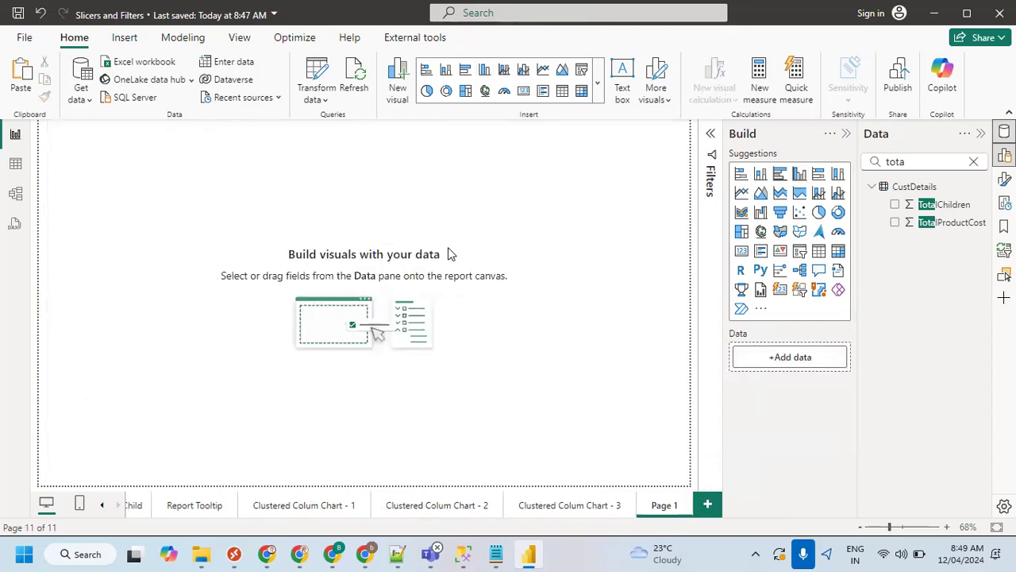
key("ctrl+v")
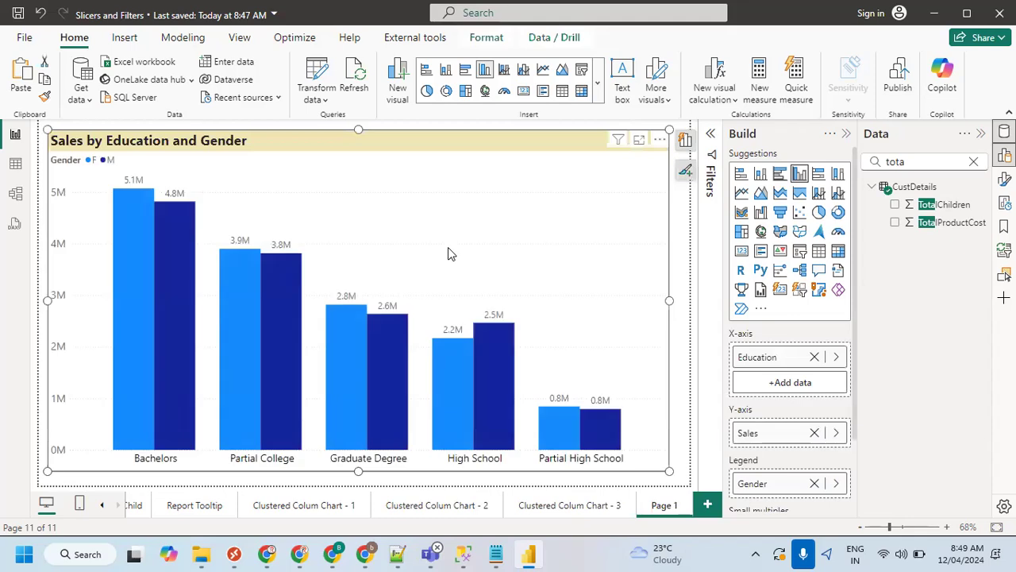
Rename the new report page as Stacked Column Chart - 1.
double_click(659, 506)
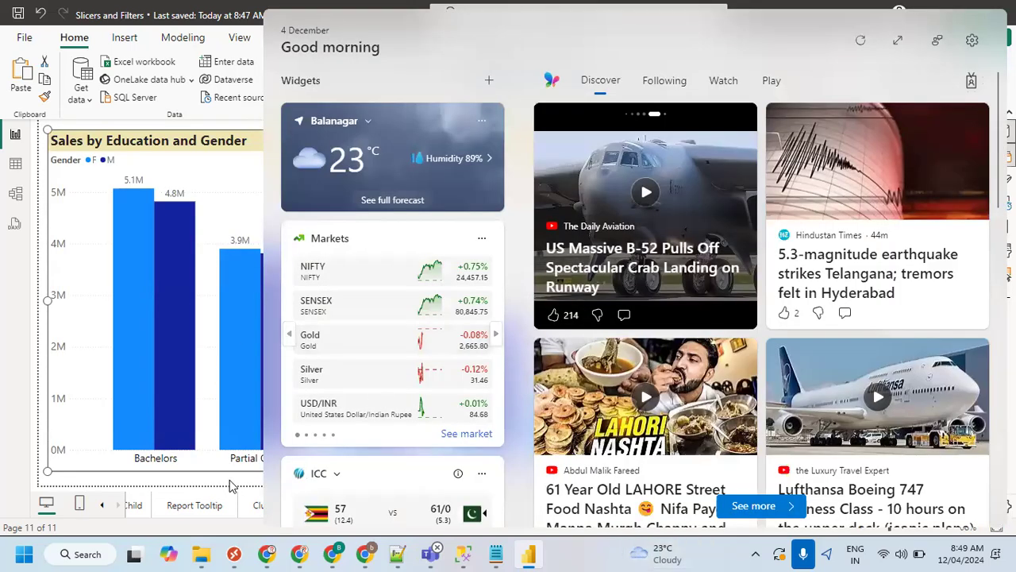
type("Sta")
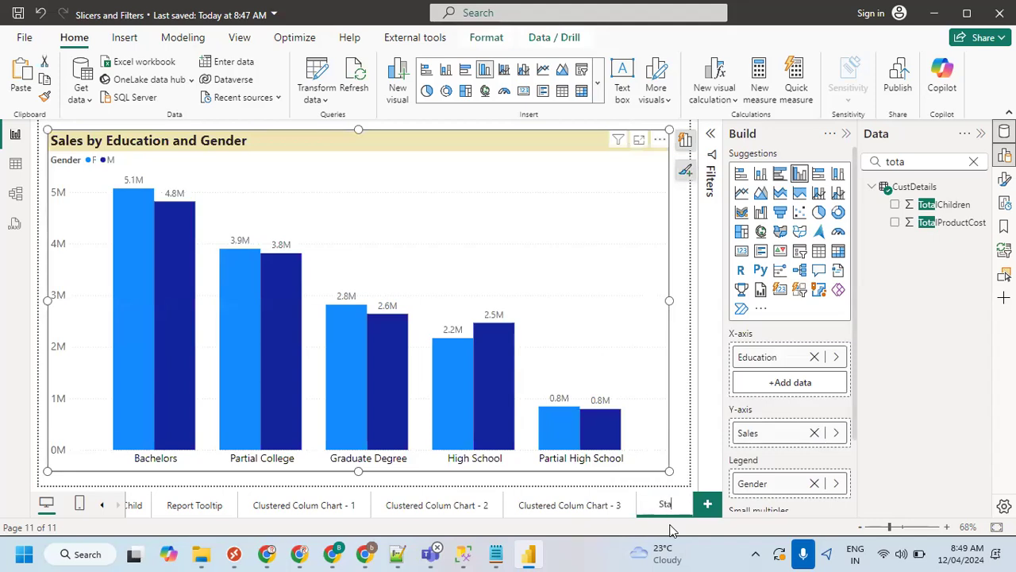
type("cked Colu")
key("BackSpace")
key("BackSpace")
type("lumn Chart - 1")
key("Return")
left_click(112, 506)
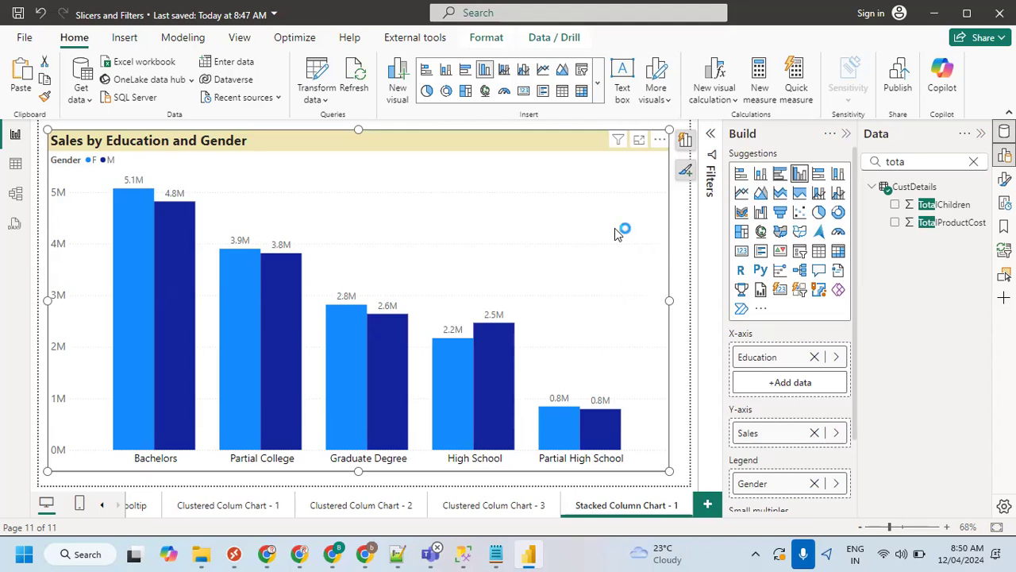
key("ctrl+2")
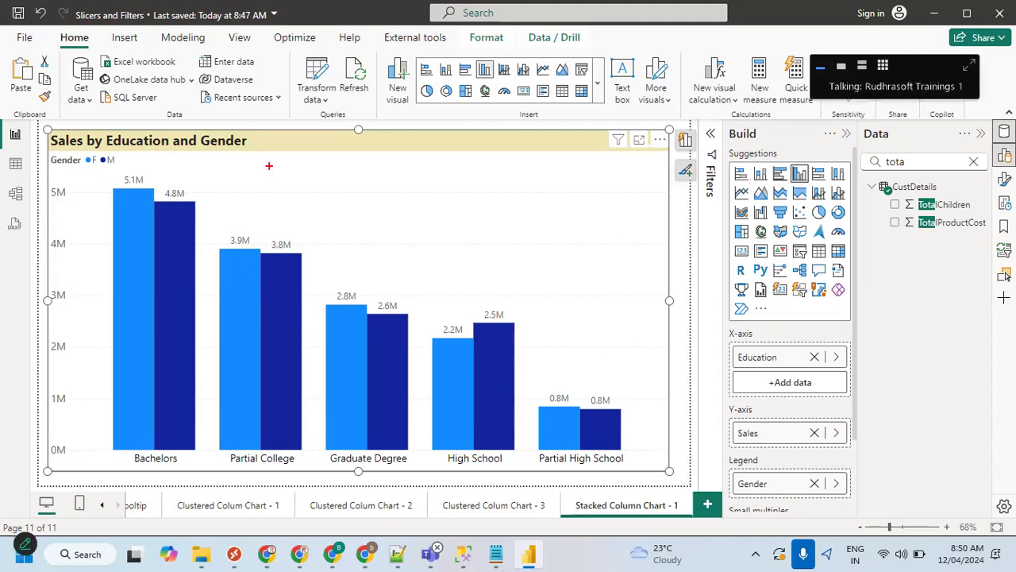
left_click_drag(45, 123, 672, 476)
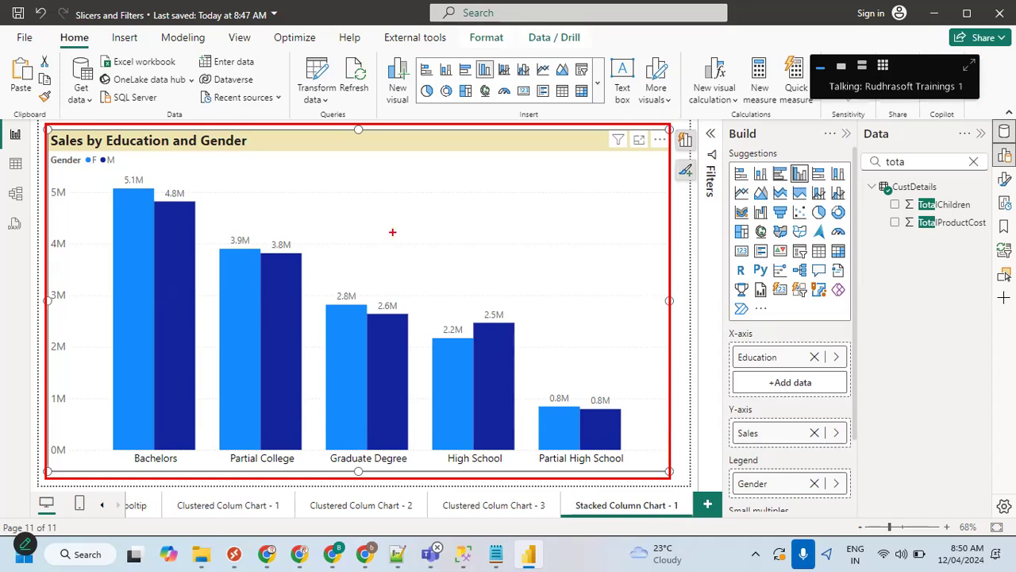
mouse_move(385, 202)
left_mouse_down()
mouse_move(454, 221)
mouse_move(514, 200)
mouse_move(544, 173)
left_mouse_up()
left_click_drag(445, 239, 455, 295)
left_click_drag(433, 272, 476, 256)
mouse_move(459, 313)
left_mouse_down()
mouse_move(449, 365)
mouse_move(562, 313)
mouse_move(612, 329)
mouse_move(632, 359)
left_mouse_up()
left_click_drag(502, 401, 608, 365)
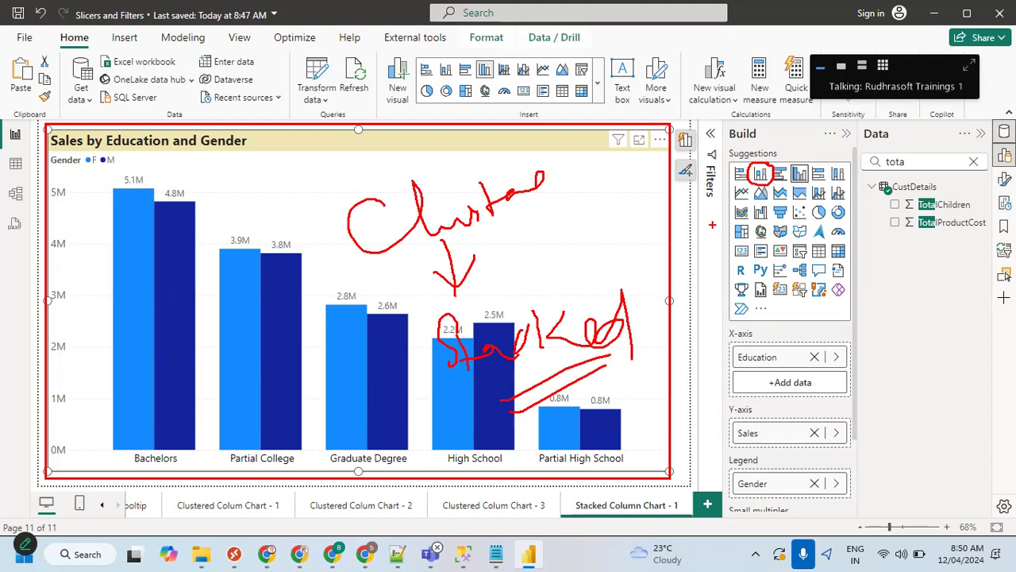
mouse_move(843, 169)
left_mouse_down()
mouse_move(838, 157)
mouse_move(703, 187)
mouse_move(741, 308)
mouse_move(808, 153)
mouse_move(780, 157)
left_mouse_up()
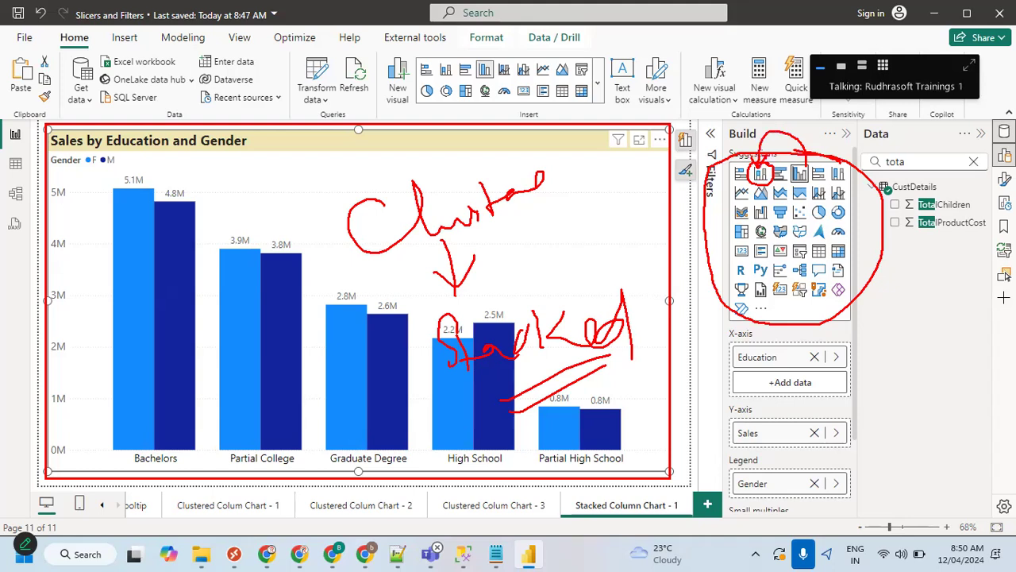
key("Escape")
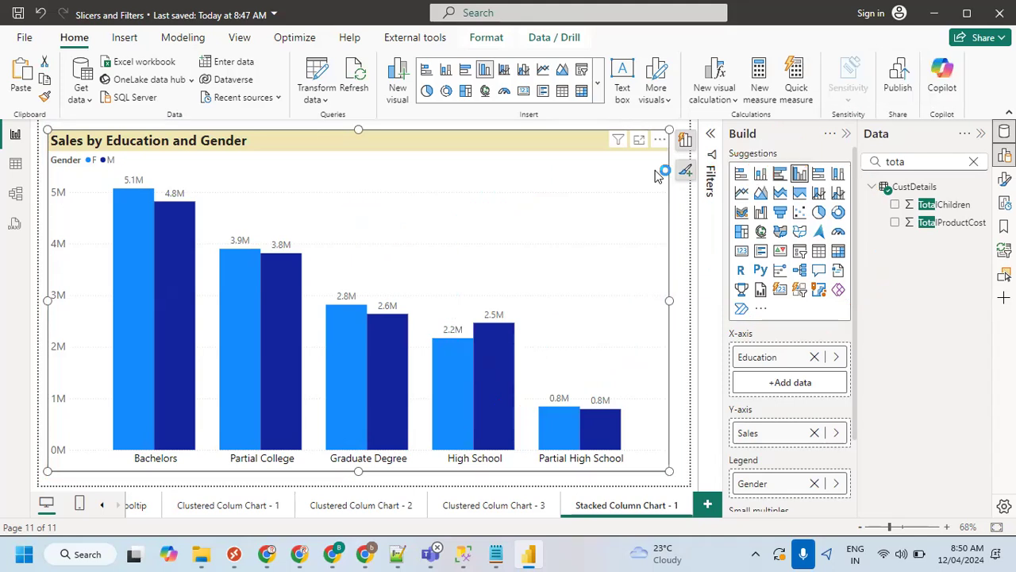
Narrow the Sales by Education and Gender chart to about half the page width and place a copy of it alongside.
left_click_drag(671, 301, 344, 318)
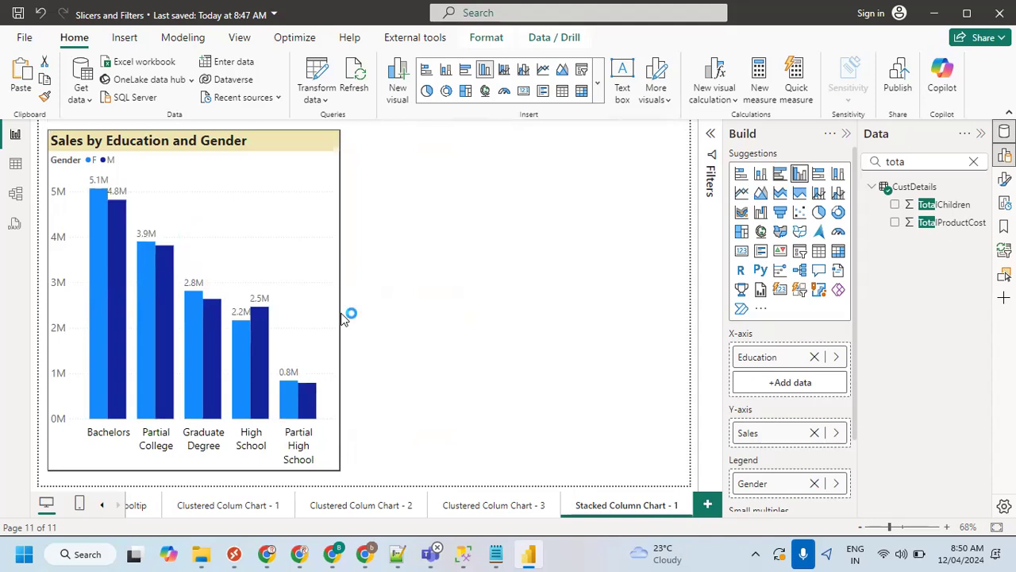
left_click(26, 73)
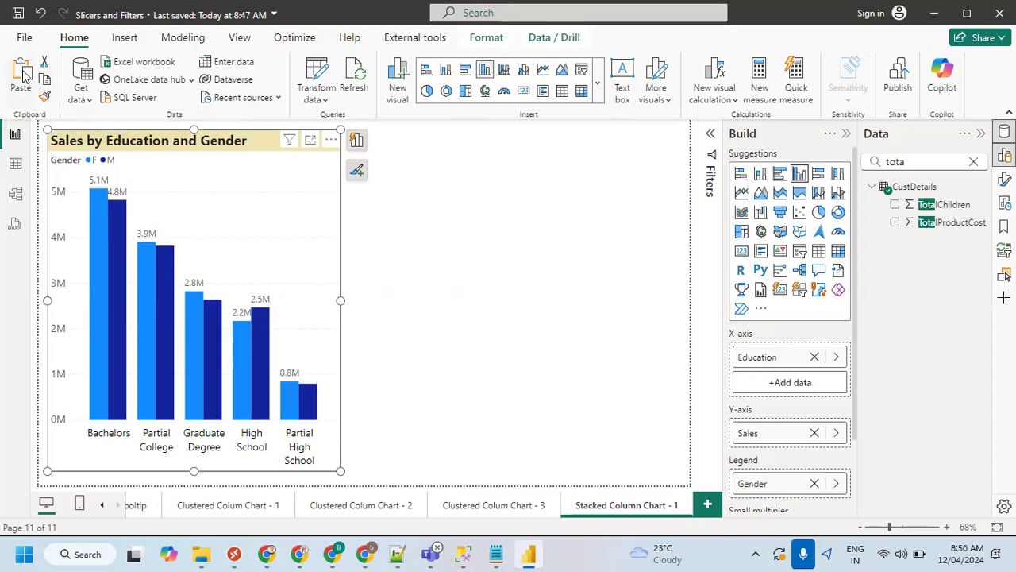
left_click_drag(131, 146, 434, 151)
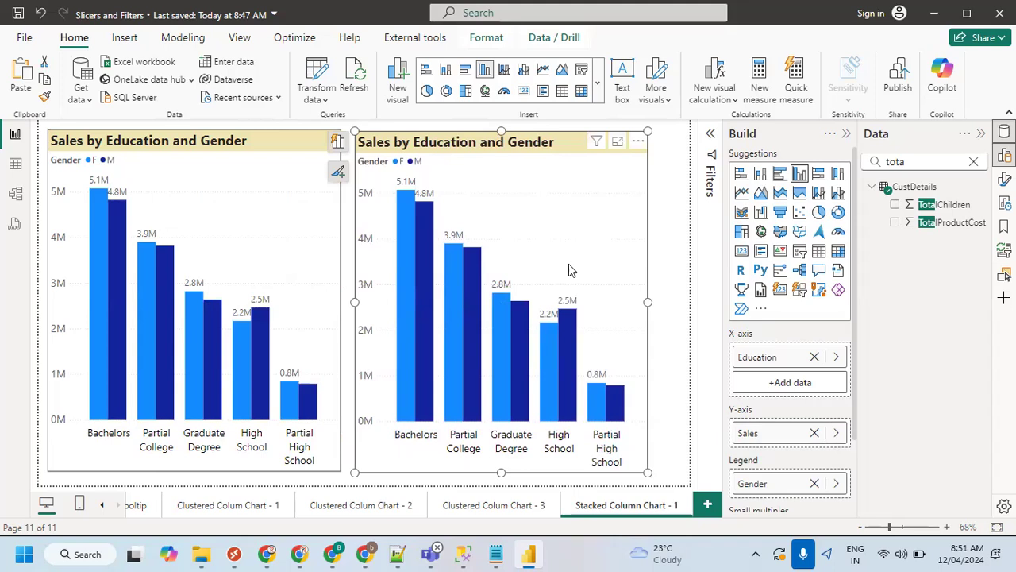
Widen both Sales by Education and Gender charts slightly so that together they fill the page width.
left_click_drag(648, 301, 676, 308)
left_click_drag(638, 270, 647, 271)
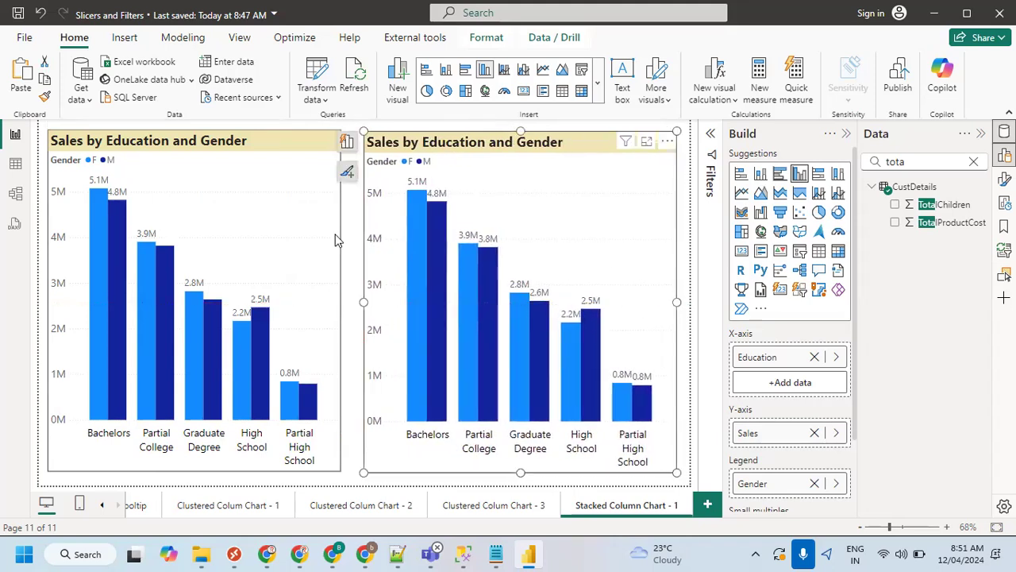
left_click(249, 139)
left_click_drag(342, 301, 357, 303)
Convert the copied chart to a stacked column chart and deselect it.
left_click(520, 147)
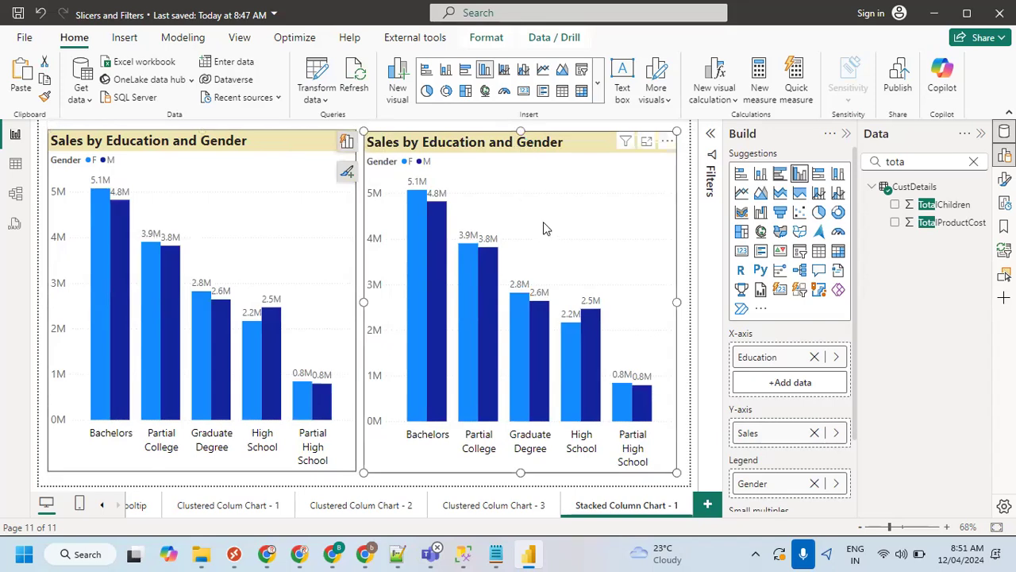
left_click(760, 175)
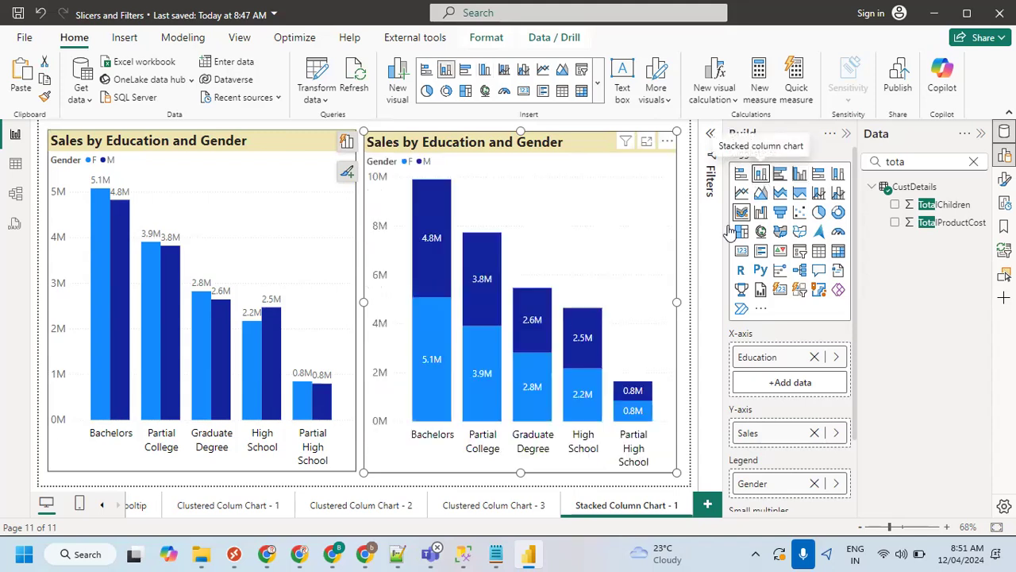
left_click(687, 279)
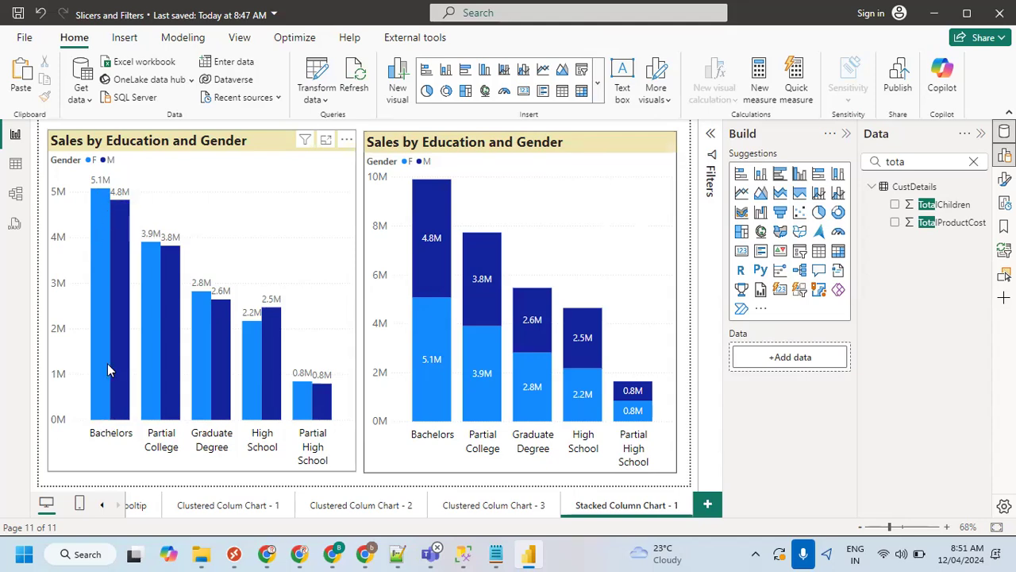
Switch to Notepad++ and begin a line with "Note:" on line 197, between the clustered and stacked column chart notes.
left_click(397, 553)
left_click(102, 197)
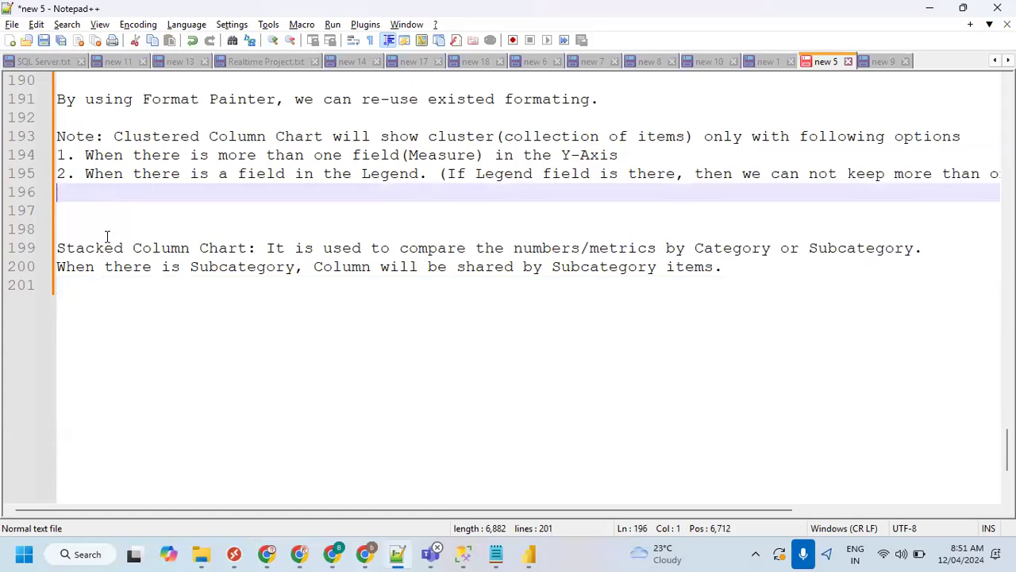
left_click(67, 208)
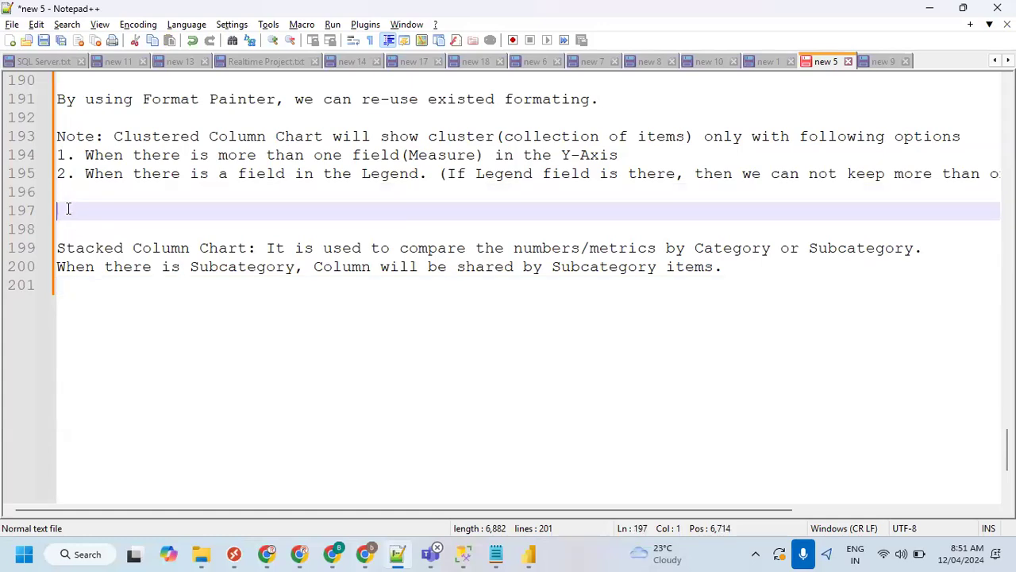
left_click(79, 121)
scroll(79, 123, "up", 1)
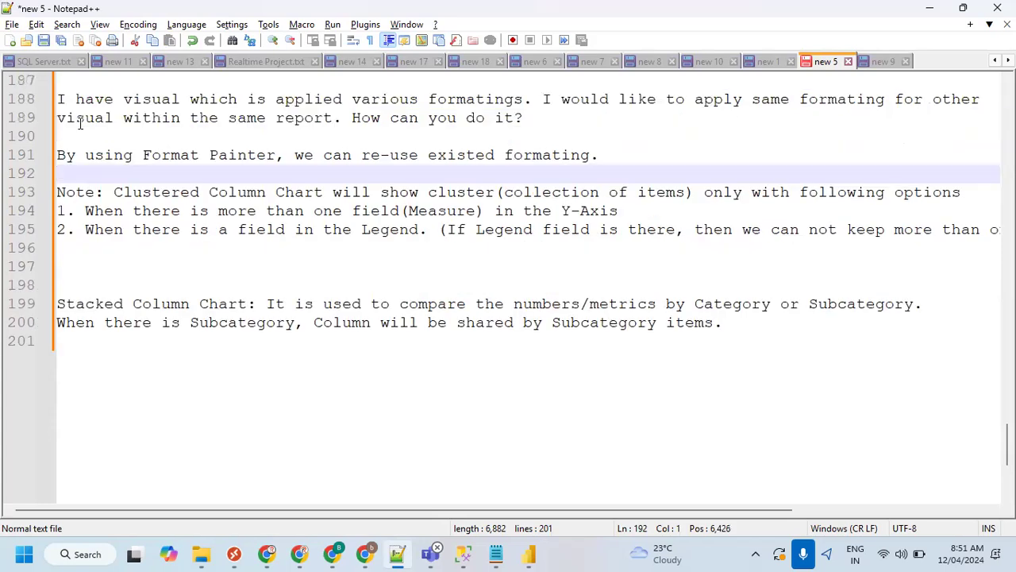
scroll(67, 139, "up", 1)
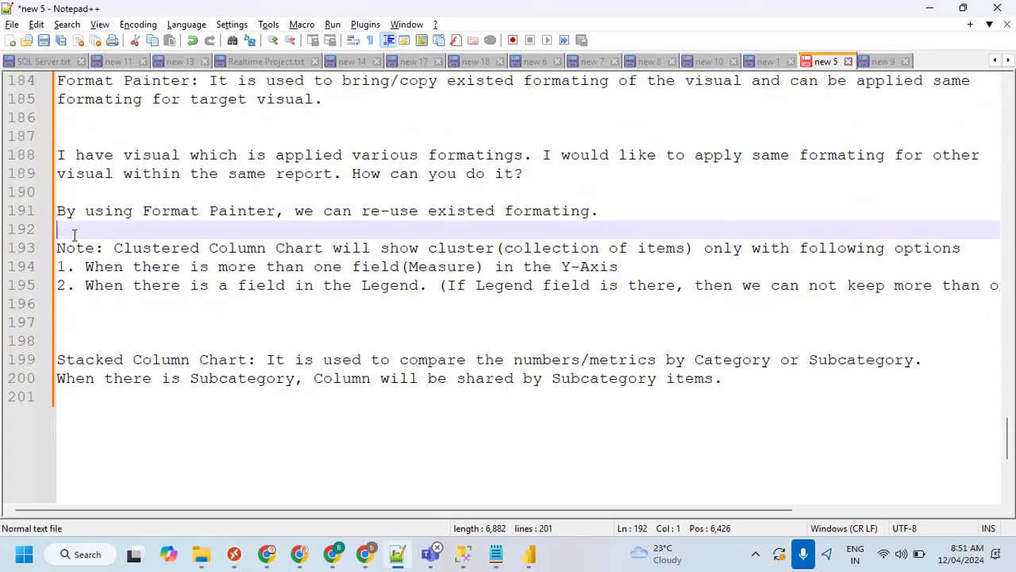
scroll(74, 235, "down", 1)
left_click(67, 265)
type("Note:")
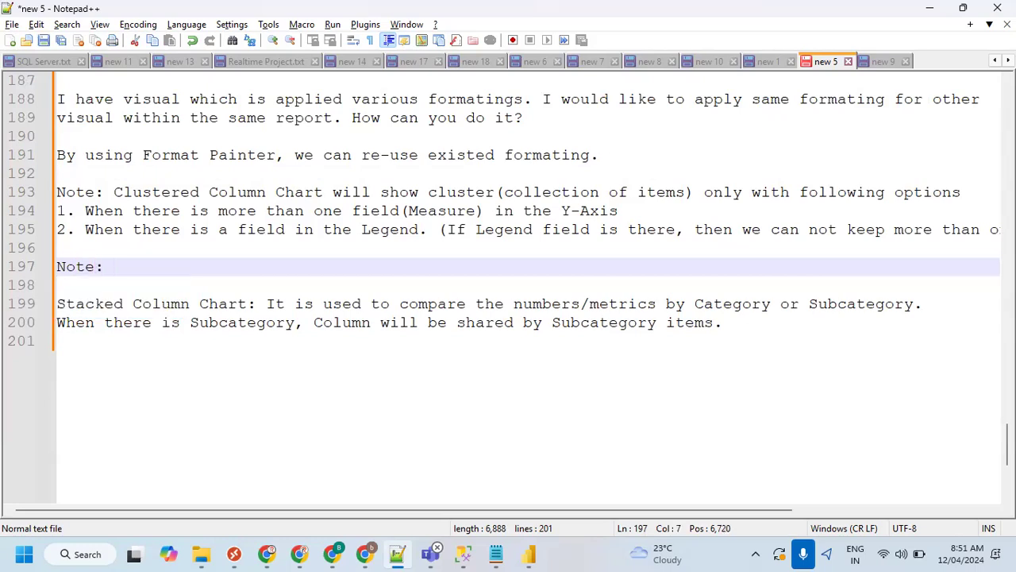
Complete the line 197 note with "In Clustered Column Chart, Subcategory items will come side by side".
type("In Clustered Co")
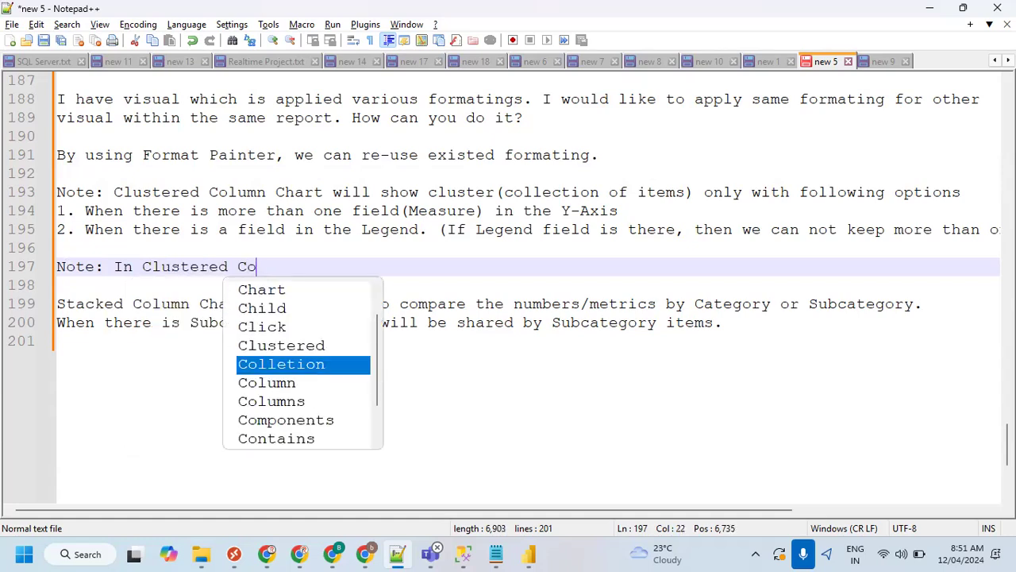
type("lumn Chart, ")
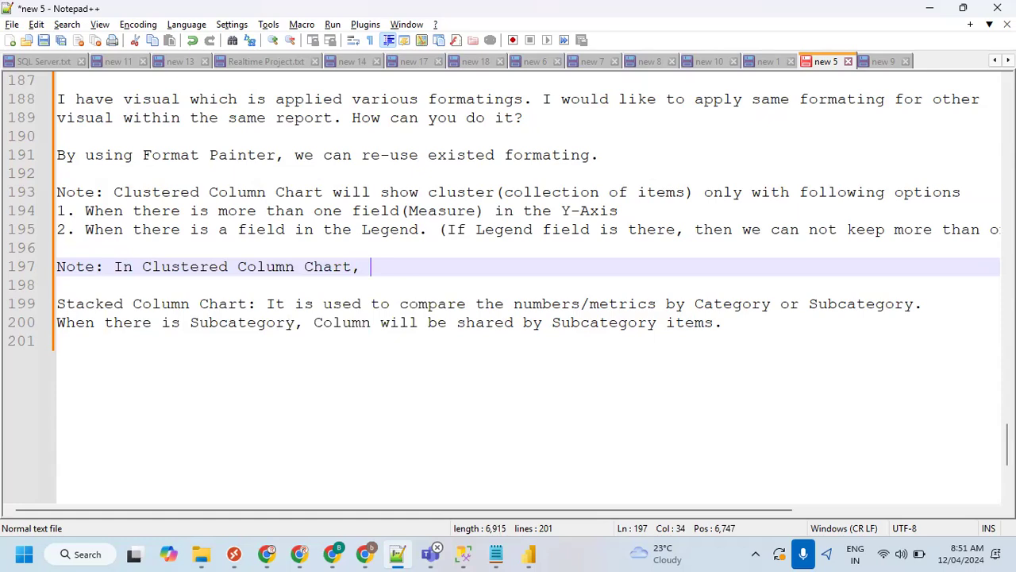
type("Sub")
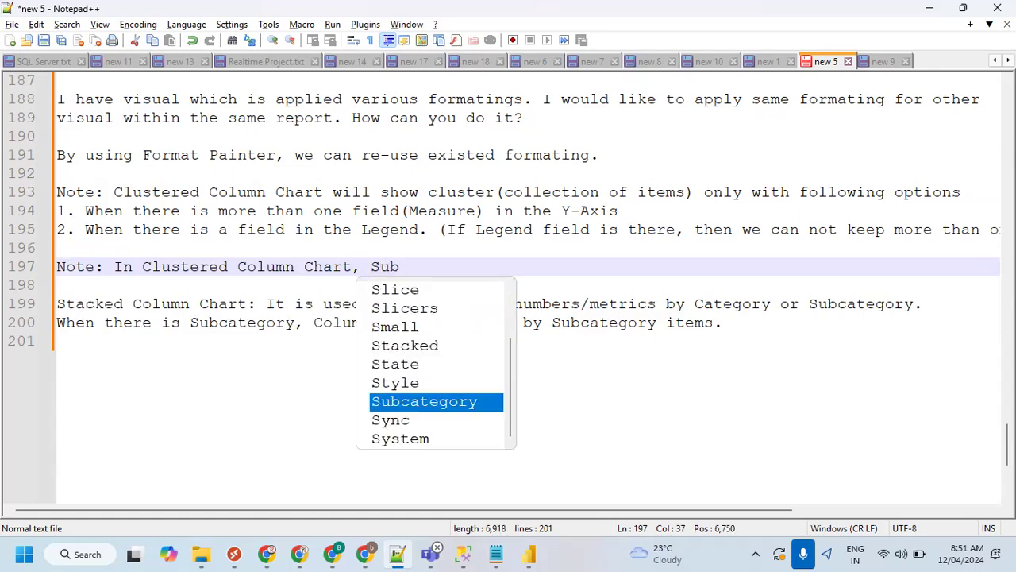
key("Return")
type("items ")
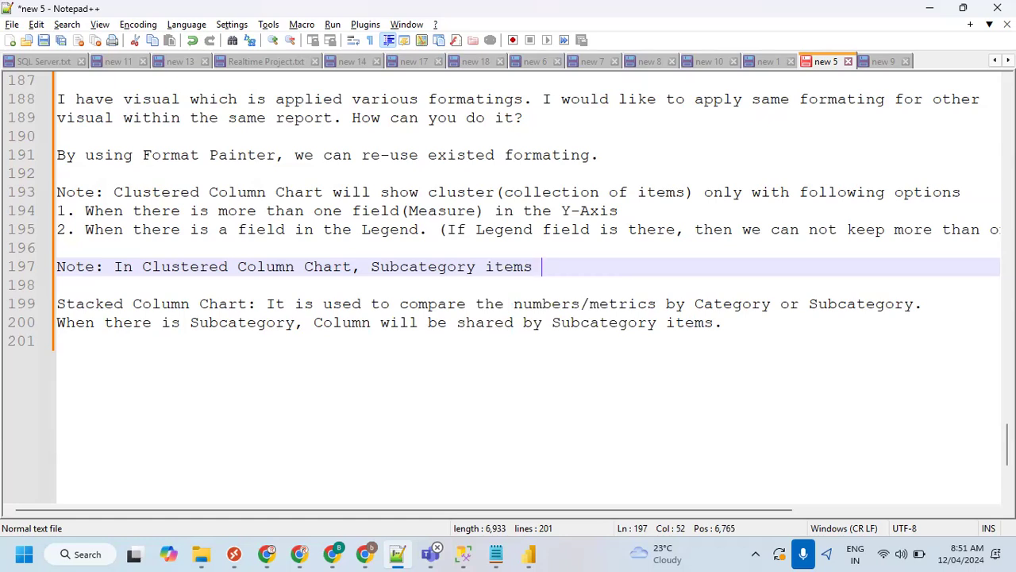
type("will b")
key("BackSpace")
type("come side by side")
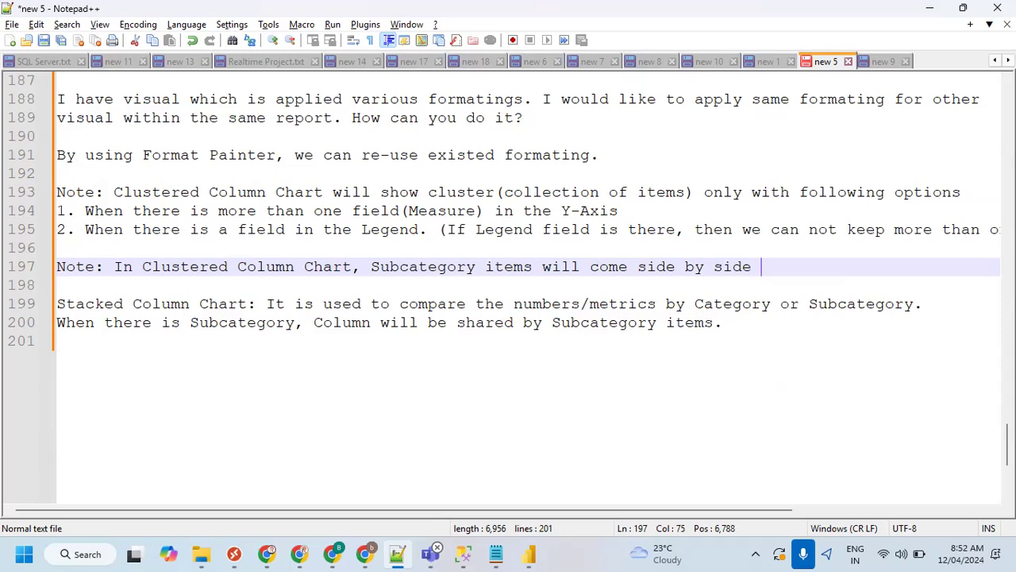
left_click(573, 272)
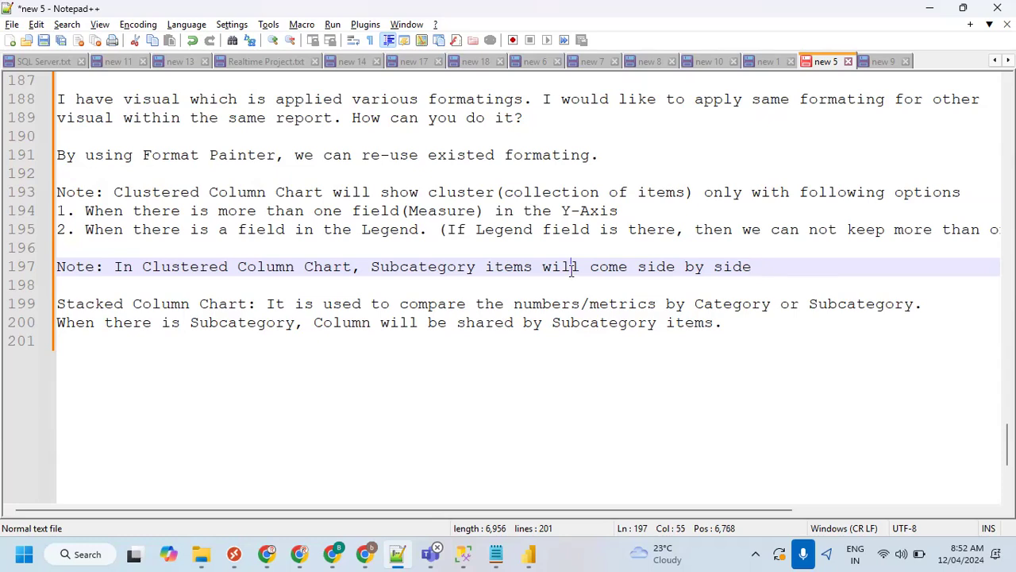
Leave a blank line below the stacked column chart description and begin the line "Note: In Stacked Column Chart, ".
left_click(104, 368)
key("Return")
type("Note: In St")
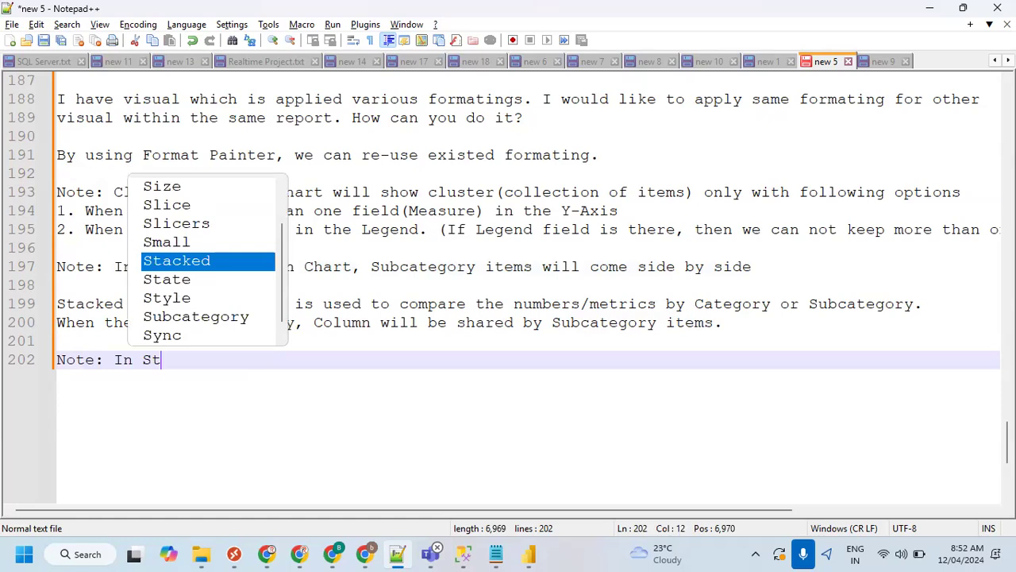
type("acked Colu")
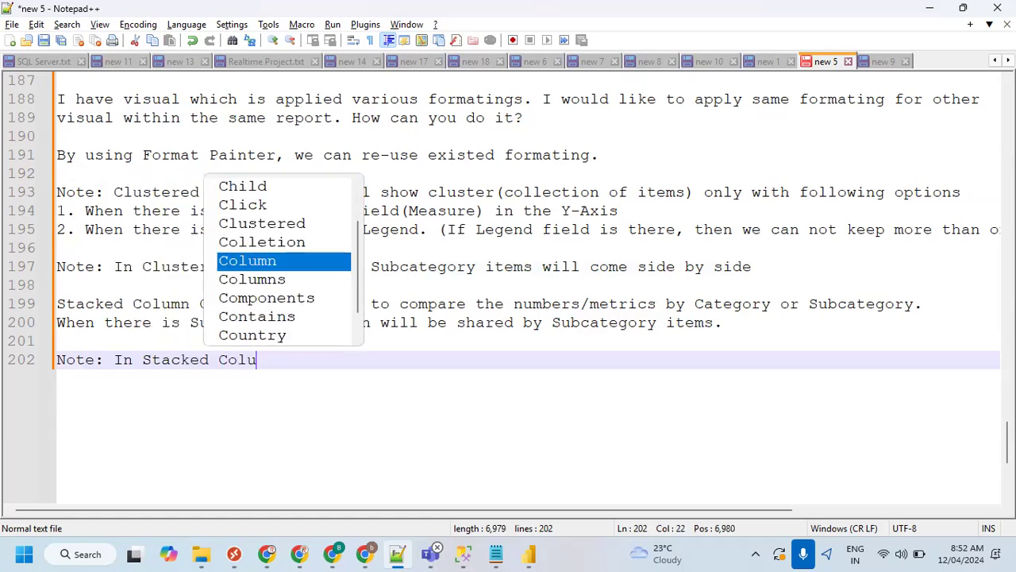
type("mn Chart, ")
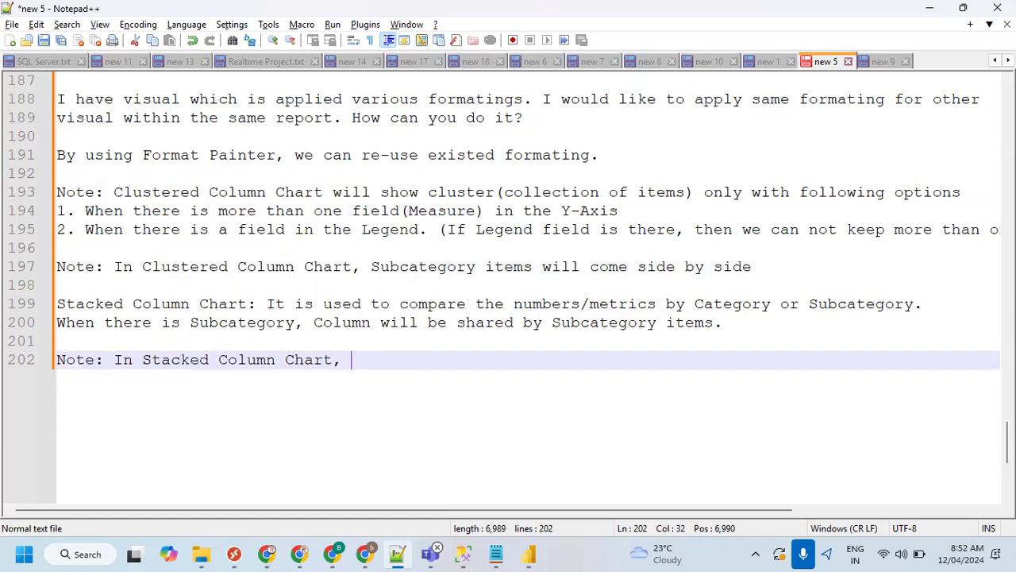
Complete the stacked chart note with "Subcategory items will share part of the columns" and switch back to Power BI Desktop.
type("Sub")
key("Return")
type("item")
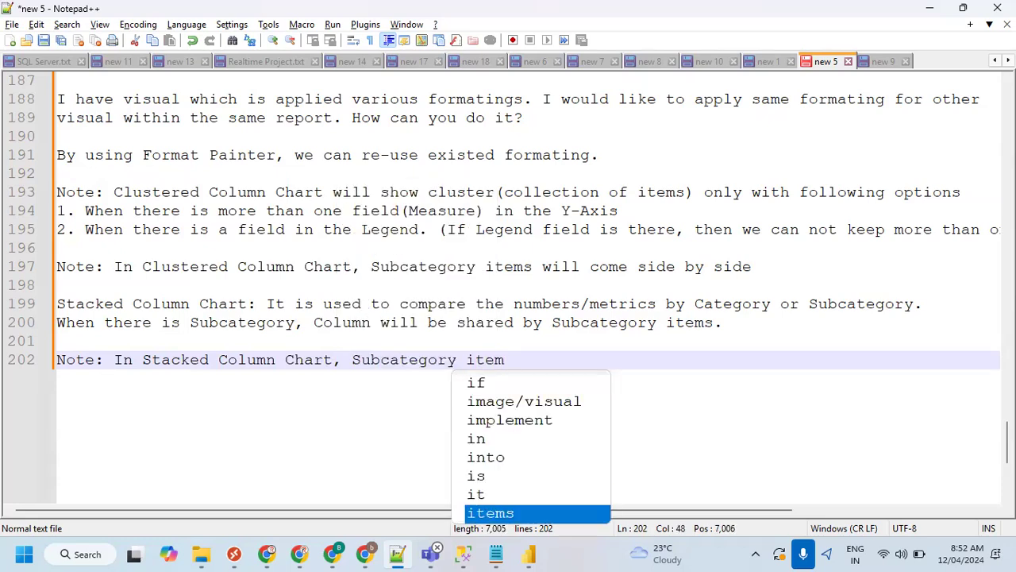
type("s")
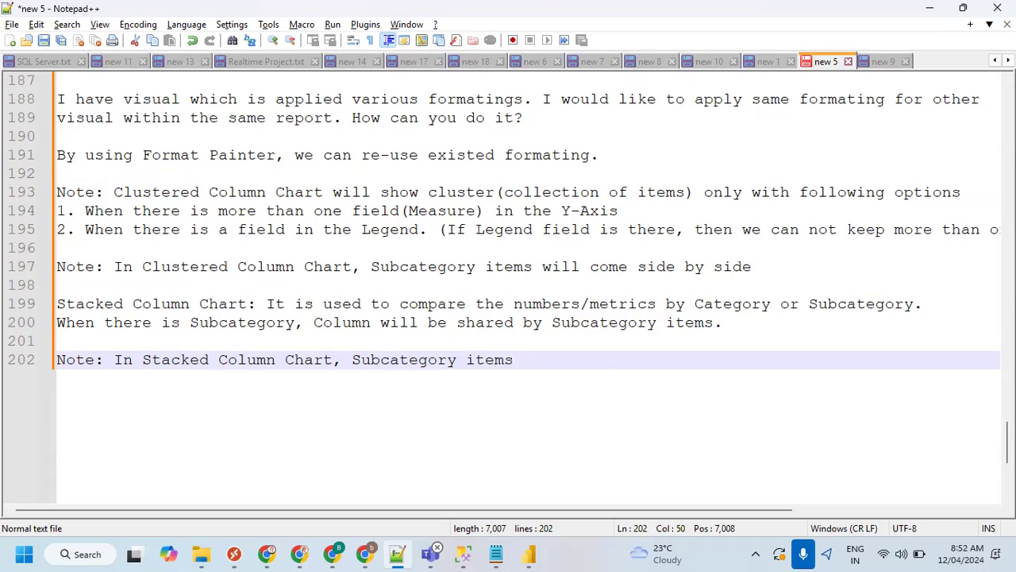
type(" will")
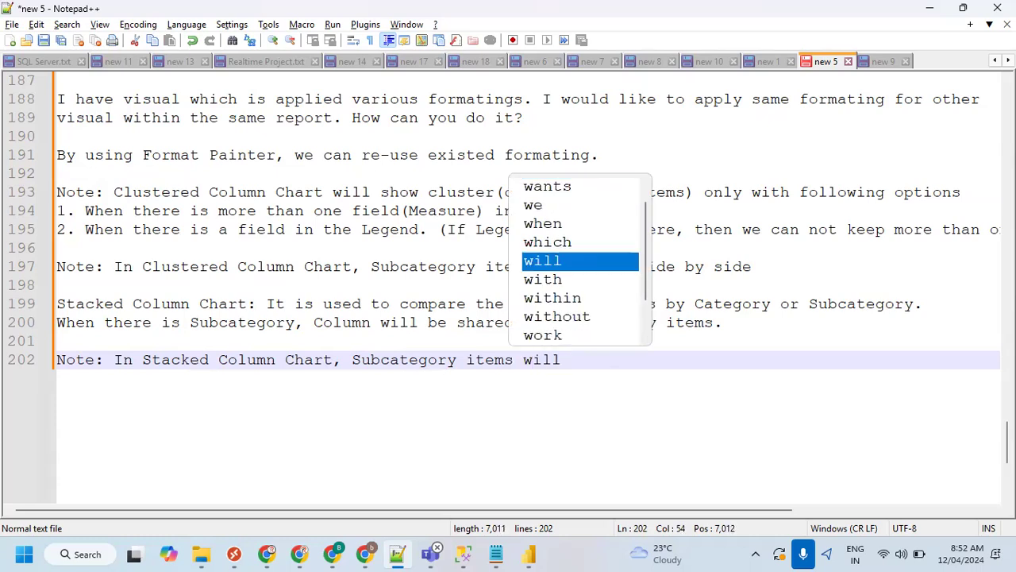
type(" share ")
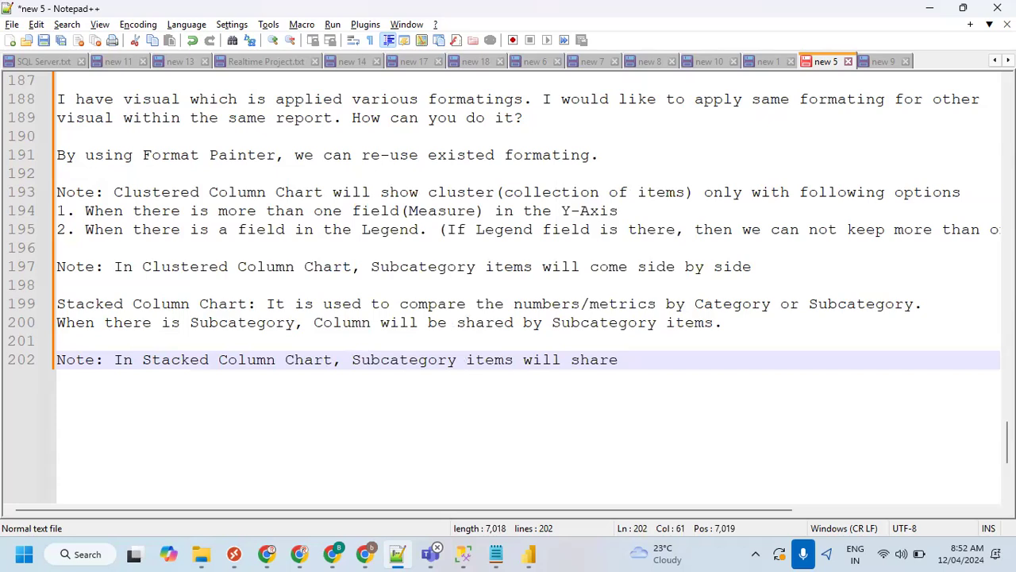
type("part of the ")
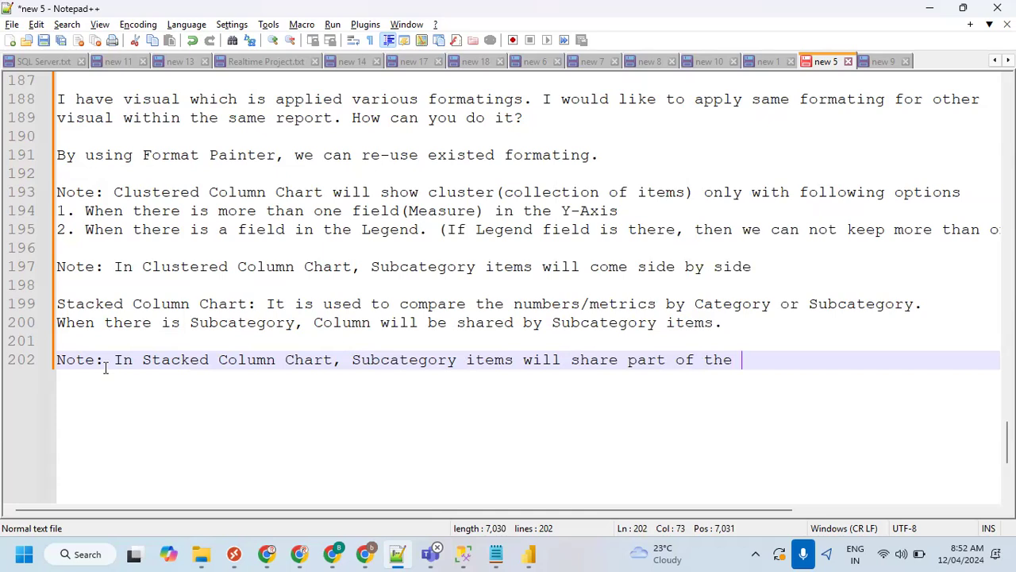
type("columns")
left_click(104, 360)
key("alt+Tab")
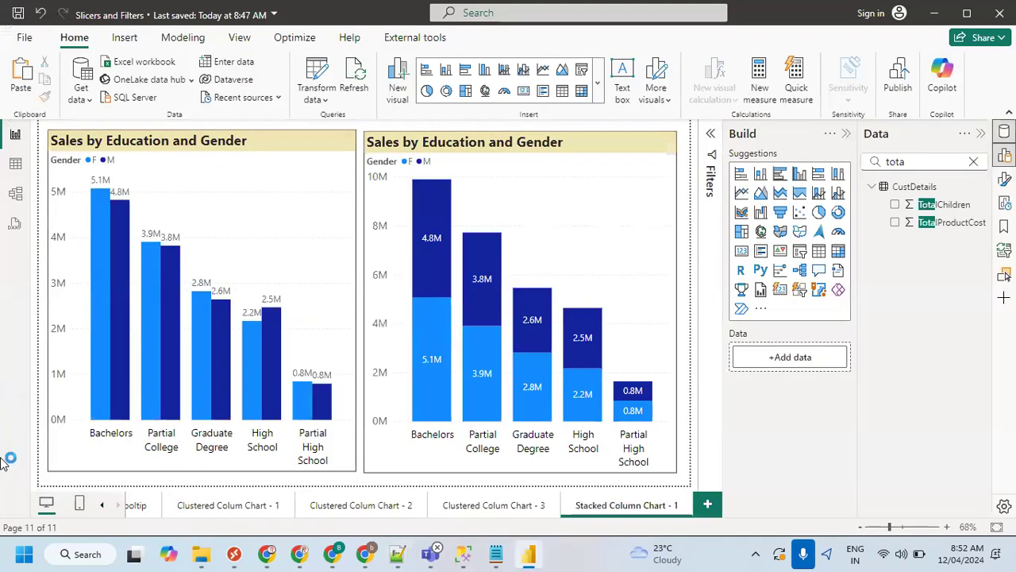
Annotate the stacked column chart by boxing the Bachelors column, ticking both its segments, and circling the Gender legend with an arrow pointing to it.
mouse_move(413, 179)
left_mouse_down()
mouse_move(442, 250)
mouse_move(458, 424)
left_mouse_up()
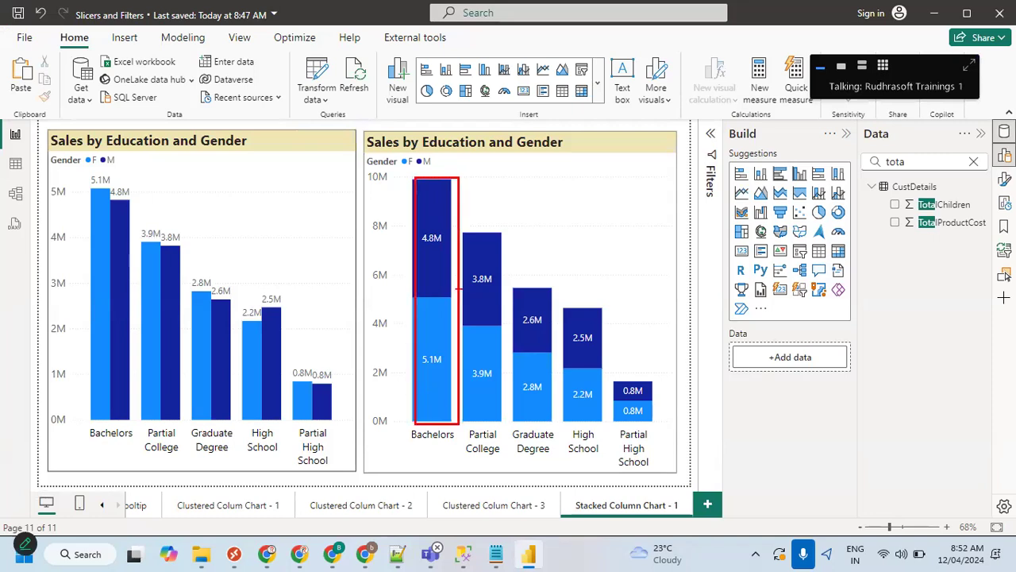
mouse_move(436, 156)
left_mouse_down()
mouse_move(401, 167)
mouse_move(438, 163)
mouse_move(432, 153)
left_mouse_up()
left_click_drag(427, 249, 458, 227)
left_click_drag(416, 353, 450, 326)
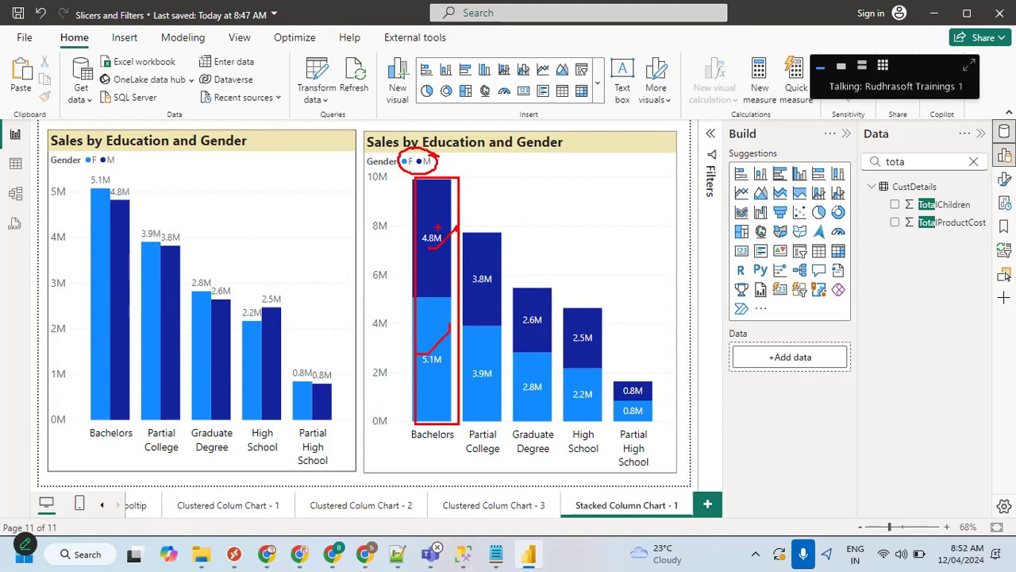
left_click_drag(448, 149, 467, 170)
left_click_drag(420, 86, 420, 145)
left_click_drag(431, 121, 422, 146)
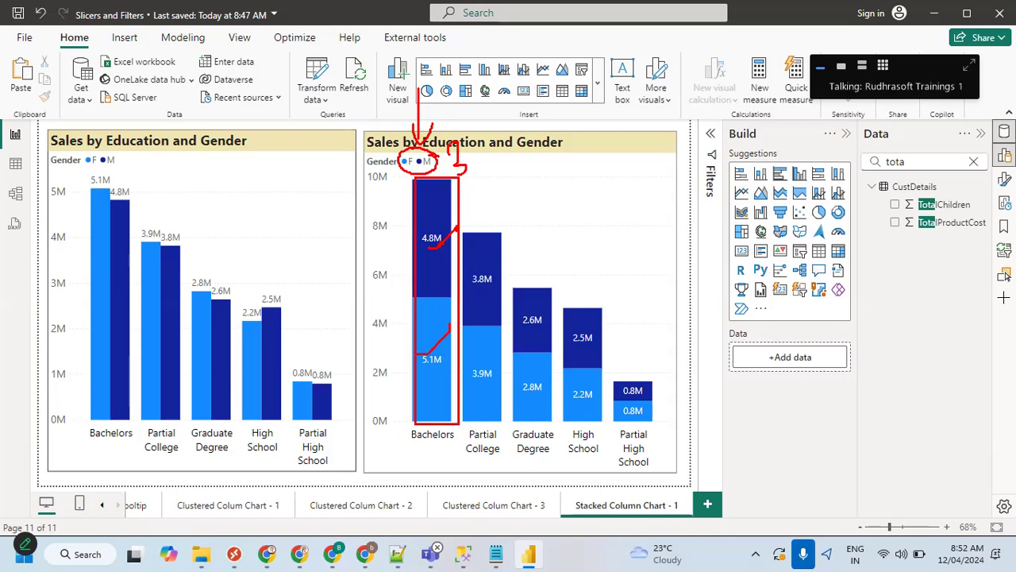
Draw an arrow from the stacked chart's Bachelors column and write "Stacked" at its end, underlined.
left_click_drag(440, 224, 566, 162)
mouse_move(534, 164)
left_mouse_down()
mouse_move(565, 161)
mouse_move(561, 182)
left_mouse_up()
mouse_move(607, 132)
left_mouse_down()
mouse_move(584, 160)
mouse_move(603, 175)
mouse_move(695, 147)
mouse_move(739, 96)
mouse_move(735, 135)
left_mouse_up()
left_click_drag(782, 120, 593, 203)
left_click_drag(722, 147, 612, 211)
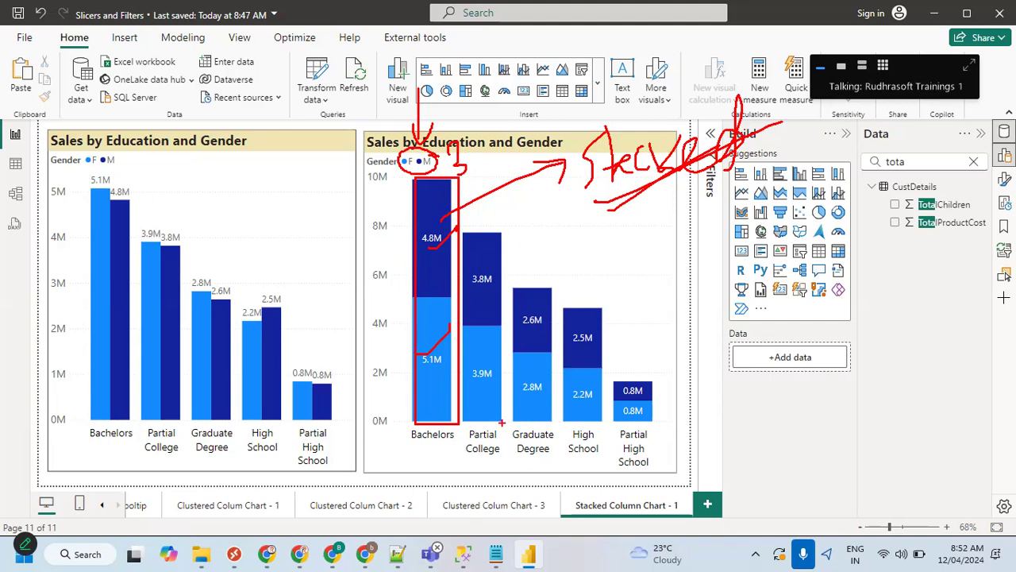
Circle the stacked chart's education categories and the Partial High School columns in both charts, and clear all annotations.
mouse_move(667, 422)
left_mouse_down()
mouse_move(443, 415)
mouse_move(450, 478)
mouse_move(701, 433)
mouse_move(608, 412)
left_mouse_up()
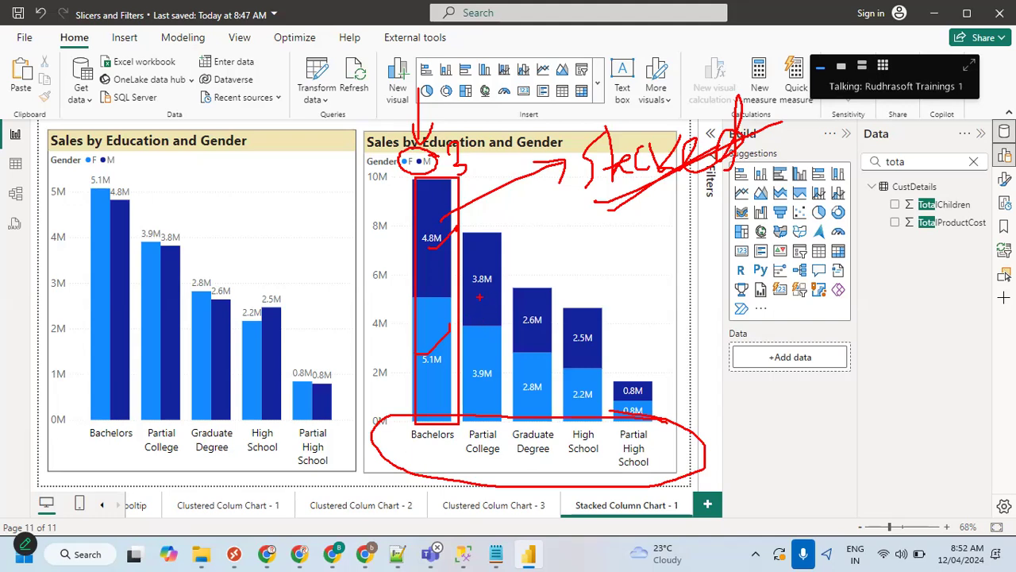
mouse_move(652, 391)
left_mouse_down()
mouse_move(652, 378)
mouse_move(622, 385)
mouse_move(652, 429)
mouse_move(648, 386)
mouse_move(626, 383)
mouse_move(615, 407)
mouse_move(664, 408)
mouse_move(649, 383)
left_mouse_up()
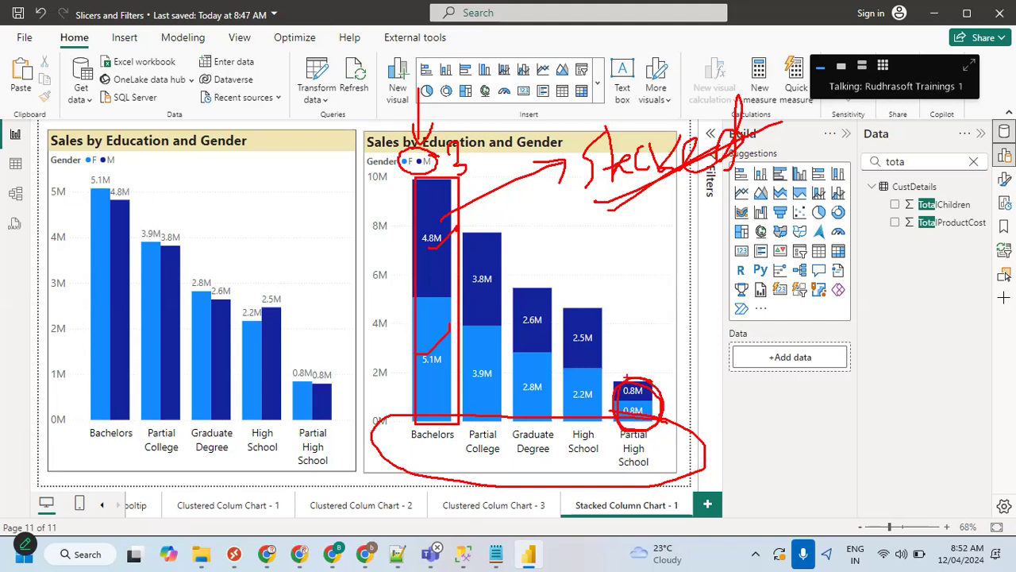
mouse_move(335, 376)
left_mouse_down()
mouse_move(298, 357)
mouse_move(285, 442)
mouse_move(351, 393)
mouse_move(312, 358)
left_mouse_up()
left_click_drag(295, 413, 363, 358)
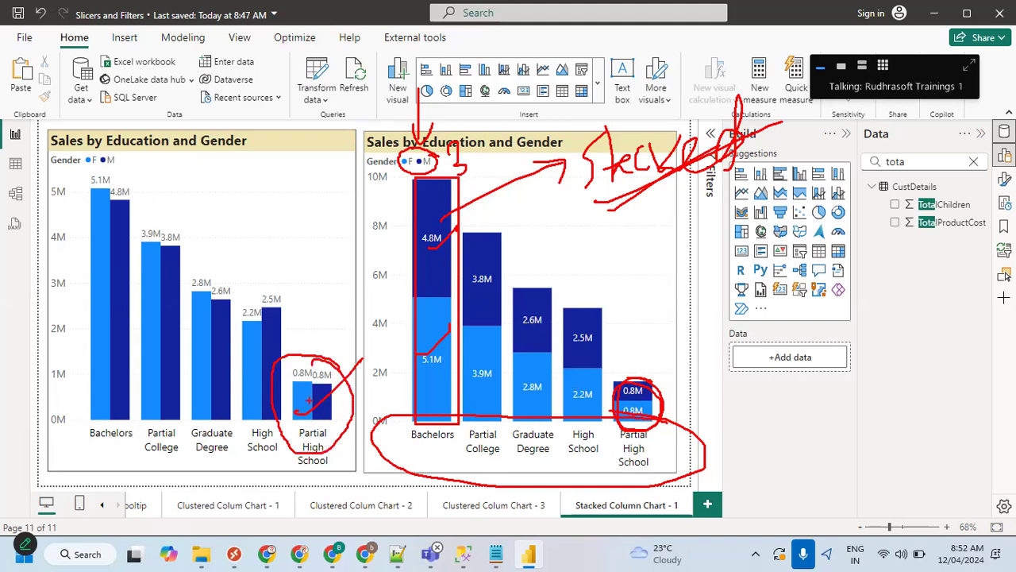
left_click_drag(647, 326, 641, 376)
mouse_move(630, 356)
left_mouse_down()
mouse_move(642, 379)
mouse_move(681, 343)
left_mouse_up()
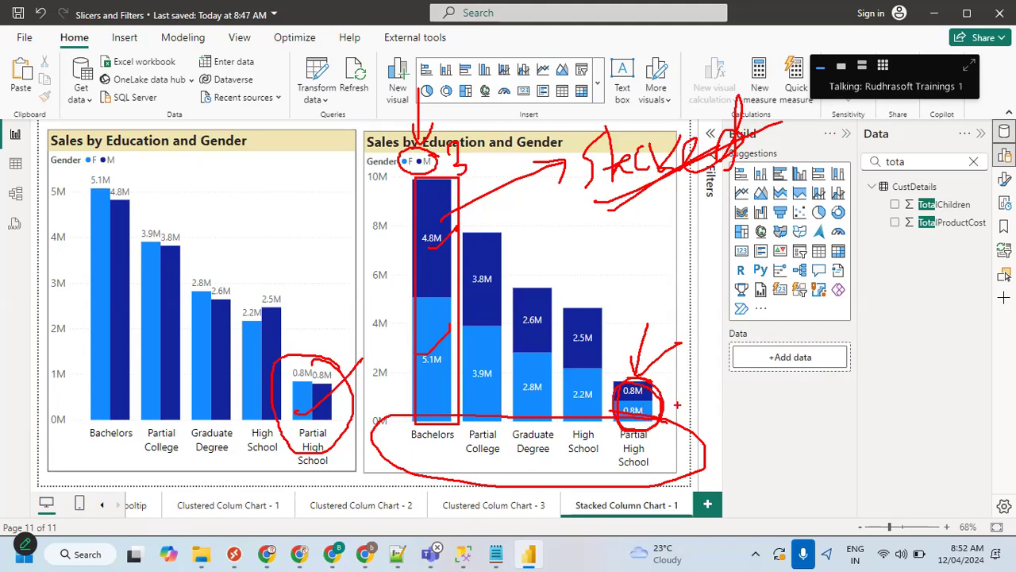
key("Escape")
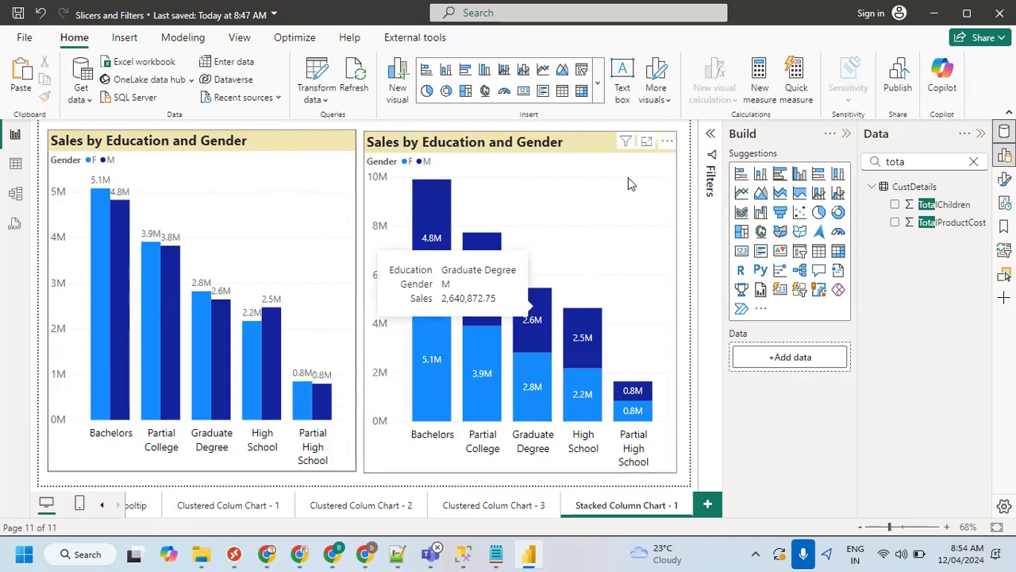
left_click(565, 190)
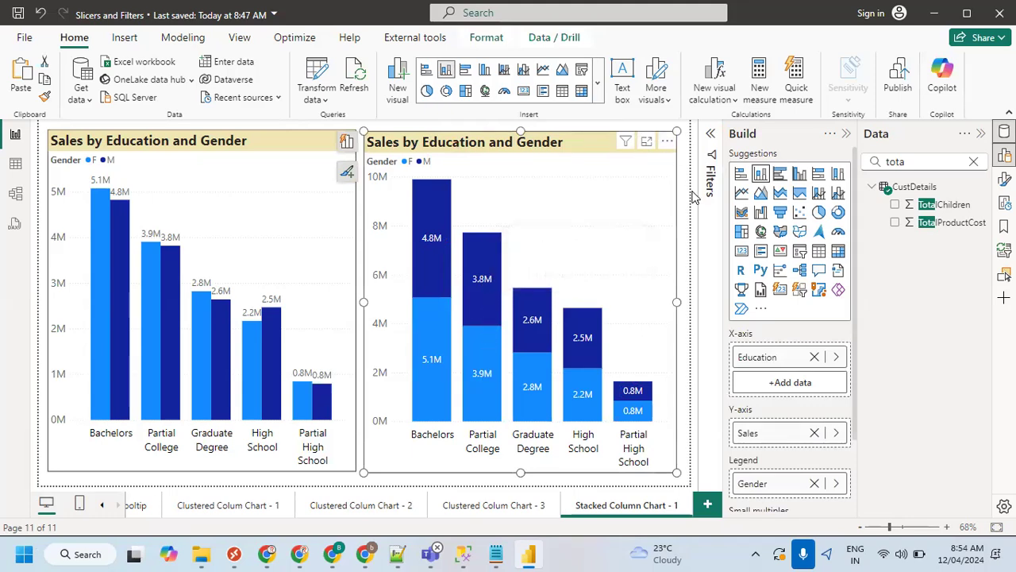
left_click(687, 214)
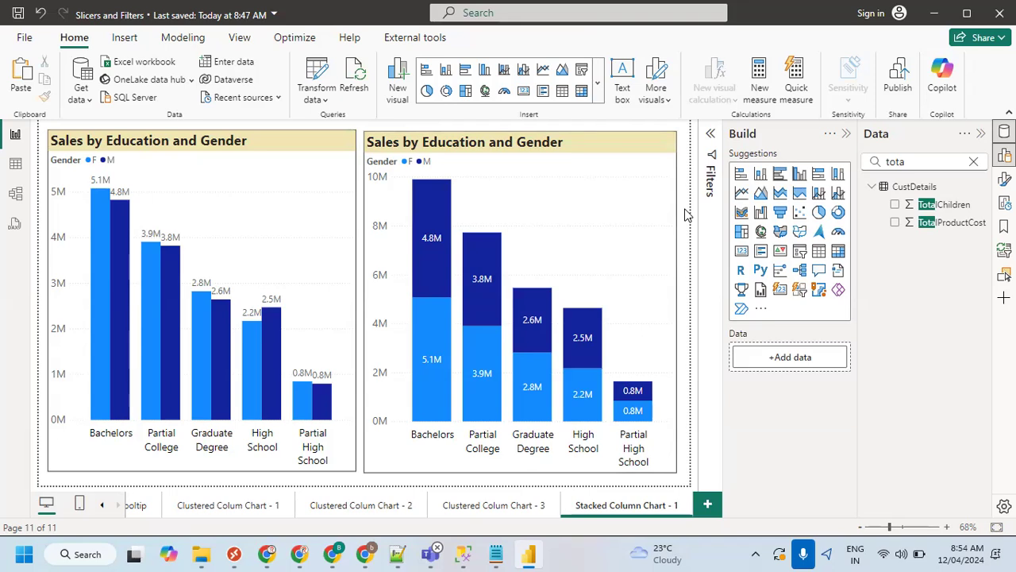
mouse_move(486, 279)
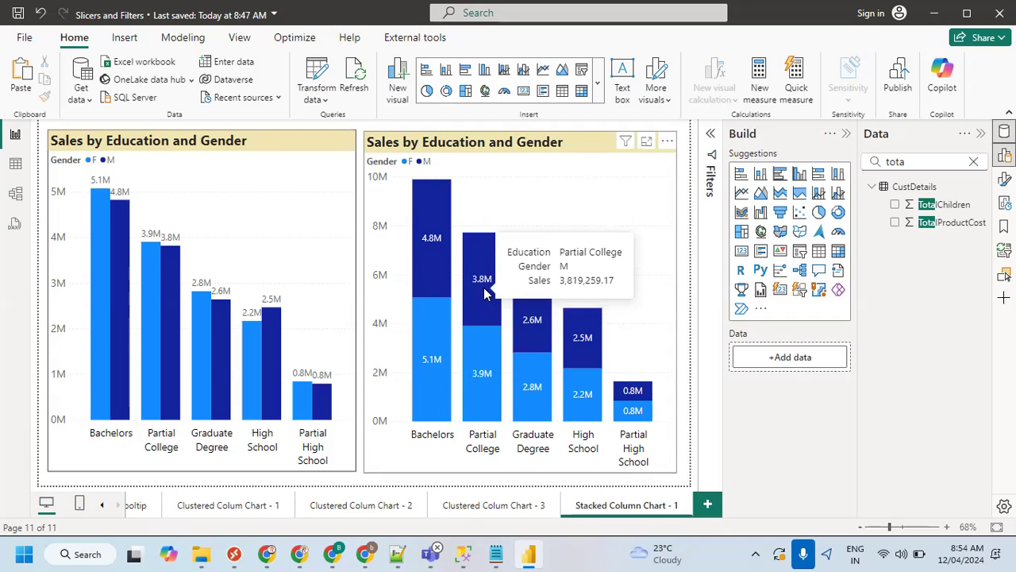
Turn off the data labels of the stacked column chart and collapse the Build and Data panes.
left_click(619, 262)
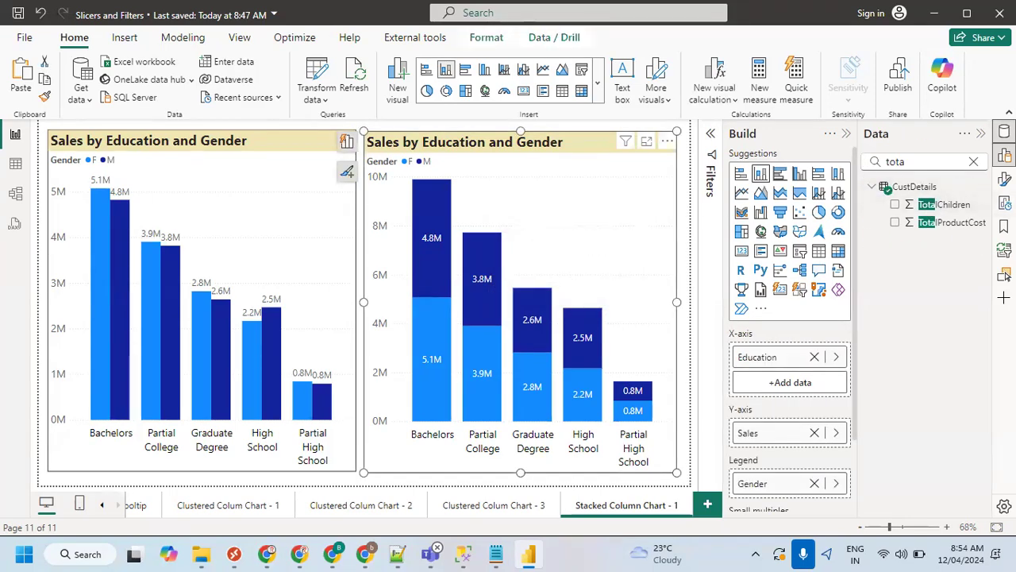
left_click(1004, 179)
scroll(789, 381, "down", 2)
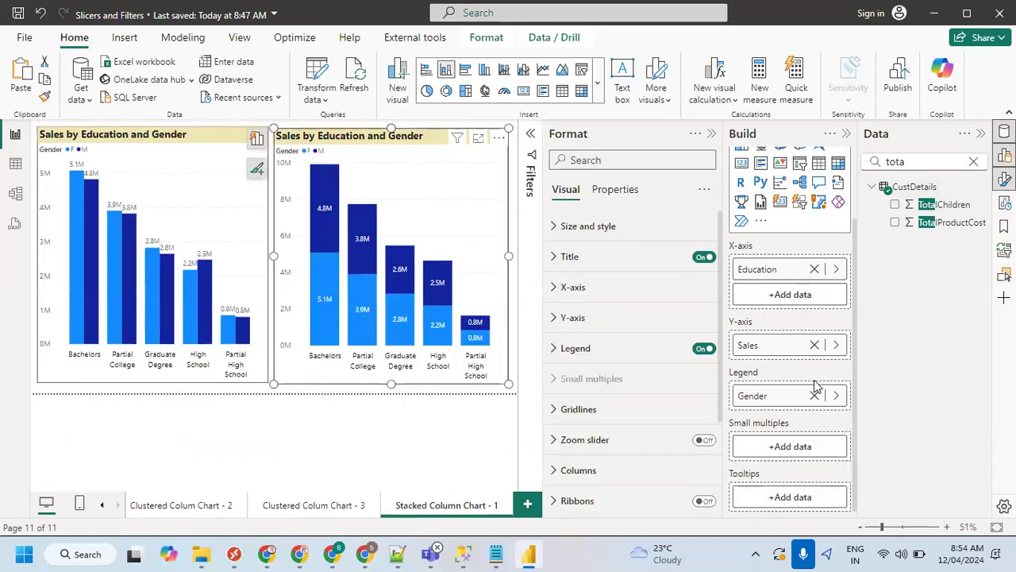
scroll(676, 462, "down", 3)
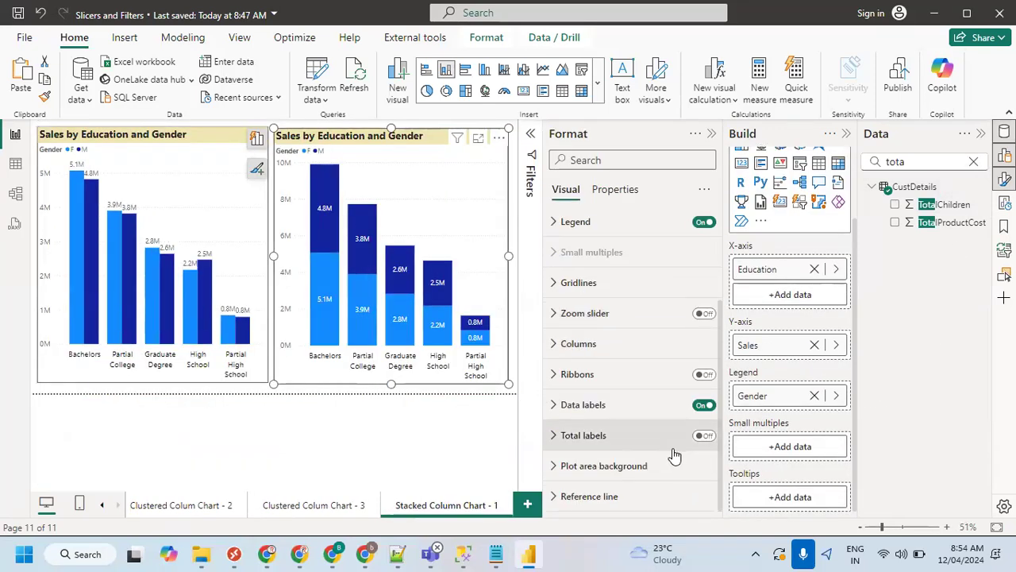
left_click(704, 406)
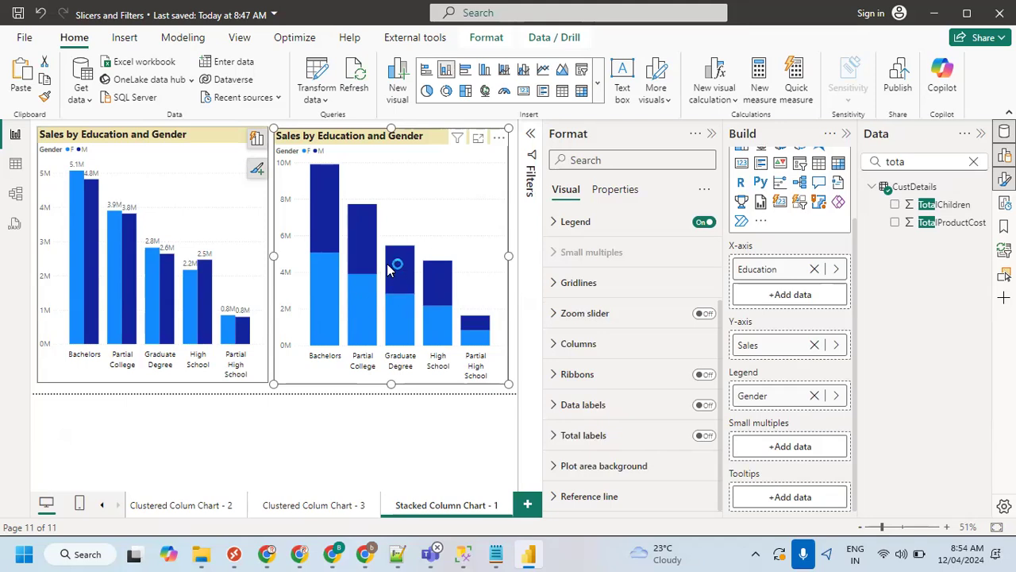
left_click(846, 134)
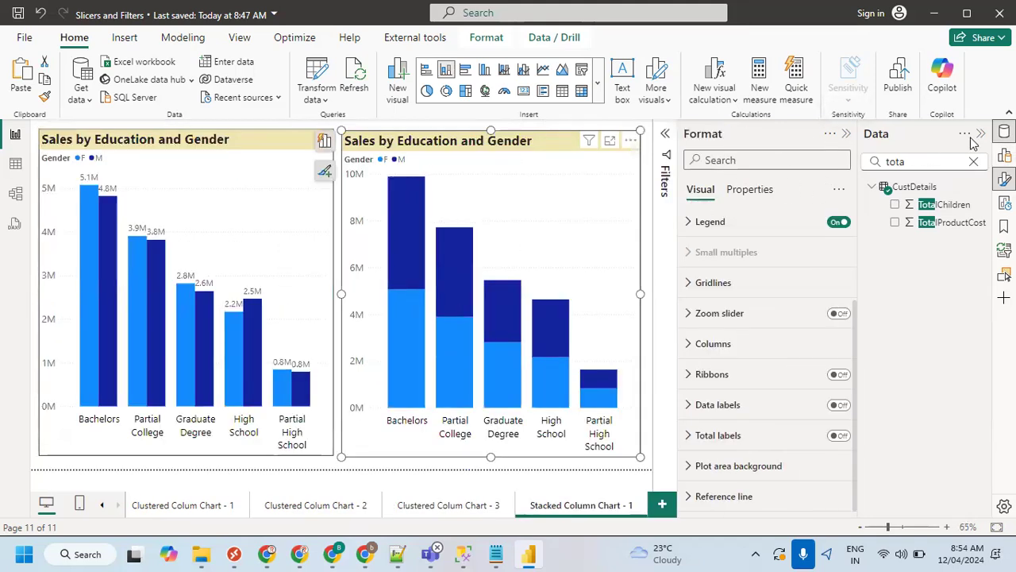
left_click(982, 133)
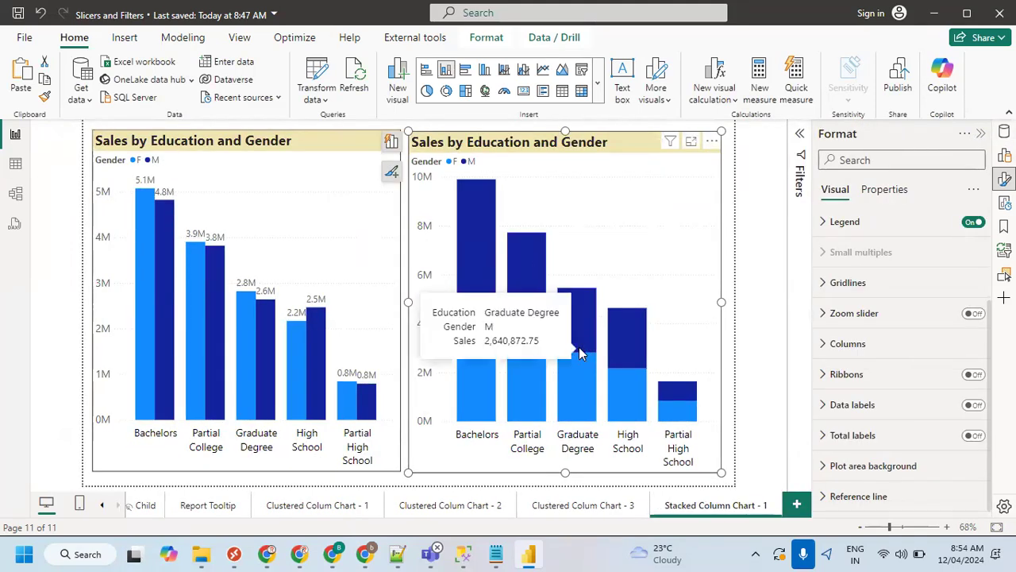
Turn the clustered column chart's data labels off and back on.
left_click(228, 180)
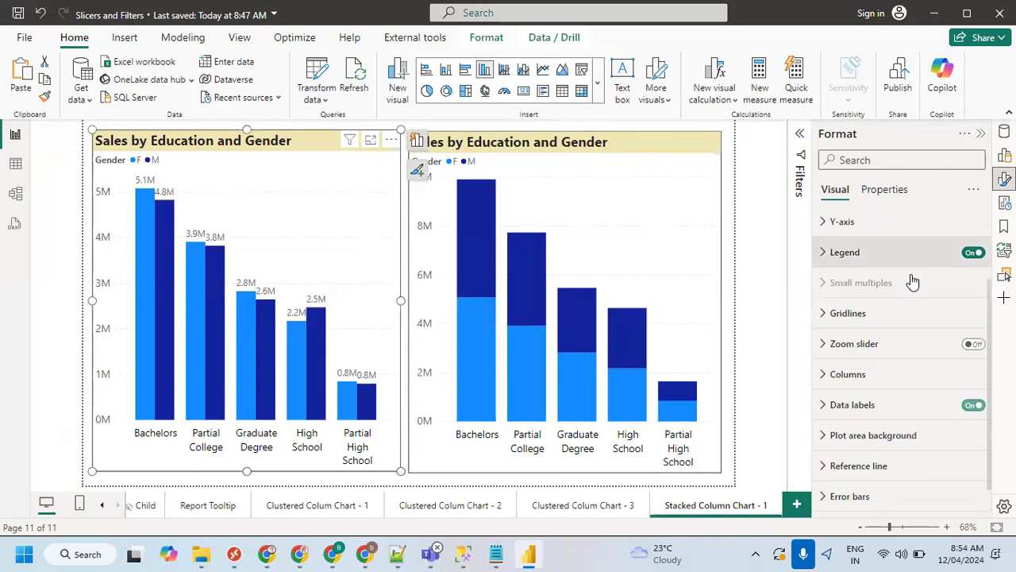
left_click(973, 406)
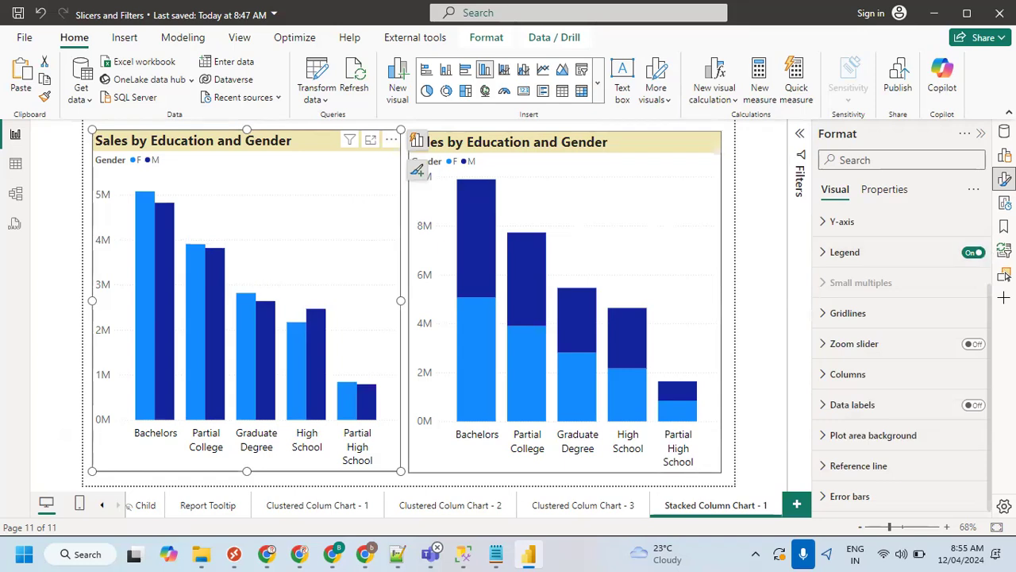
left_click(973, 405)
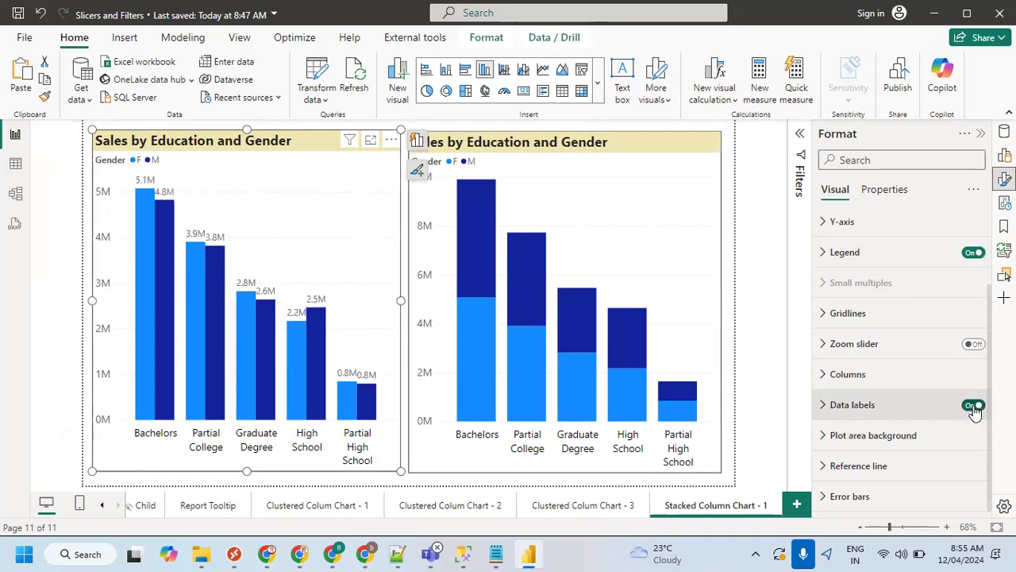
Turn the stacked column chart's data labels back on and deselect the chart.
left_click(575, 200)
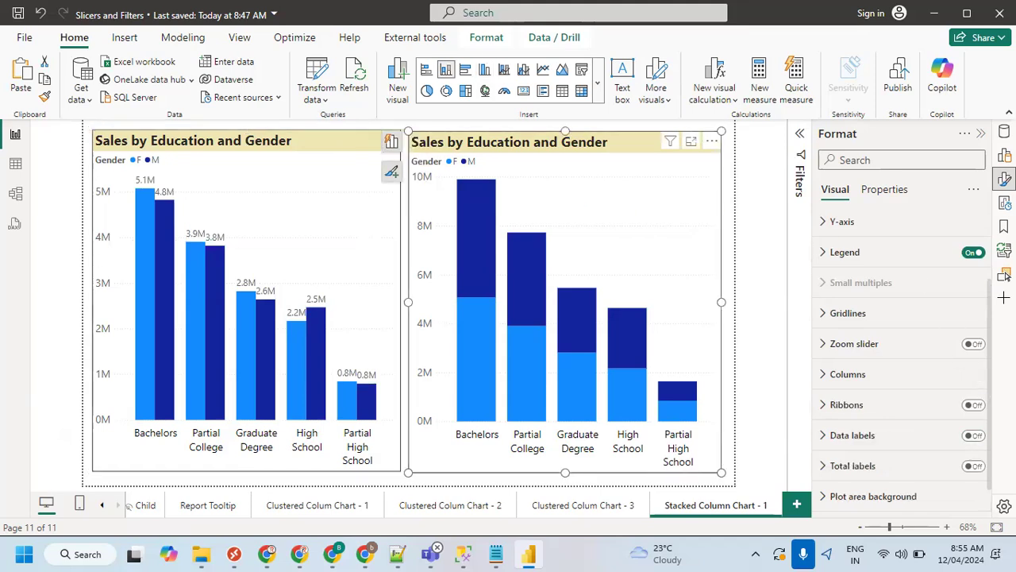
left_click(970, 436)
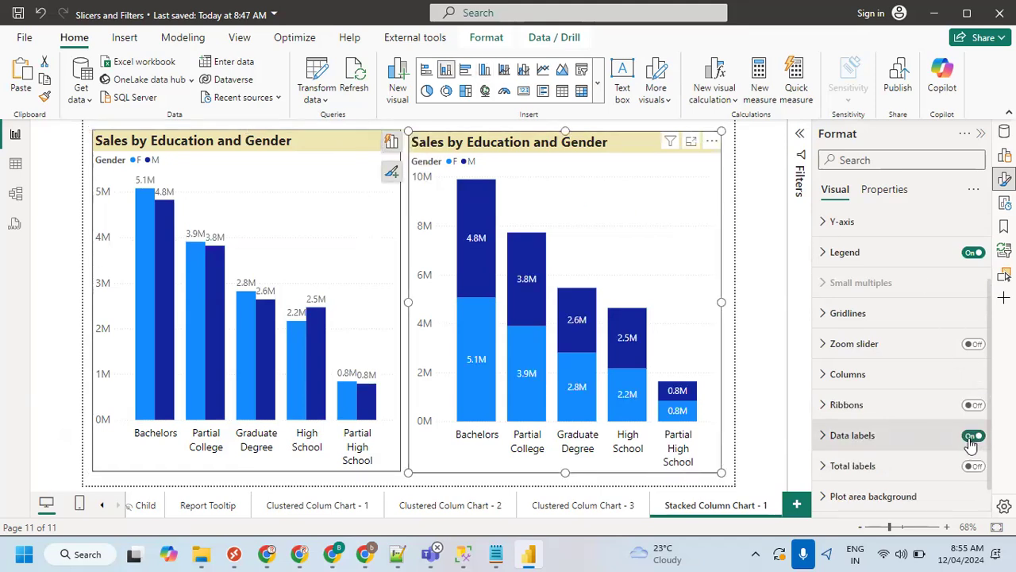
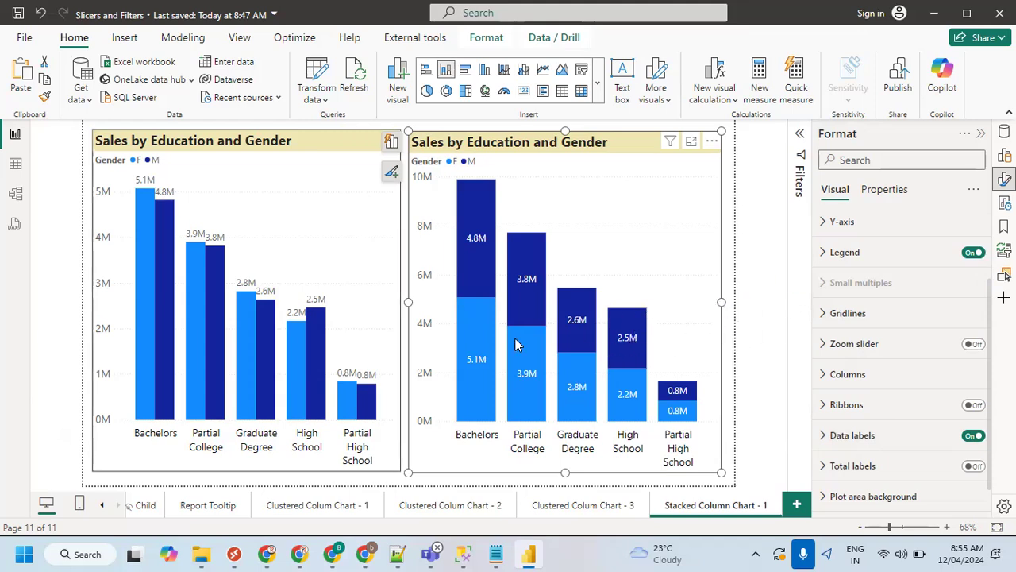
left_click(731, 306)
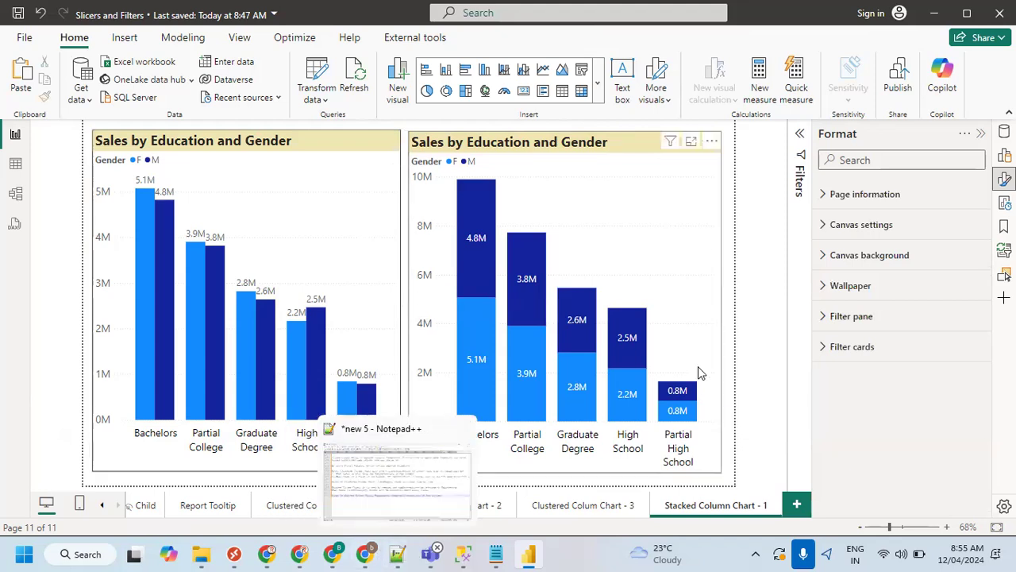
Switch to Notepad++, leave two blank lines below the stacked chart note and begin a line with "100% Stacked Column Chart:".
left_click(399, 559)
left_click(481, 340)
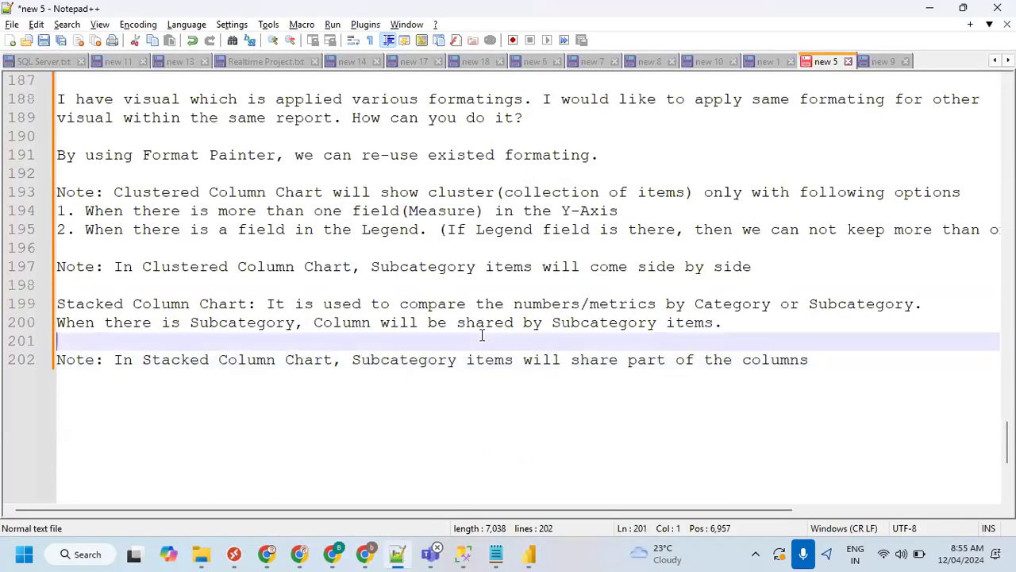
left_click(817, 359)
key("Return")
key("Return")
key("Return")
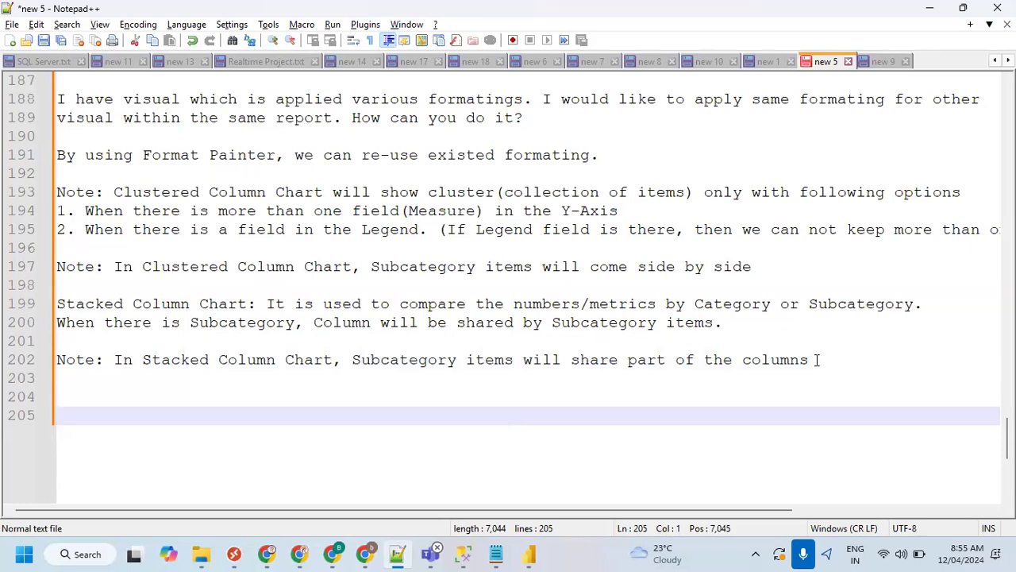
type("100% Stacked")
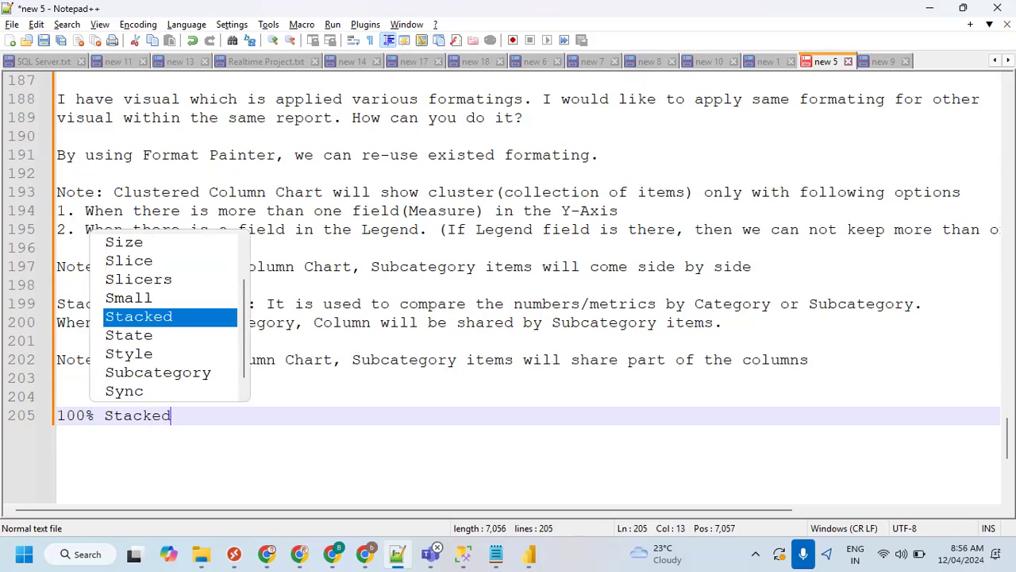
type(" Column")
key("BackSpace")
key("BackSpace")
type("mn Chart:")
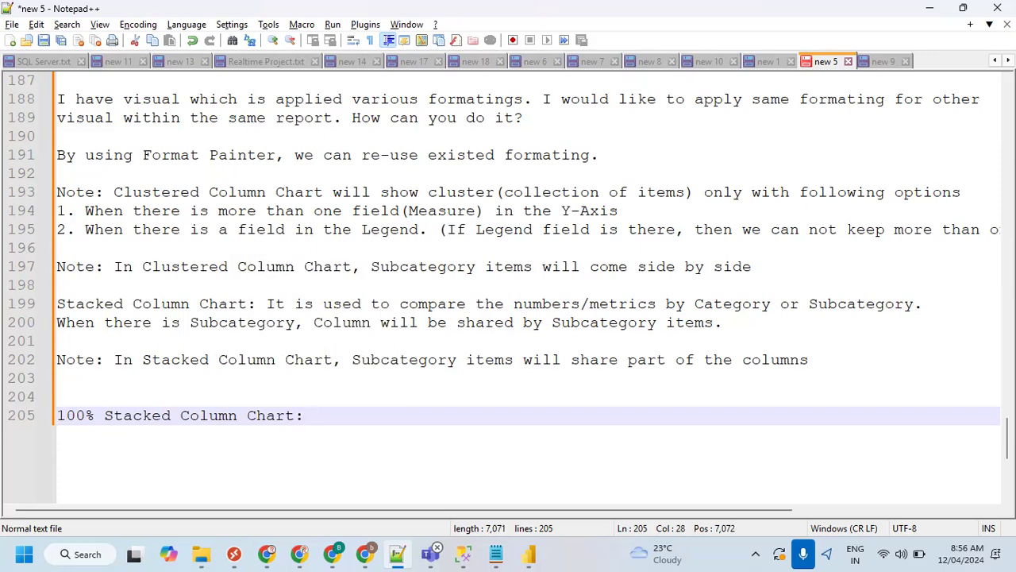
Complete the 100% stacked chart line with "It is used to compare numbers/metrics in the form of percentage.".
type(" It is")
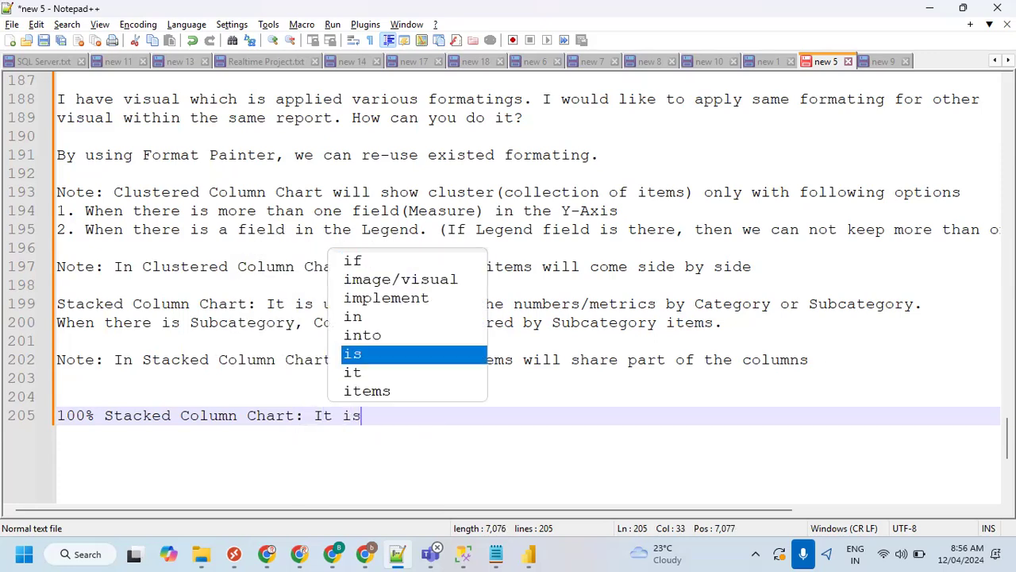
type(" used to compare")
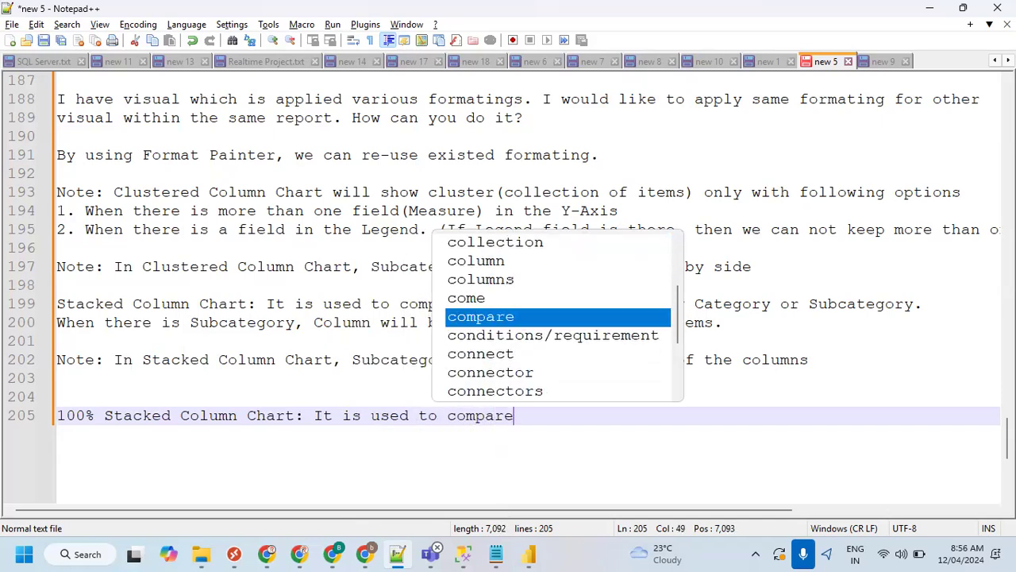
key("Escape")
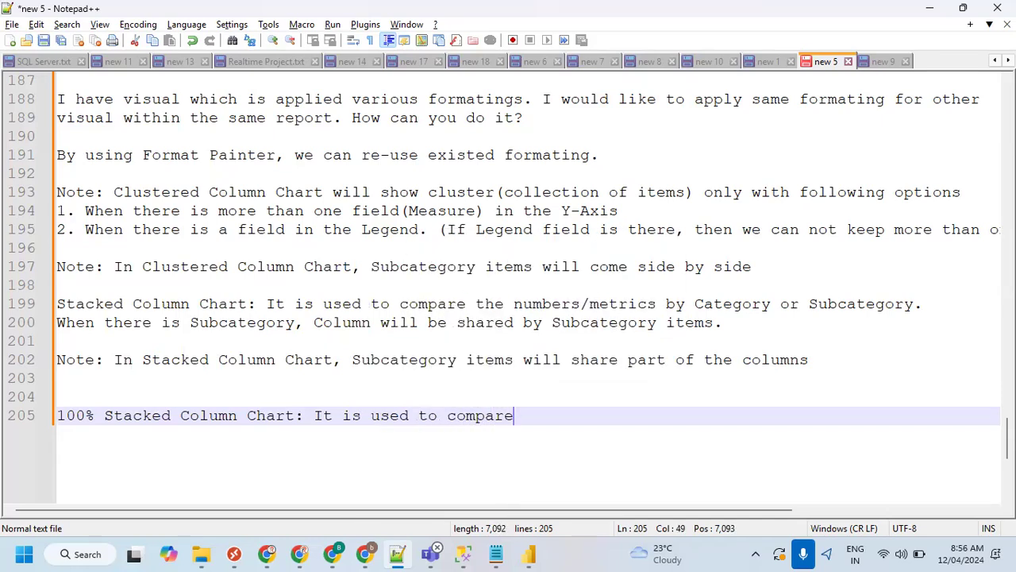
type("nu")
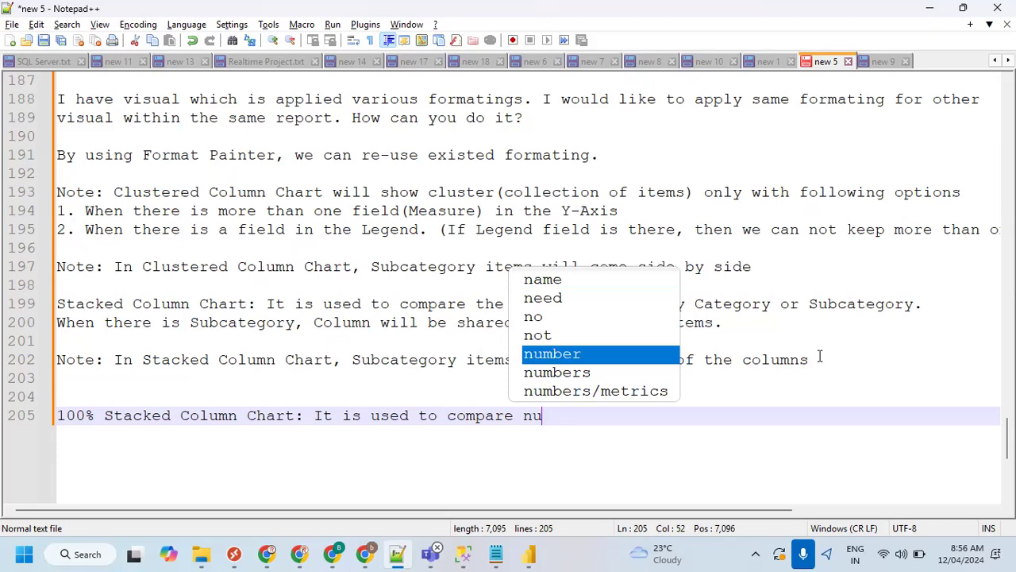
key("Down")
key("Down")
key("Return")
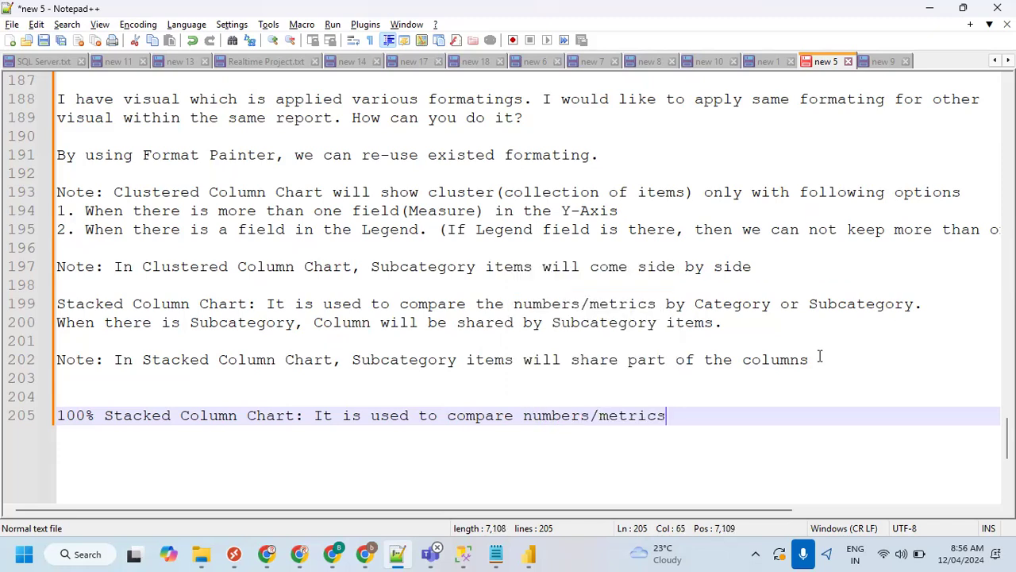
type("in the form of percentage.")
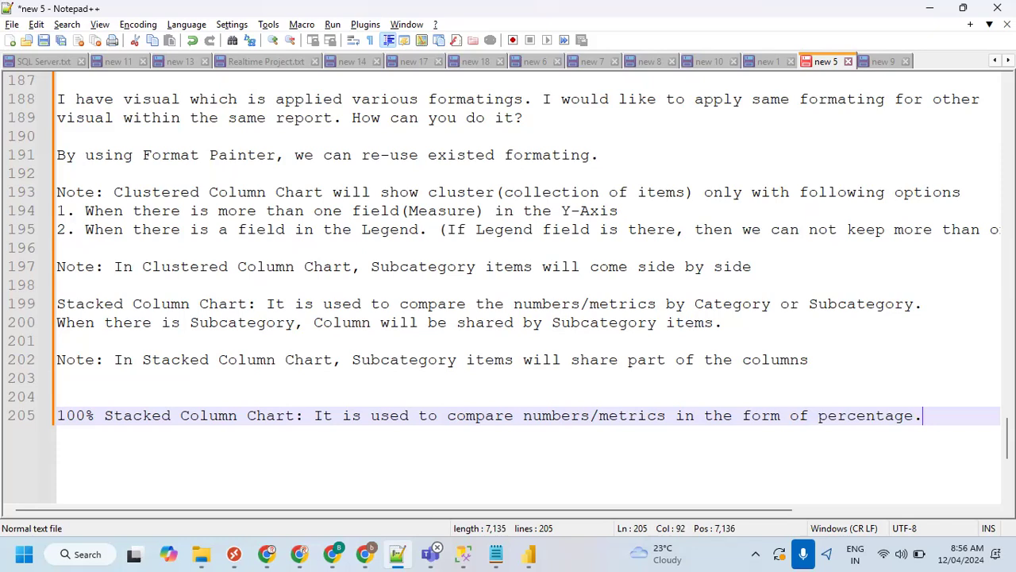
Add the line "Note: Make sure there should be at least measures or a field in the legend." and highlight the "100% Stacked Column Chart:" heading.
key("Return")
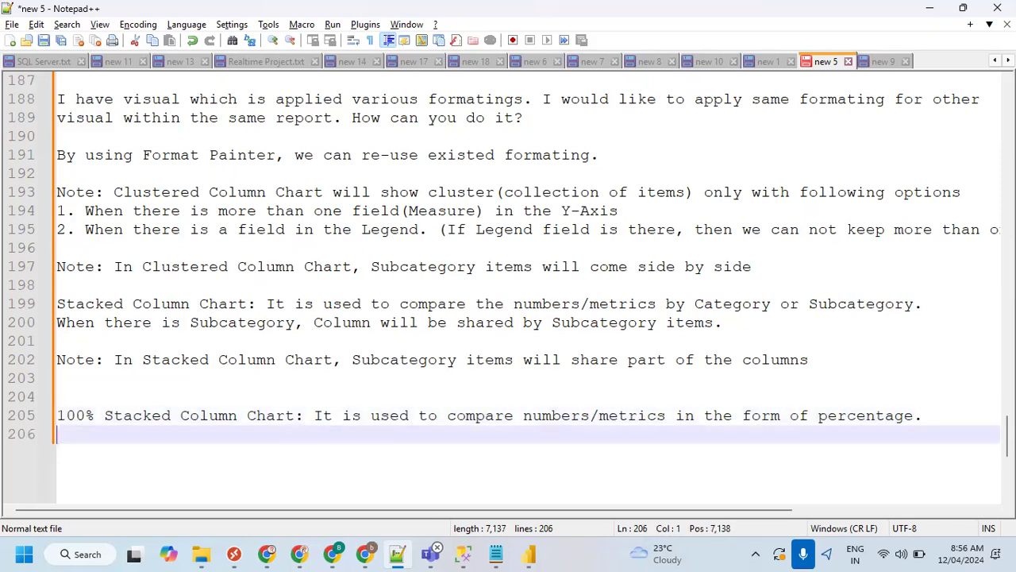
scroll(821, 352, "down", 3)
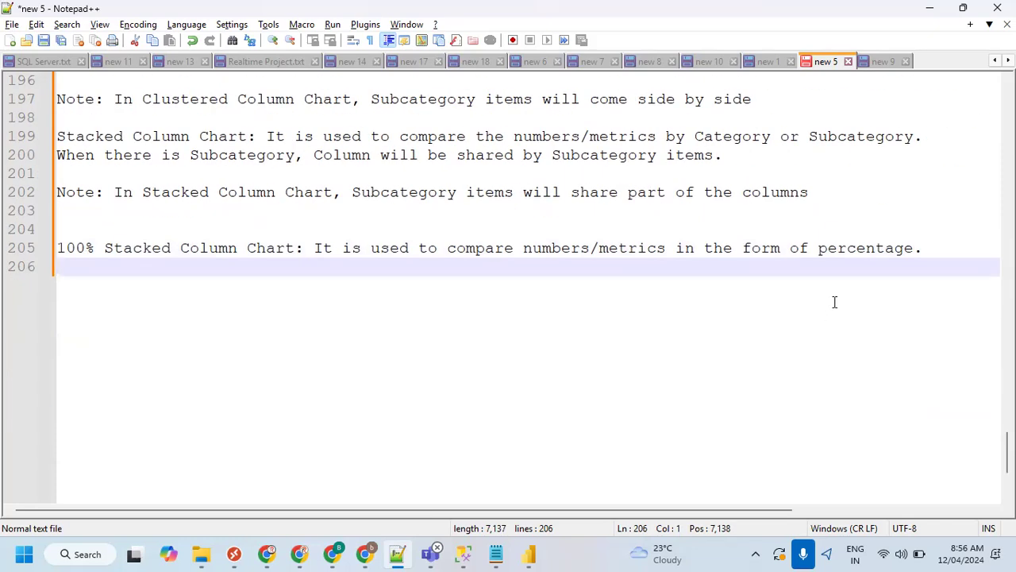
type("Note: Make sure ")
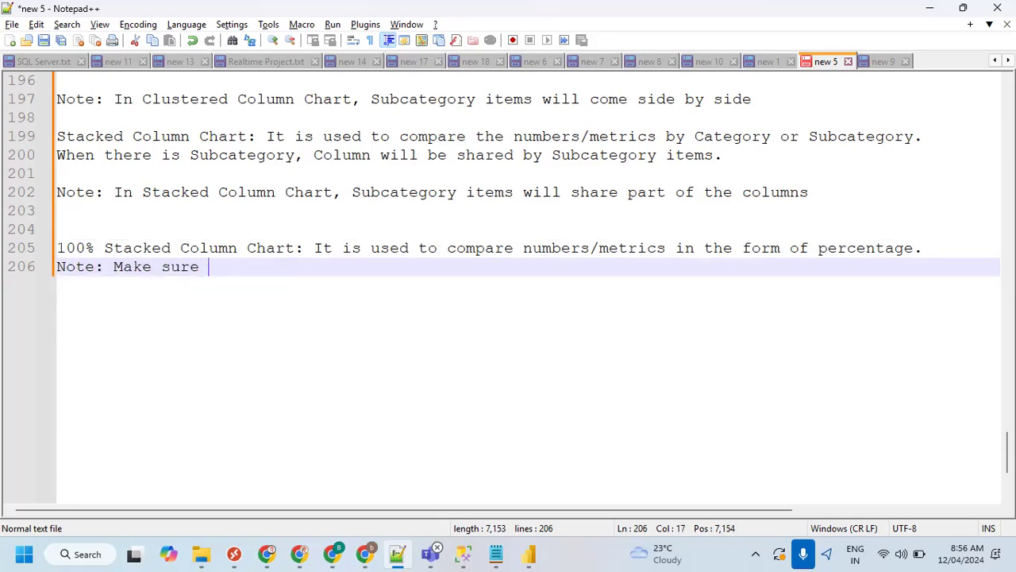
type("theere")
key("BackSpace")
key("BackSpace")
type("re should be at least measures or")
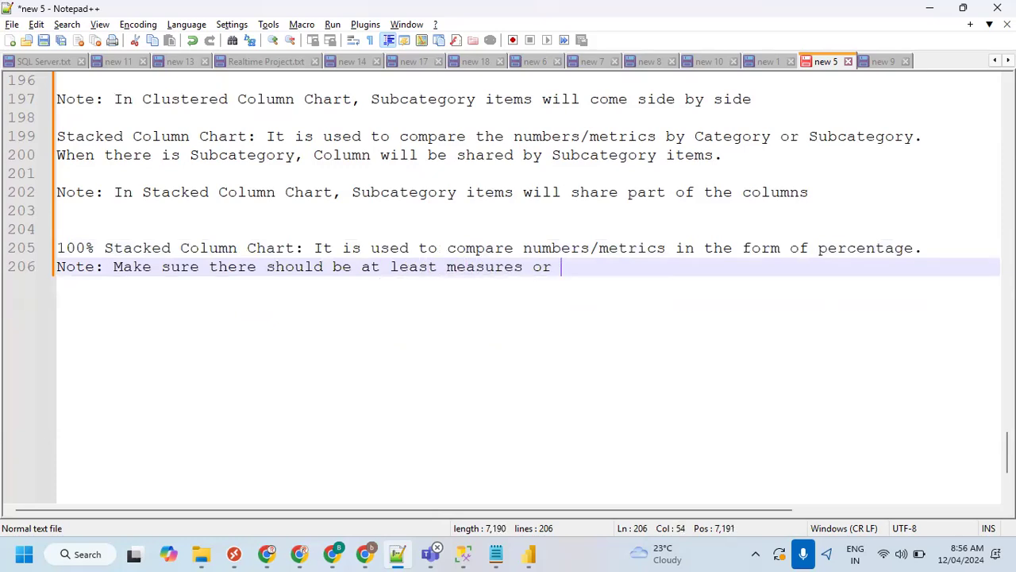
type(" a field in the g")
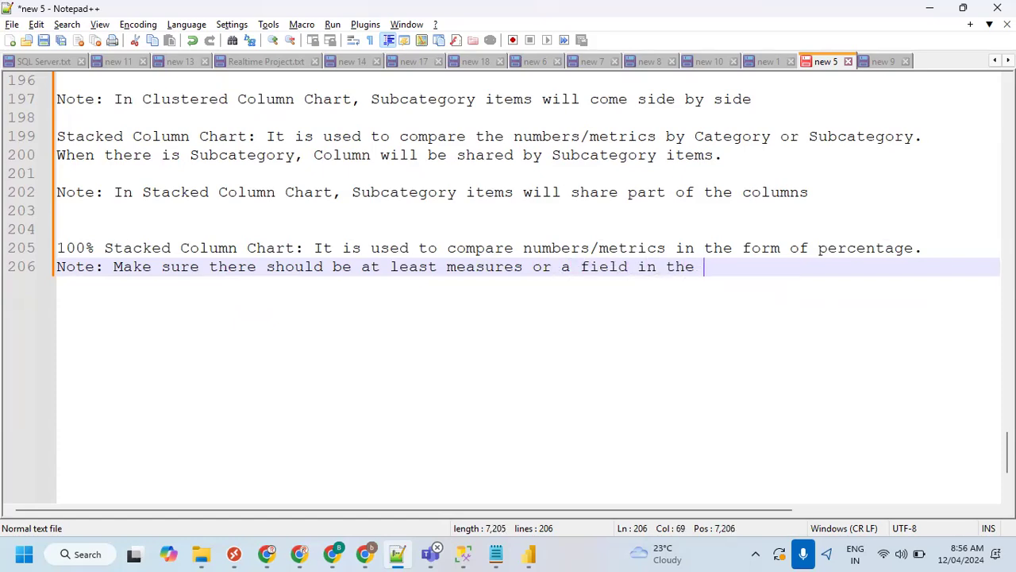
key("Escape")
key("BackSpace")
type("le")
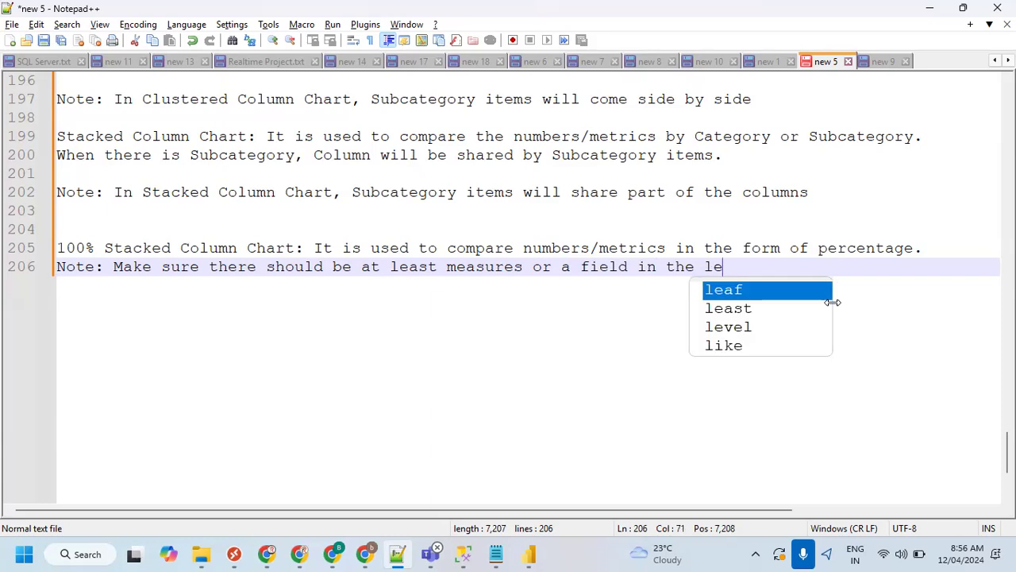
type("gend.")
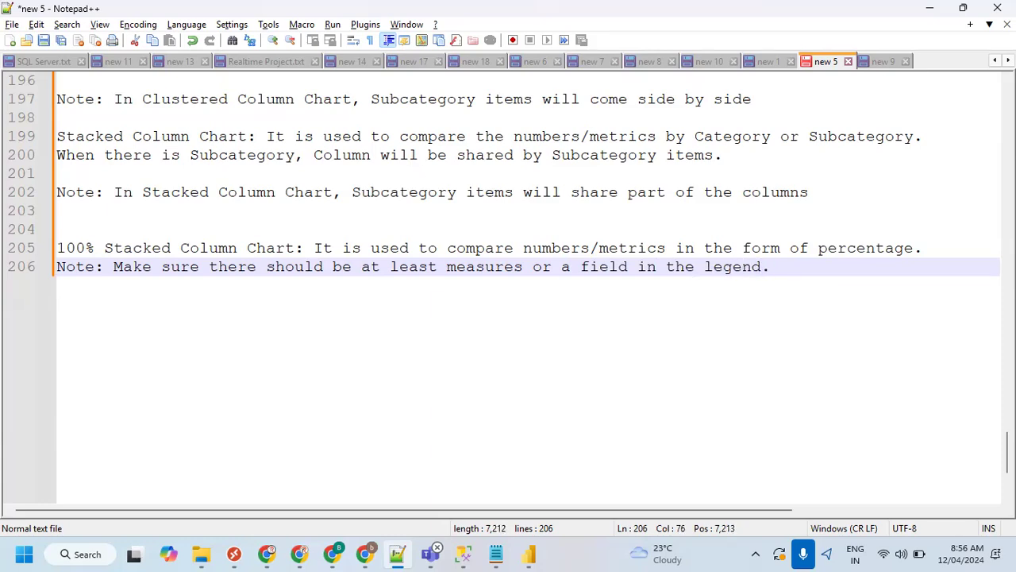
left_click(314, 248)
left_click_drag(311, 248, 49, 248)
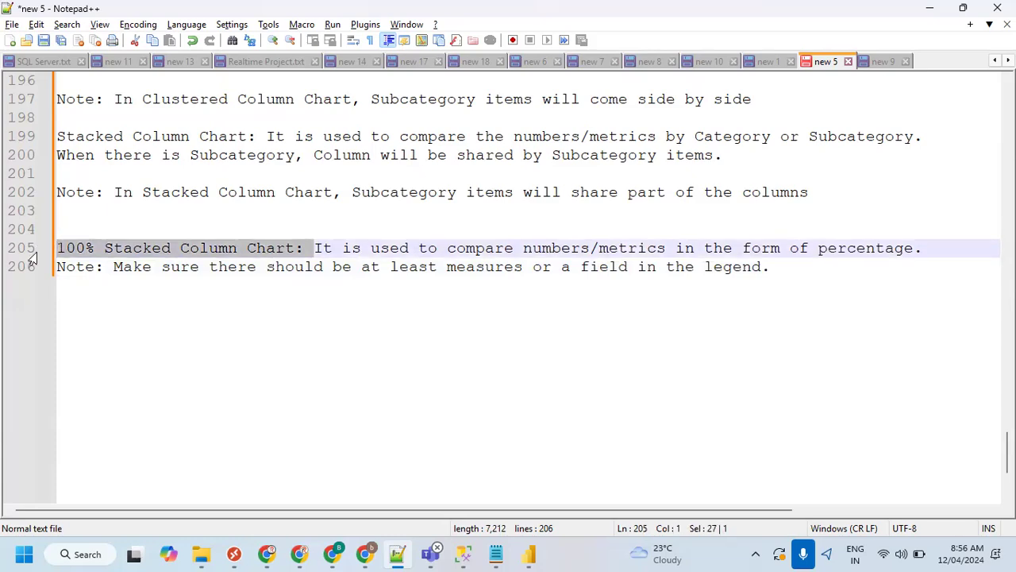
Switch to Power BI, copy the clustered column chart onto a new report page and narrow it to about a third of the page.
left_click(528, 553)
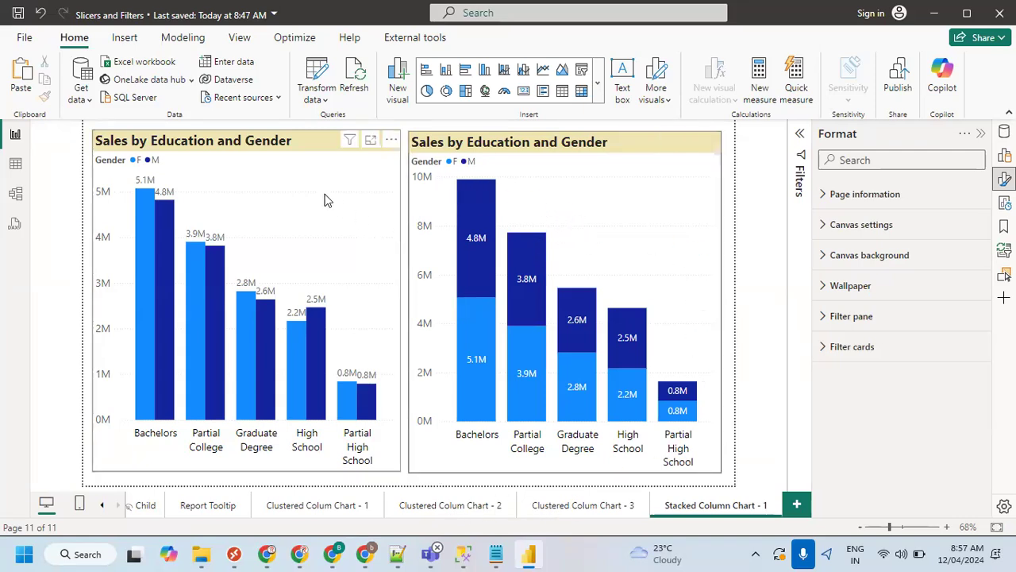
left_click(334, 167)
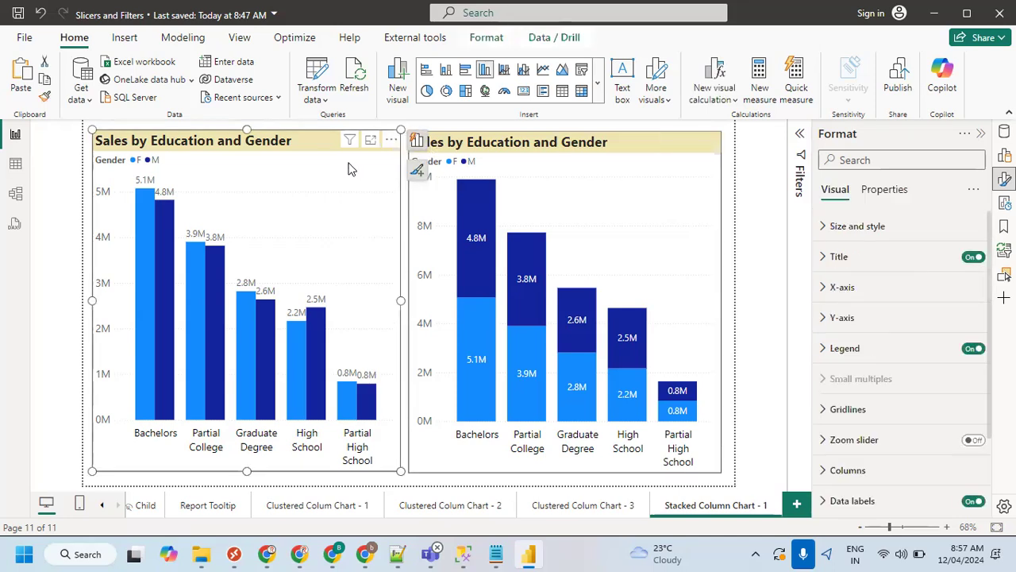
left_click(796, 505)
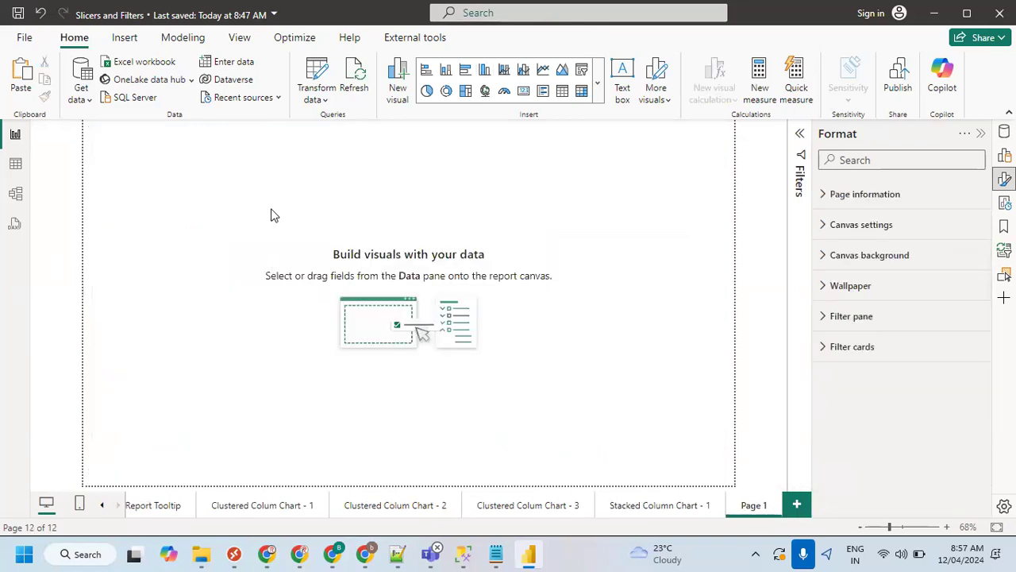
key("ctrl+v")
left_click_drag(397, 300, 307, 298)
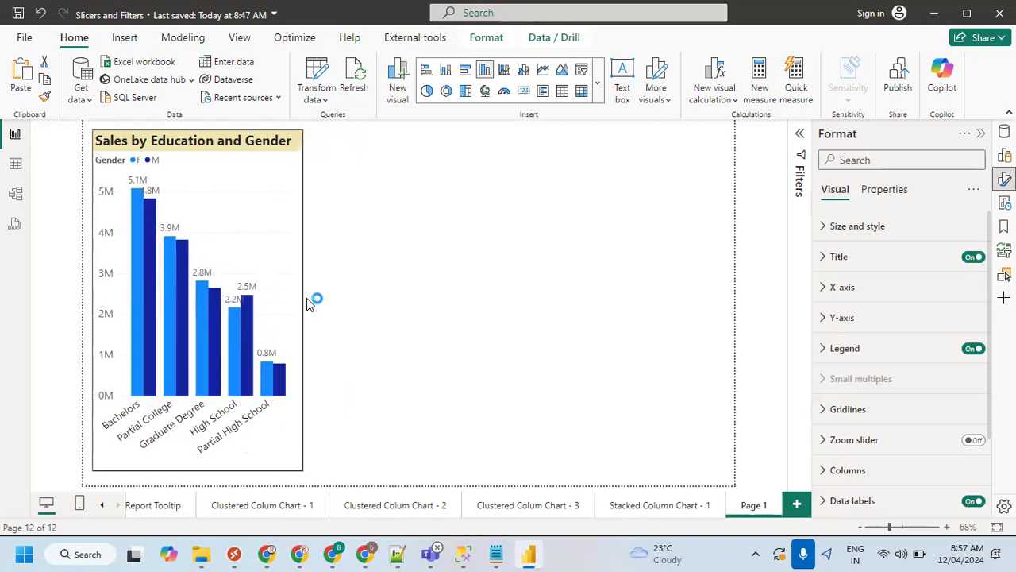
left_click(198, 478)
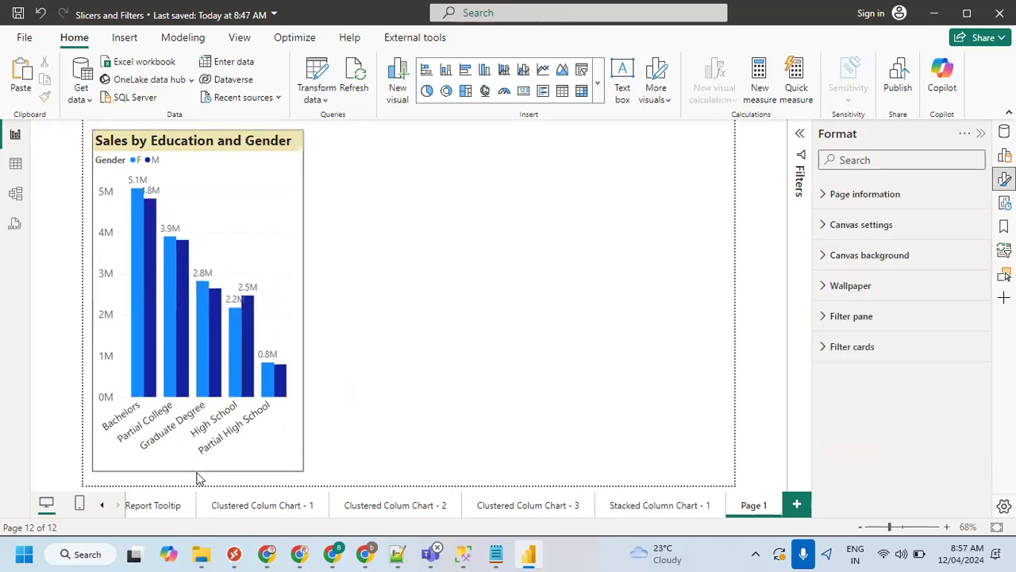
Duplicate the narrowed clustered column chart beside the original and change the copy to a stacked column chart.
left_click(266, 244)
left_click(380, 235)
left_click_drag(211, 155, 423, 155)
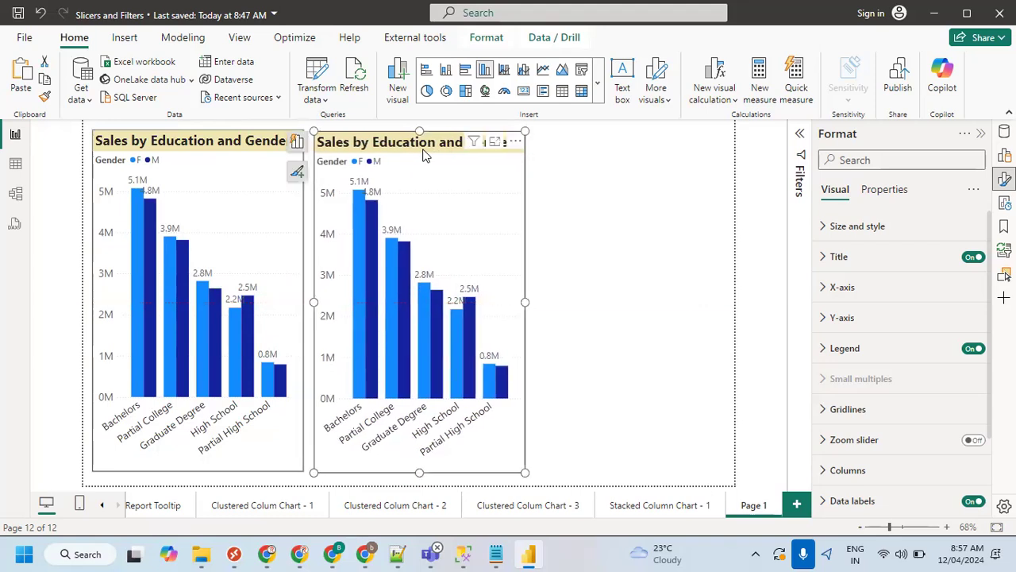
left_click(982, 135)
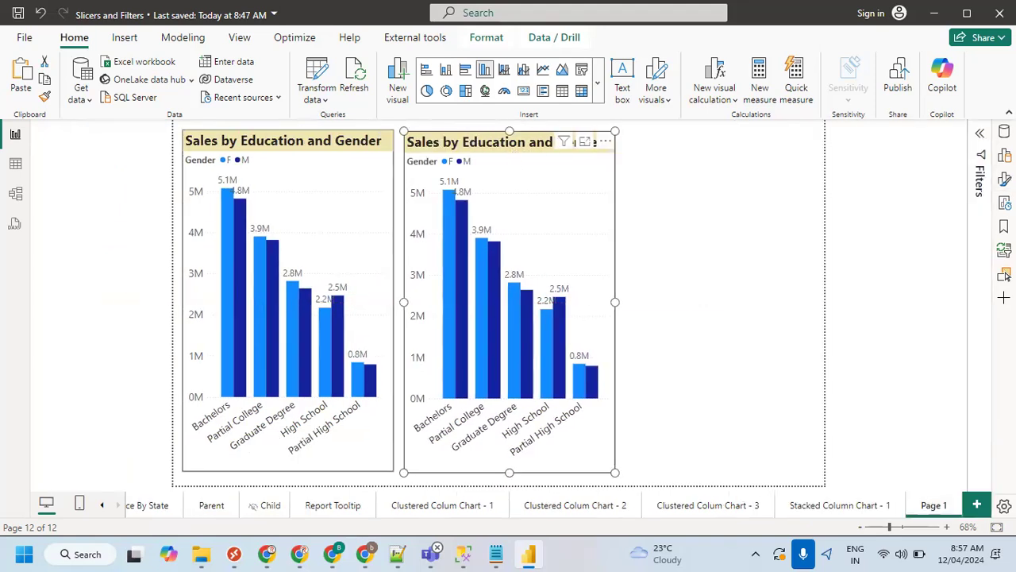
left_click(978, 155)
left_click(895, 173)
left_click(611, 249)
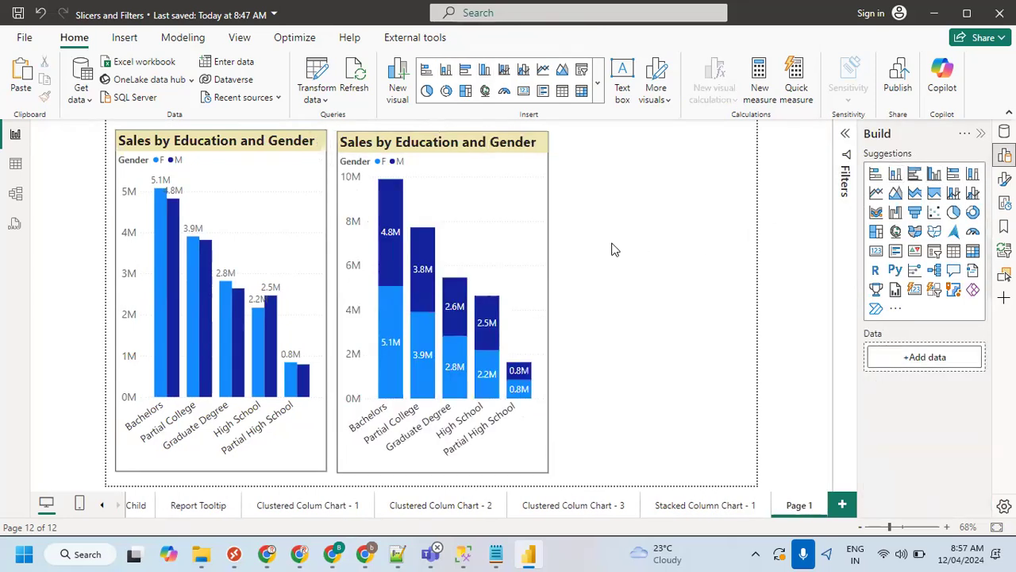
Place another copy of the clustered column chart beside the stacked column chart as the third visual.
left_click(271, 175)
key("ctrl+c")
key("ctrl+v")
left_click_drag(652, 153, 687, 151)
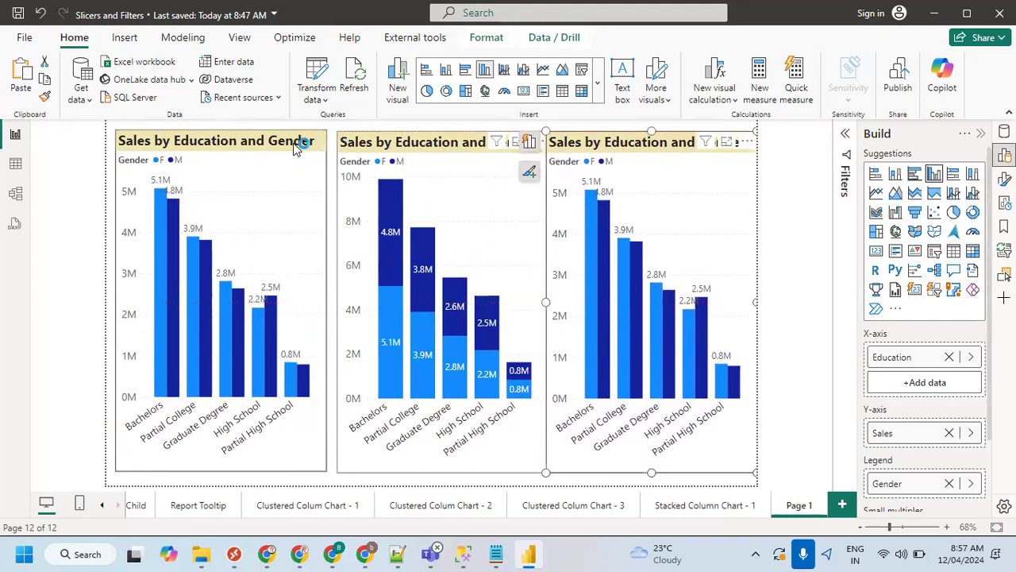
Align the three charts side by side in one row within the page edges.
left_click_drag(223, 143, 226, 145)
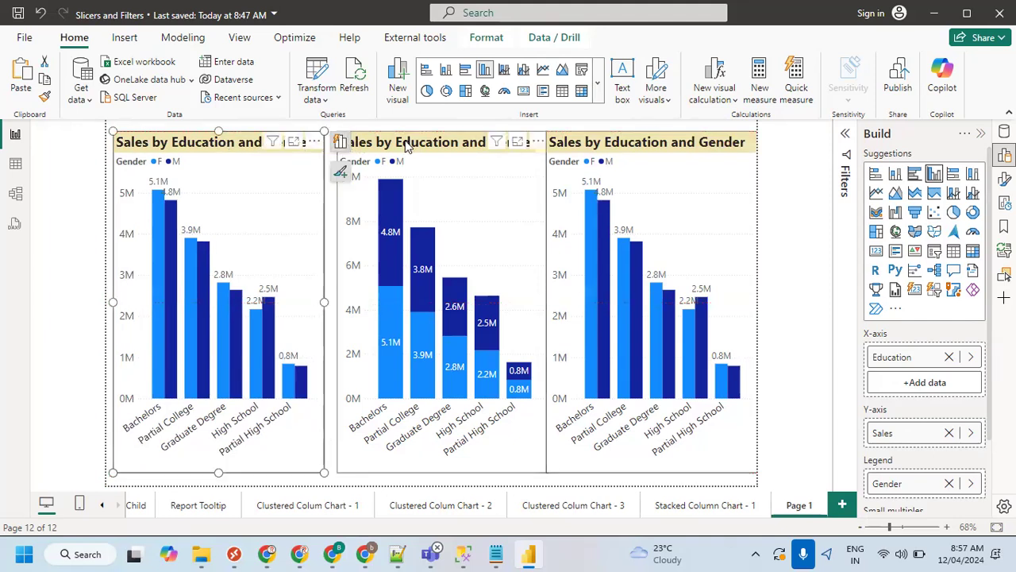
left_click_drag(401, 147, 389, 147)
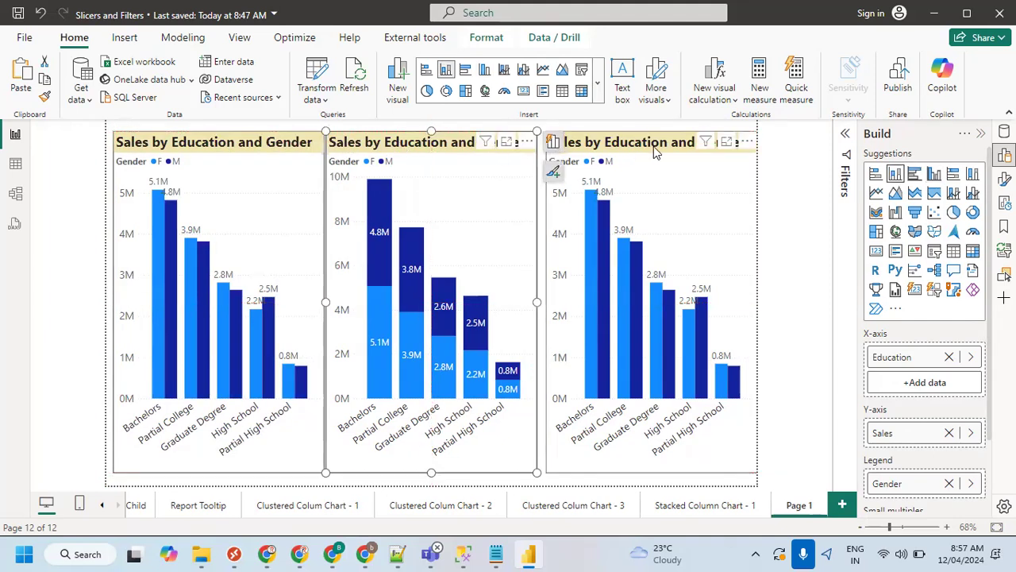
left_click_drag(653, 146, 645, 146)
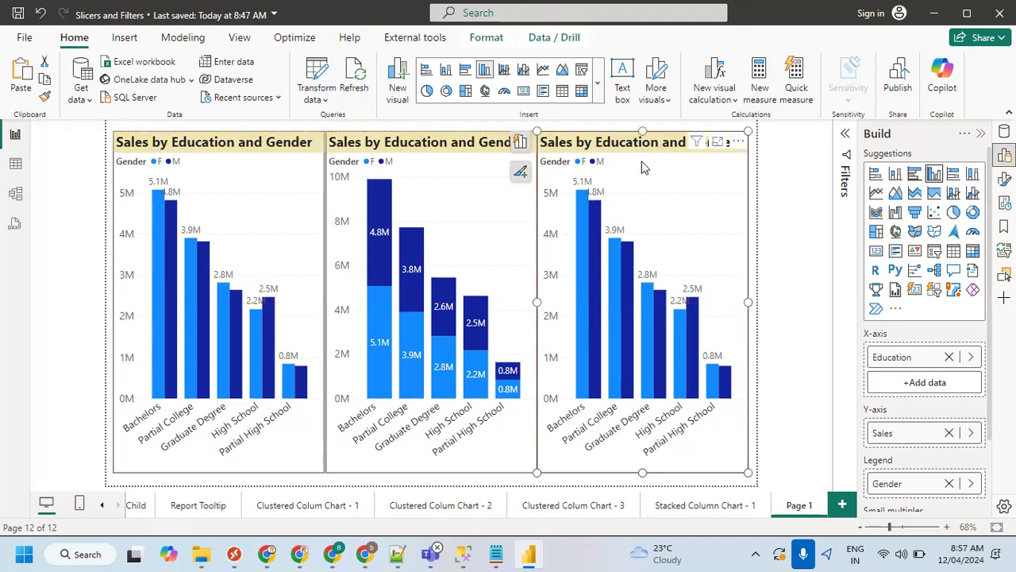
left_click(751, 223)
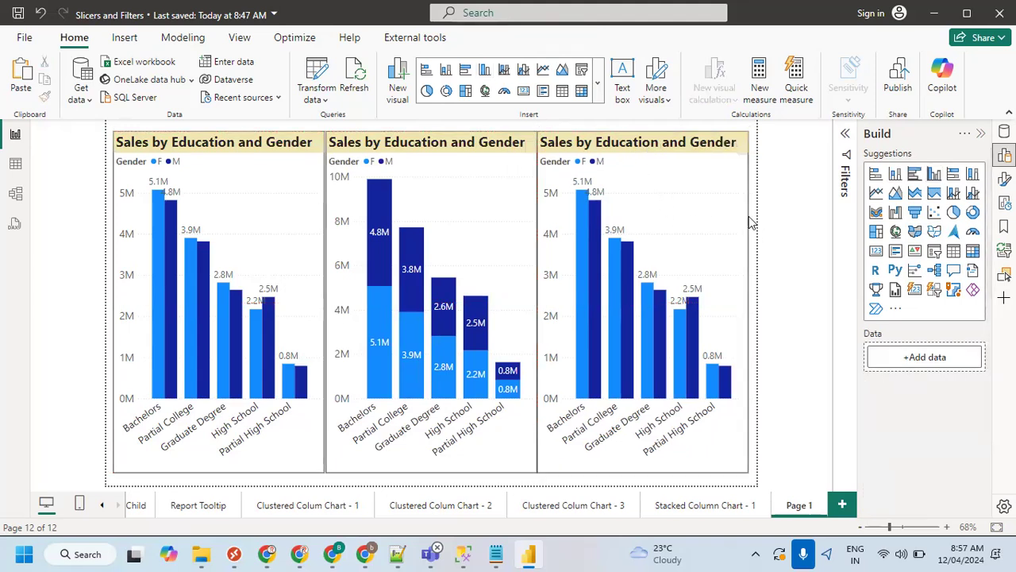
left_click_drag(211, 149, 214, 145)
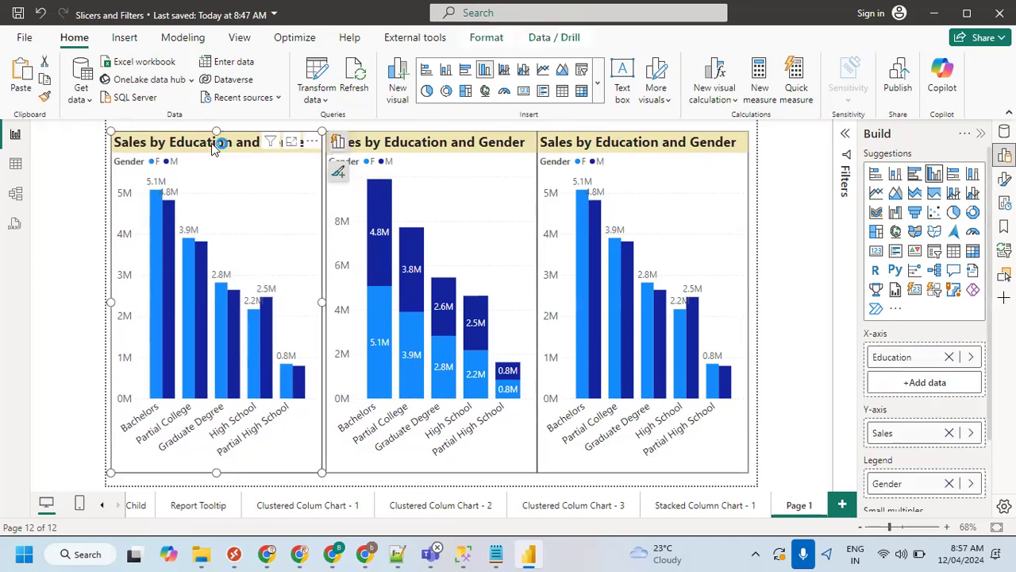
left_click(427, 150)
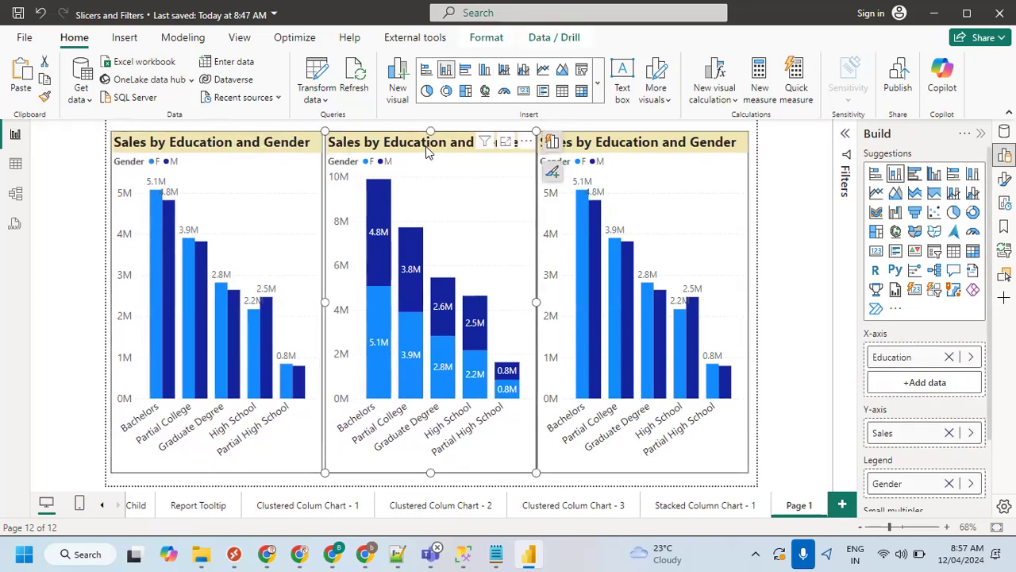
Nudge the third chart into place and change it to a 100% stacked column chart.
left_click_drag(621, 147, 623, 147)
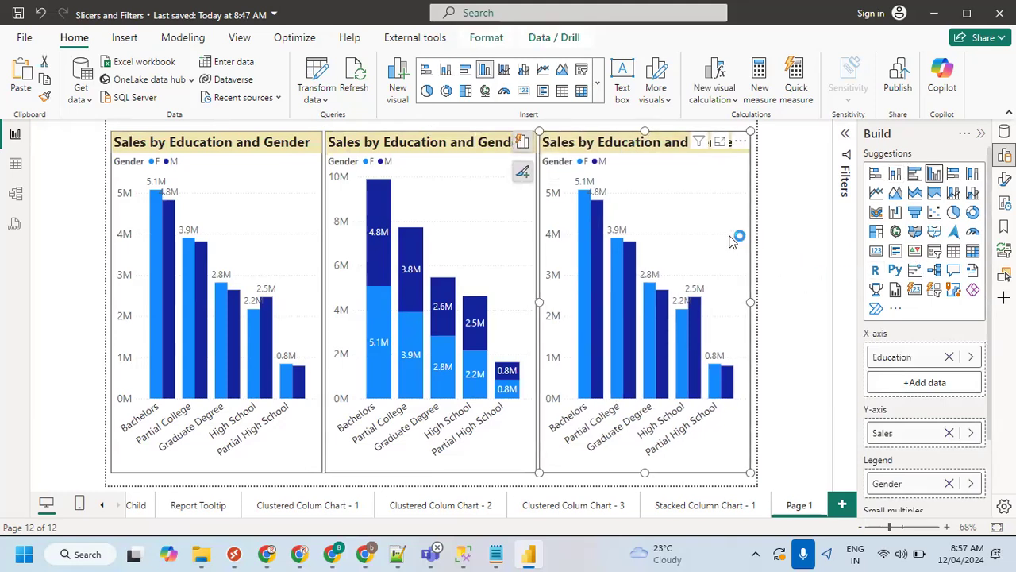
left_click(973, 174)
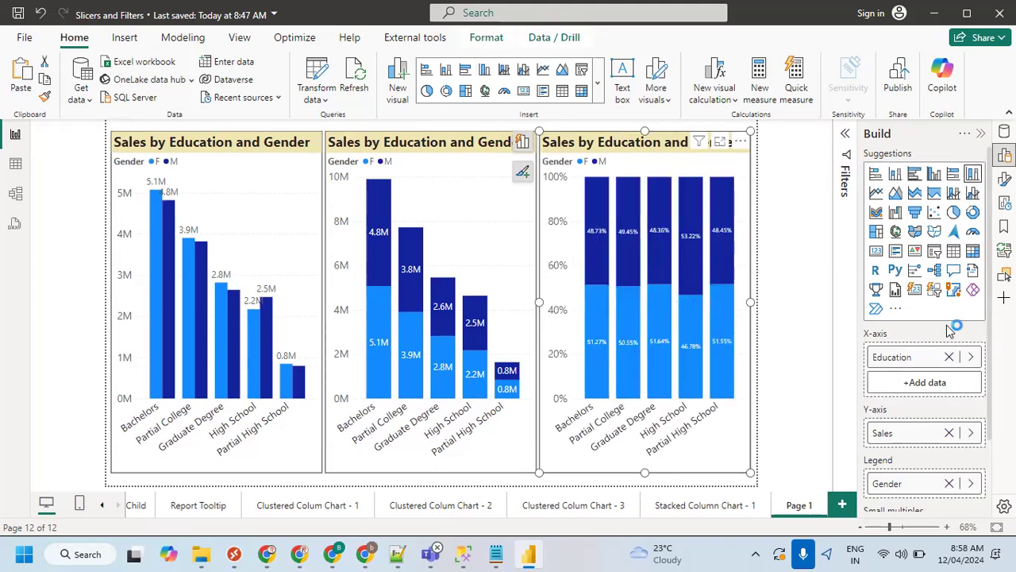
Remove Gender from the 100% stacked column chart's legend, undo the removal and deselect the chart.
left_click(950, 484)
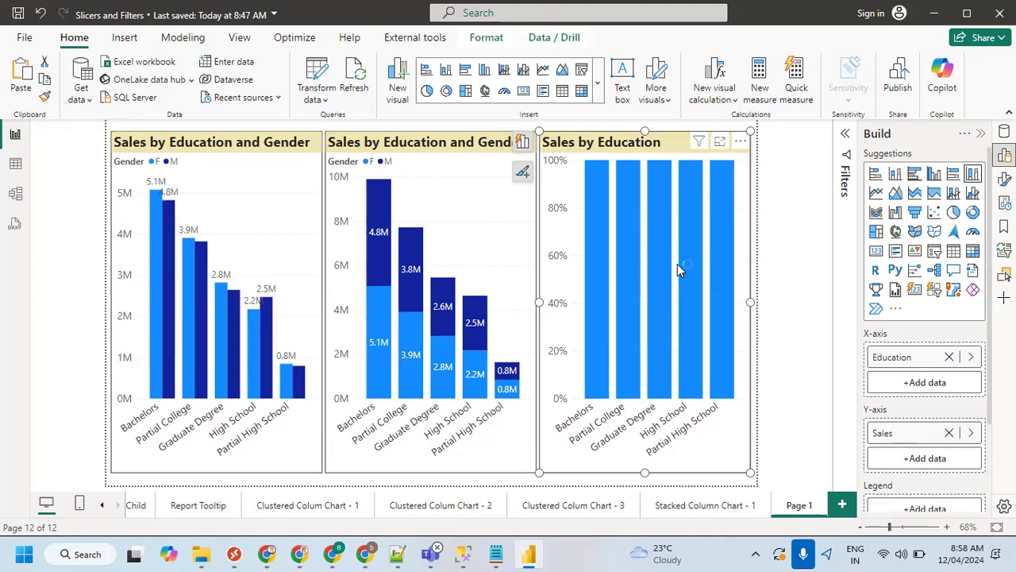
mouse_move(622, 169)
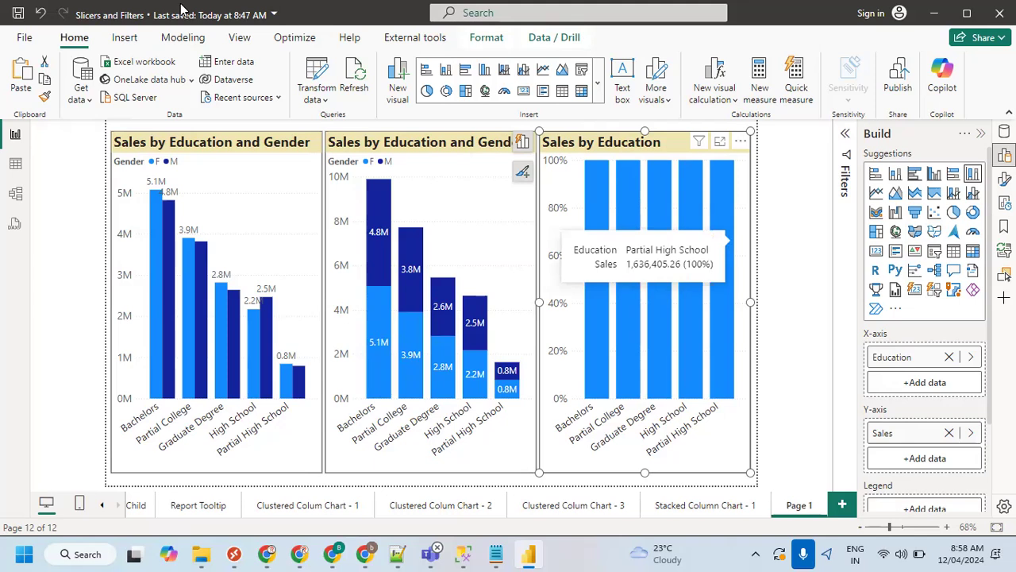
left_click(41, 16)
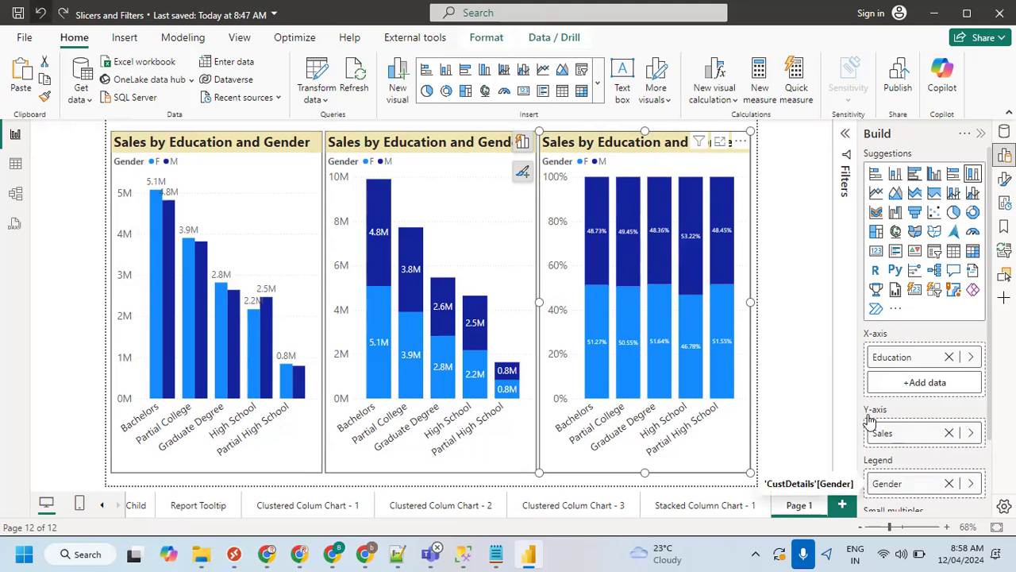
left_click(790, 362)
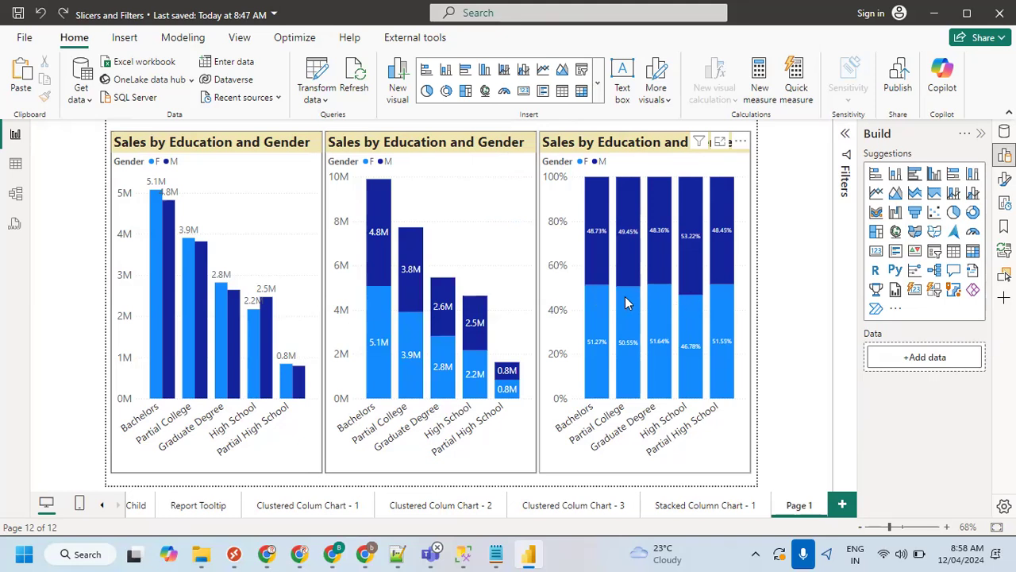
Examine the details of the Graduate Degree column's F segment in the 100% stacked column chart.
mouse_move(657, 332)
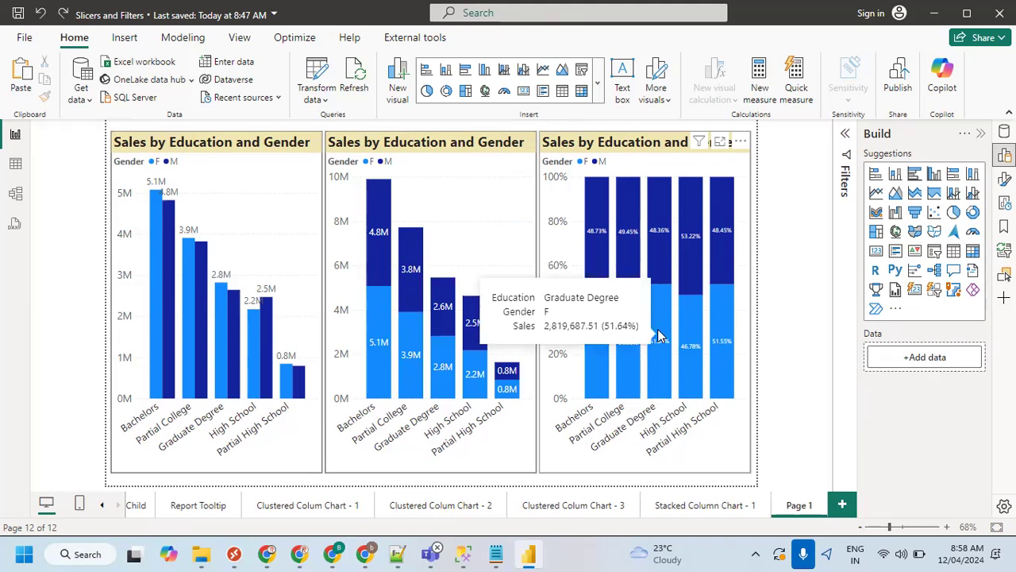
left_click_drag(567, 283, 846, 251)
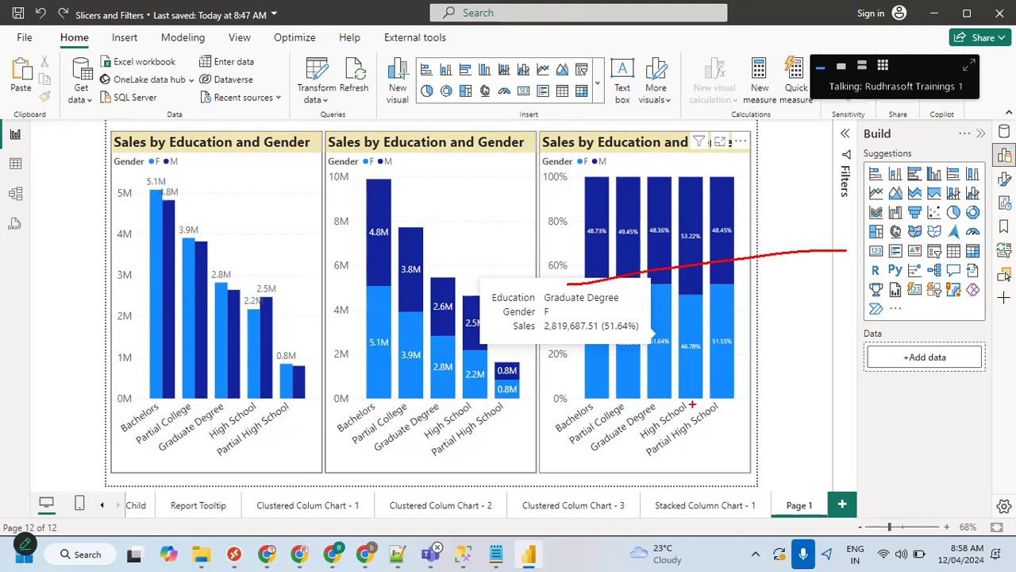
key("Escape")
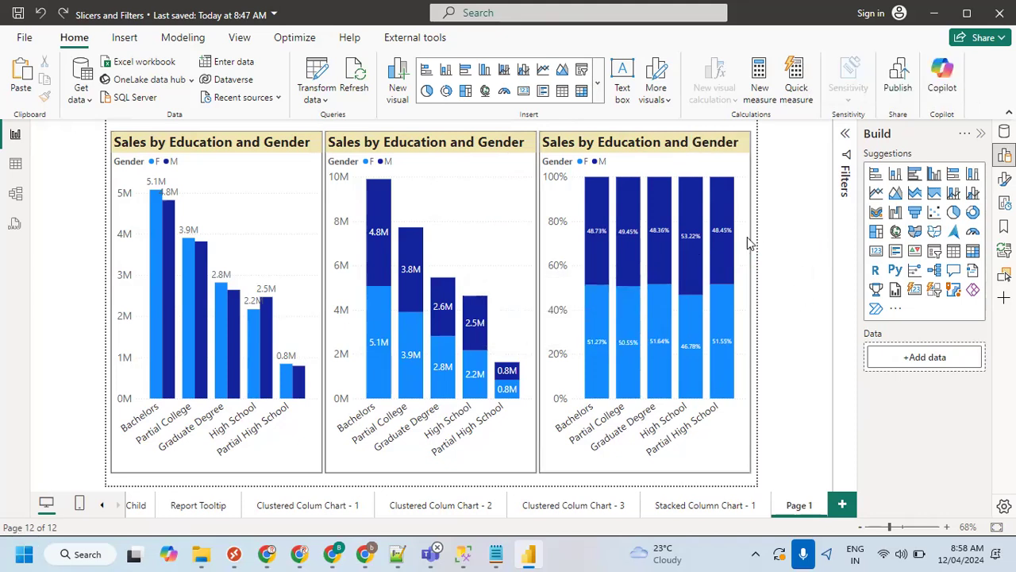
Add a constant reference line to the 100% stacked column chart.
left_click(740, 161)
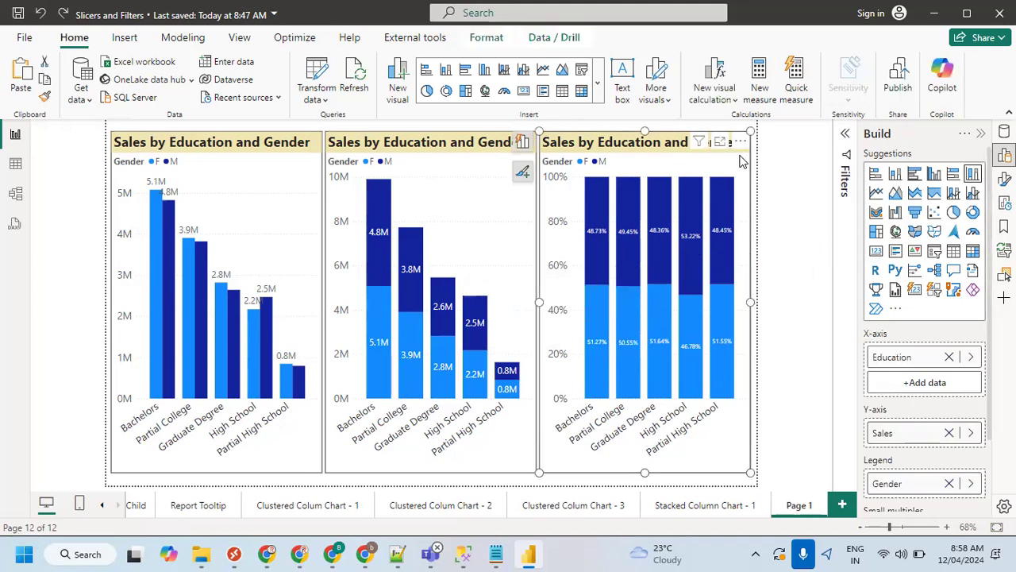
left_click(981, 133)
left_click(1004, 179)
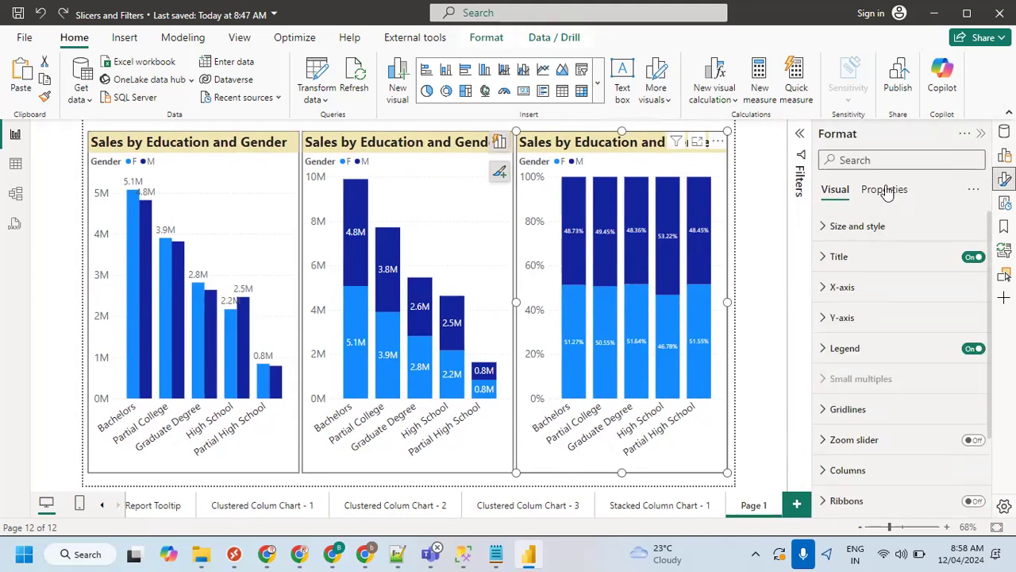
scroll(888, 359, "down", 3)
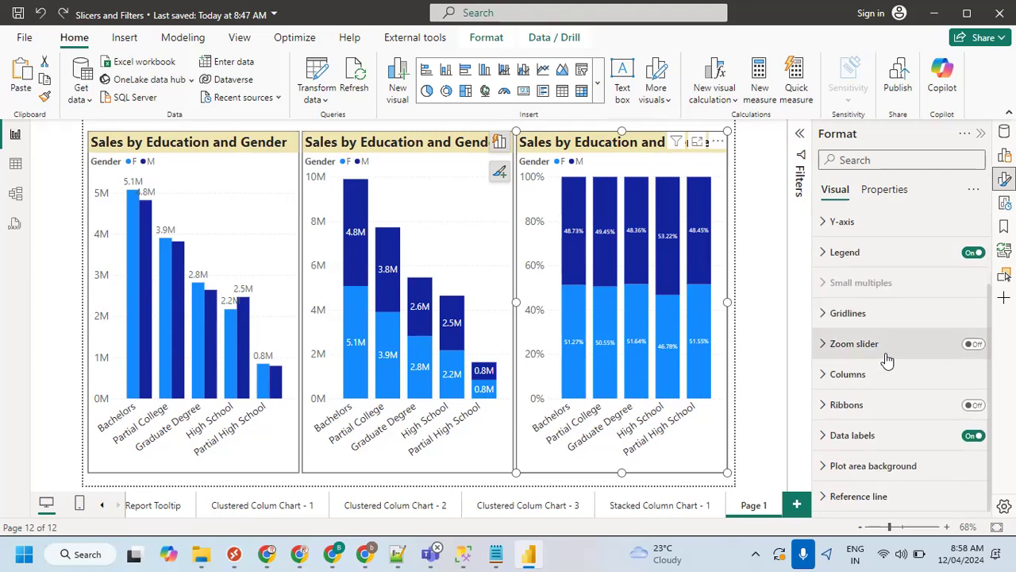
left_click(855, 496)
scroll(874, 395, "down", 5)
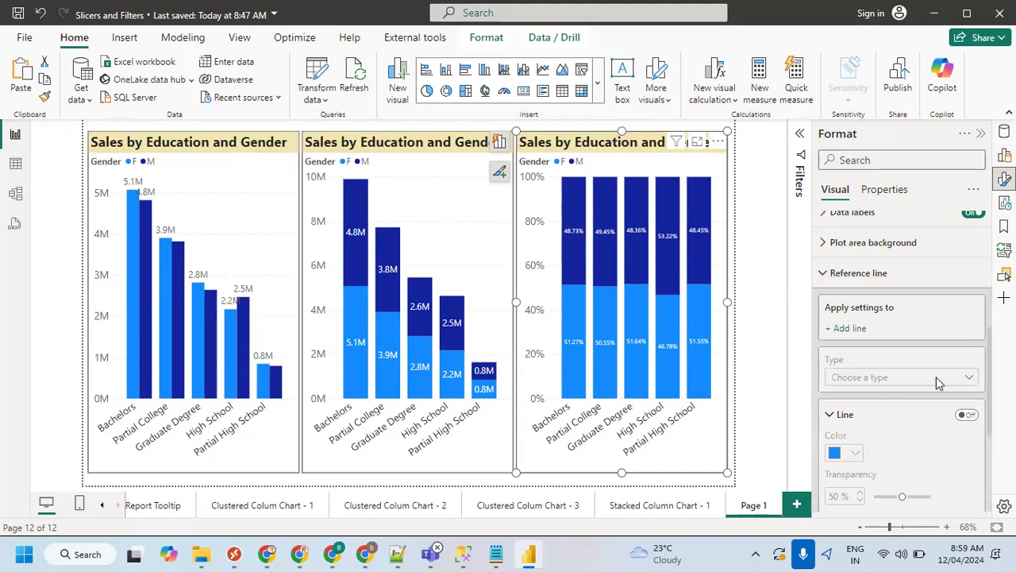
left_click(966, 416)
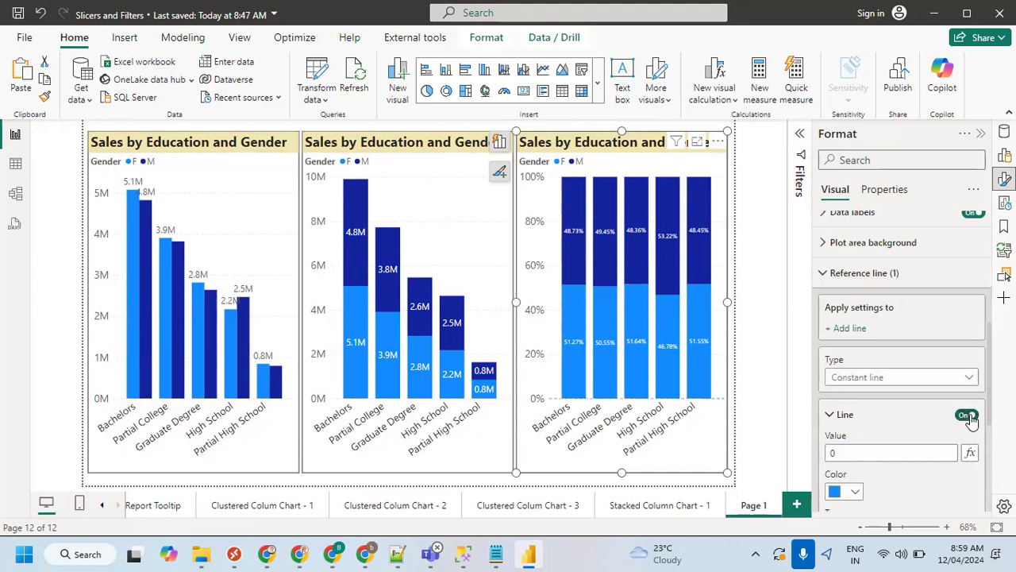
Set the constant reference line's value to 0.5, replacing a first try of 50.
scroll(908, 419, "down", 2)
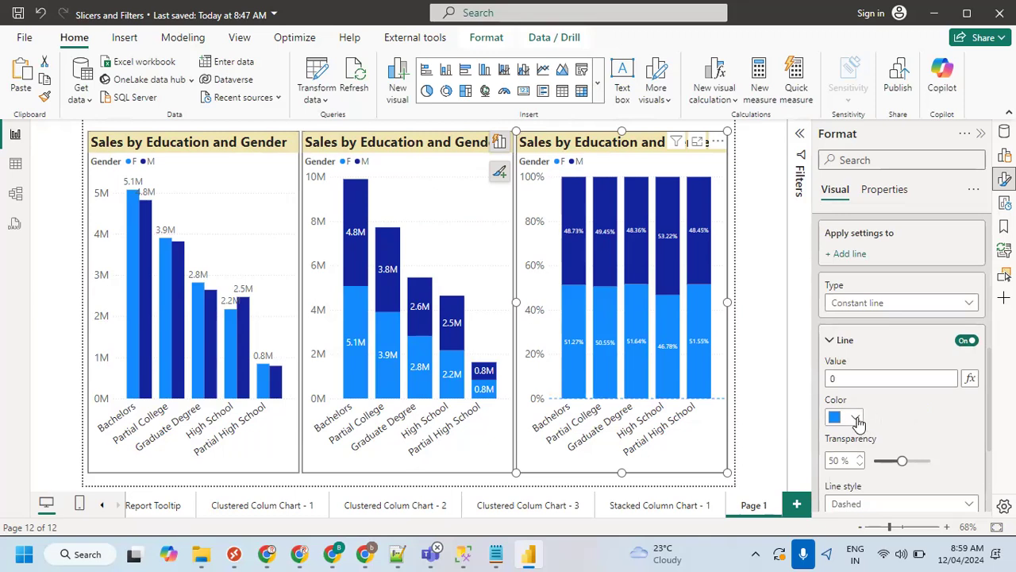
left_click(848, 379)
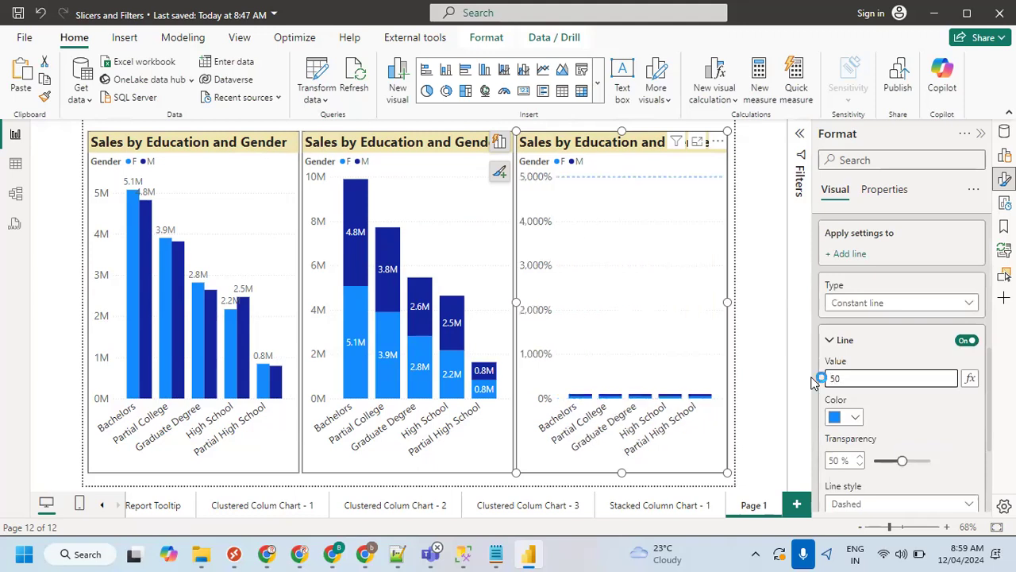
left_click(829, 378)
type("0.")
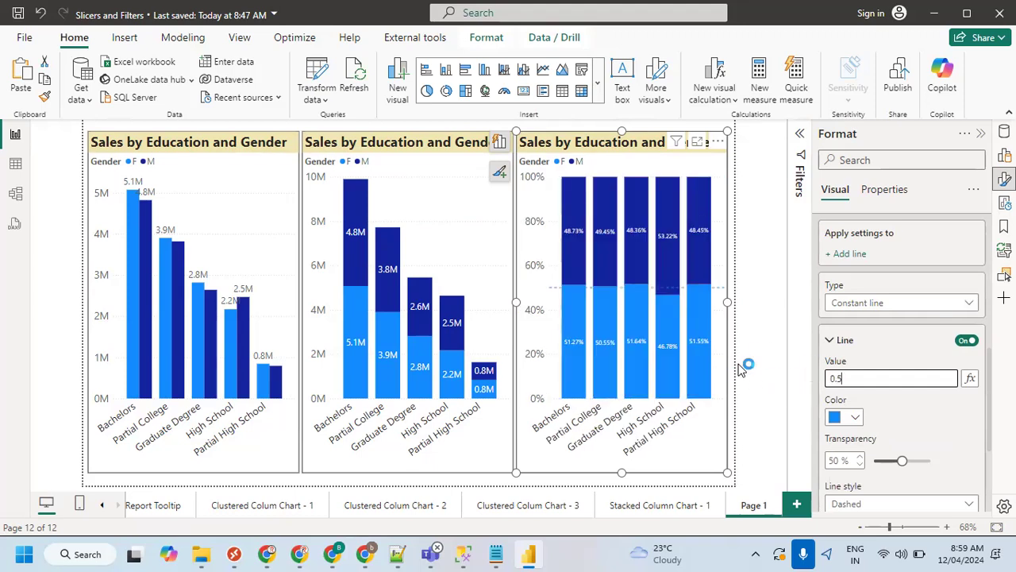
Give the reference line a custom red colour and 0% transparency.
left_click(852, 421)
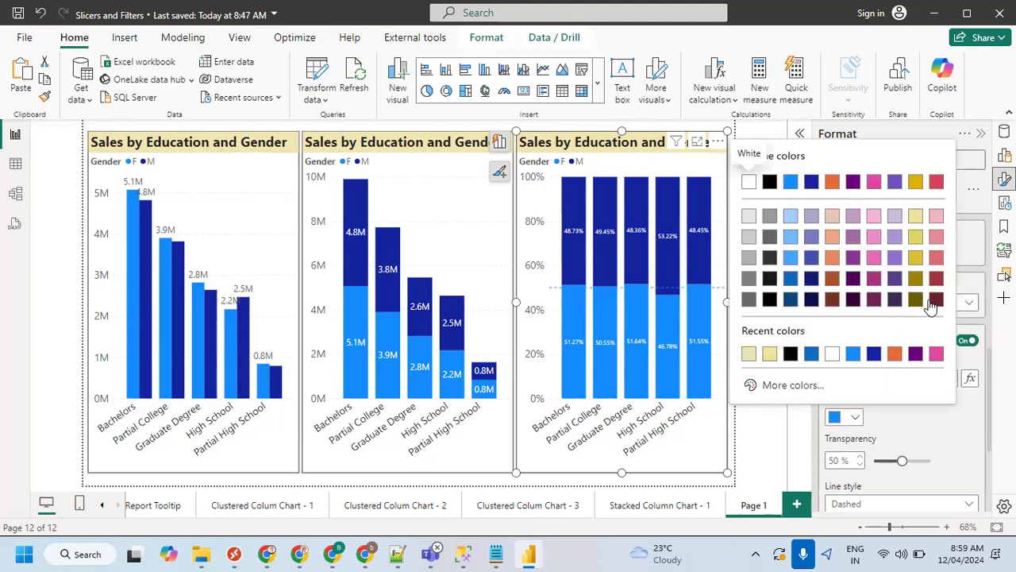
left_click(772, 386)
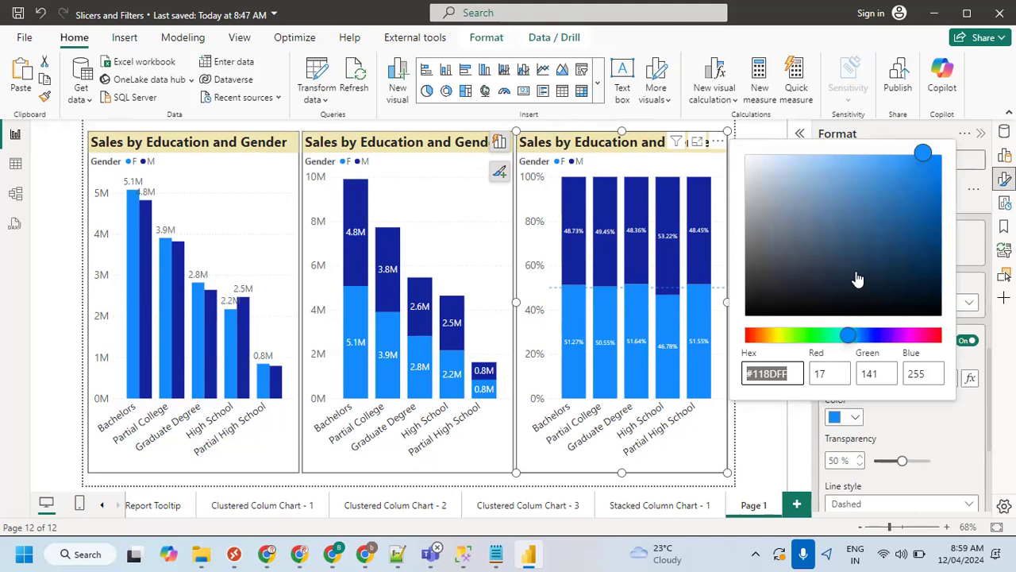
left_click(747, 335)
left_click(936, 166)
left_click(948, 415)
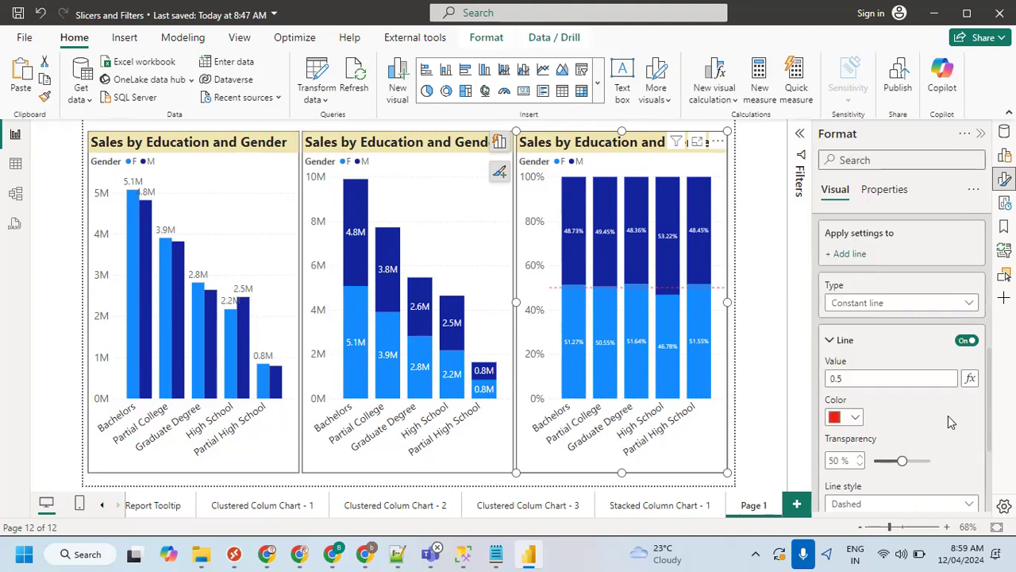
left_click_drag(900, 459, 873, 462)
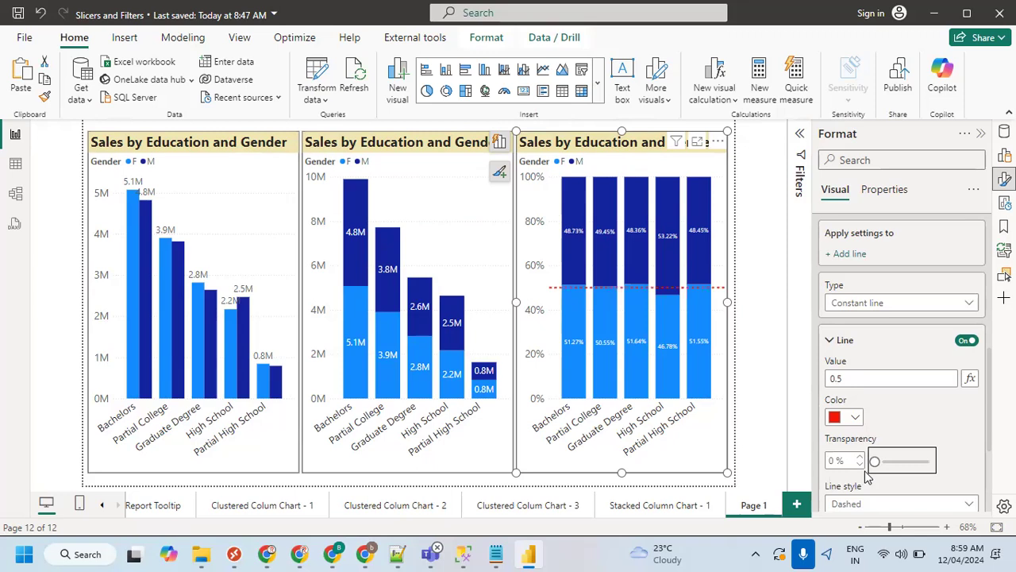
Keep the reference line dashed with Scale by width off, and set its width to 5 px.
scroll(946, 420, "down", 2)
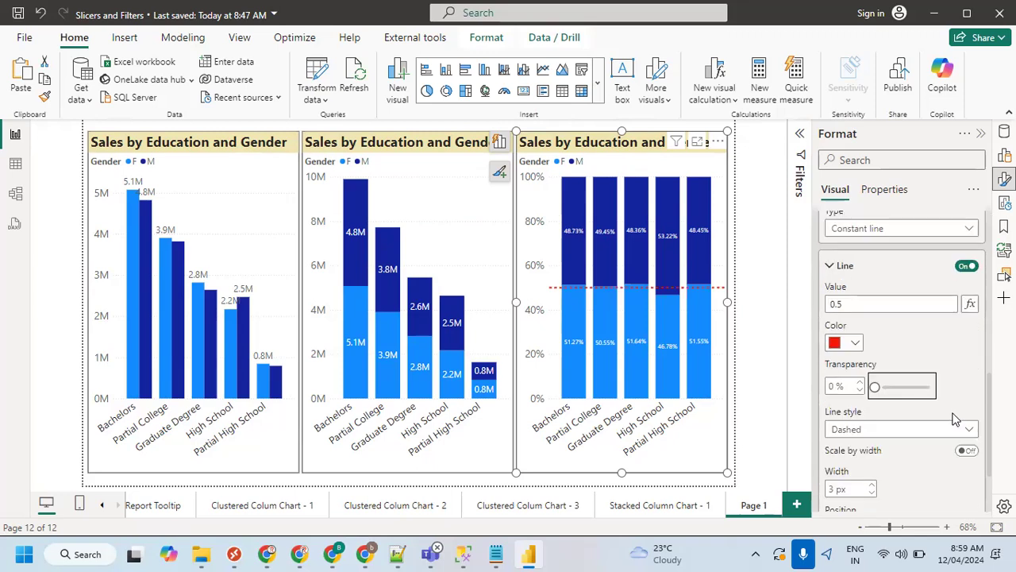
left_click(913, 429)
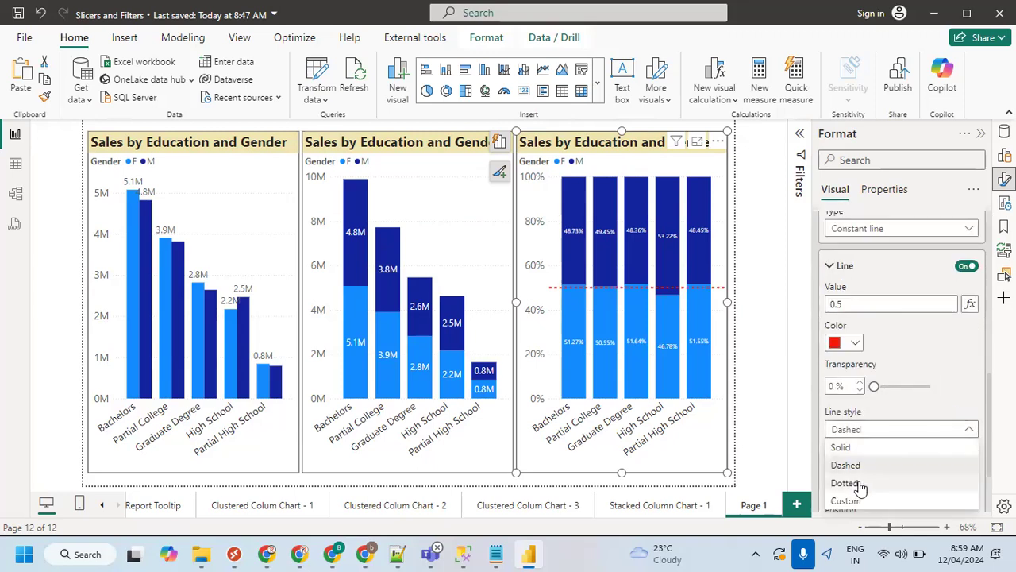
left_click(896, 436)
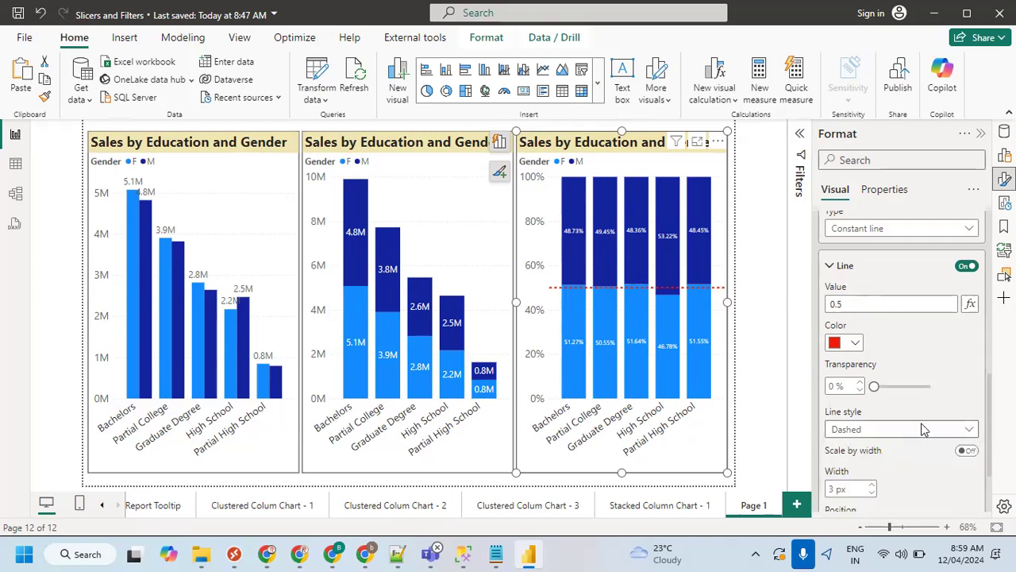
scroll(924, 429, "down", 2)
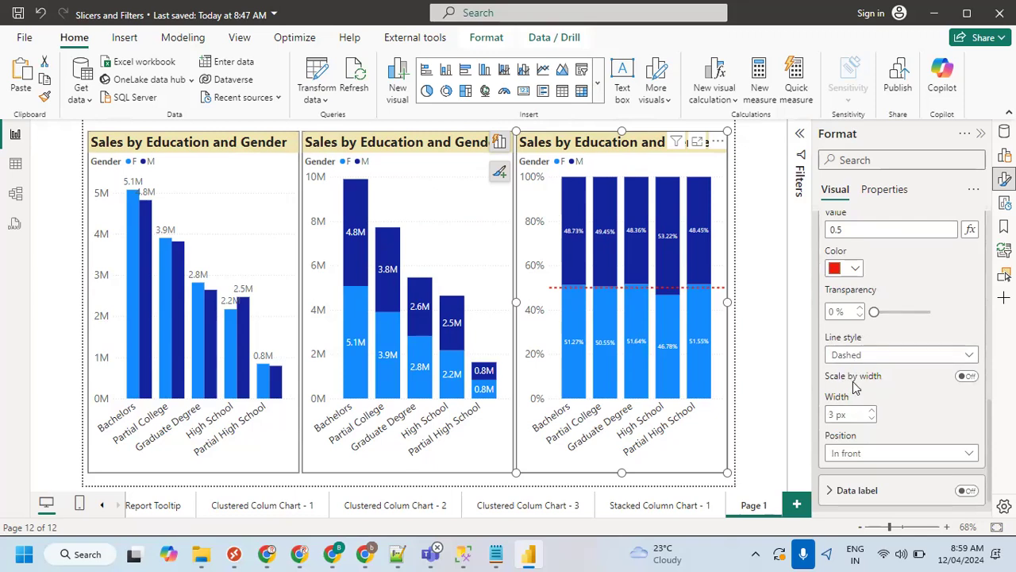
left_click(967, 376)
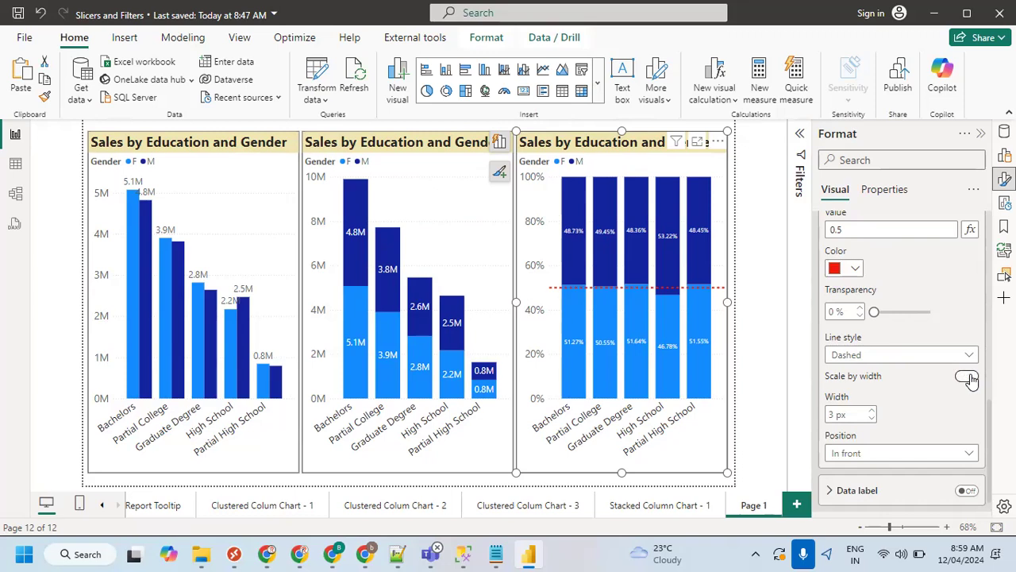
left_click(967, 376)
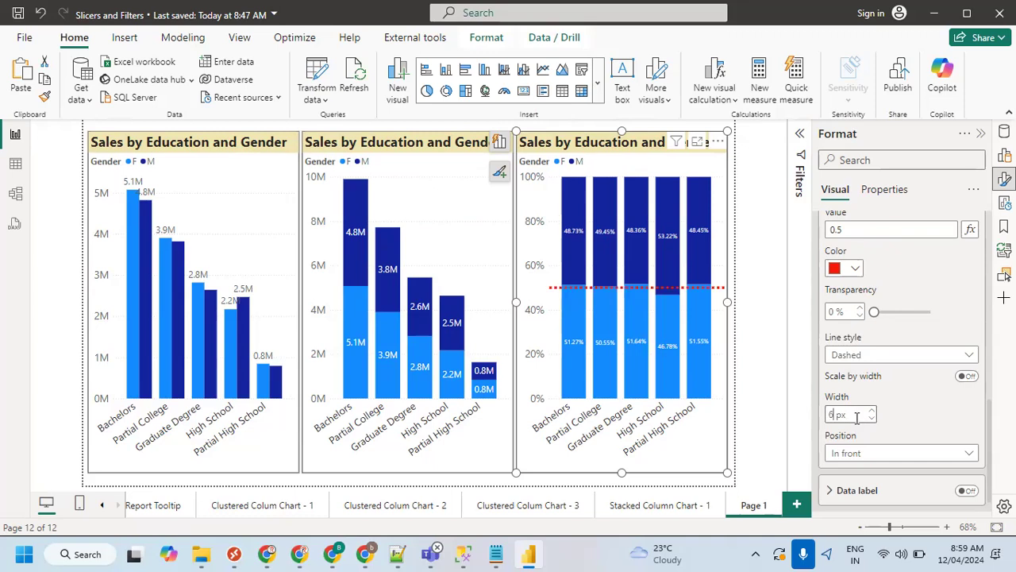
left_click(857, 415)
type("5")
Try the other position option for the reference line and return it to In front.
scroll(912, 434, "down", 1)
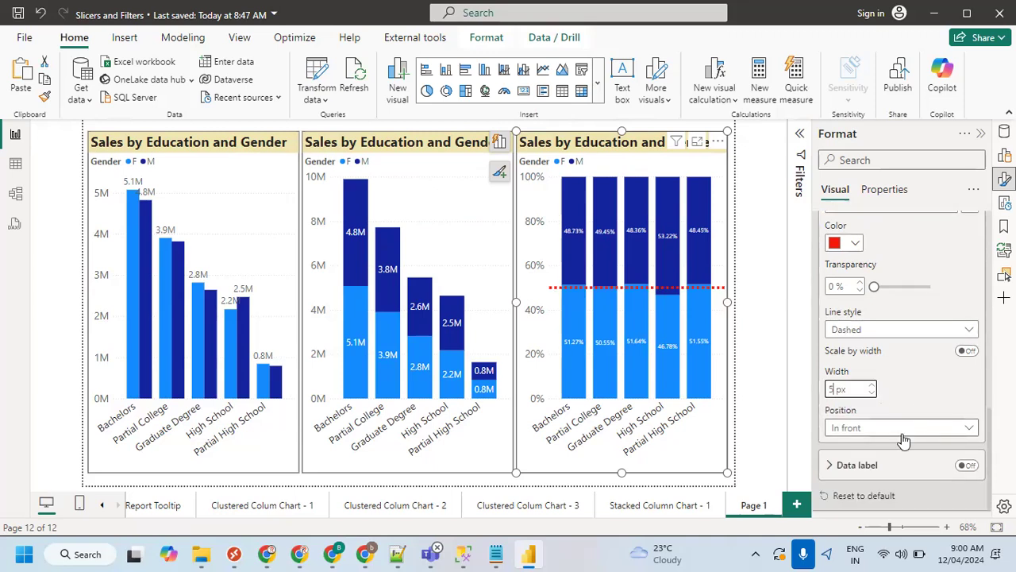
left_click(884, 432)
left_click(863, 444)
left_click(865, 430)
left_click(860, 466)
Turn on the reference line's data label, review its settings and deselect the 100% stacked column chart.
scroll(912, 442, "up", 5)
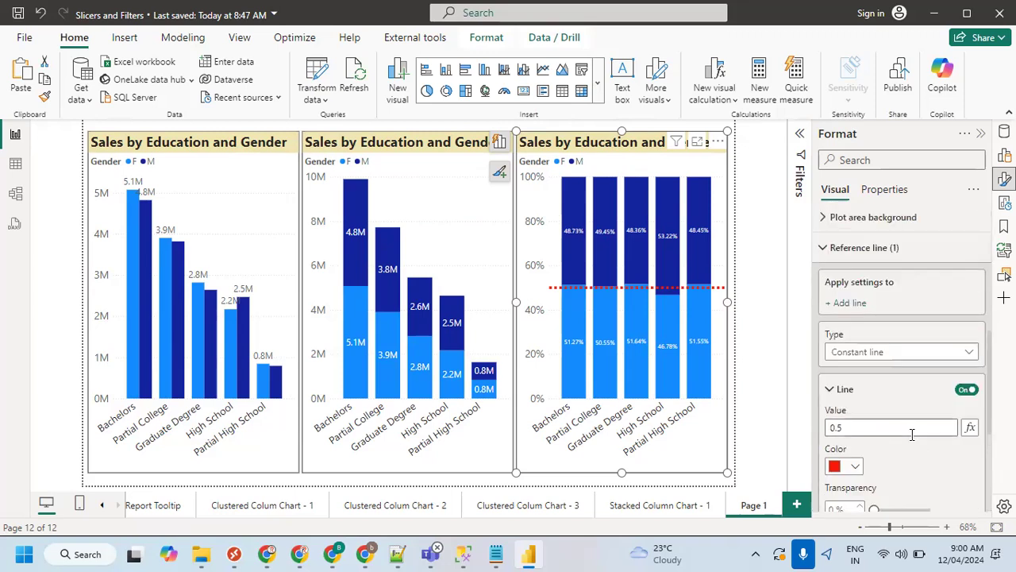
left_click(843, 399)
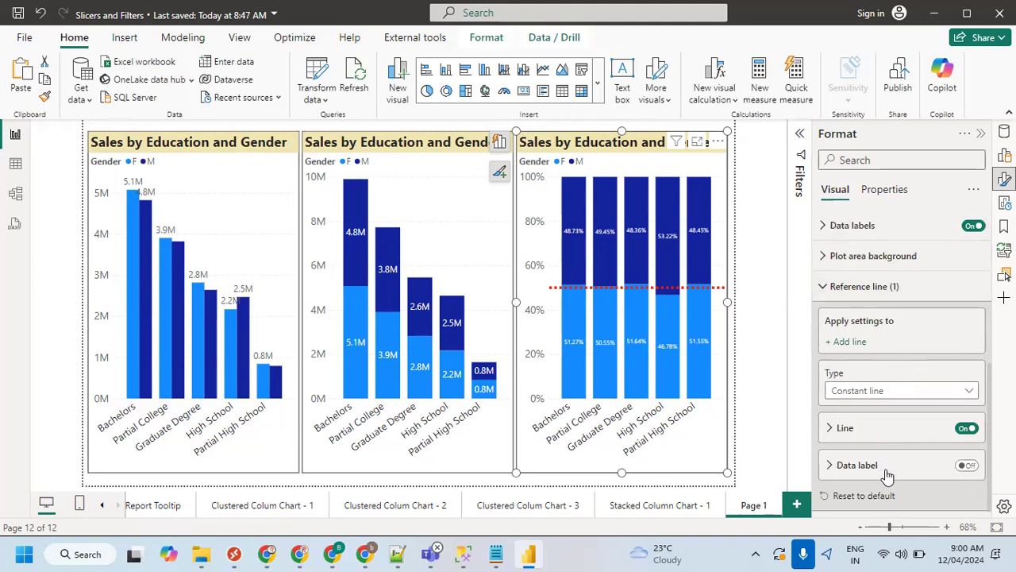
left_click(969, 467)
left_click(862, 467)
scroll(889, 443, "down", 2)
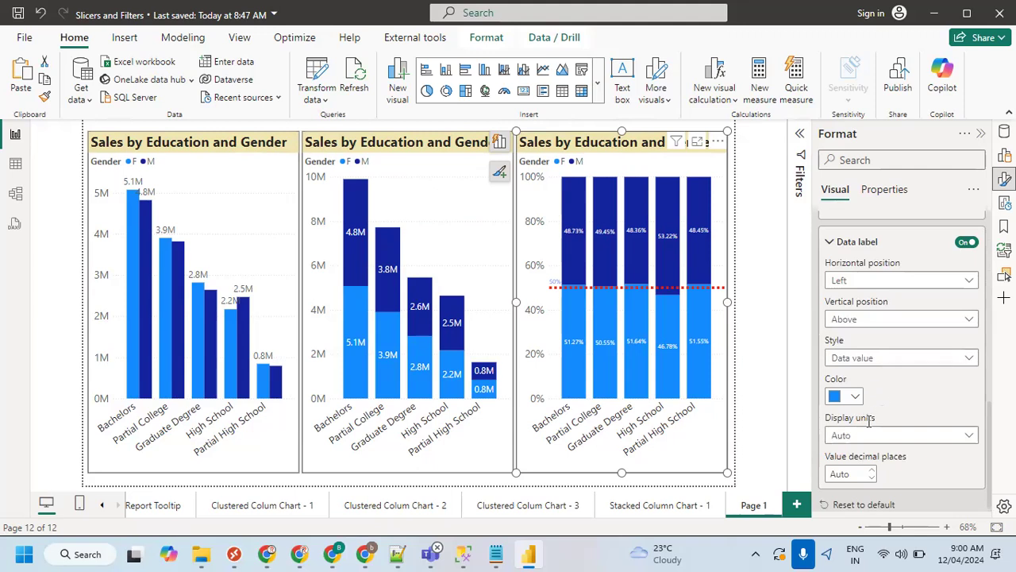
scroll(904, 357, "down", 1)
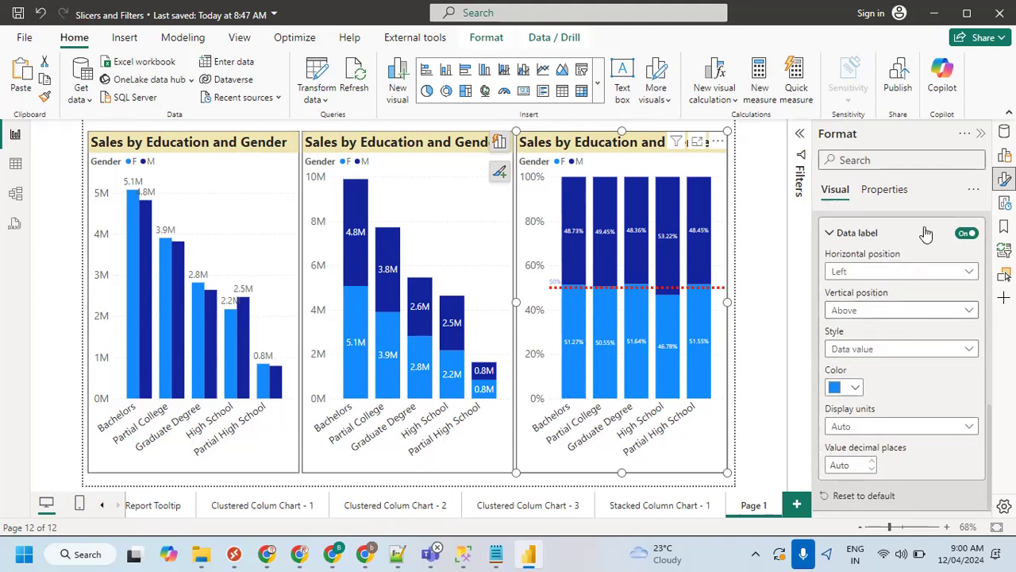
left_click(981, 133)
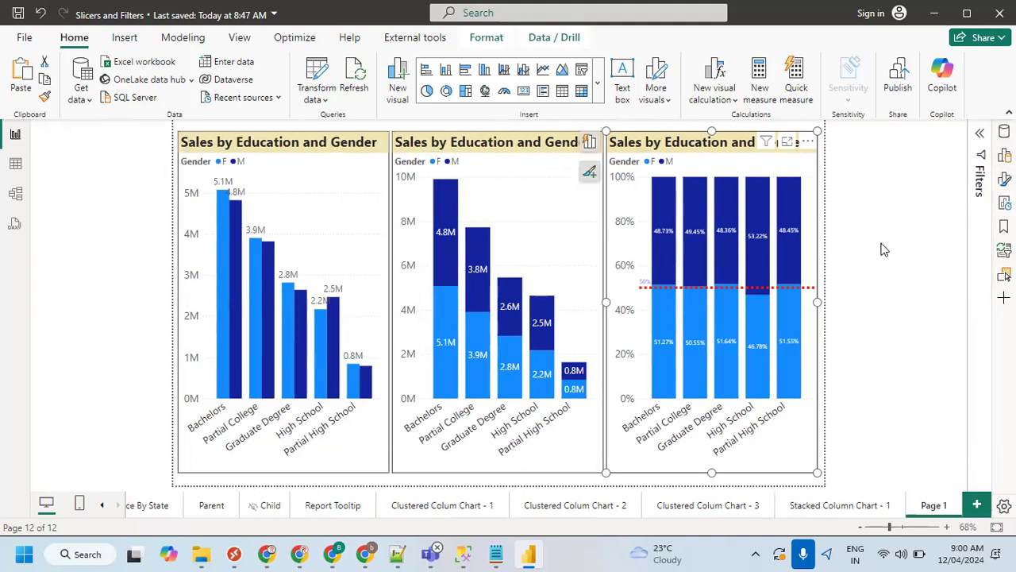
left_click(919, 310)
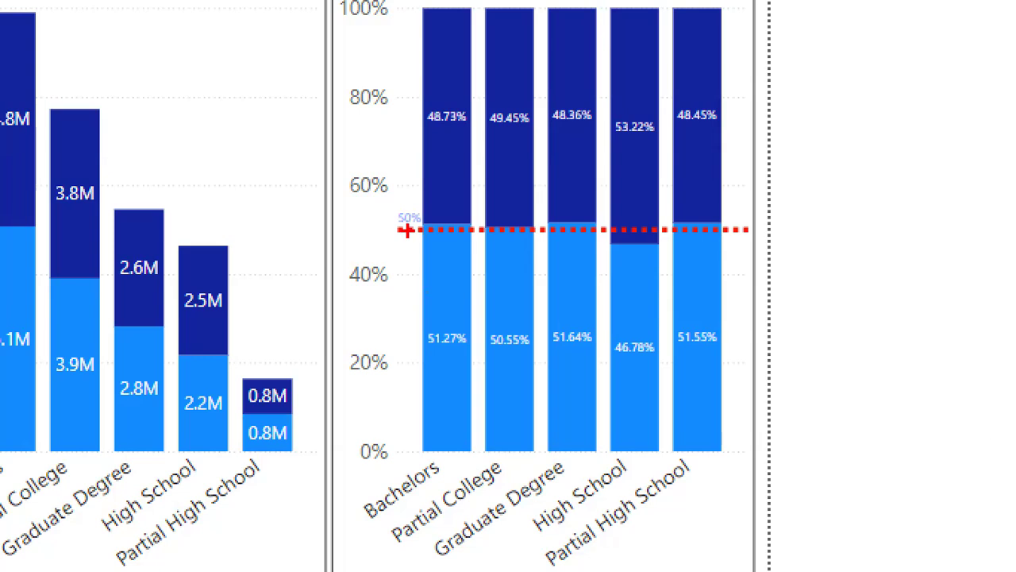
Mark High School, the segment percentages and the reference line's label in red on the 100% stacked chart, and clear the markings.
mouse_move(625, 453)
left_mouse_down()
mouse_move(517, 555)
mouse_move(615, 450)
left_mouse_up()
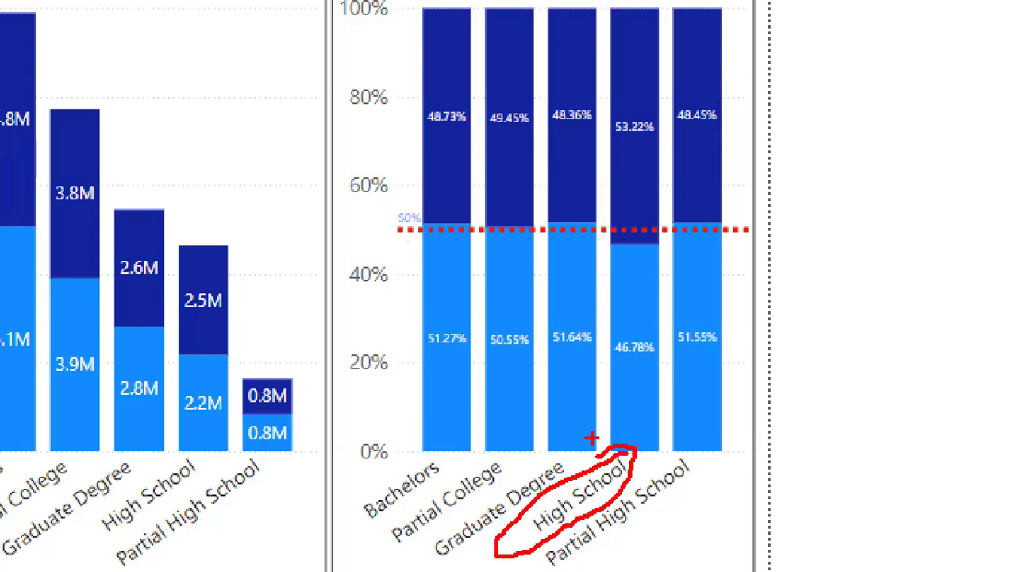
mouse_move(395, 339)
left_mouse_down()
mouse_move(493, 336)
mouse_move(456, 349)
mouse_move(760, 339)
left_mouse_up()
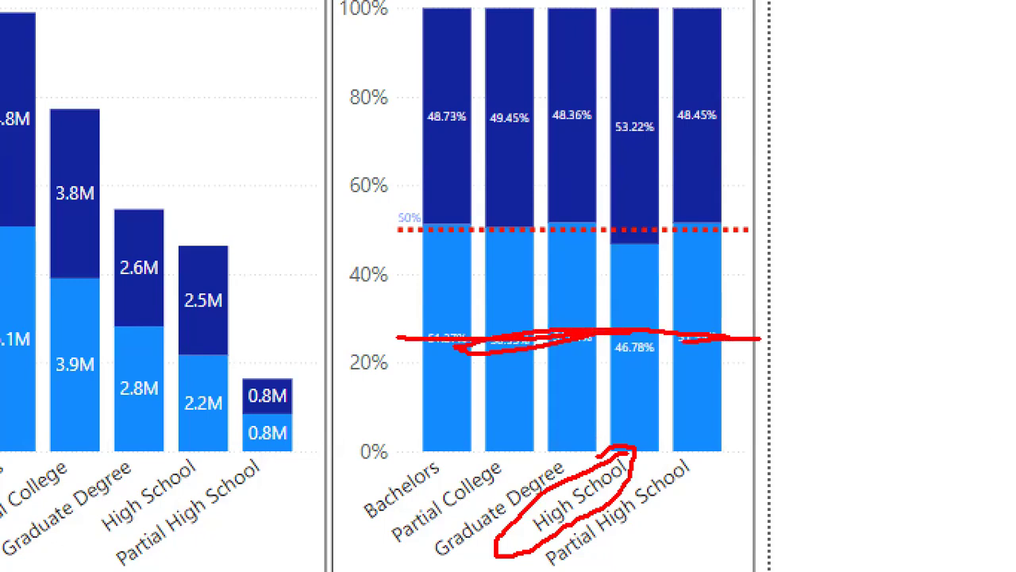
mouse_move(397, 114)
left_mouse_down()
mouse_move(752, 115)
mouse_move(597, 115)
left_mouse_up()
mouse_move(690, 113)
left_mouse_down()
mouse_move(581, 134)
mouse_move(500, 118)
left_mouse_up()
mouse_move(428, 204)
left_mouse_down()
mouse_move(413, 251)
mouse_move(386, 191)
left_mouse_up()
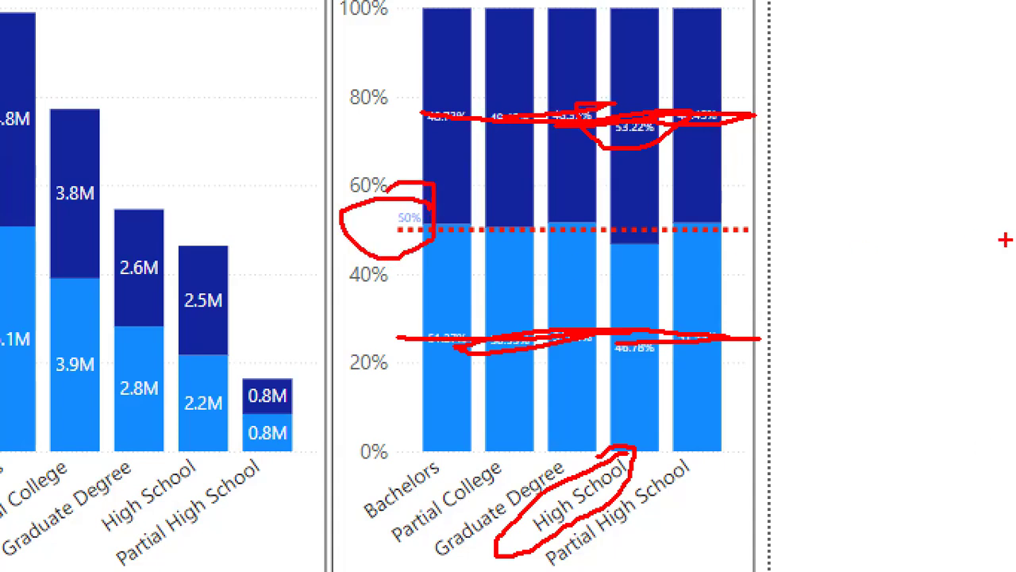
key("Escape")
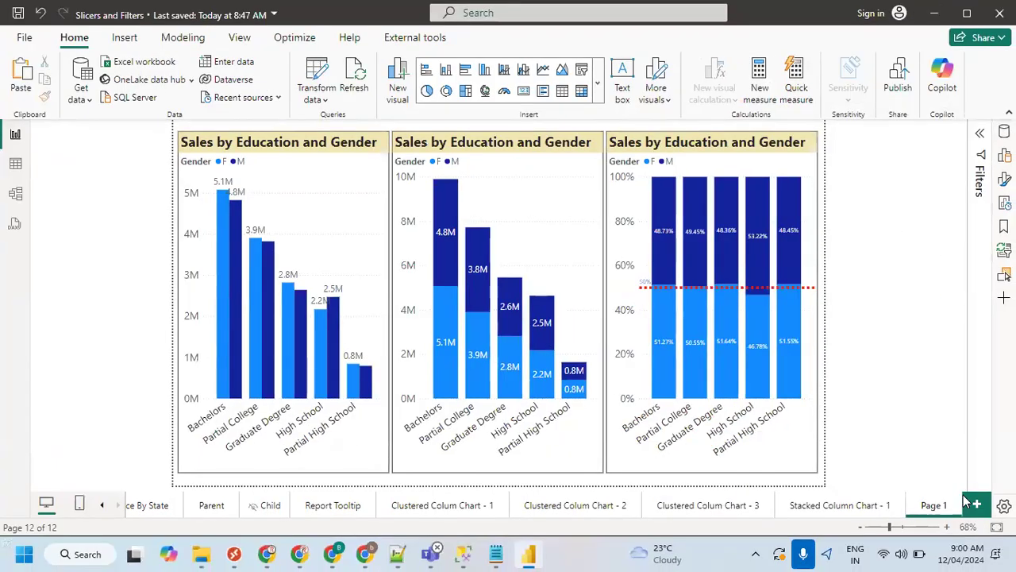
Rename the page "100 % Stacked Column Chart" and save the report.
double_click(932, 506)
type("100% Sta")
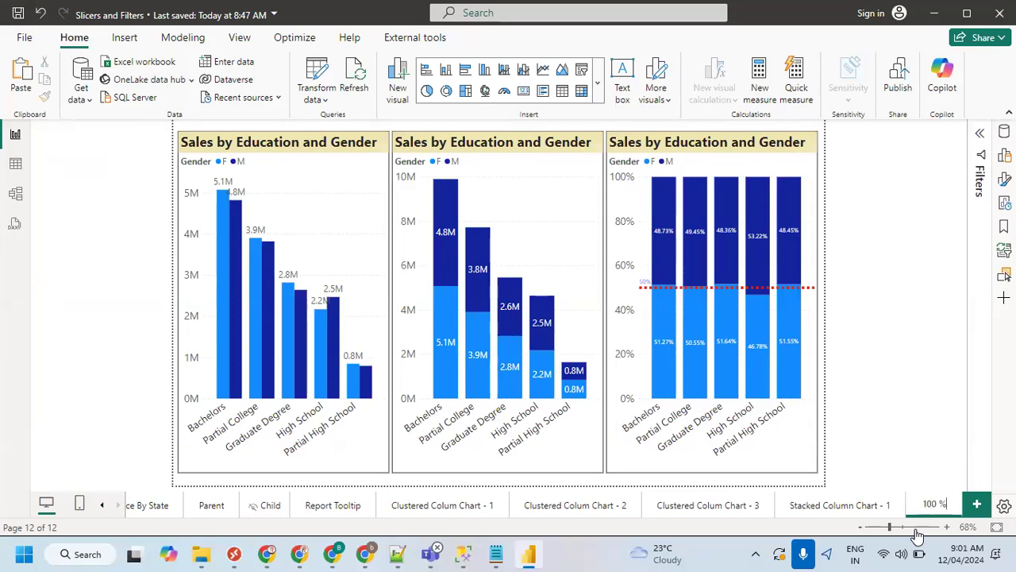
type("cked Column Chart")
key("Return")
left_click(121, 500)
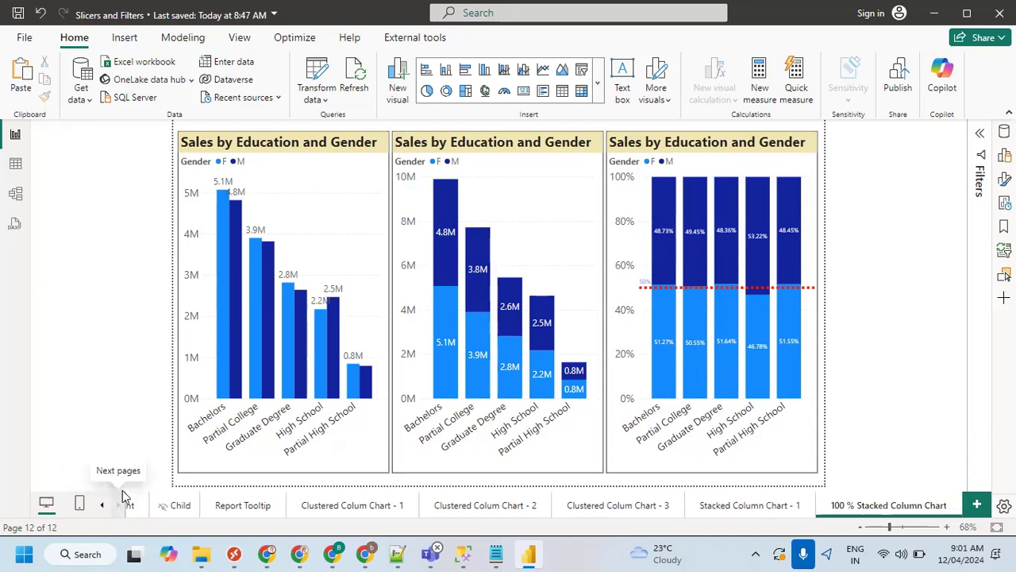
left_click(16, 15)
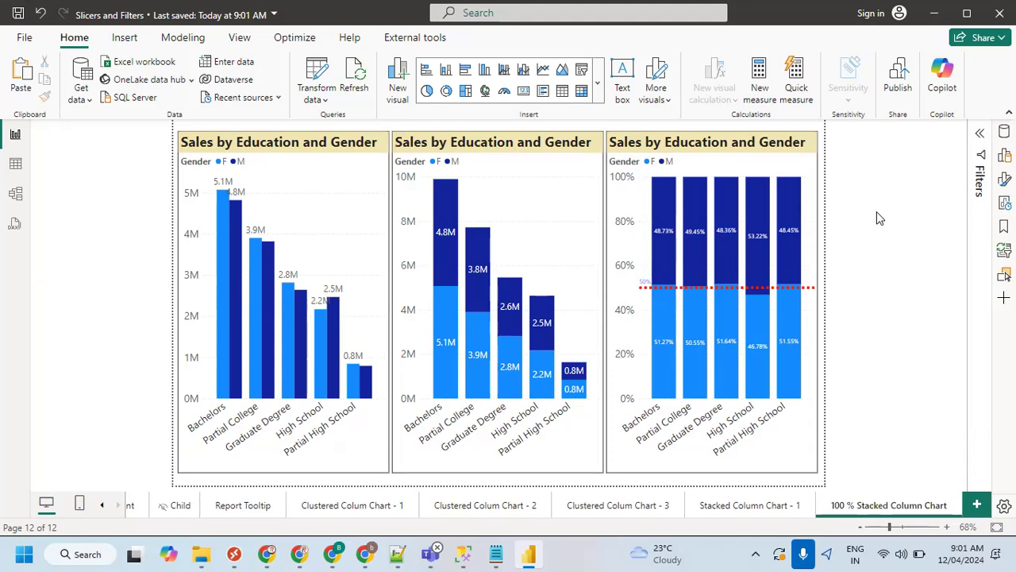